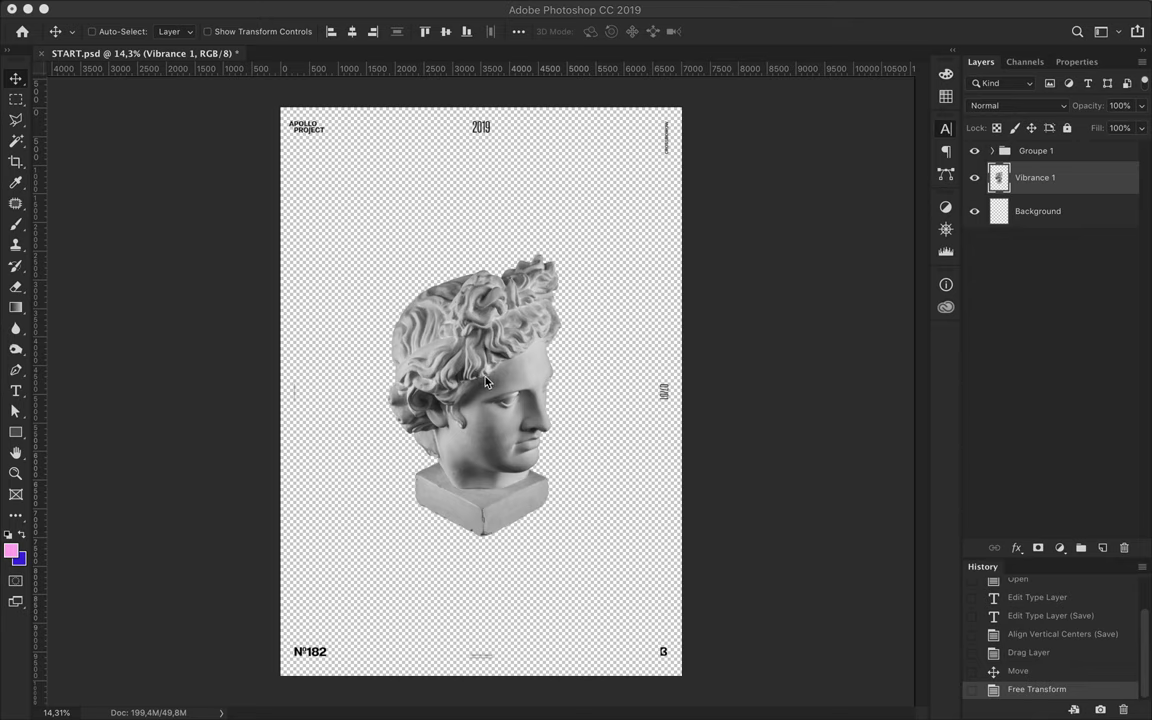
- Outline a strip across the top of the hair with the Pen and paste it as a new layer
{"action": "key", "text": "p"}
{"action": "left_click", "coordinate": [115, 31]}
{"action": "left_click", "coordinate": [390, 351]}
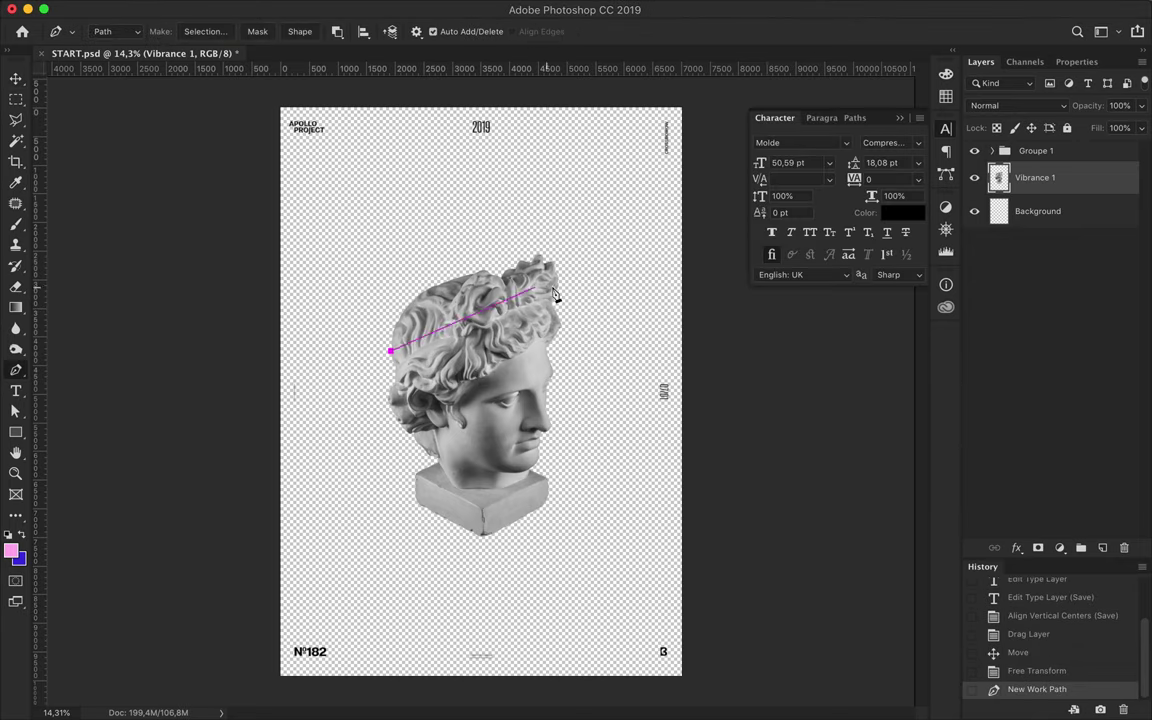
{"action": "left_click", "coordinate": [205, 31]}
{"action": "left_click", "coordinate": [617, 278]}
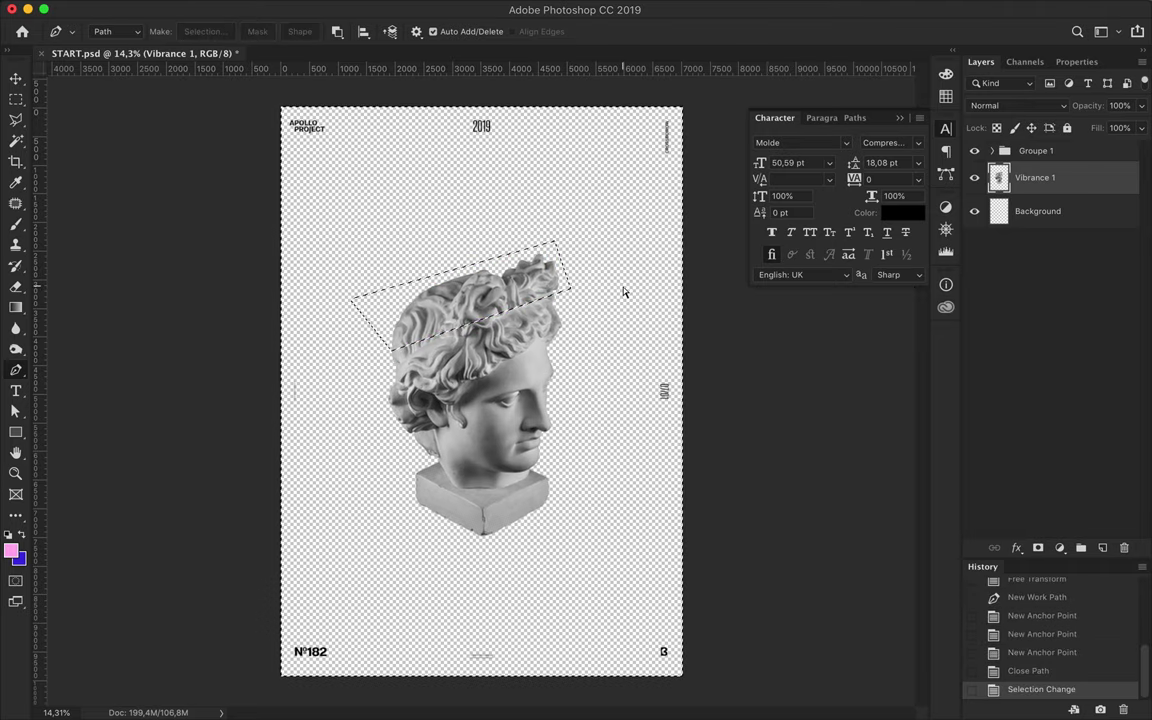
{"action": "key", "text": "ctrl+c"}
{"action": "key", "text": "ctrl+v"}
- Warp the pasted hair strip into a curling ribbon and move it above the head
{"action": "key", "text": "ctrl+t"}
{"action": "right_click", "coordinate": [428, 321]}
{"action": "left_click", "coordinate": [450, 400]}
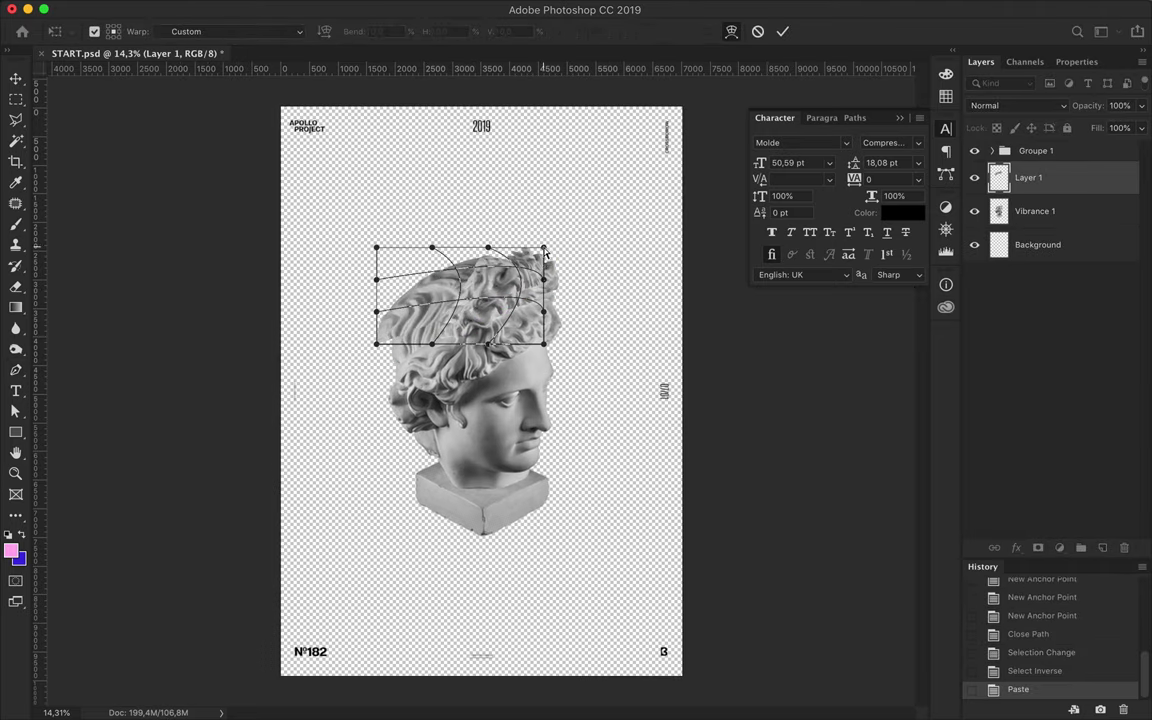
{"action": "left_click_drag", "start_coordinate": [542, 247], "coordinate": [633, 229]}
{"action": "left_click_drag", "start_coordinate": [490, 250], "coordinate": [507, 200]}
{"action": "mouse_move", "coordinate": [376, 247]}
{"action": "left_mouse_down"}
{"action": "mouse_move", "coordinate": [252, 226]}
{"action": "mouse_move", "coordinate": [267, 198]}
{"action": "left_mouse_up"}
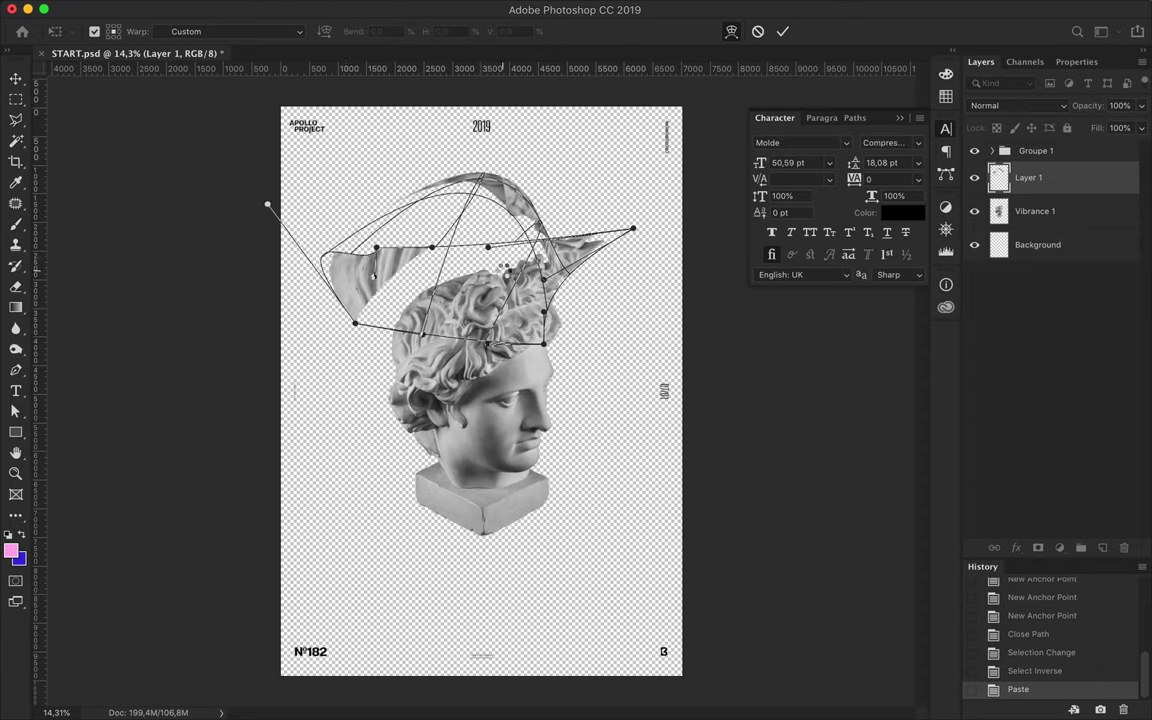
{"action": "key", "text": "Return"}
{"action": "mouse_move", "coordinate": [458, 246]}
{"action": "left_mouse_down"}
{"action": "mouse_move", "coordinate": [521, 193]}
{"action": "mouse_move", "coordinate": [508, 200]}
{"action": "left_mouse_up"}
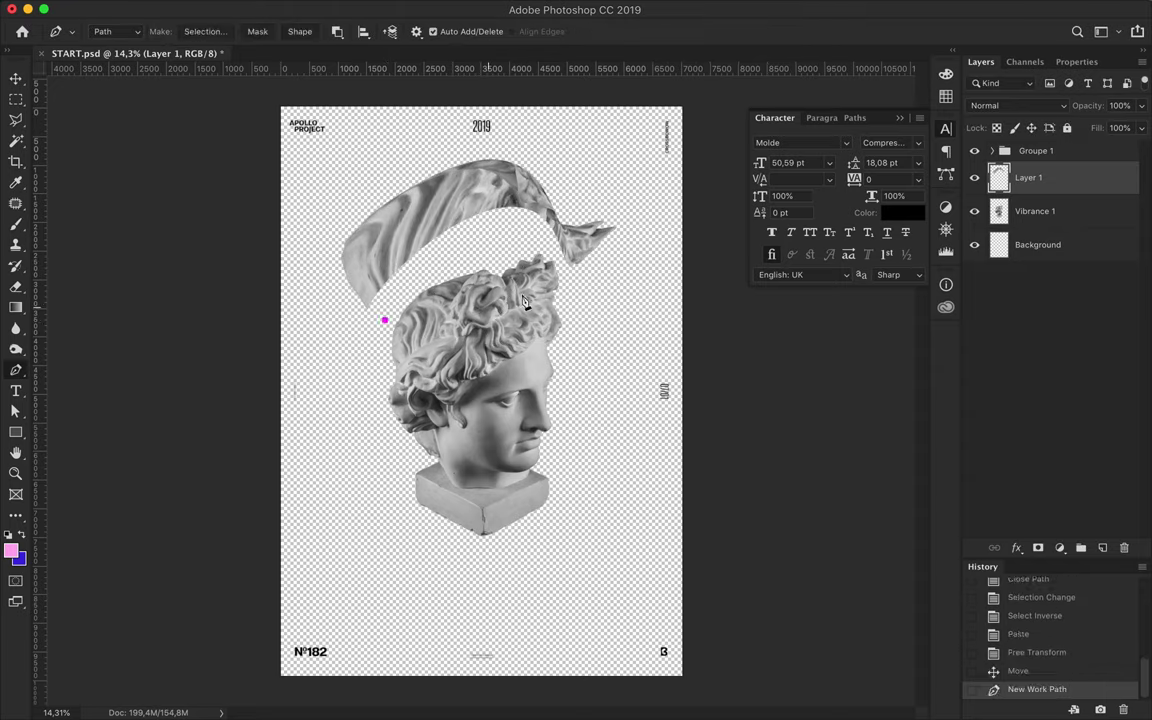
- Cut a second hair slice from the bust onto its own layer, Layer 2
{"action": "left_click", "coordinate": [384, 321]}
{"action": "left_click", "coordinate": [205, 31]}
{"action": "key", "text": "Return"}
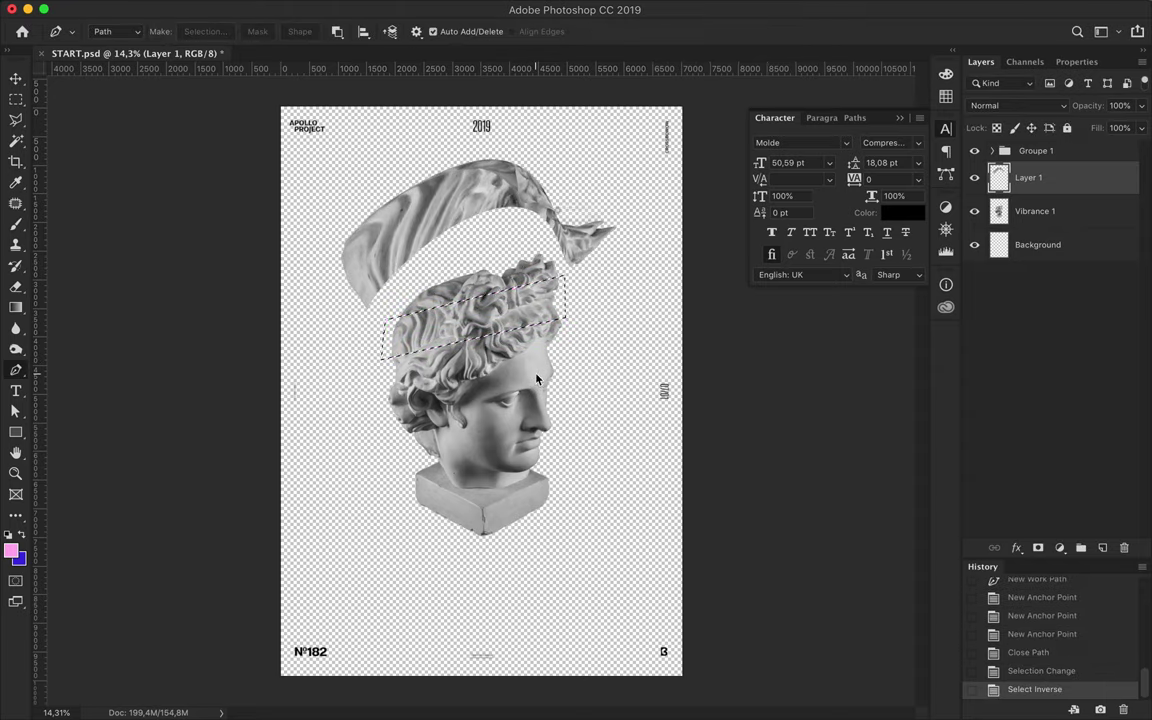
{"action": "key", "text": "ctrl+shift+i"}
{"action": "key", "text": "ctrl+c"}
{"action": "key", "text": "ctrl+v"}
{"action": "left_click_drag", "start_coordinate": [480, 360], "coordinate": [506, 366]}
- Warp the second slice, stretching it up and to the right
{"action": "key", "text": "ctrl+t"}
{"action": "right_click", "coordinate": [560, 353]}
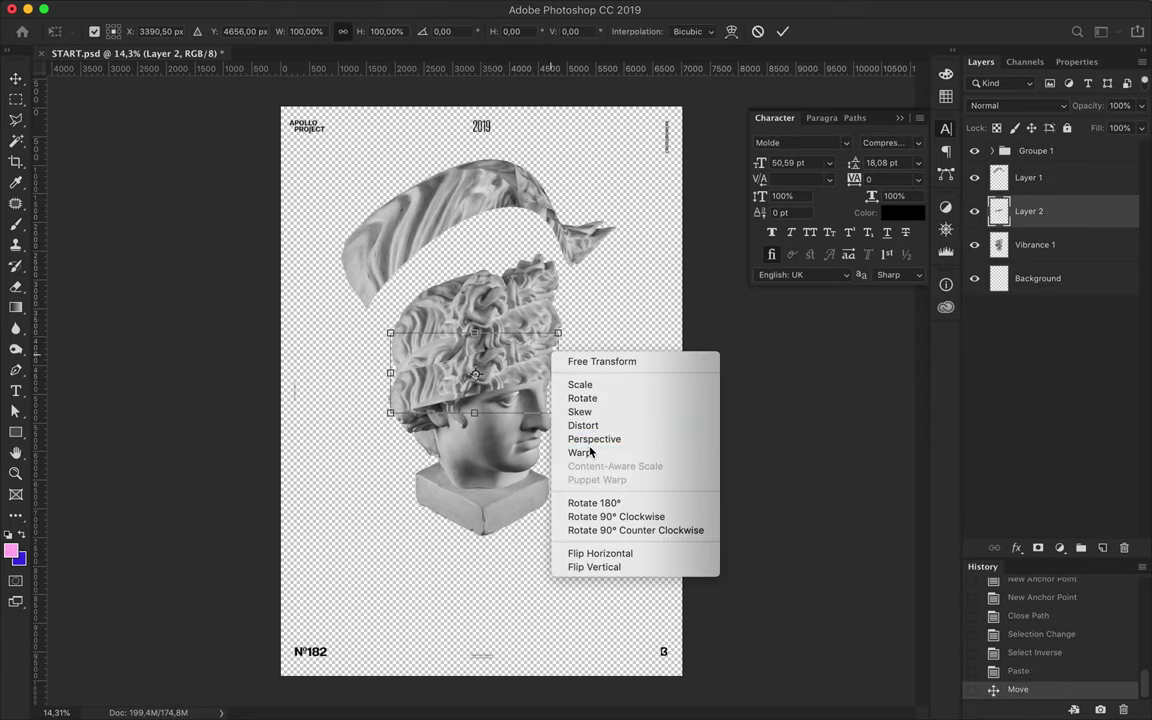
{"action": "left_click", "coordinate": [590, 457]}
{"action": "left_click_drag", "start_coordinate": [559, 332], "coordinate": [617, 258]}
{"action": "left_click_drag", "start_coordinate": [482, 326], "coordinate": [506, 347]}
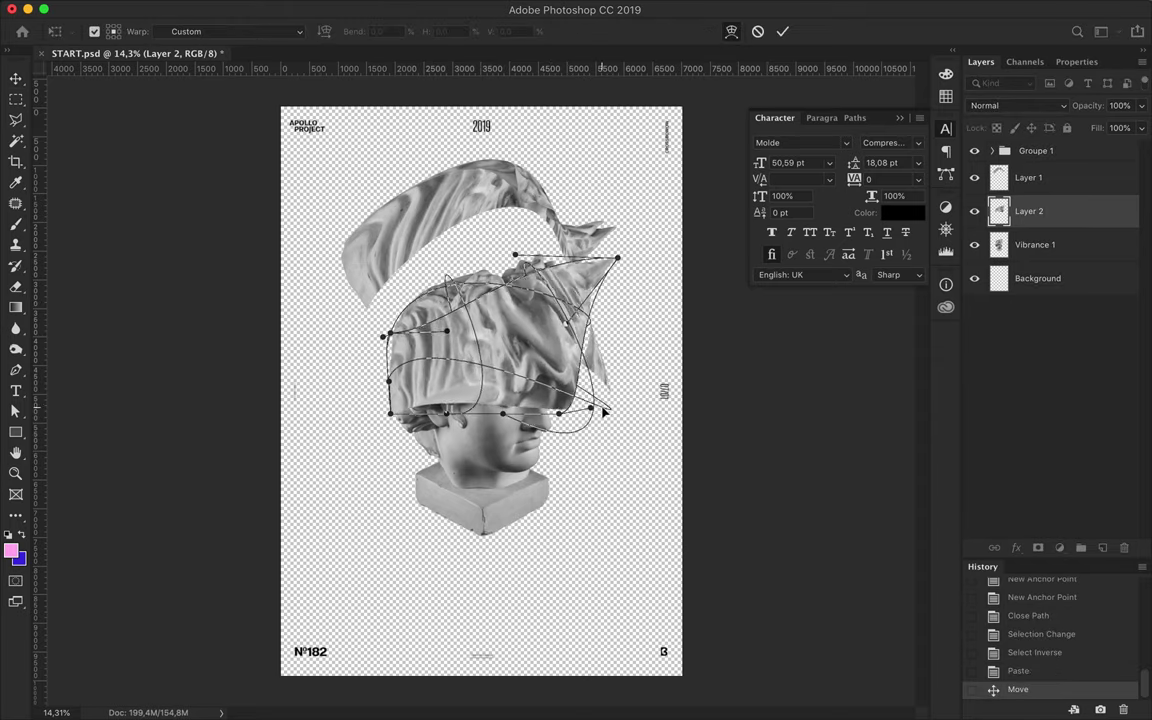
{"action": "key", "text": "Return"}
{"action": "left_click_drag", "start_coordinate": [502, 270], "coordinate": [497, 360]}
- Re-warp the slice around the head top, place it above, and lower the bust
{"action": "key", "text": "ctrl+t"}
{"action": "right_click", "coordinate": [543, 461]}
{"action": "left_click", "coordinate": [573, 565]}
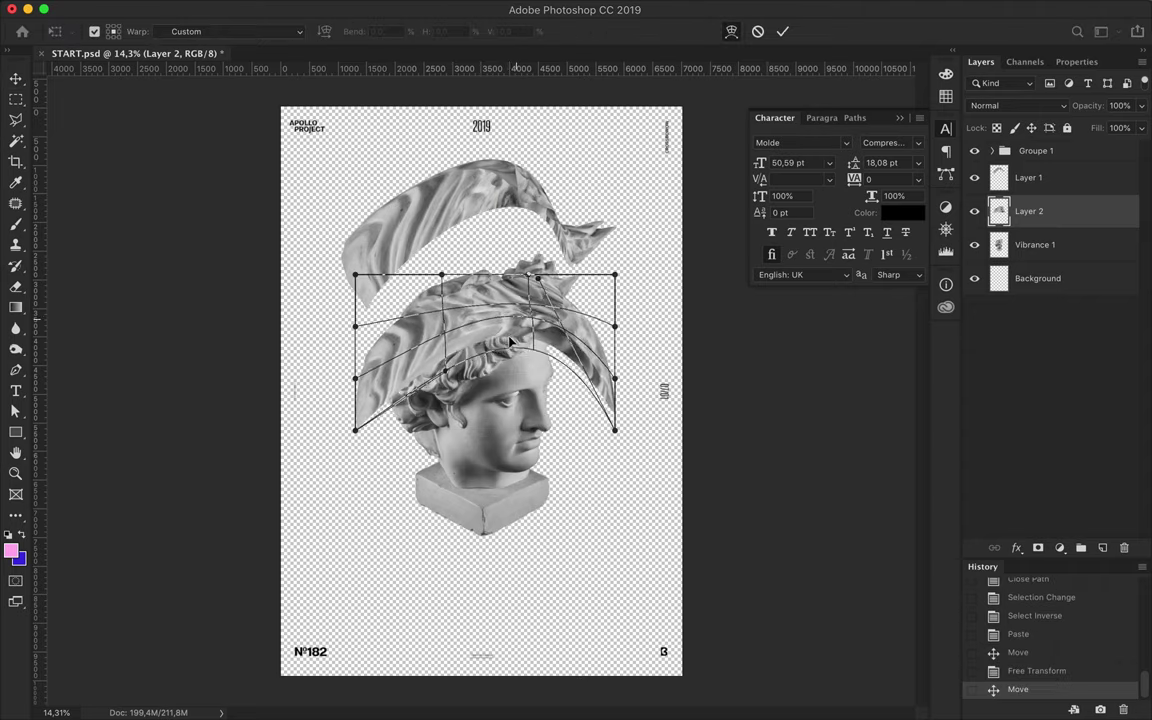
{"action": "left_click_drag", "start_coordinate": [457, 302], "coordinate": [467, 298]}
{"action": "key", "text": "Return"}
{"action": "left_click_drag", "start_coordinate": [520, 333], "coordinate": [530, 275]}
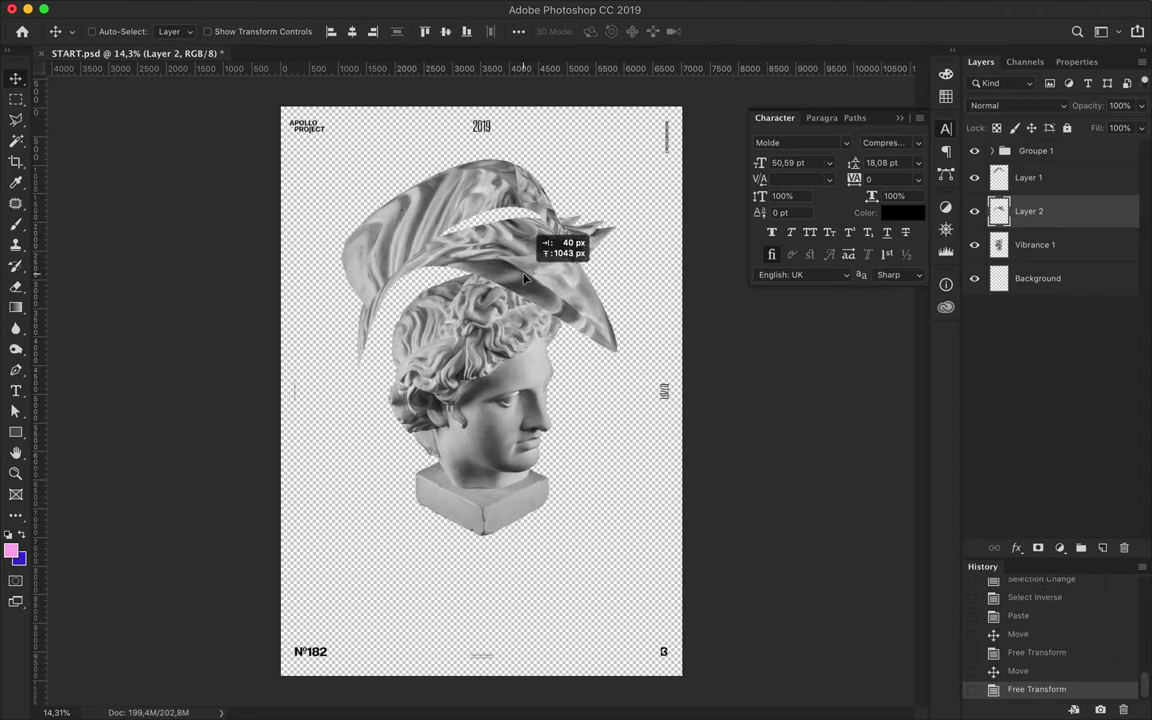
{"action": "left_click_drag", "start_coordinate": [505, 365], "coordinate": [505, 457]}
- Copy the eye-level slice outline onto a new layer
{"action": "key", "text": "p"}
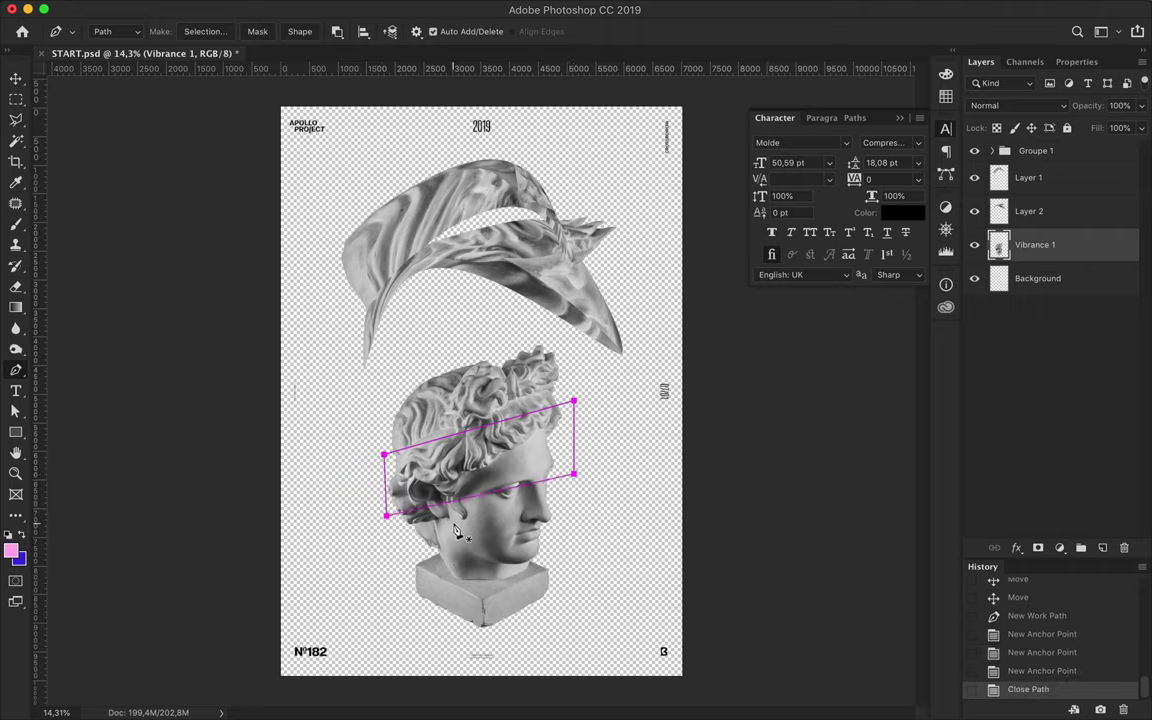
{"action": "key", "text": "ctrl+Return"}
{"action": "key", "text": "shift+ctrl+i"}
{"action": "key", "text": "ctrl+c"}
{"action": "key", "text": "ctrl+v"}
{"action": "key", "text": "v"}
- Warp the eye-level slice over the head and position it on the fabric strip
{"action": "key", "text": "ctrl+t"}
{"action": "mouse_move", "coordinate": [470, 470]}
{"action": "left_mouse_down"}
{"action": "mouse_move", "coordinate": [470, 390]}
{"action": "mouse_move", "coordinate": [714, 413]}
{"action": "left_mouse_up"}
{"action": "right_click", "coordinate": [530, 481]}
{"action": "left_click", "coordinate": [530, 481]}
{"action": "left_click_drag", "start_coordinate": [450, 440], "coordinate": [657, 478]}
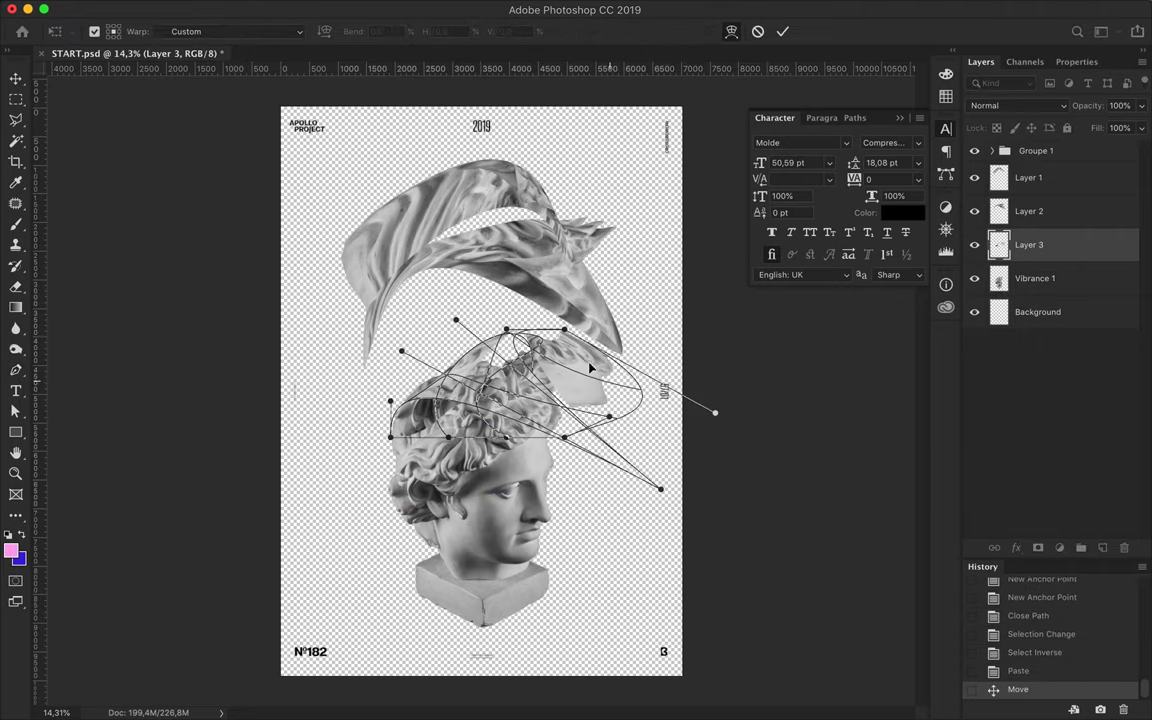
{"action": "left_click_drag", "start_coordinate": [540, 385], "coordinate": [517, 352]}
{"action": "key", "text": "Return"}
{"action": "left_click_drag", "start_coordinate": [1029, 245], "coordinate": [1029, 195]}
{"action": "left_click_drag", "start_coordinate": [468, 360], "coordinate": [517, 264]}
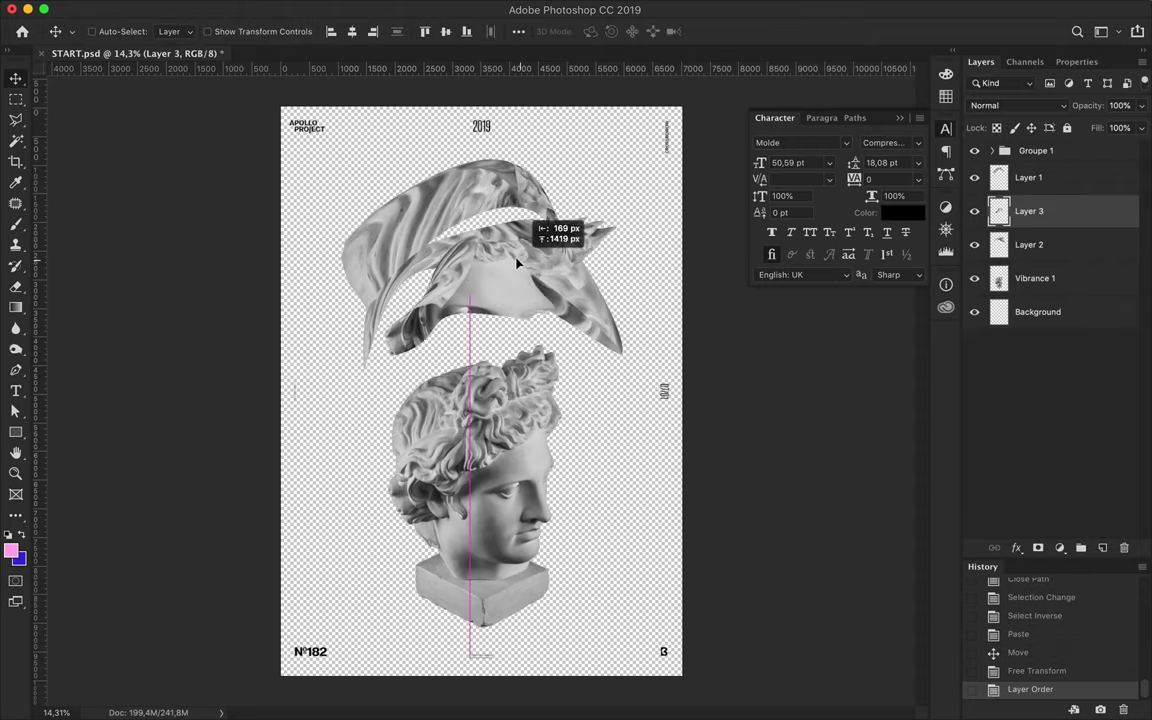
- Cut a face slice from Vibrance 1 onto a new layer
{"action": "left_click", "coordinate": [534, 470], "text": "ctrl"}
{"action": "key", "text": "p"}
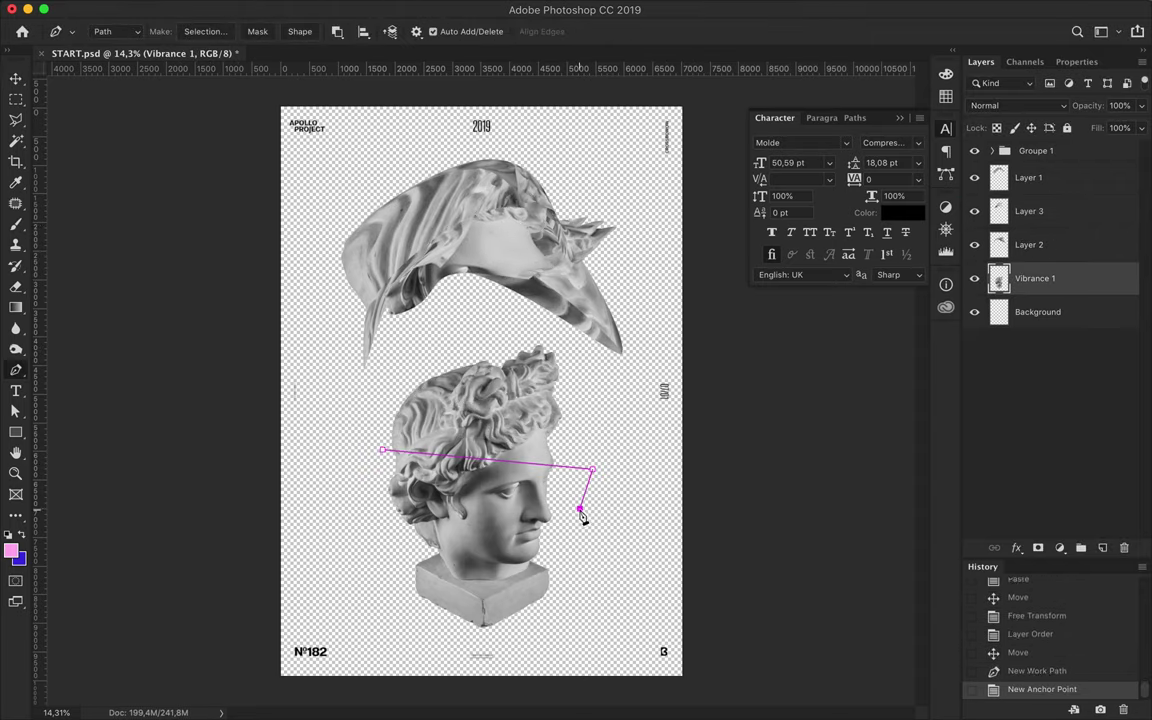
{"action": "left_click", "coordinate": [205, 31]}
{"action": "key", "text": "Return"}
{"action": "key", "text": "ctrl+c"}
{"action": "key", "text": "ctrl+v"}
{"action": "left_click_drag", "start_coordinate": [452, 460], "coordinate": [452, 364]}
- Warp the face slice into a wide curve and move it upward
{"action": "key", "text": "ctrl+t"}
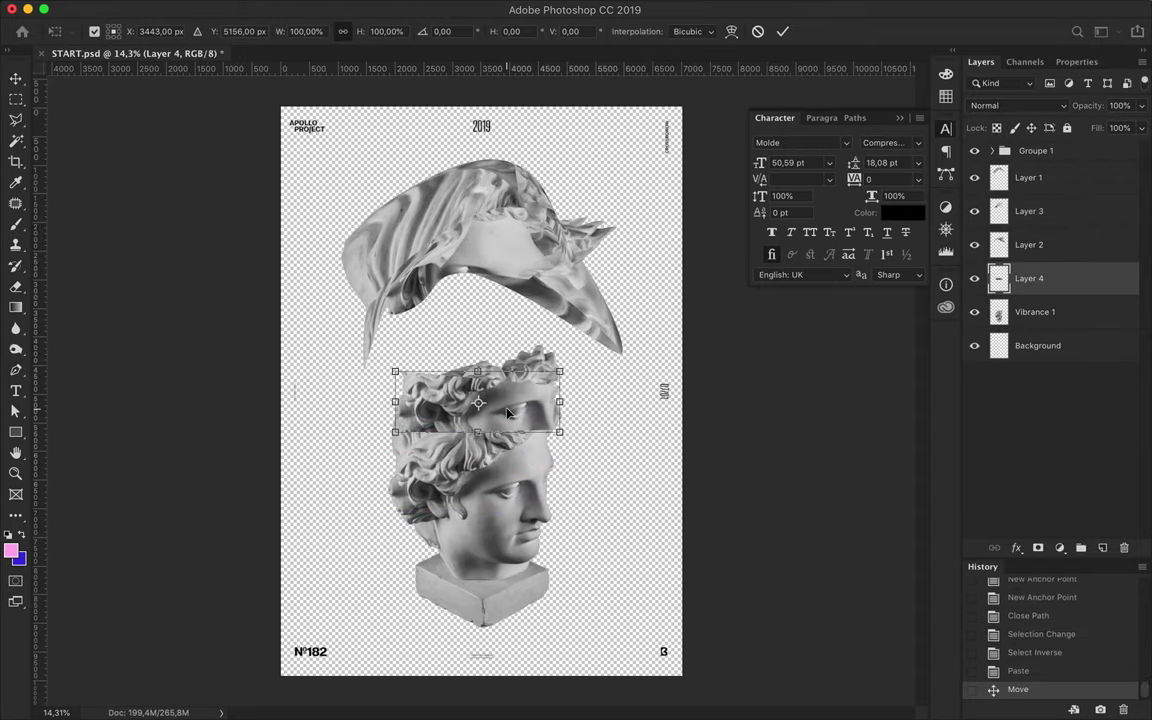
{"action": "left_click_drag", "start_coordinate": [559, 371], "coordinate": [605, 362]}
{"action": "left_click_drag", "start_coordinate": [505, 372], "coordinate": [494, 325]}
{"action": "left_click_drag", "start_coordinate": [521, 401], "coordinate": [575, 415]}
{"action": "left_click_drag", "start_coordinate": [394, 371], "coordinate": [366, 358]}
{"action": "left_click_drag", "start_coordinate": [396, 432], "coordinate": [378, 477]}
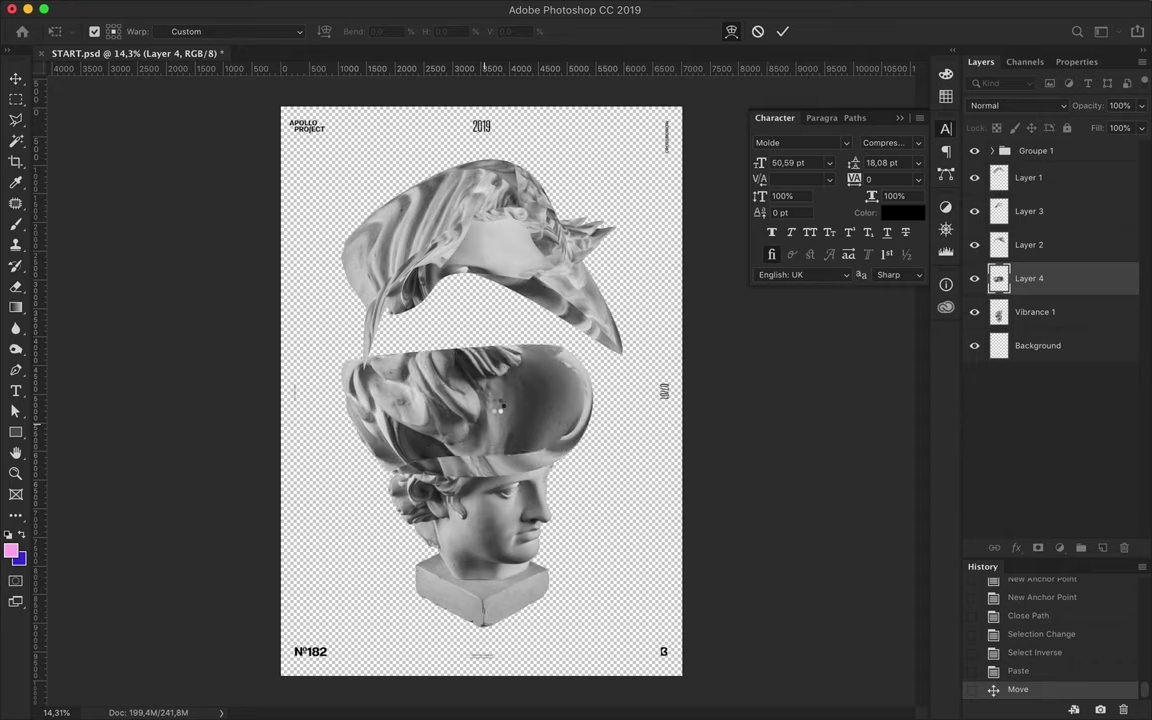
{"action": "key", "text": "Return"}
{"action": "left_click_drag", "start_coordinate": [499, 404], "coordinate": [475, 328]}
- Cut another slice from Vibrance 1 and paste it as a new layer
{"action": "left_click", "coordinate": [490, 467]}
{"action": "key", "text": "p"}
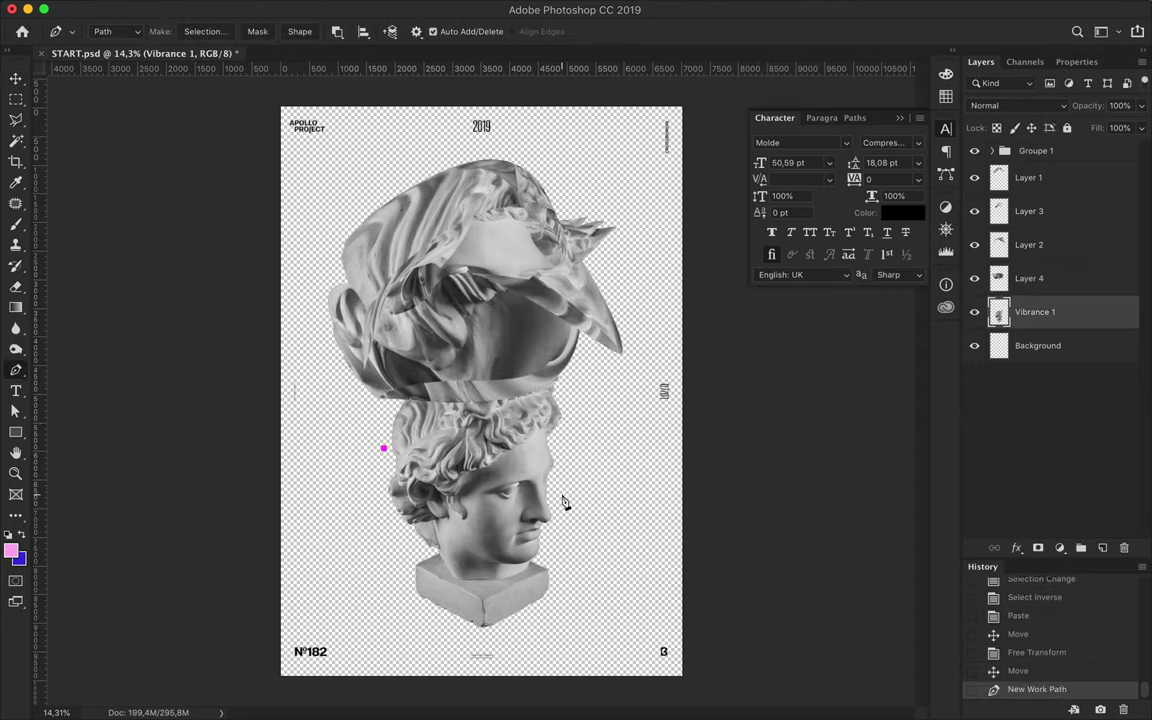
{"action": "key", "text": "ctrl+Return"}
{"action": "key", "text": "ctrl+j"}
{"action": "key", "text": "ctrl+z"}
{"action": "key", "text": "ctrl+shift+i"}
{"action": "key", "text": "ctrl+v"}
- Warp the slice's left and top edges, bring it to the top, and place it over the upper face
{"action": "right_click", "coordinate": [453, 511]}
{"action": "key", "text": "Escape"}
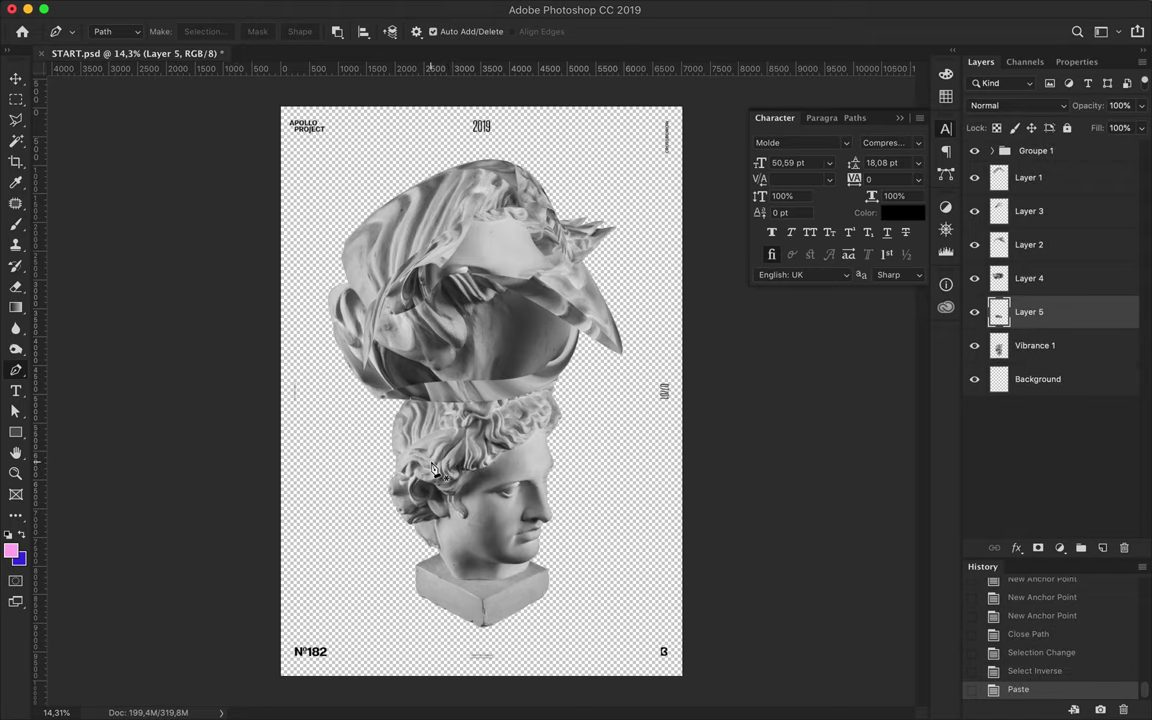
{"action": "key", "text": "ctrl+t"}
{"action": "left_click_drag", "start_coordinate": [391, 487], "coordinate": [311, 499]}
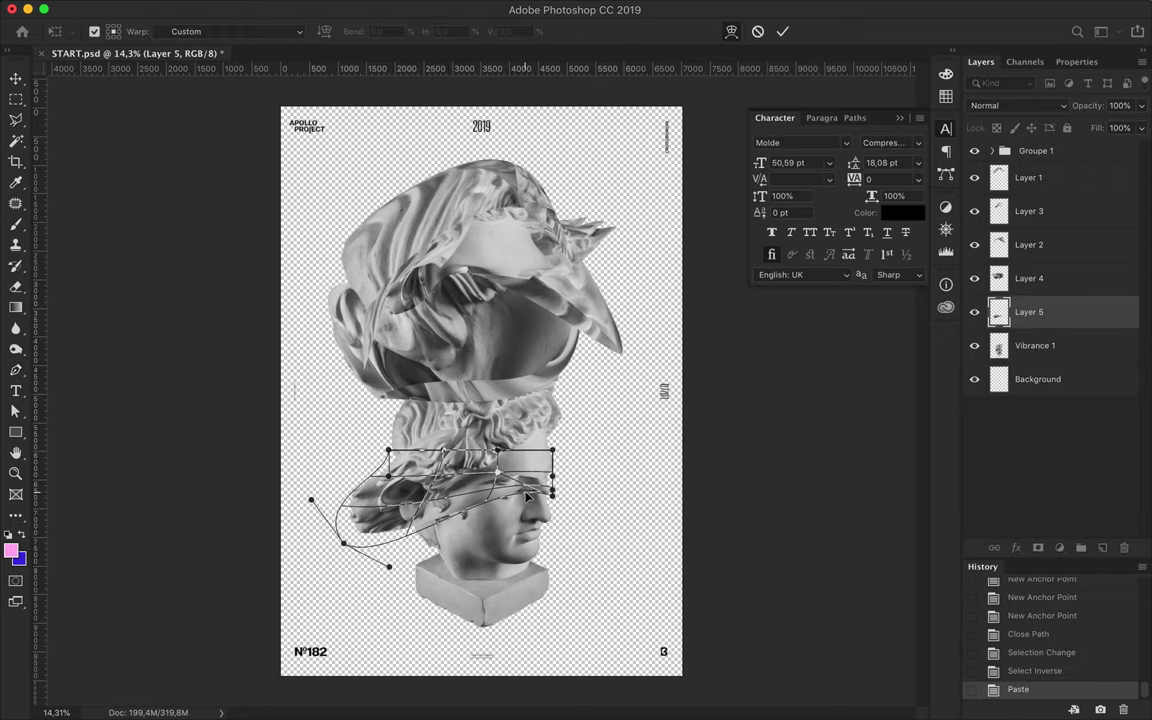
{"action": "mouse_move", "coordinate": [447, 455]}
{"action": "left_mouse_down"}
{"action": "mouse_move", "coordinate": [394, 381]}
{"action": "mouse_move", "coordinate": [407, 401]}
{"action": "left_mouse_up"}
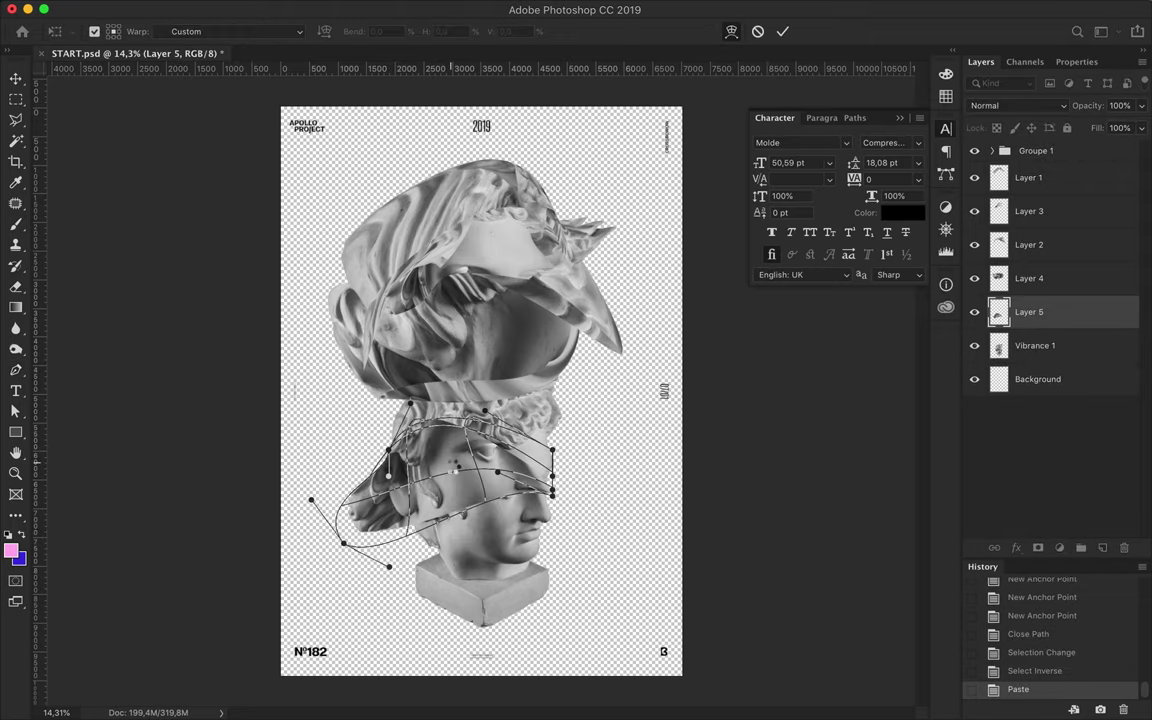
{"action": "key", "text": "Return"}
{"action": "key", "text": "v"}
{"action": "left_click_drag", "start_coordinate": [470, 480], "coordinate": [480, 450]}
{"action": "key", "text": "ctrl+shift+bracketright"}
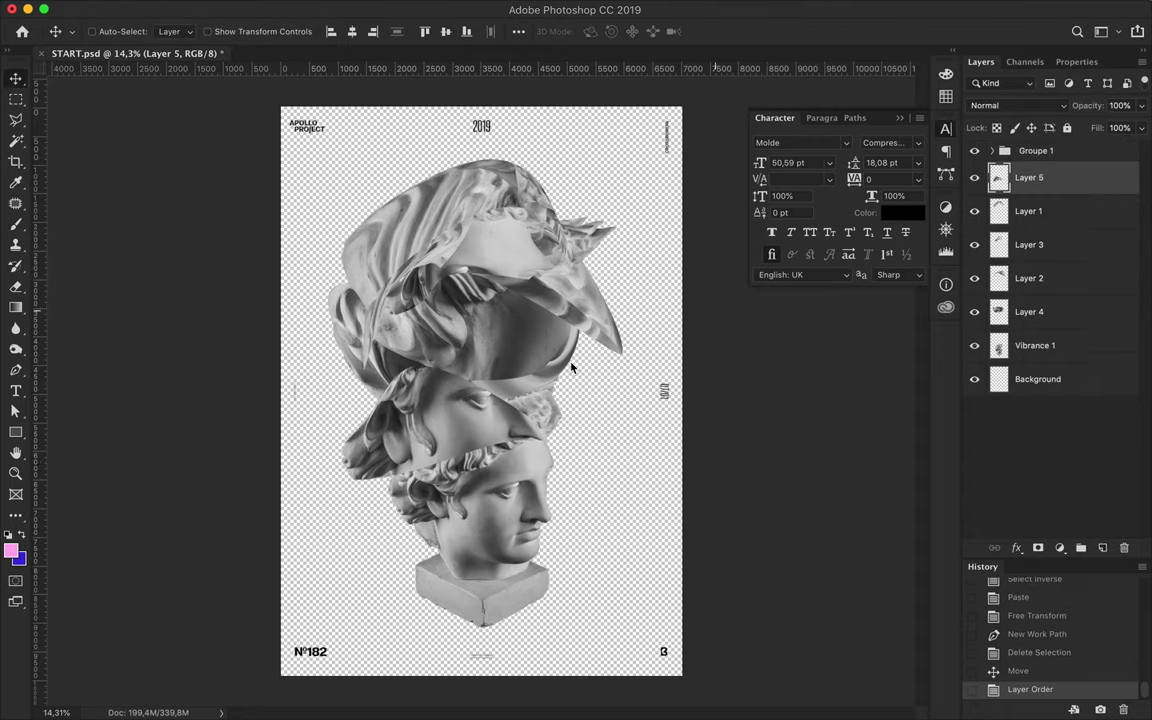
{"action": "left_click_drag", "start_coordinate": [495, 530], "coordinate": [505, 497]}
- Begin a Pen outline across the lower face on Vibrance 1
{"action": "left_click", "coordinate": [505, 497], "text": "ctrl"}
{"action": "key", "text": "p"}
{"action": "left_click", "coordinate": [384, 502]}
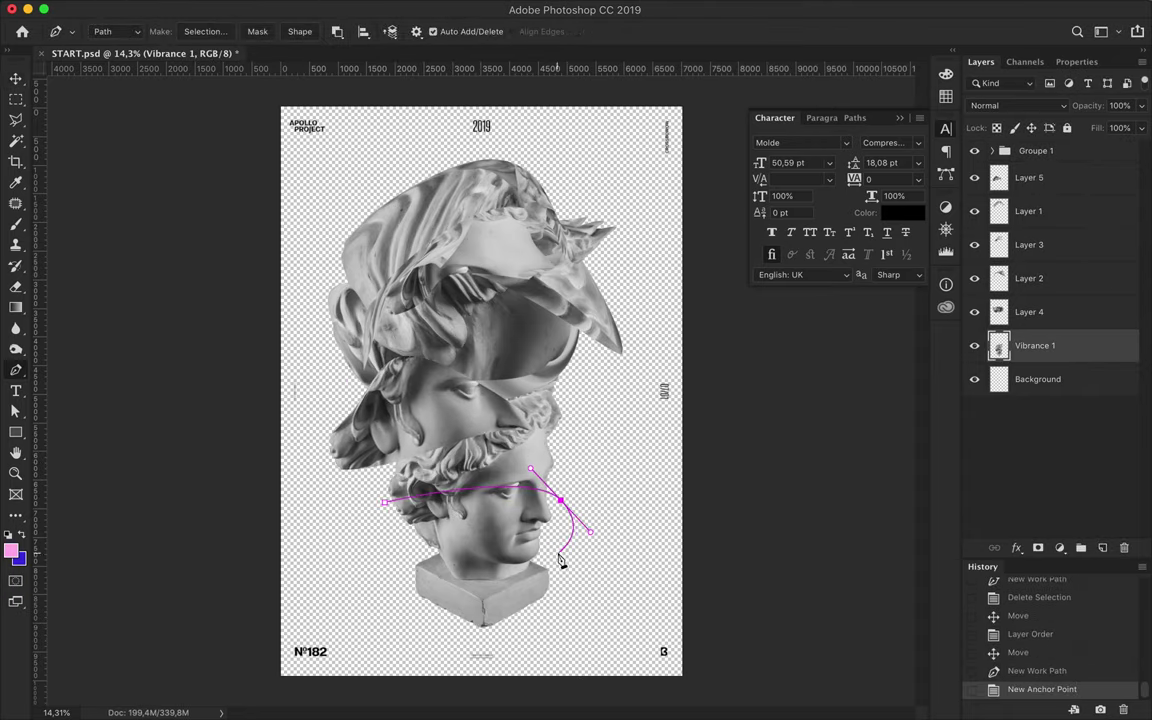
- Close the lower-face outline and paste that slice as a new layer
{"action": "left_click", "coordinate": [388, 506]}
{"action": "left_click", "coordinate": [205, 31]}
{"action": "key", "text": "Return"}
{"action": "key", "text": "ctrl+shift+i"}
{"action": "key", "text": "ctrl+v"}
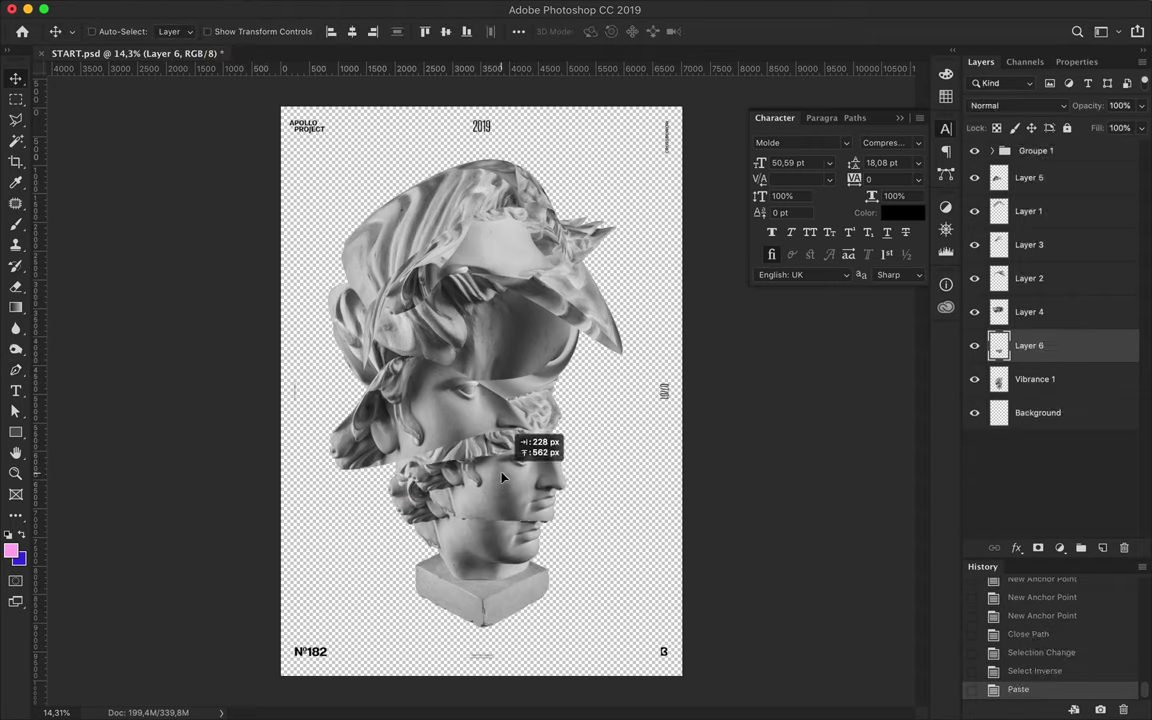
{"action": "left_click_drag", "start_coordinate": [505, 480], "coordinate": [530, 505]}
- Warp the lower-face slice upward and shift it up and left
{"action": "key", "text": "ctrl+t"}
{"action": "right_click", "coordinate": [513, 500]}
{"action": "left_click", "coordinate": [540, 555]}
{"action": "left_click_drag", "start_coordinate": [579, 462], "coordinate": [621, 409]}
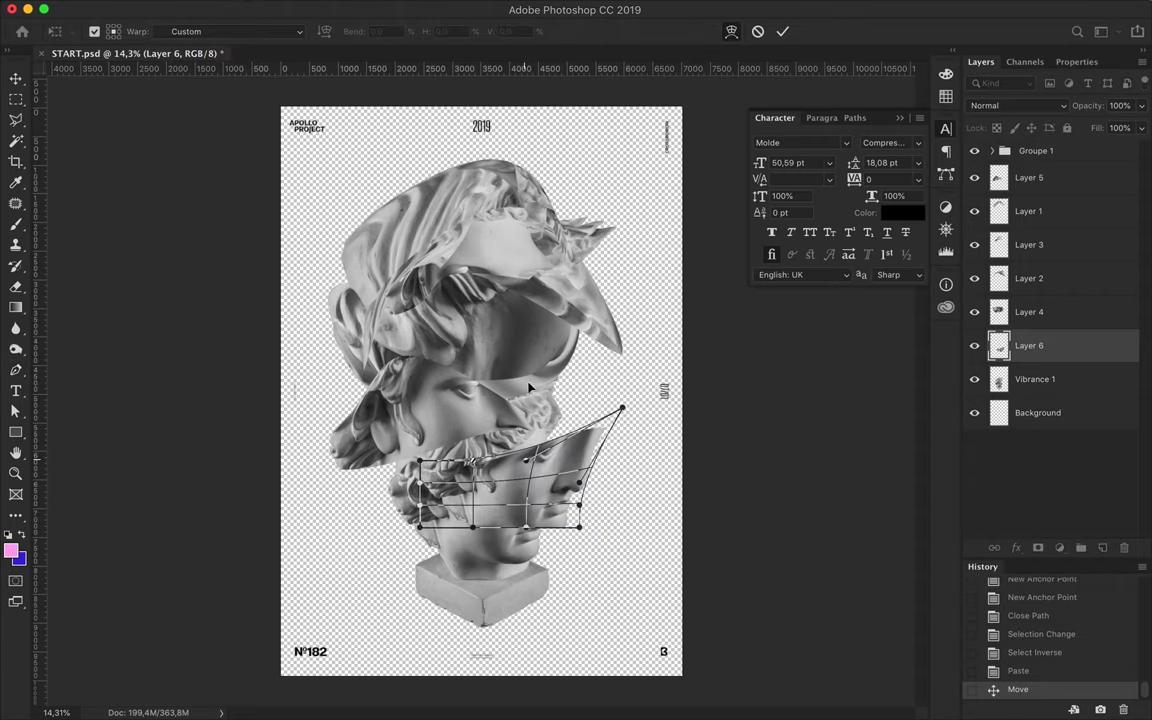
{"action": "mouse_move", "coordinate": [543, 481]}
{"action": "left_mouse_down"}
{"action": "mouse_move", "coordinate": [490, 401]}
{"action": "mouse_move", "coordinate": [480, 470]}
{"action": "left_mouse_up"}
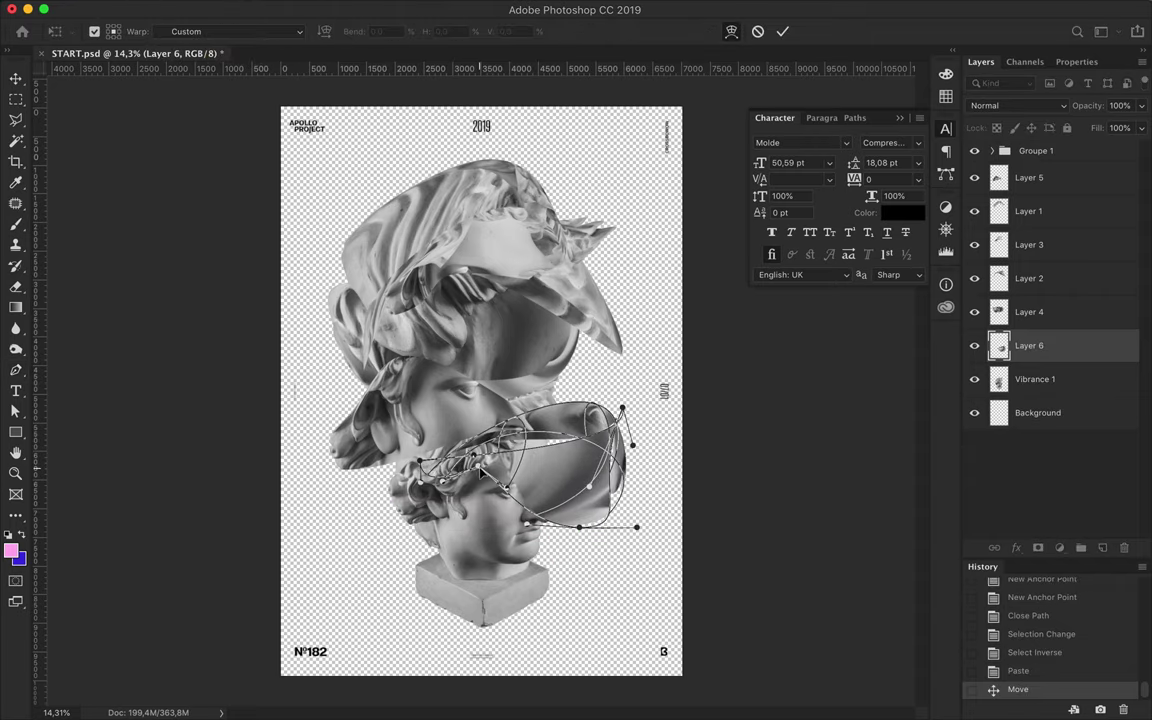
{"action": "key", "text": "Return"}
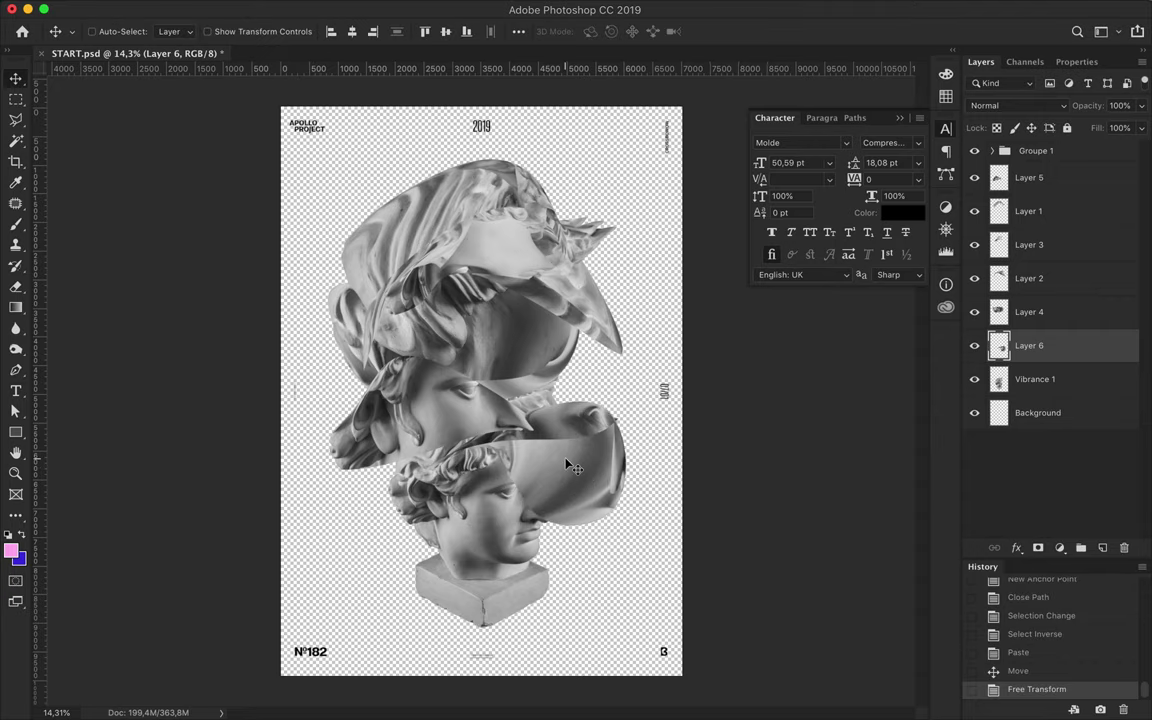
{"action": "left_click_drag", "start_coordinate": [566, 463], "coordinate": [549, 436]}
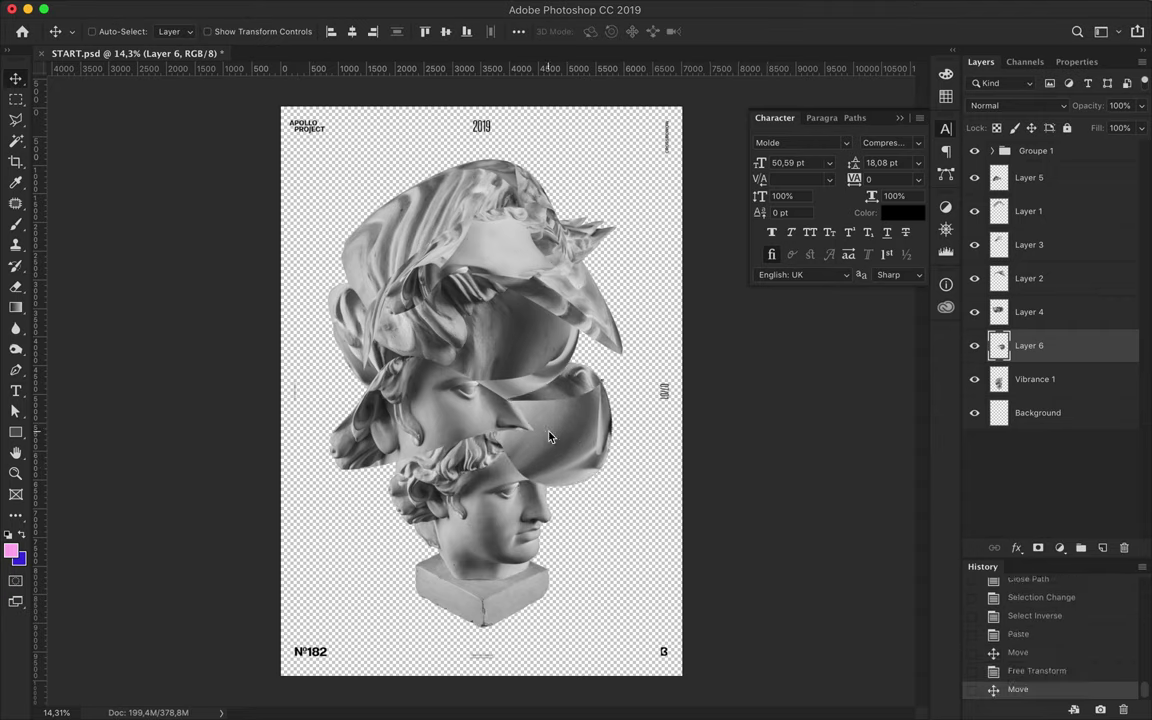
- Copy the next outlined slice from Vibrance 1 onto a new layer
{"action": "key", "text": "alt+bracketleft"}
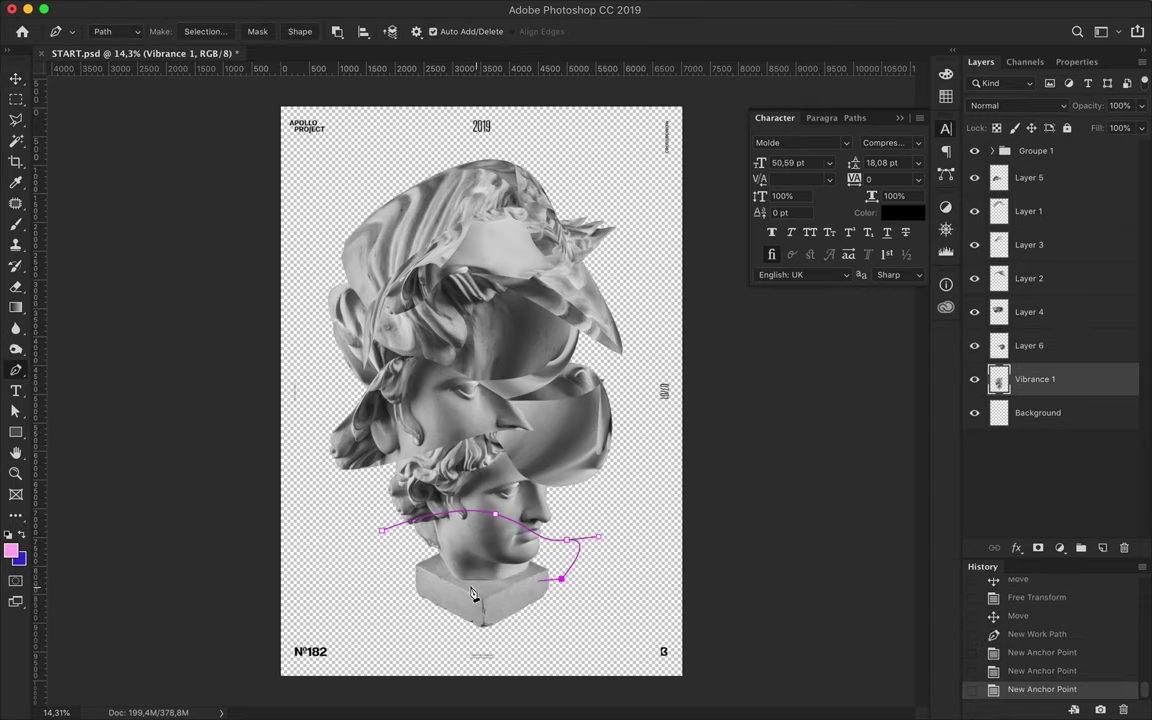
{"action": "key", "text": "ctrl+Return"}
{"action": "key", "text": "ctrl+c"}
{"action": "key", "text": "ctrl+v"}
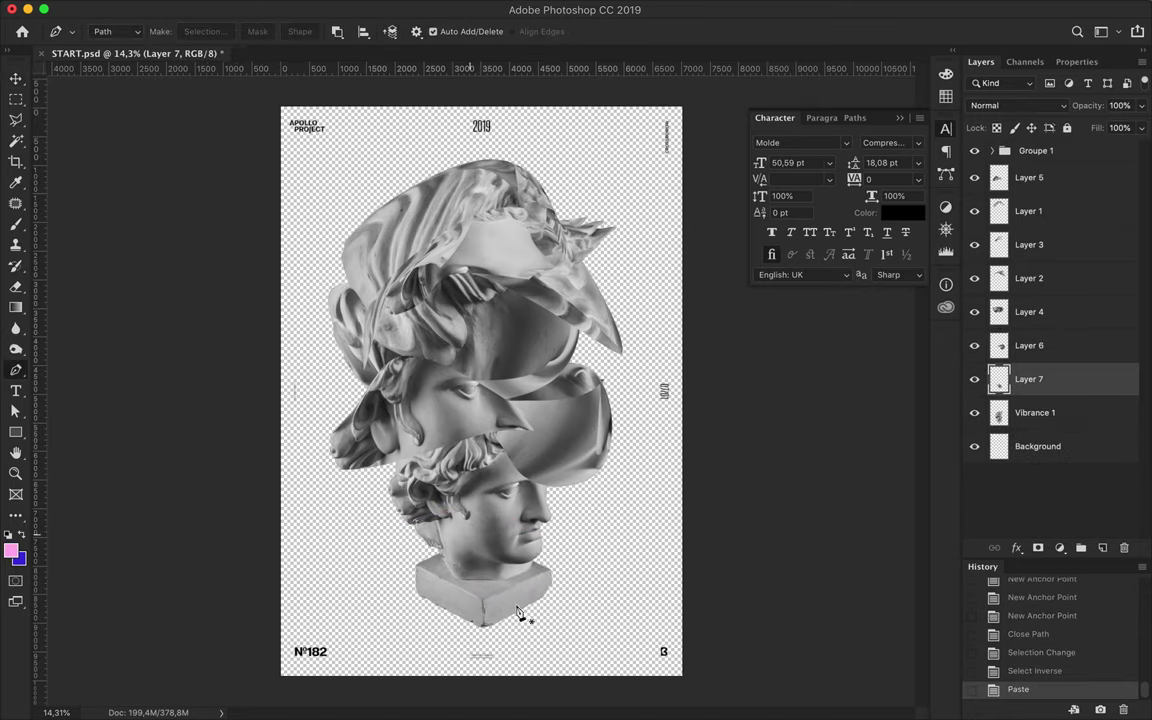
{"action": "key", "text": "v"}
{"action": "left_click_drag", "start_coordinate": [500, 565], "coordinate": [449, 524]}
{"action": "key", "text": "ctrl+t"}
- Warp that slice into a curve and bring it to the top of the stack
{"action": "right_click", "coordinate": [426, 488]}
{"action": "left_click", "coordinate": [463, 594]}
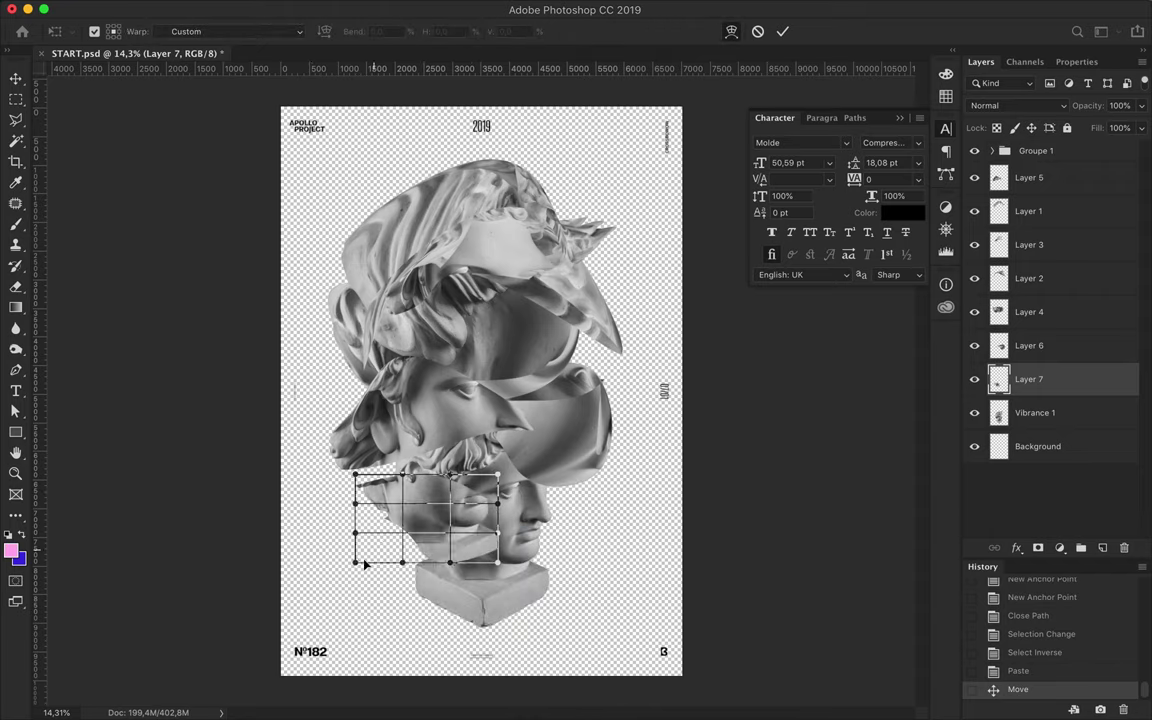
{"action": "left_click_drag", "start_coordinate": [355, 561], "coordinate": [310, 598]}
{"action": "left_click_drag", "start_coordinate": [395, 515], "coordinate": [365, 527]}
{"action": "left_click_drag", "start_coordinate": [401, 477], "coordinate": [570, 421]}
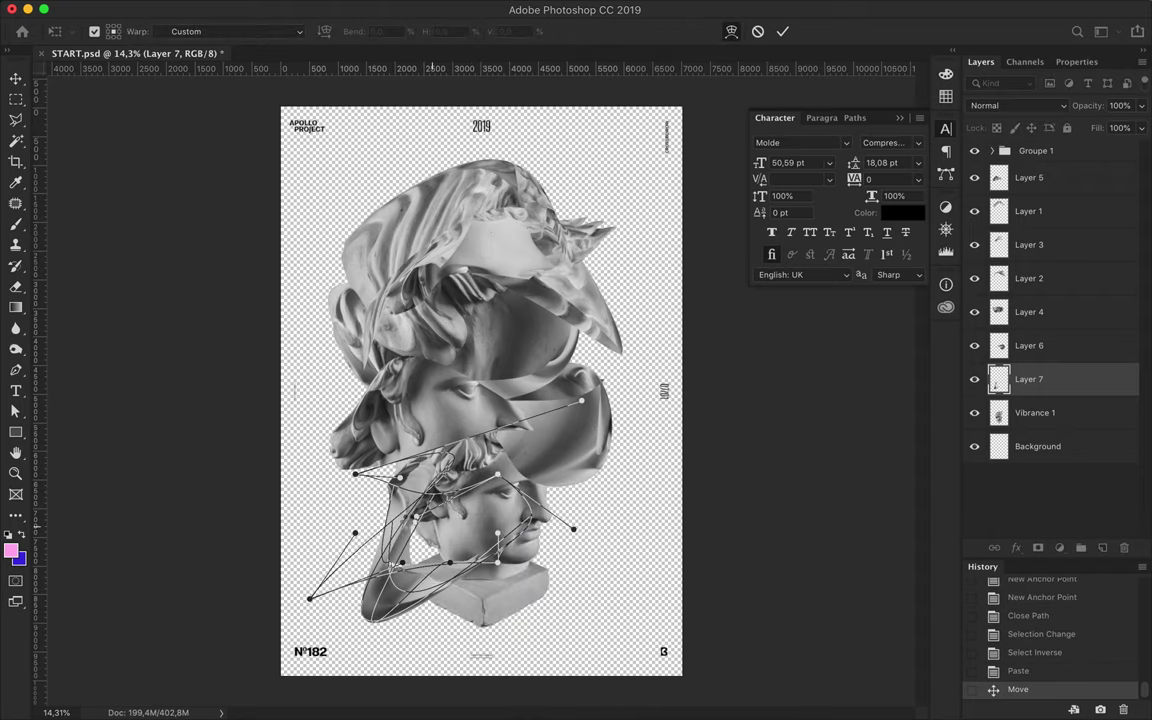
{"action": "key", "text": "Return"}
{"action": "mouse_move", "coordinate": [436, 447]}
{"action": "left_mouse_down"}
{"action": "mouse_move", "coordinate": [360, 470]}
{"action": "mouse_move", "coordinate": [390, 490]}
{"action": "left_mouse_up"}
{"action": "key", "text": "ctrl+shift+bracketright"}
- Cut a pedestal piece from the bust layer onto its own layer
{"action": "left_click", "coordinate": [522, 533], "text": "ctrl"}
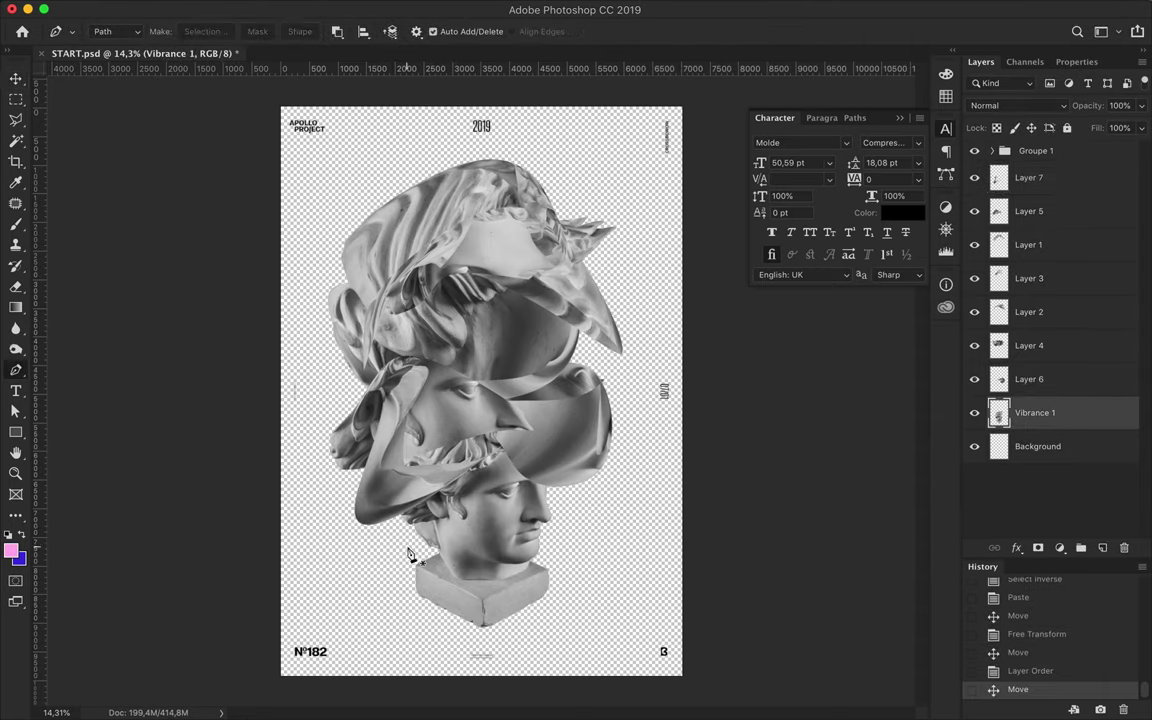
{"action": "left_click", "coordinate": [205, 31]}
{"action": "key", "text": "Return"}
{"action": "key", "text": "ctrl+shift+i"}
{"action": "key", "text": "ctrl+c"}
{"action": "key", "text": "ctrl+v"}
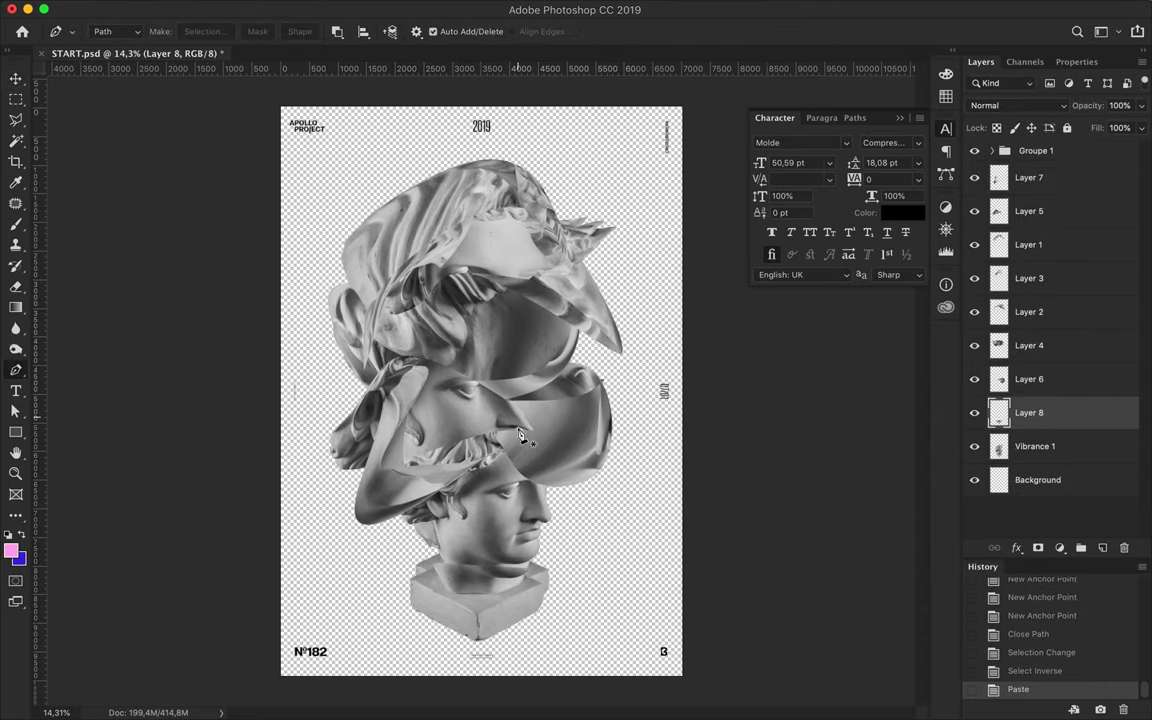
- Warp the pedestal piece into a curved shard, move it up, and shift the lower head right
{"action": "key", "text": "ctrl+t"}
{"action": "right_click", "coordinate": [496, 490]}
{"action": "left_click", "coordinate": [545, 589]}
{"action": "left_click_drag", "start_coordinate": [574, 511], "coordinate": [631, 586]}
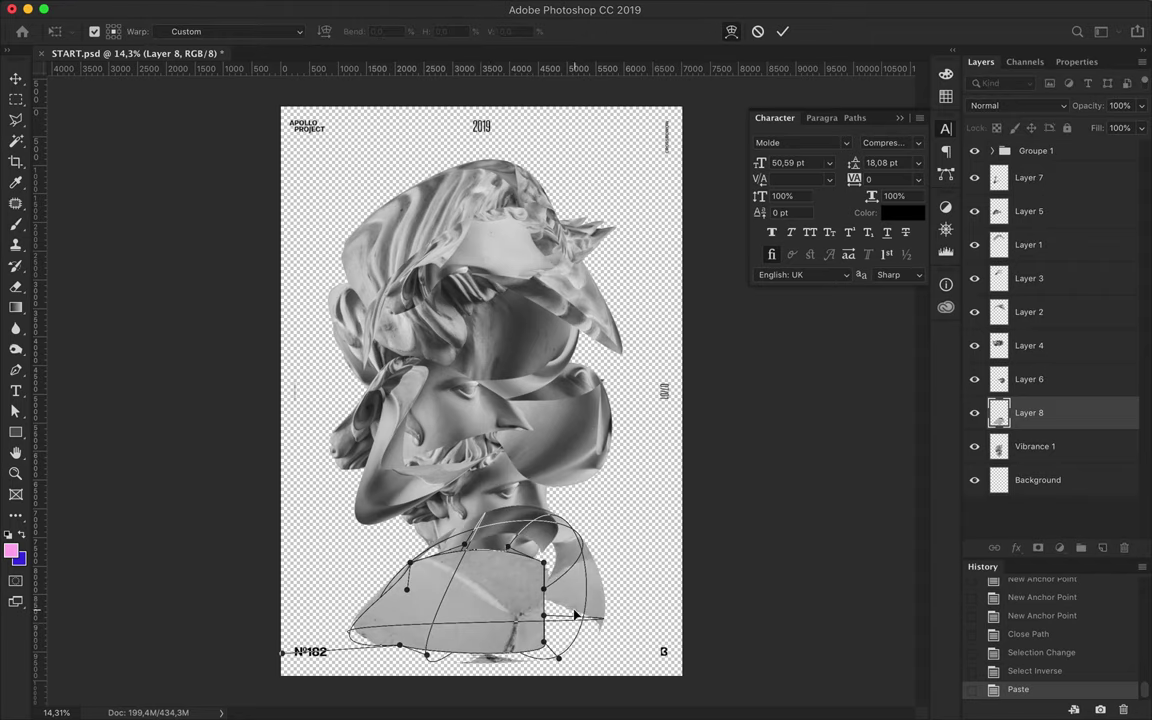
{"action": "mouse_move", "coordinate": [562, 661]}
{"action": "left_mouse_down"}
{"action": "mouse_move", "coordinate": [464, 544]}
{"action": "mouse_move", "coordinate": [552, 570]}
{"action": "left_mouse_up"}
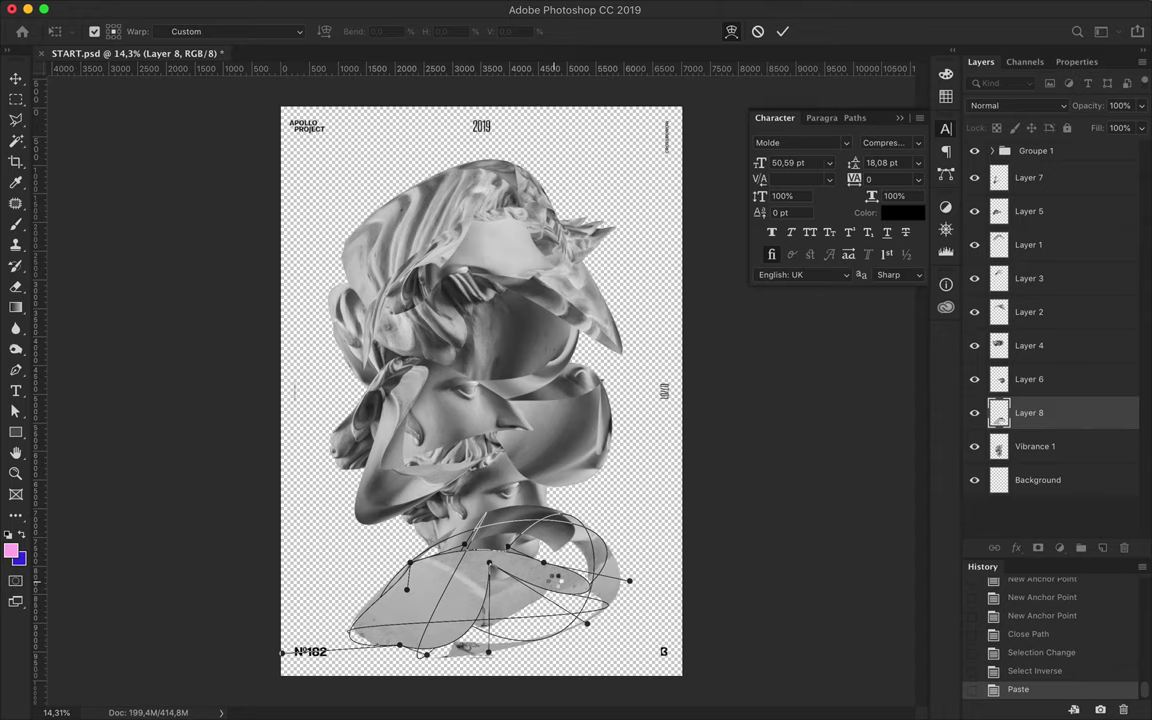
{"action": "key", "text": "Return"}
{"action": "key", "text": "v"}
{"action": "left_click_drag", "start_coordinate": [535, 586], "coordinate": [532, 470]}
{"action": "mouse_move", "coordinate": [506, 571]}
{"action": "left_mouse_down"}
{"action": "mouse_move", "coordinate": [512, 608]}
{"action": "mouse_move", "coordinate": [604, 613]}
{"action": "left_mouse_up"}
{"action": "key", "text": "p"}
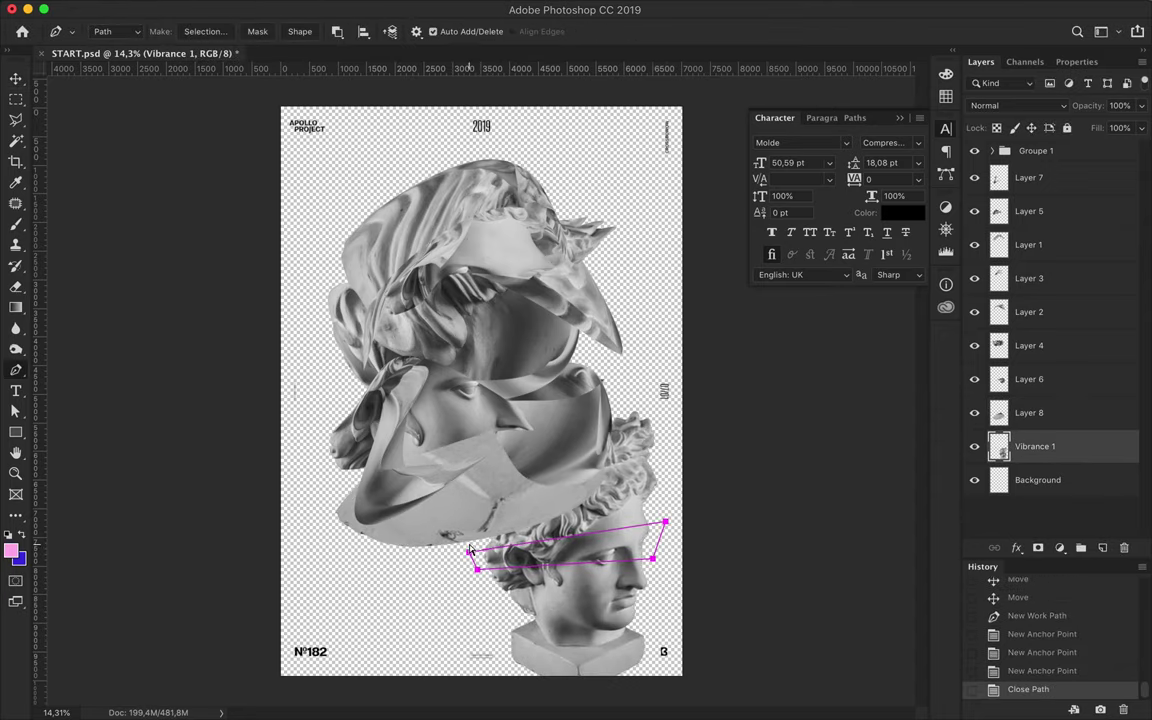
- Paste a path-cut slice as Layer 9, warp it at the lower left and raise it to the top
{"action": "right_click", "coordinate": [470, 550]}
{"action": "left_click", "coordinate": [617, 278]}
{"action": "key", "text": "ctrl+v"}
{"action": "left_click_drag", "start_coordinate": [590, 550], "coordinate": [488, 540]}
{"action": "key", "text": "ctrl+t"}
{"action": "right_click", "coordinate": [475, 592]}
{"action": "left_click", "coordinate": [482, 591]}
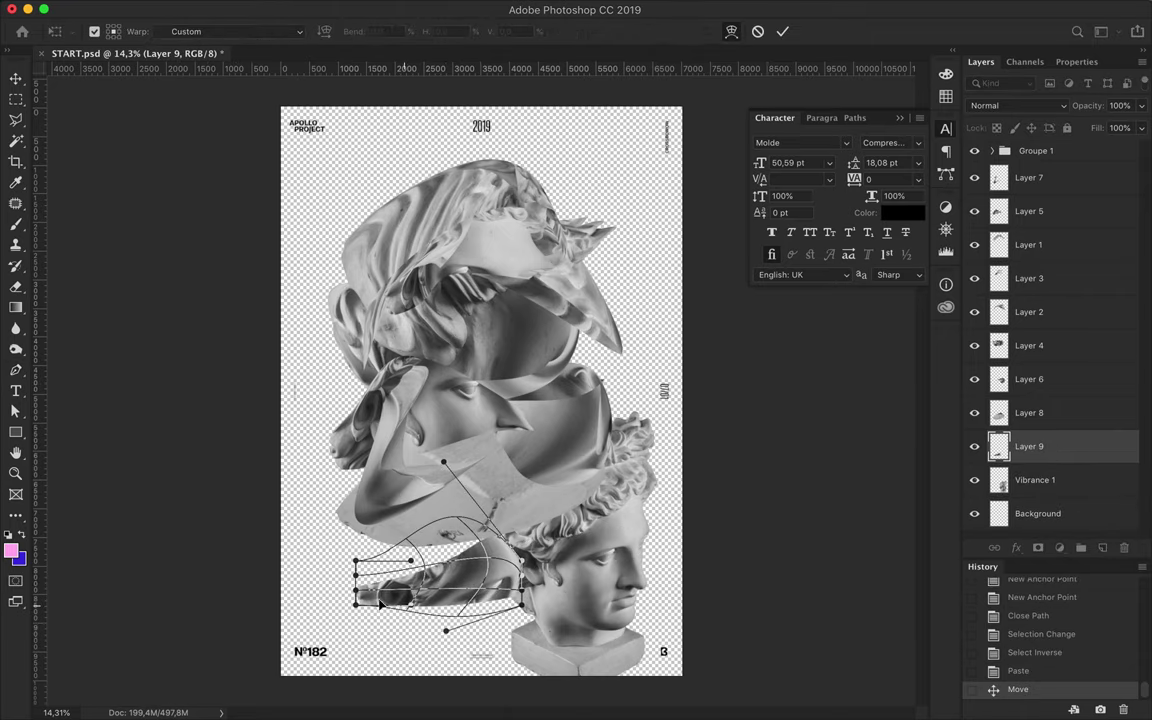
{"action": "key", "text": "Return"}
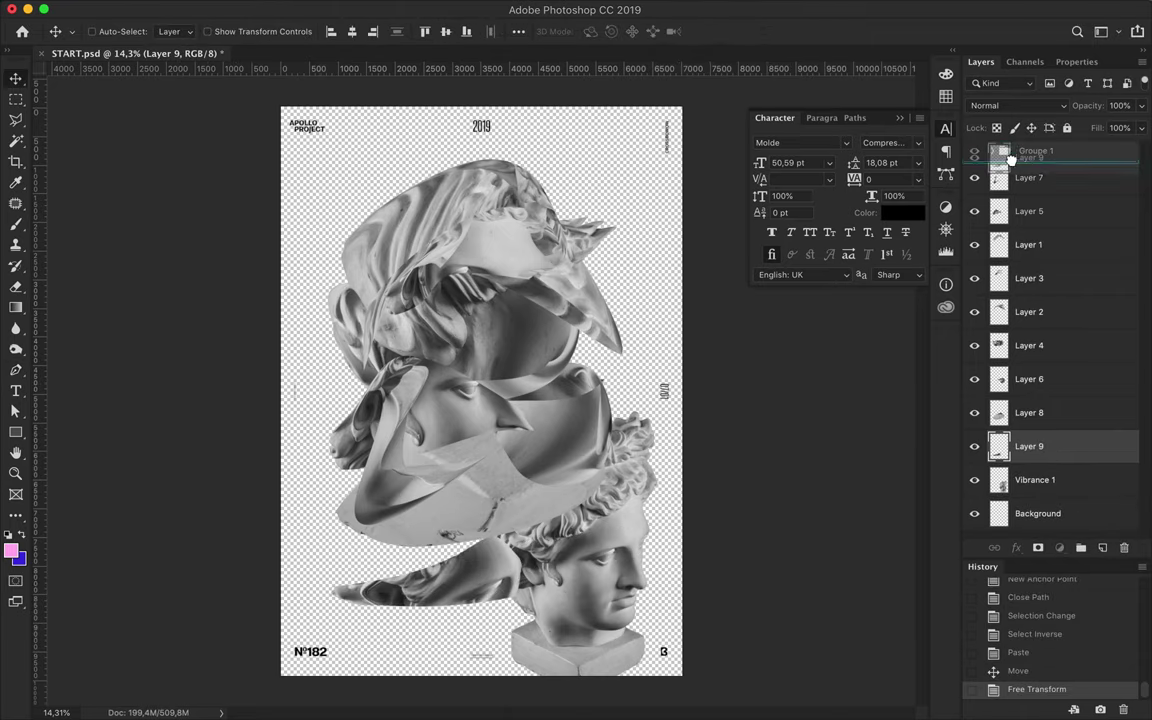
{"action": "key", "text": "ctrl+shift+bracketright"}
{"action": "left_click_drag", "start_coordinate": [429, 497], "coordinate": [490, 520]}
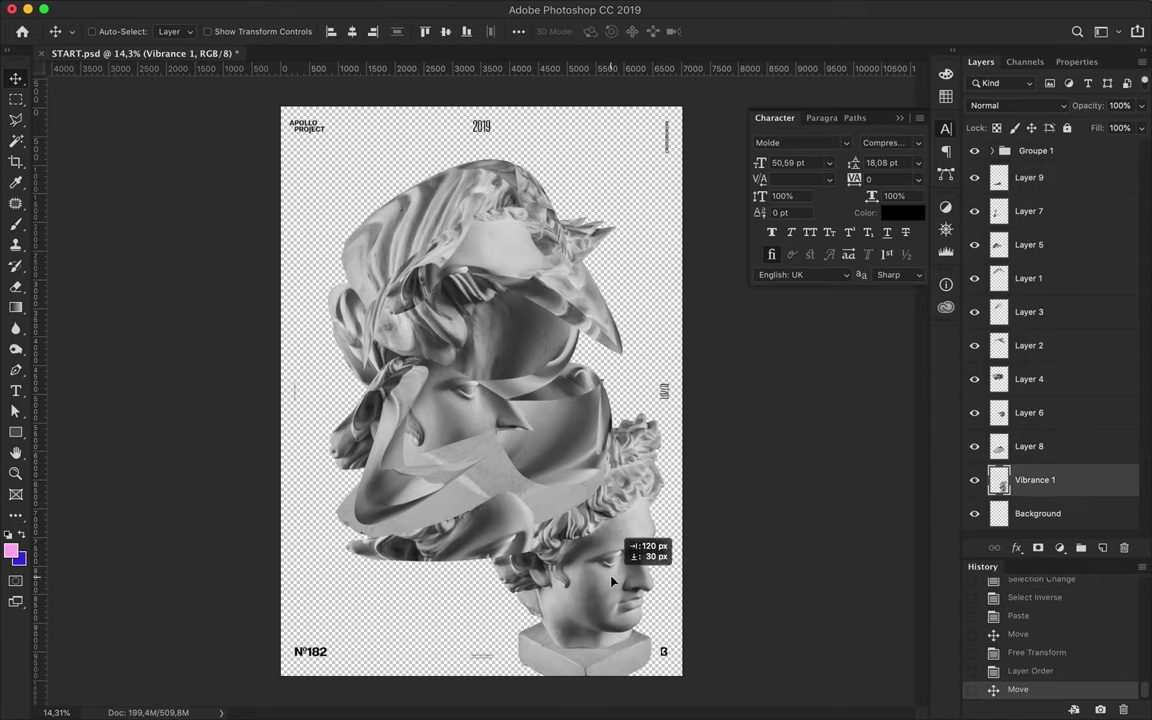
- Shift the bottom Apollo head and paste another inverted path piece onto a new layer
{"action": "left_click_drag", "start_coordinate": [608, 587], "coordinate": [658, 580]}
{"action": "left_click", "coordinate": [222, 35]}
{"action": "key", "text": "Return"}
{"action": "key", "text": "ctrl+shift+i"}
{"action": "key", "text": "ctrl+v"}
- Warp the pasted head piece, stretching its corners, sides and middle outward
{"action": "key", "text": "ctrl+t"}
{"action": "right_click", "coordinate": [503, 590]}
{"action": "left_click", "coordinate": [470, 527]}
{"action": "left_click_drag", "start_coordinate": [430, 590], "coordinate": [458, 661]}
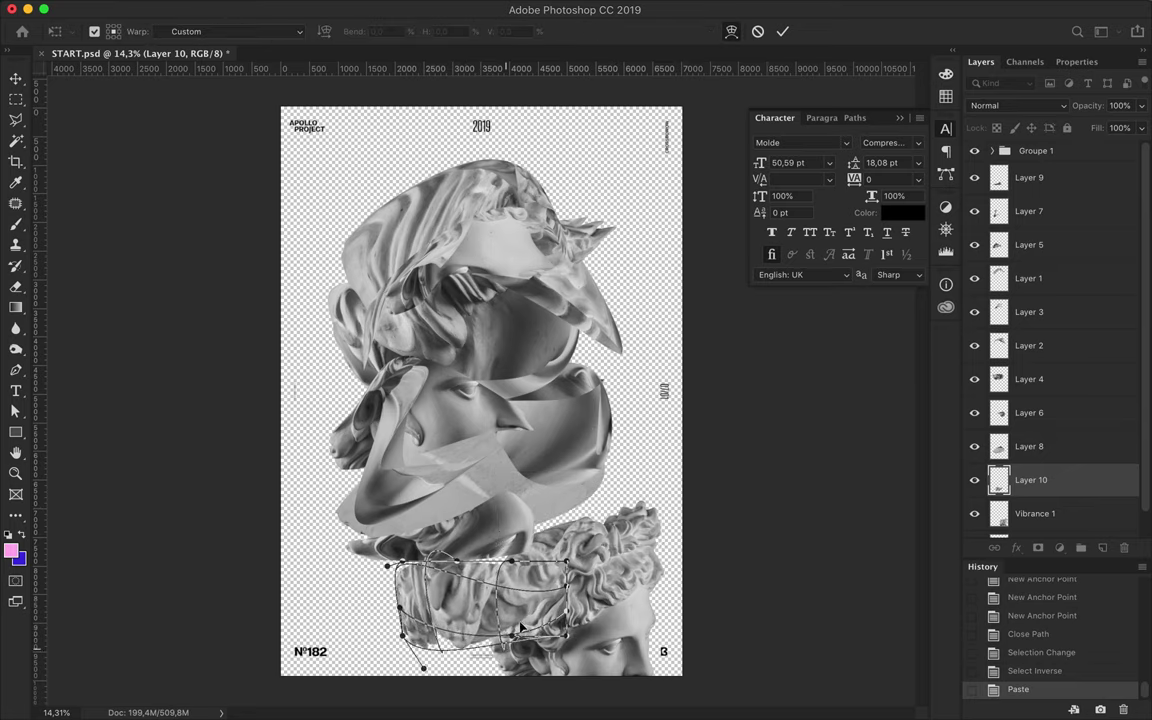
{"action": "left_click_drag", "start_coordinate": [567, 562], "coordinate": [627, 565]}
{"action": "left_click_drag", "start_coordinate": [387, 566], "coordinate": [327, 597]}
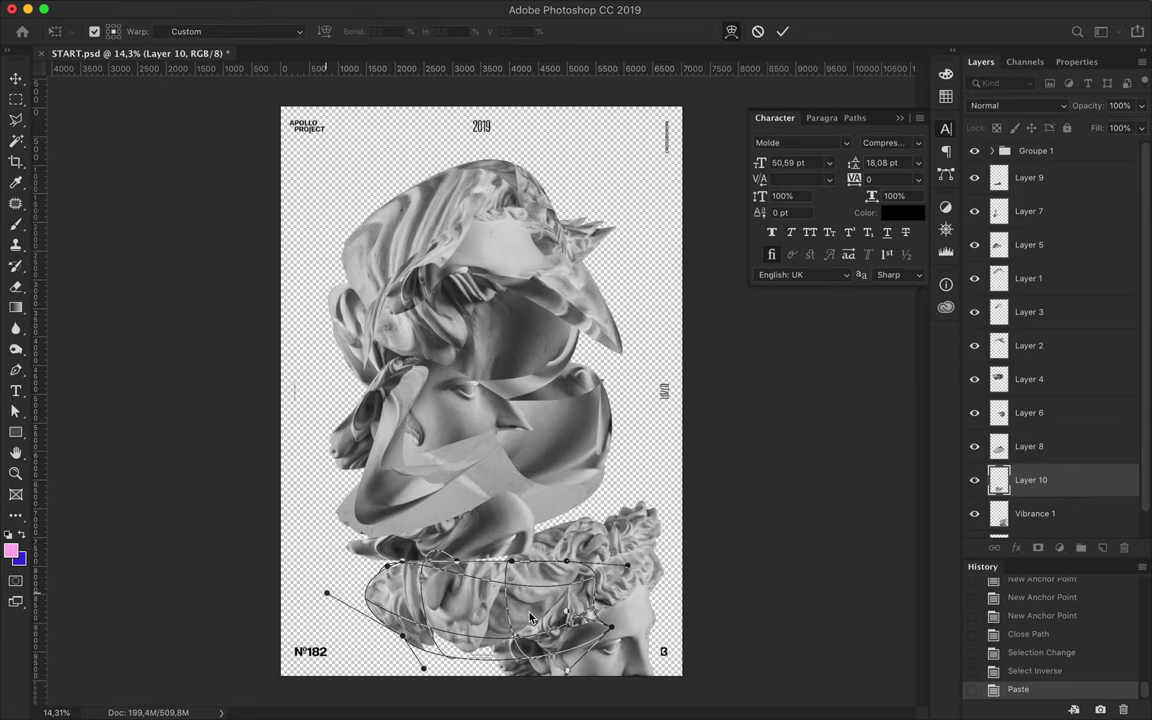
{"action": "left_click_drag", "start_coordinate": [480, 588], "coordinate": [519, 583]}
{"action": "key", "text": "Return"}
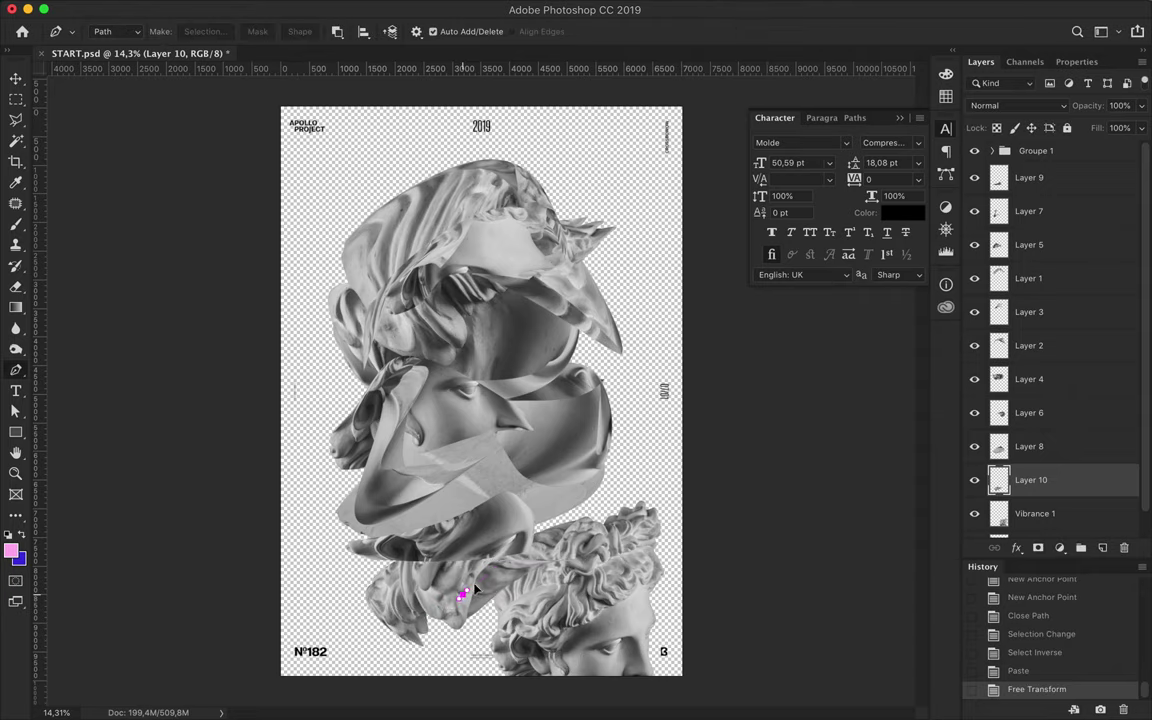
- Rotate the head slice about 10 degrees and shift it to reveal the face
{"action": "key", "text": "v"}
{"action": "key", "text": "ctrl+t"}
{"action": "left_click_drag", "start_coordinate": [612, 512], "coordinate": [598, 482]}
{"action": "key", "text": "Return"}
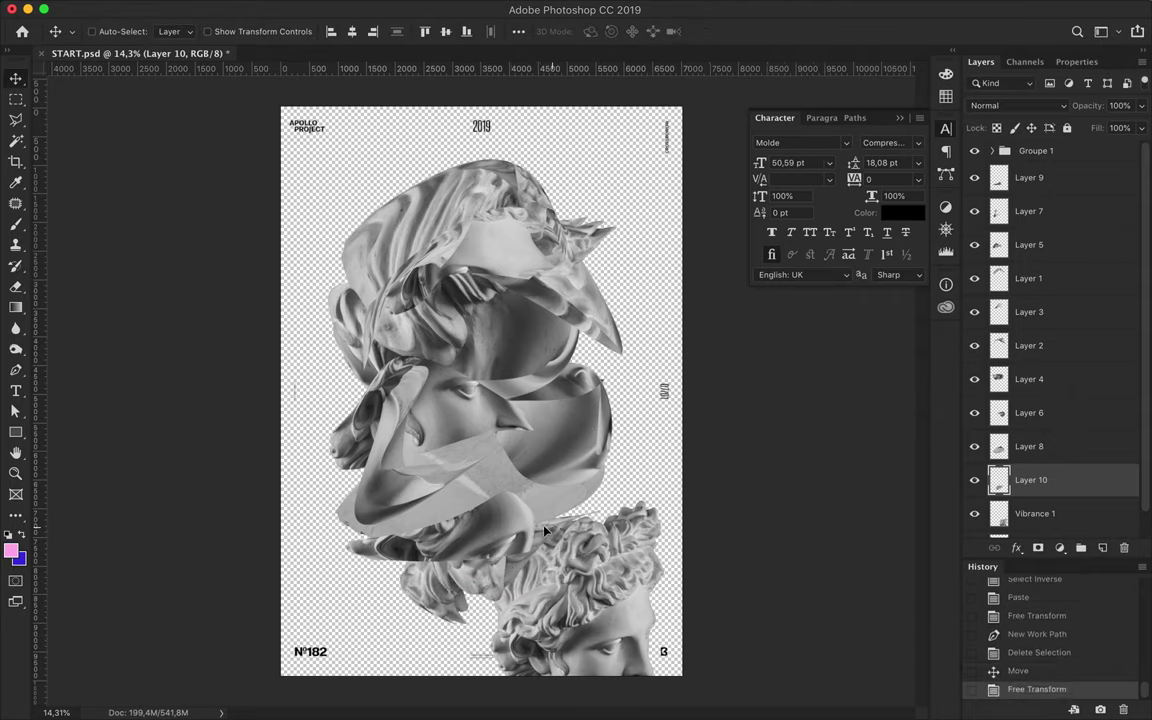
{"action": "left_click_drag", "start_coordinate": [548, 522], "coordinate": [590, 500]}
- Copy a circular face patch to Layer 11, place it over the upper face and resize it
{"action": "right_click", "coordinate": [16, 432]}
{"action": "right_click", "coordinate": [16, 99]}
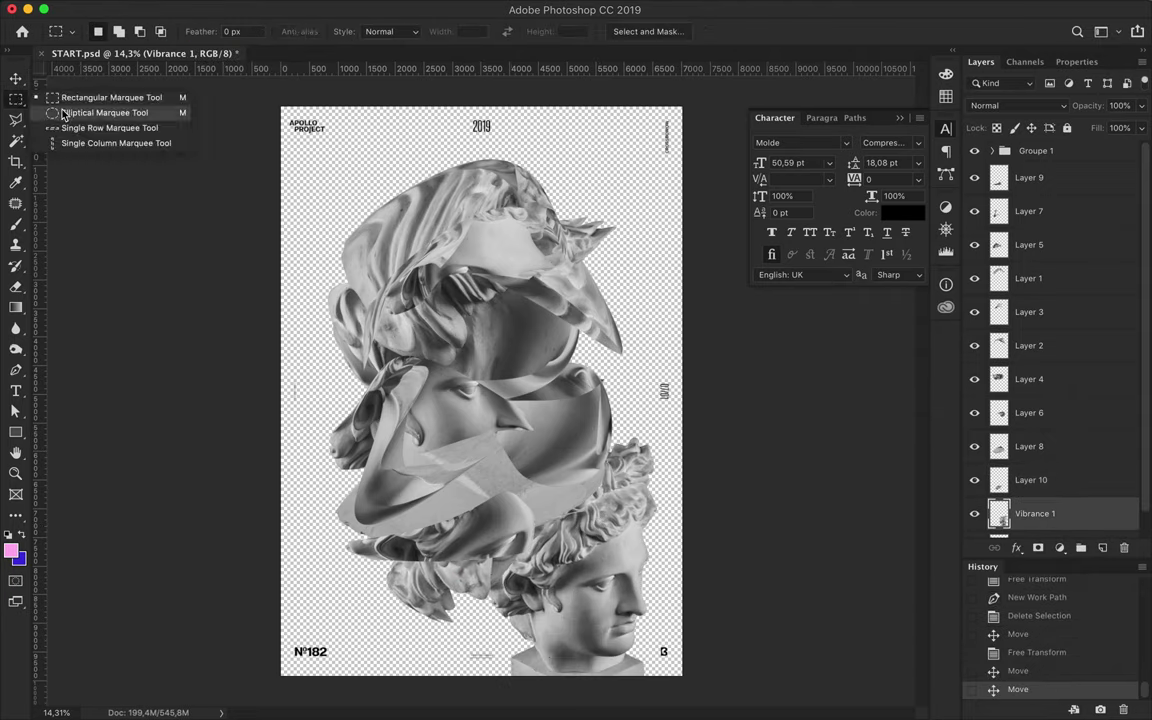
{"action": "left_click_drag", "start_coordinate": [618, 610], "coordinate": [618, 610]}
{"action": "key", "text": "ctrl+c"}
{"action": "key", "text": "ctrl+v"}
{"action": "key", "text": "v"}
{"action": "left_click_drag", "start_coordinate": [560, 420], "coordinate": [590, 345]}
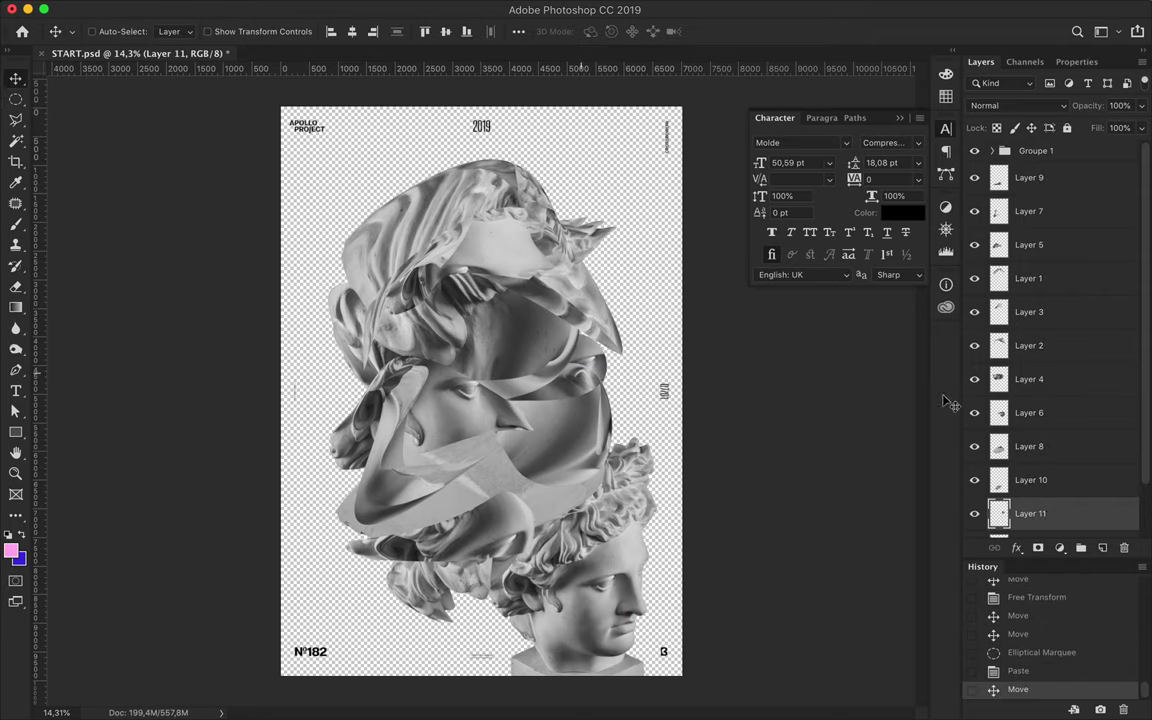
{"action": "left_click_drag", "start_coordinate": [1000, 513], "coordinate": [998, 312]}
{"action": "key", "text": "ctrl+bracketleft"}
{"action": "key", "text": "ctrl+bracketleft"}
{"action": "key", "text": "ctrl+bracketleft"}
{"action": "key", "text": "ctrl+t"}
{"action": "left_click_drag", "start_coordinate": [575, 396], "coordinate": [602, 370]}
{"action": "key", "text": "Return"}
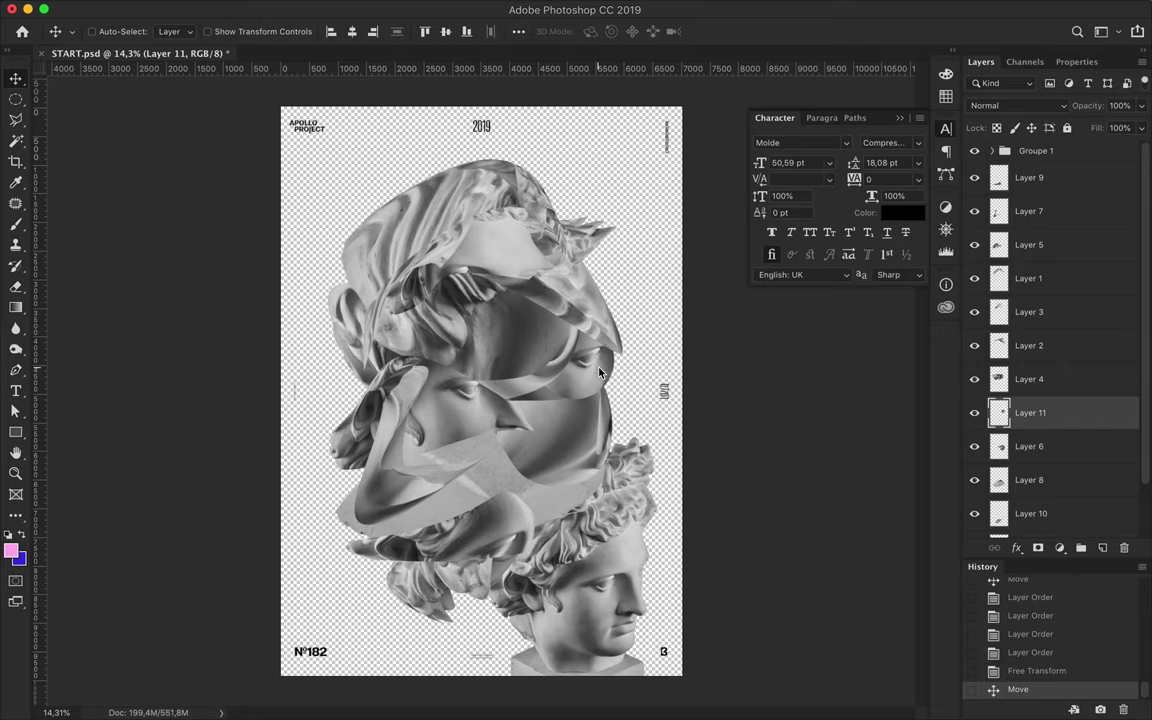
- Paste a nose-area piece as Layer 12, flip it horizontally and move it higher in the stack
{"action": "left_click", "coordinate": [593, 594], "text": "ctrl"}
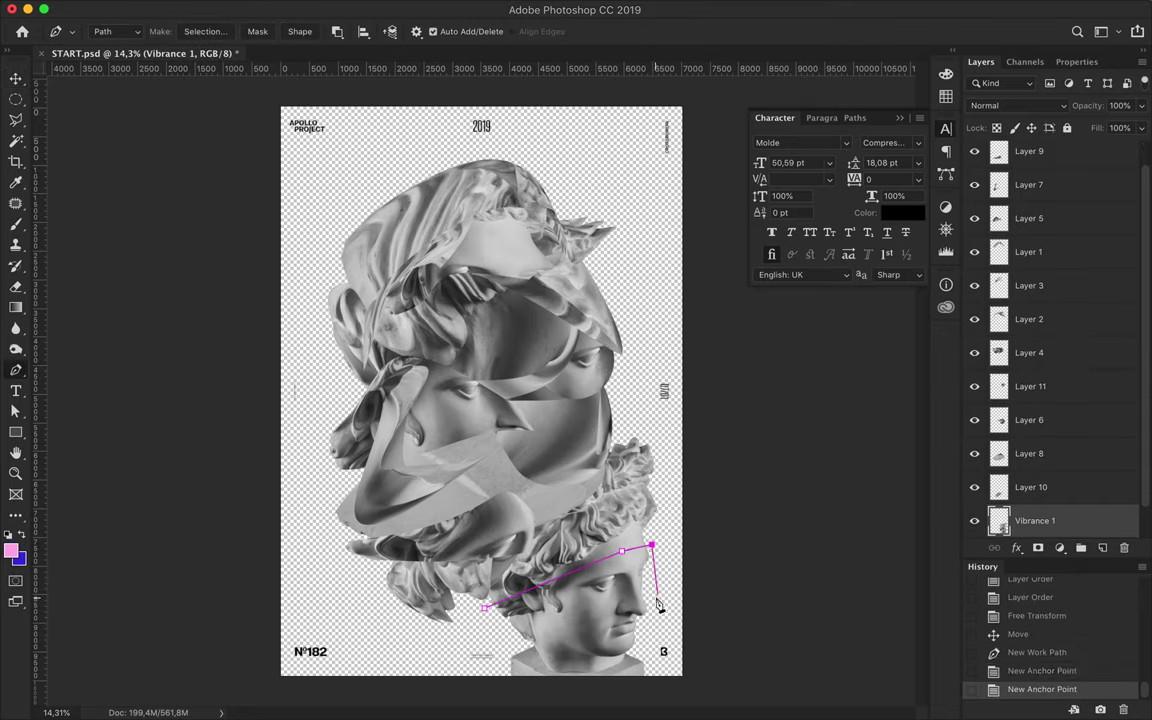
{"action": "left_click", "coordinate": [205, 31]}
{"action": "key", "text": "Return"}
{"action": "key", "text": "ctrl+shift+i"}
{"action": "key", "text": "ctrl+v"}
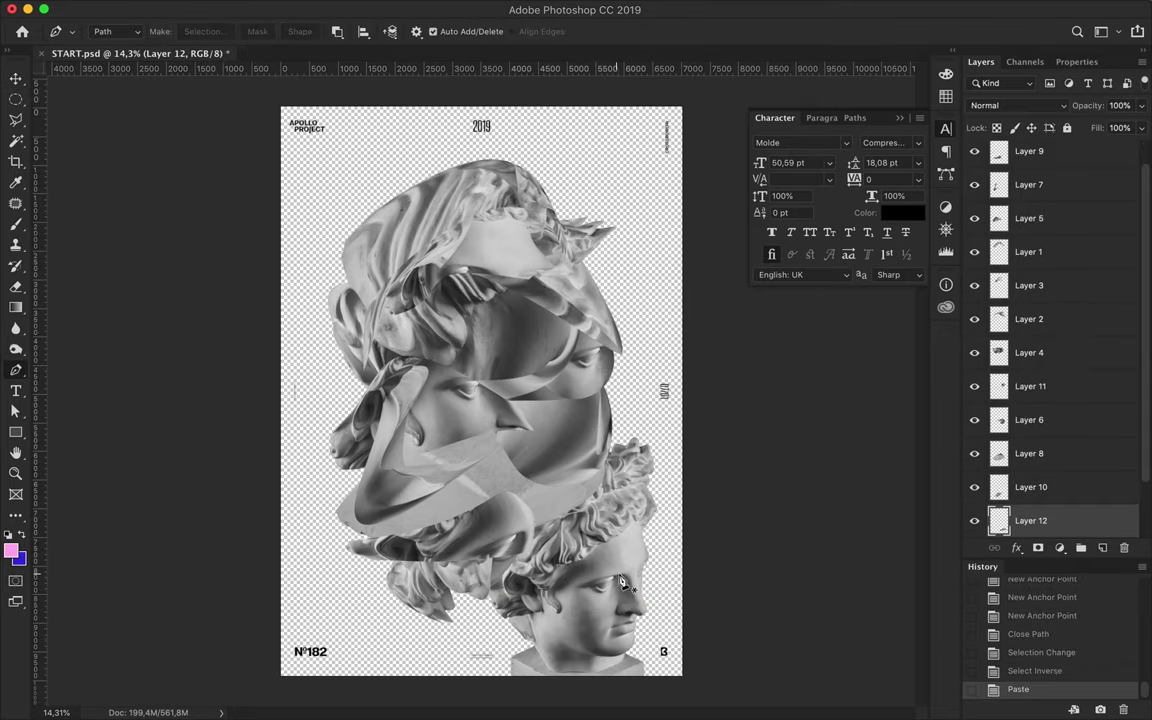
{"action": "key", "text": "v"}
{"action": "left_click", "coordinate": [176, 8]}
{"action": "left_click", "coordinate": [517, 630]}
{"action": "left_click_drag", "start_coordinate": [510, 440], "coordinate": [512, 438]}
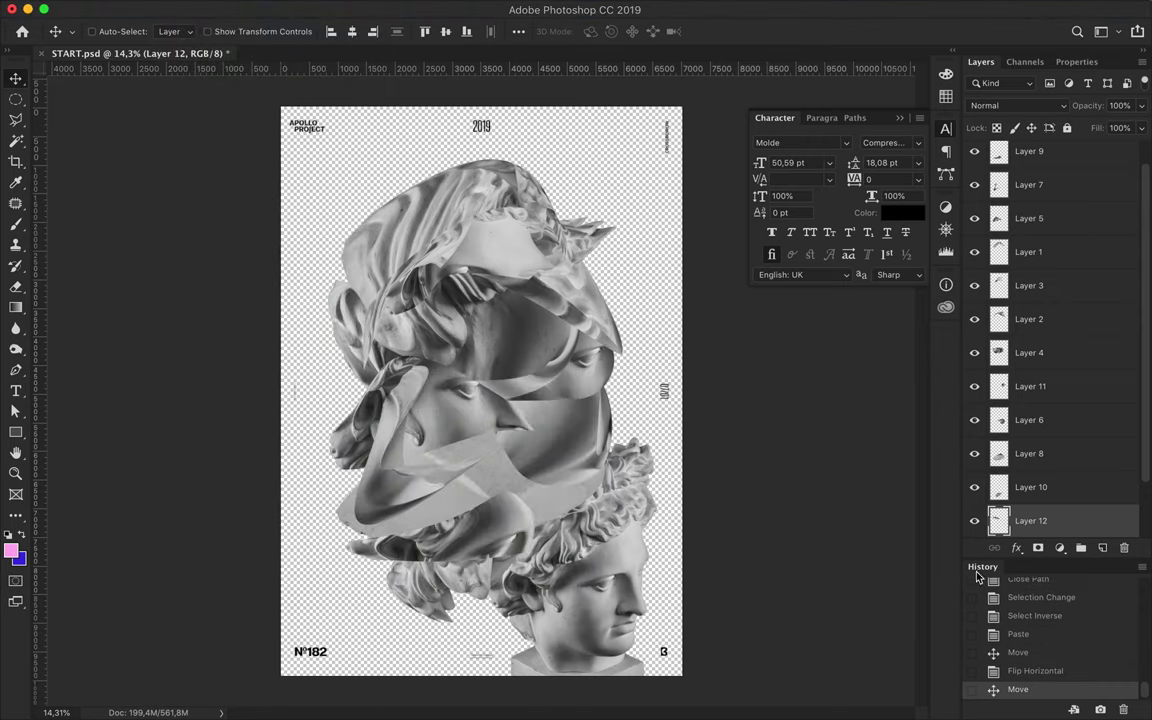
{"action": "left_click_drag", "start_coordinate": [1030, 520], "coordinate": [1040, 200]}
{"action": "key", "text": "ctrl+bracketleft"}
{"action": "key", "text": "ctrl+bracketleft"}
{"action": "key", "text": "ctrl+bracketleft"}
{"action": "left_click_drag", "start_coordinate": [436, 295], "coordinate": [440, 322]}
- Hide the bottom Apollo head layer and select Layer 9
{"action": "scroll", "coordinate": [1041, 400], "scroll_direction": "down", "scroll_amount": 3}
{"action": "left_click", "coordinate": [1030, 522]}
{"action": "left_click", "coordinate": [975, 522]}
{"action": "scroll", "coordinate": [1041, 300], "scroll_direction": "up", "scroll_amount": 5}
{"action": "left_click", "coordinate": [1041, 180]}
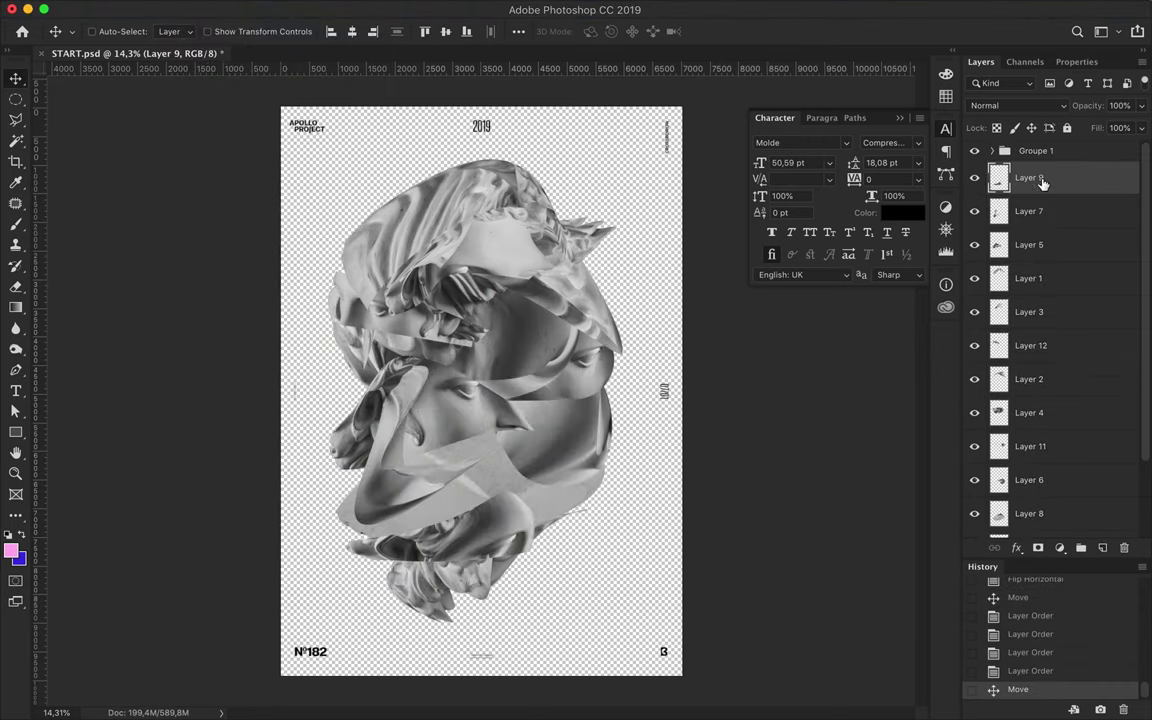
- Draw a mint-filled rectangle over the lower bust
{"action": "left_click", "coordinate": [179, 32]}
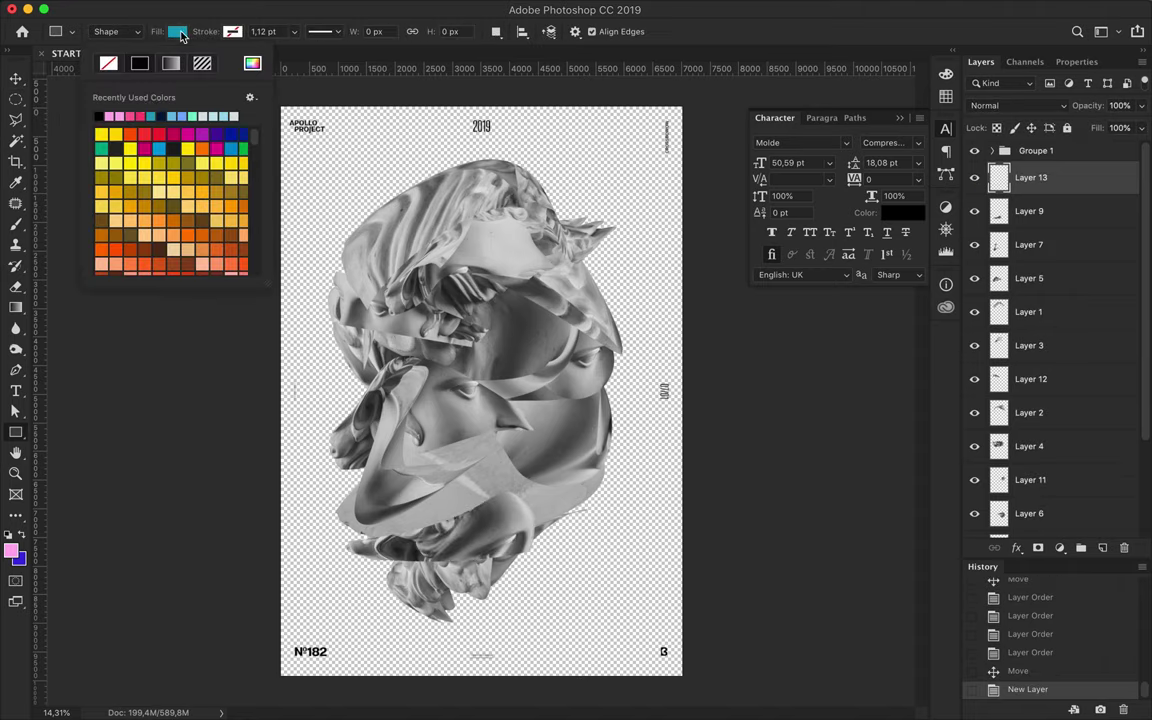
{"action": "left_click", "coordinate": [338, 470]}
{"action": "left_click_drag", "start_coordinate": [328, 496], "coordinate": [559, 578]}
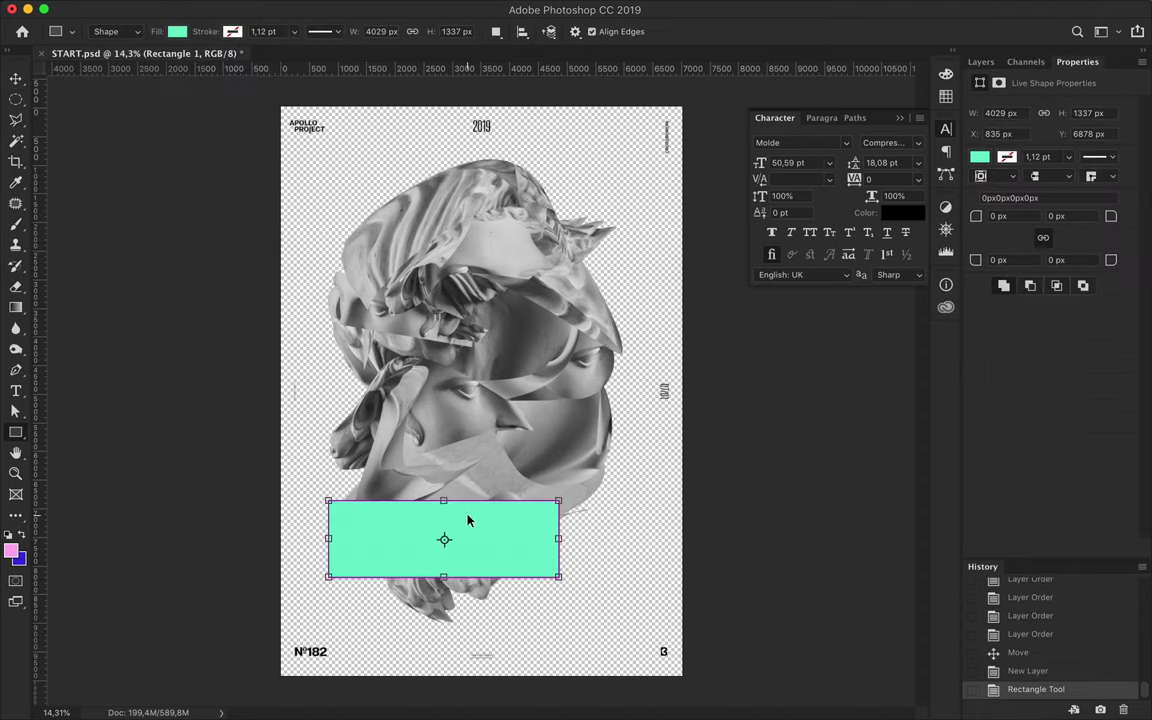
{"action": "key", "text": "ctrl+t"}
{"action": "key", "text": "Return"}
- Clip the mint rectangle to Layer 9 in Overlay mode and group them as '1'
{"action": "left_click", "coordinate": [981, 61]}
{"action": "right_click", "coordinate": [1040, 177]}
{"action": "left_click", "coordinate": [874, 327]}
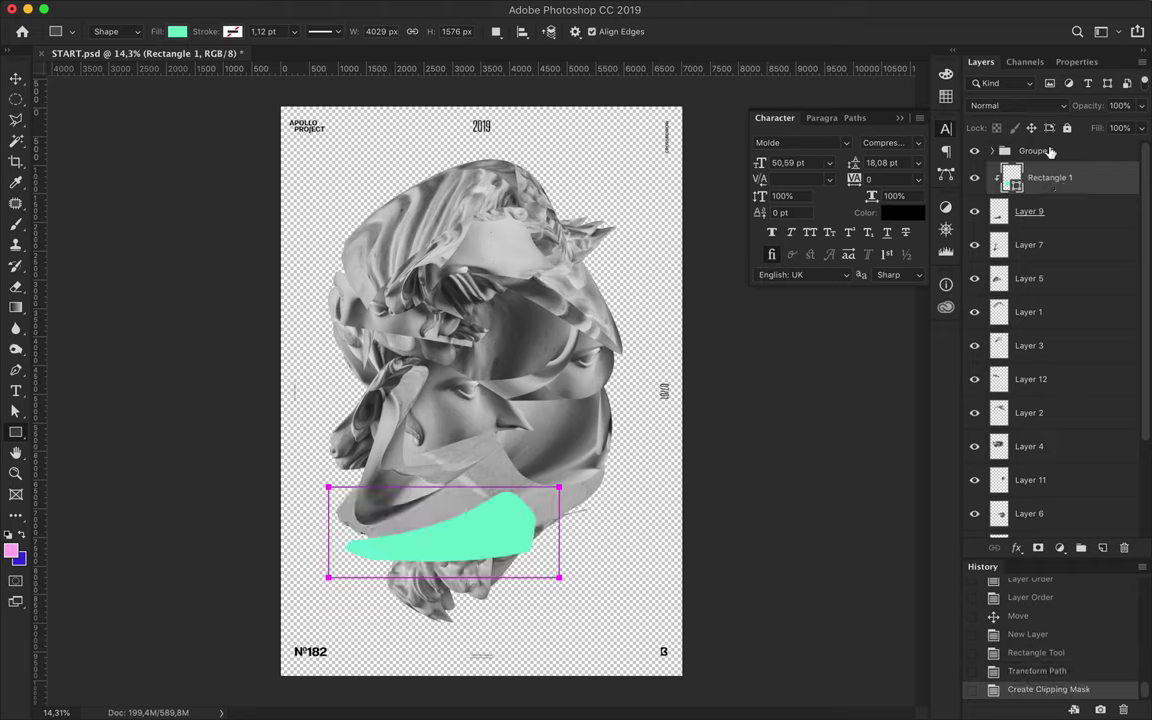
{"action": "left_click", "coordinate": [1000, 105]}
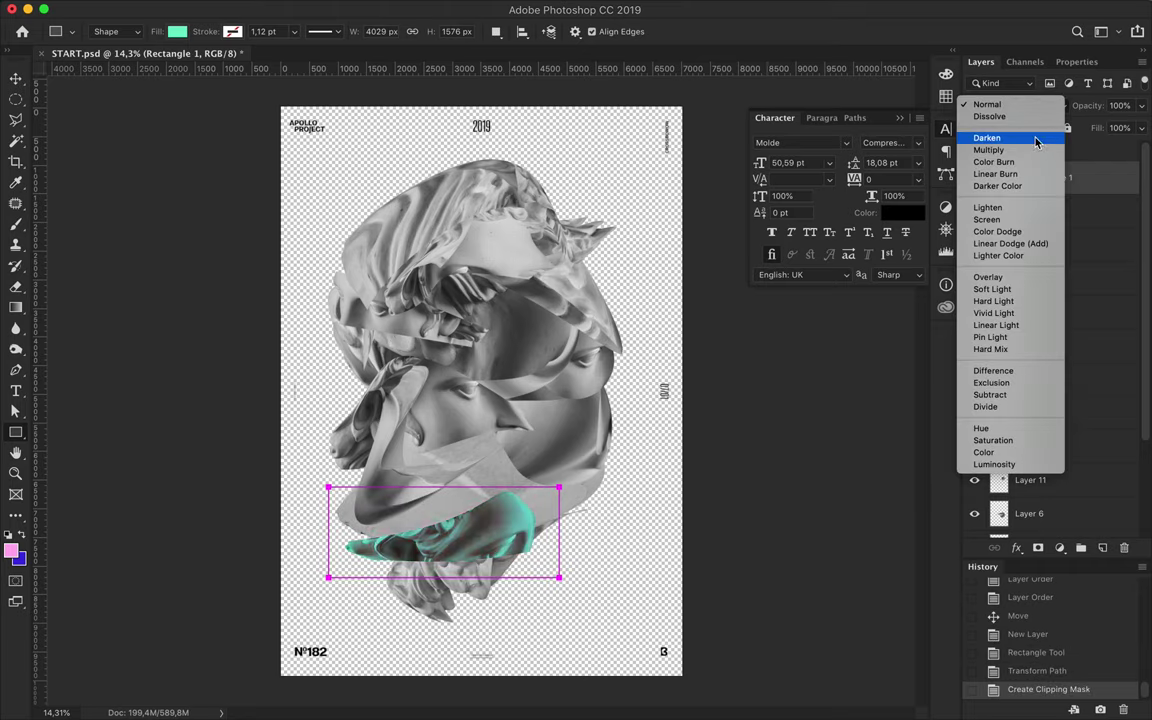
{"action": "left_click", "coordinate": [1028, 276]}
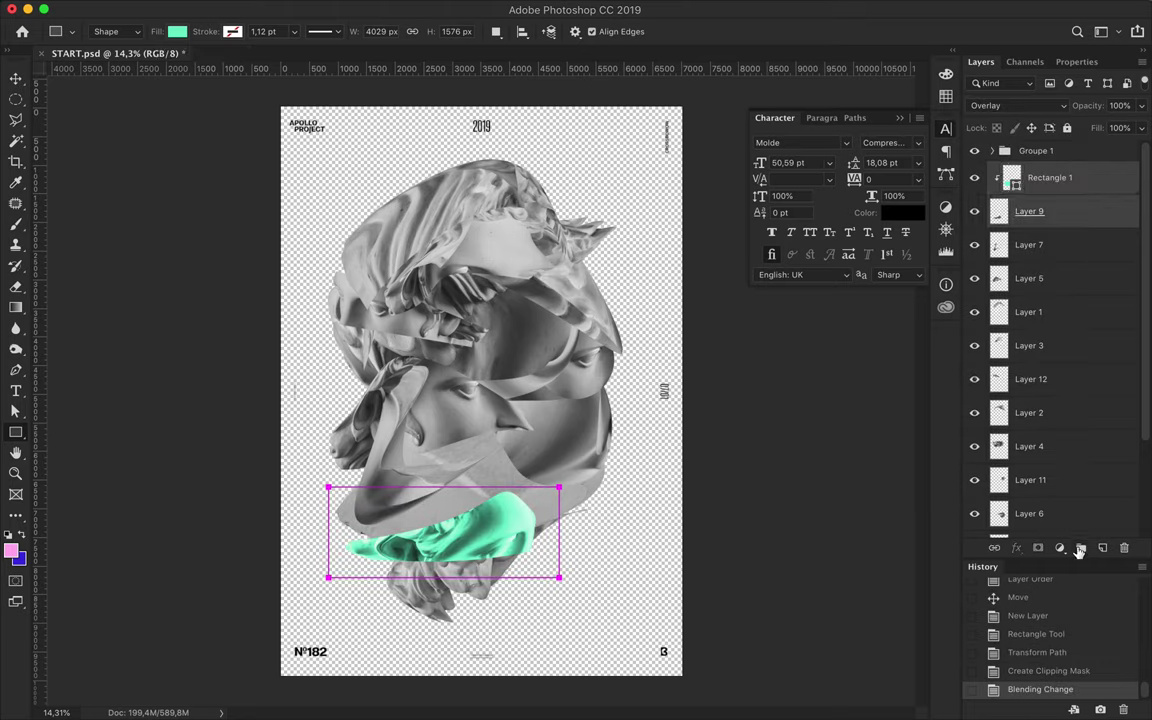
{"action": "key", "text": "ctrl+g"}
{"action": "type", "text": "1"}
{"action": "key", "text": "Return"}
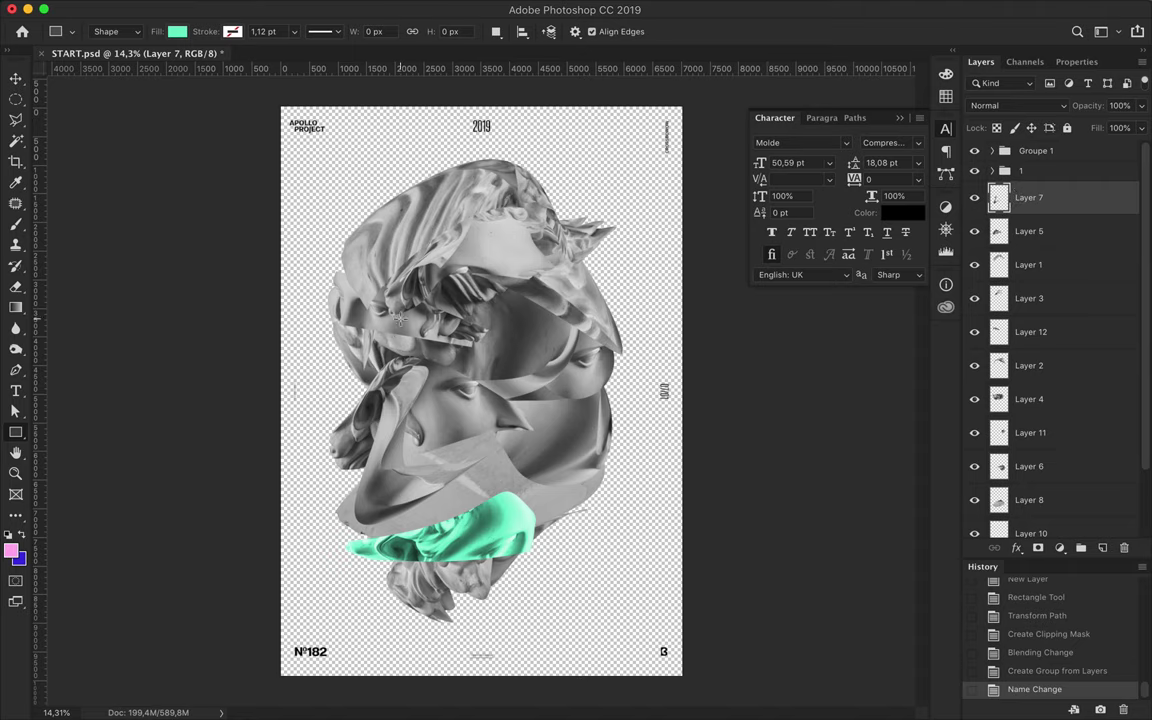
- Draw a blue rectangle clipped to Layer 7 in Overlay mode
{"action": "left_click_drag", "start_coordinate": [470, 530], "coordinate": [504, 531]}
{"action": "key", "text": "a"}
{"action": "left_click", "coordinate": [238, 31]}
{"action": "left_click", "coordinate": [262, 112]}
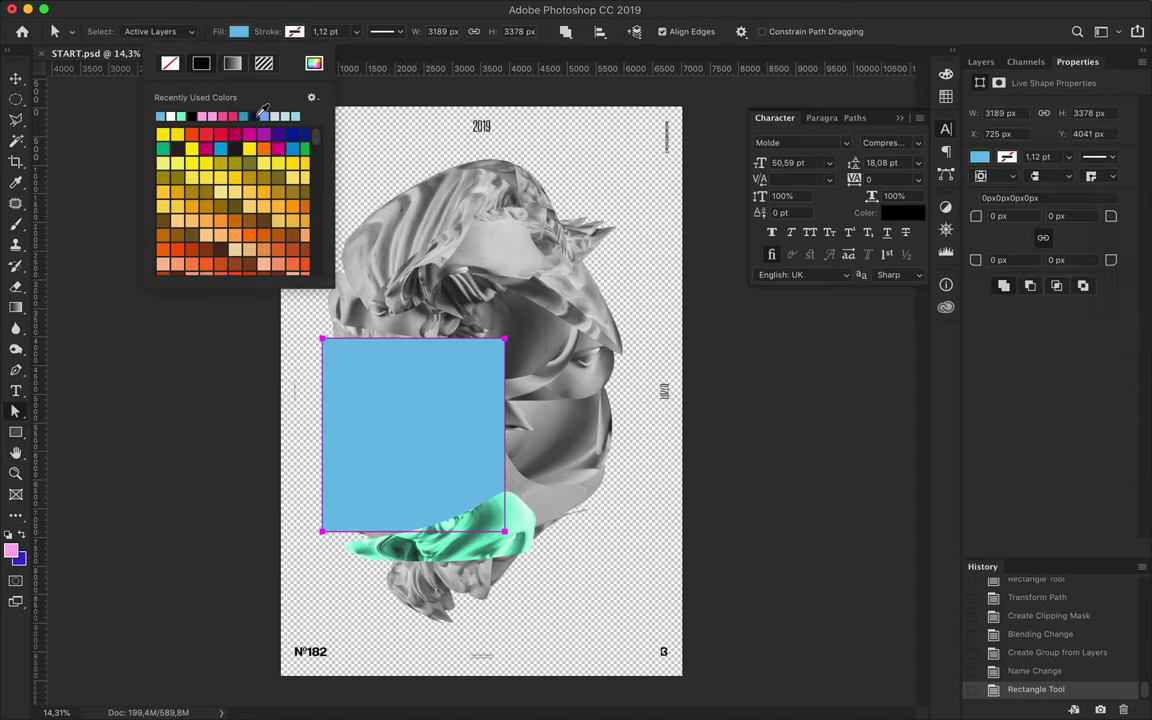
{"action": "key", "text": "Return"}
{"action": "left_click", "coordinate": [1038, 216], "text": "alt"}
{"action": "key", "text": "v"}
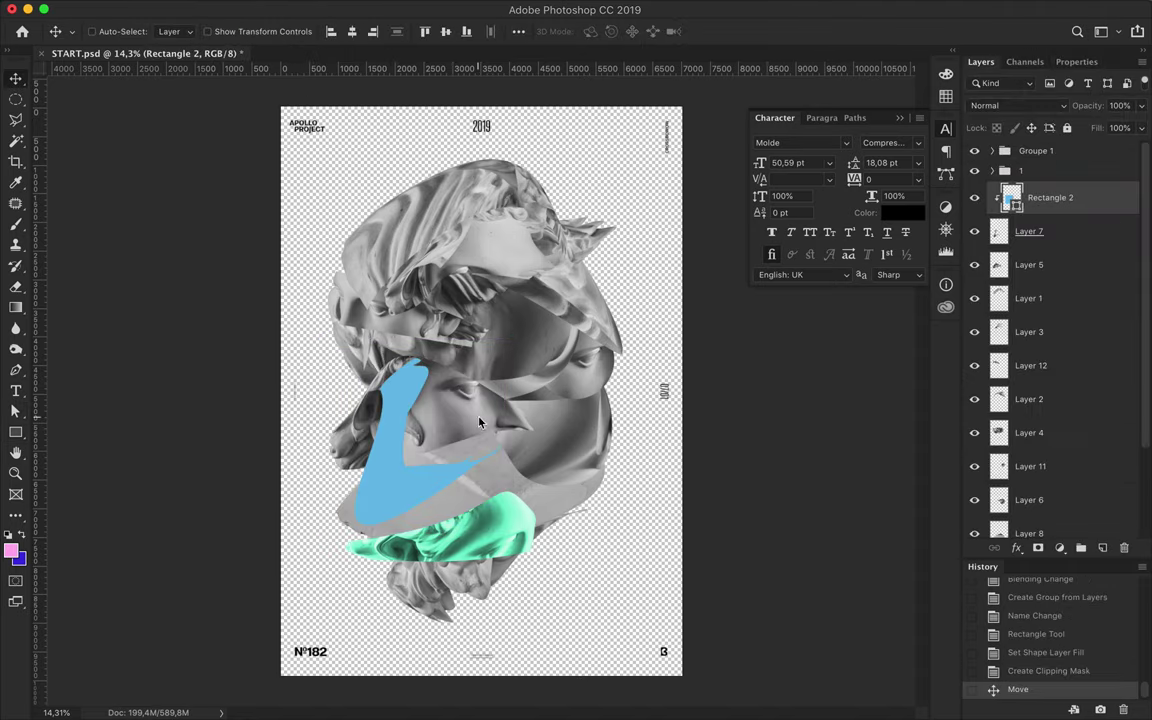
{"action": "left_click", "coordinate": [1016, 105]}
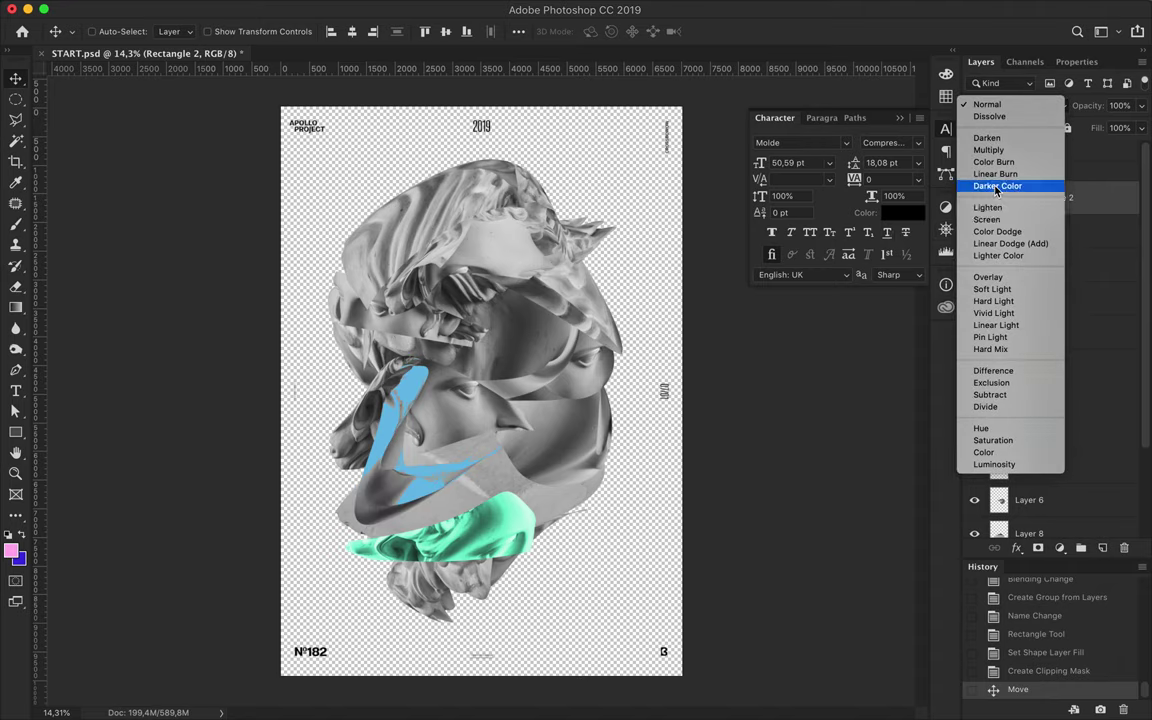
{"action": "left_click", "coordinate": [1000, 268]}
- Duplicate and merge the blue slice, apply a 45,8 px Gaussian Blur and set Color Burn
{"action": "left_click", "coordinate": [1040, 231]}
{"action": "key", "text": "super+j"}
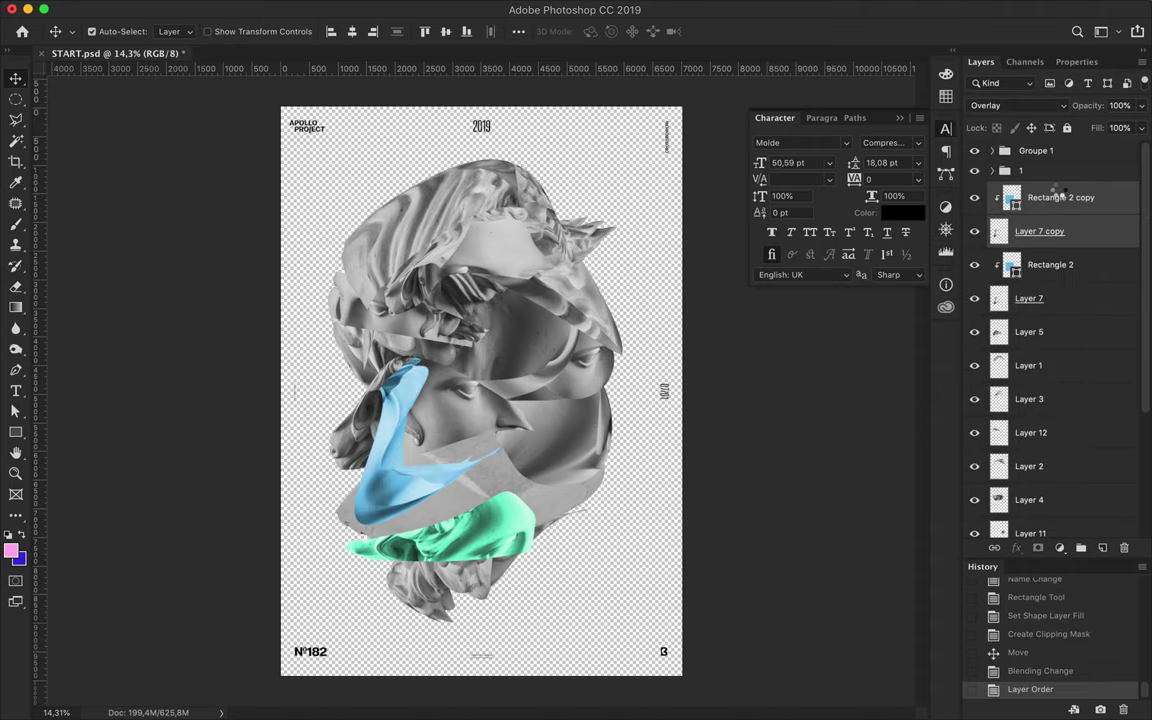
{"action": "key", "text": "super+e"}
{"action": "left_click", "coordinate": [393, 9]}
{"action": "mouse_move", "coordinate": [480, 199]}
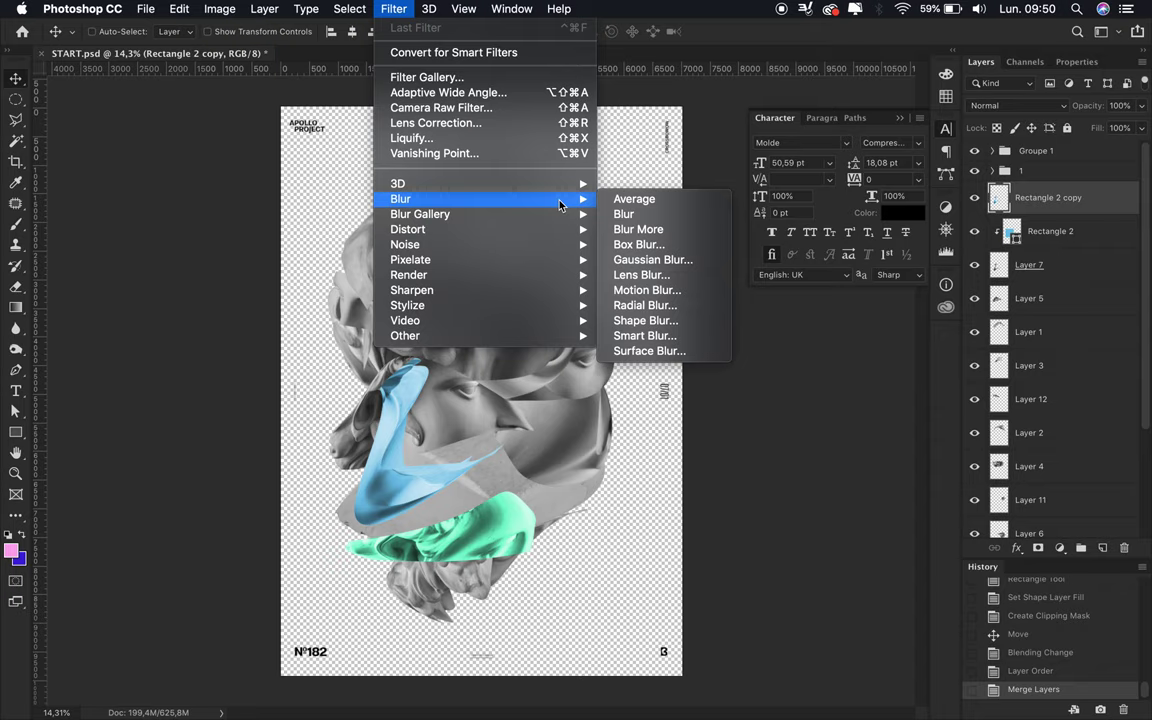
{"action": "left_click", "coordinate": [652, 259]}
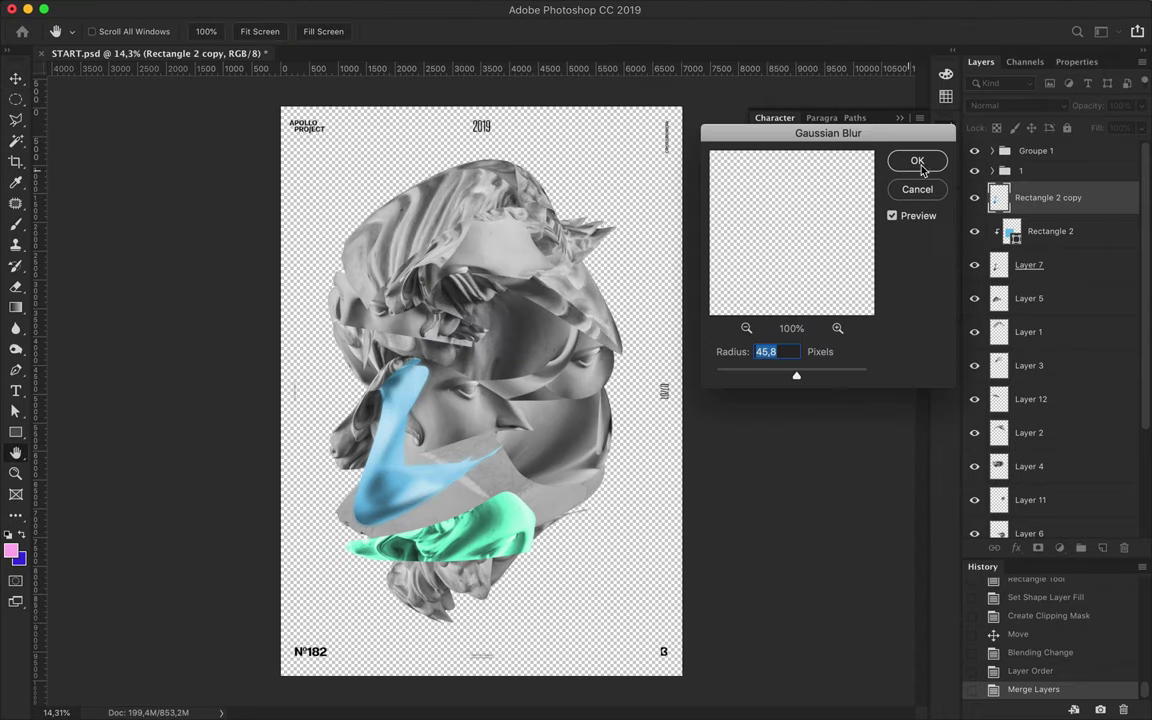
{"action": "key", "text": "Return"}
{"action": "left_click", "coordinate": [1010, 105]}
{"action": "left_click", "coordinate": [1010, 163]}
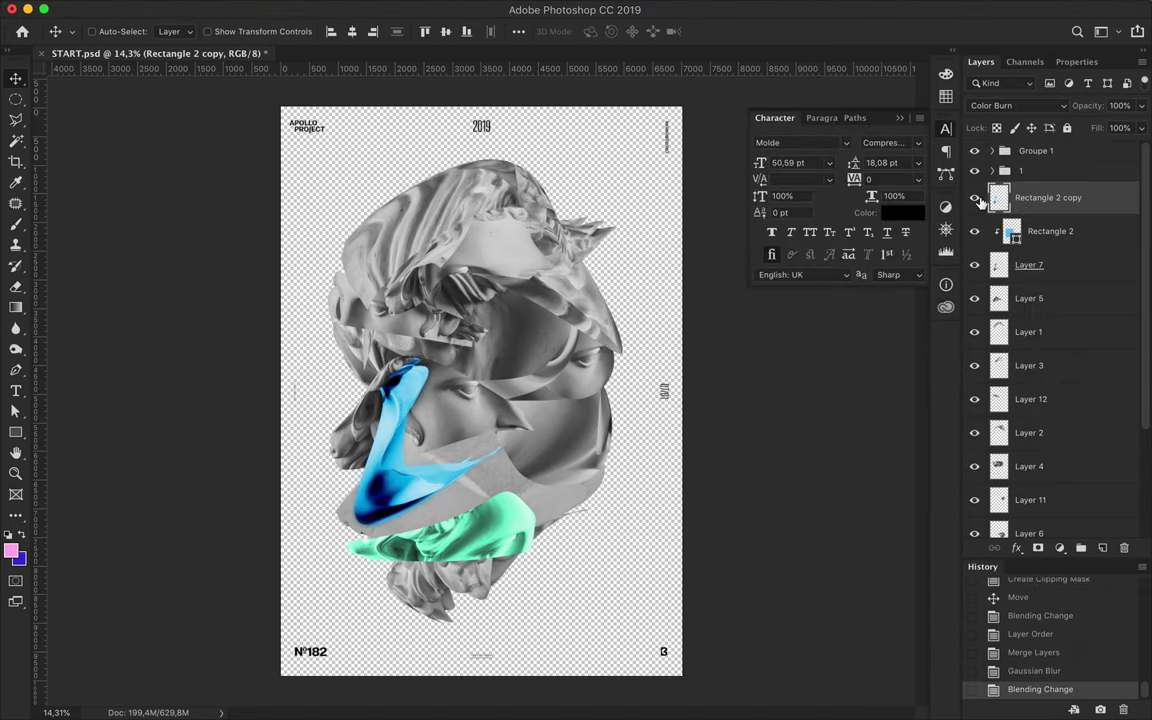
- Group the three blue-slice layers and give group 1 a merged, reblurred stripe copy
{"action": "left_click", "coordinate": [1055, 259], "text": "shift"}
{"action": "left_click_drag", "start_coordinate": [1055, 259], "coordinate": [1081, 549]}
{"action": "left_click", "coordinate": [993, 171]}
{"action": "left_click_drag", "start_coordinate": [1060, 231], "coordinate": [1060, 265]}
{"action": "key", "text": "super+e"}
{"action": "left_click", "coordinate": [393, 8]}
{"action": "left_click", "coordinate": [425, 27]}
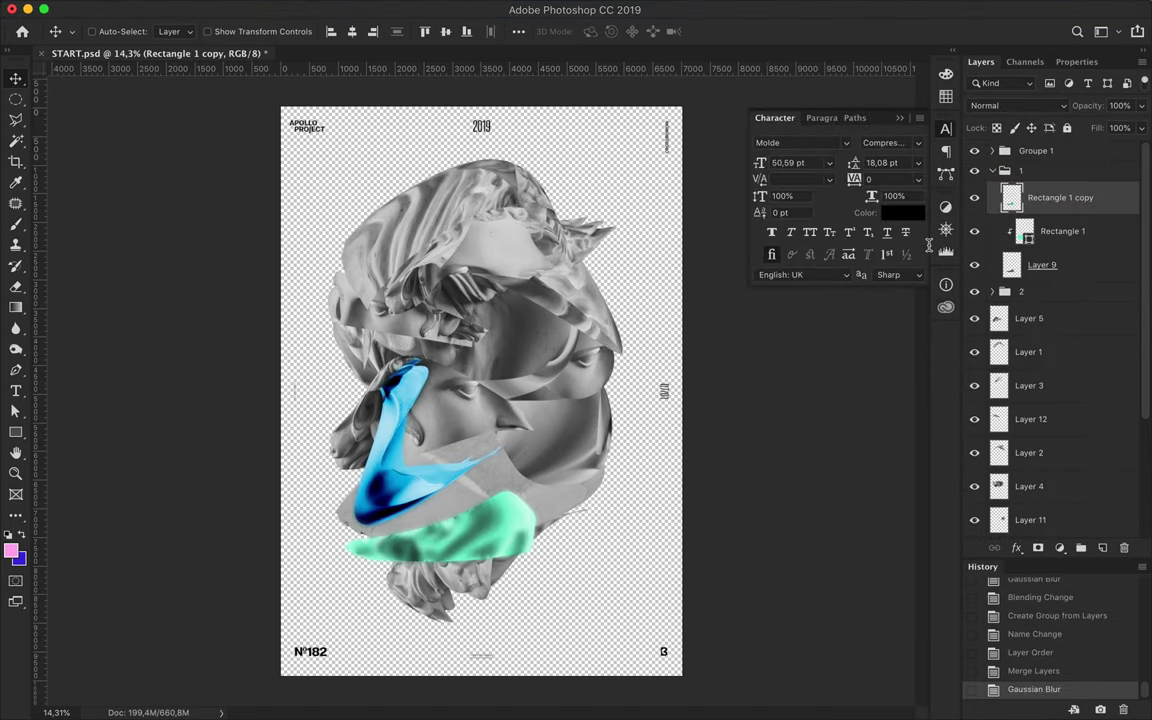
- Make a merged Darken duplicate of the stripe copy below Layer 9, named Shadow
{"action": "left_click", "coordinate": [1010, 105]}
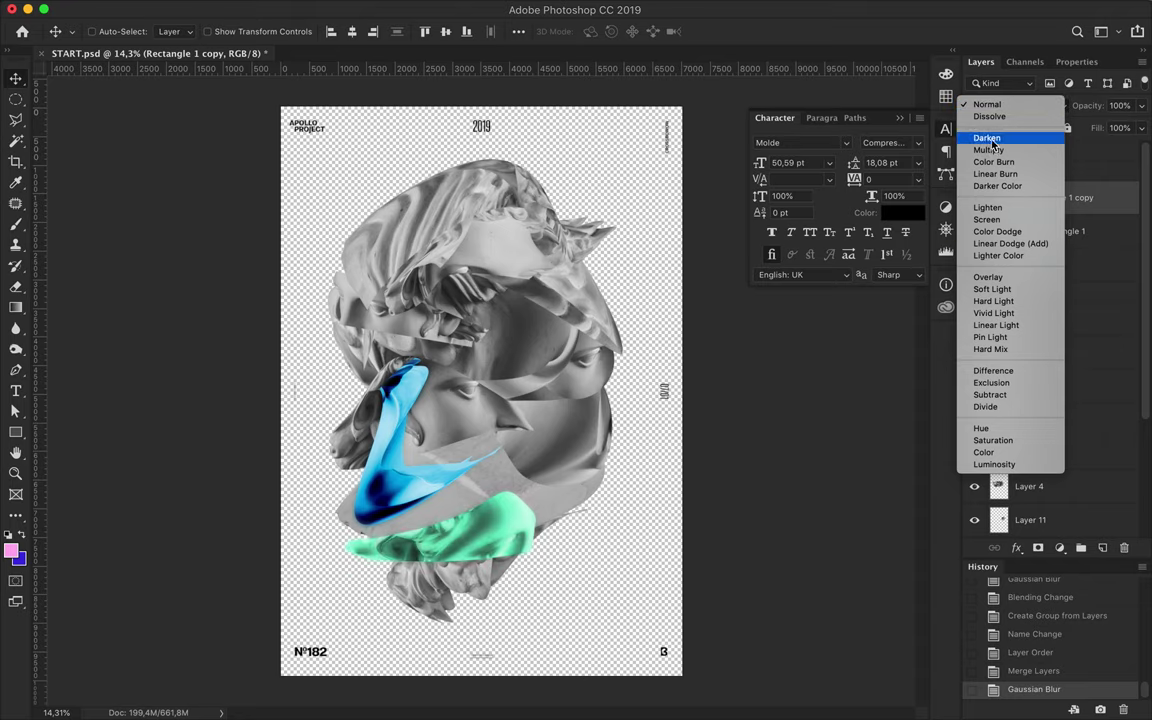
{"action": "left_click", "coordinate": [991, 337]}
{"action": "left_click_drag", "start_coordinate": [1060, 200], "coordinate": [1063, 312], "text": "alt"}
{"action": "left_click", "coordinate": [1010, 105]}
{"action": "left_click", "coordinate": [1000, 22]}
{"action": "scroll", "coordinate": [313, 478], "scroll_direction": "up", "scroll_amount": 5}
{"action": "key", "text": "ctrl+e"}
{"action": "left_click", "coordinate": [1015, 105]}
{"action": "left_click", "coordinate": [1000, 147]}
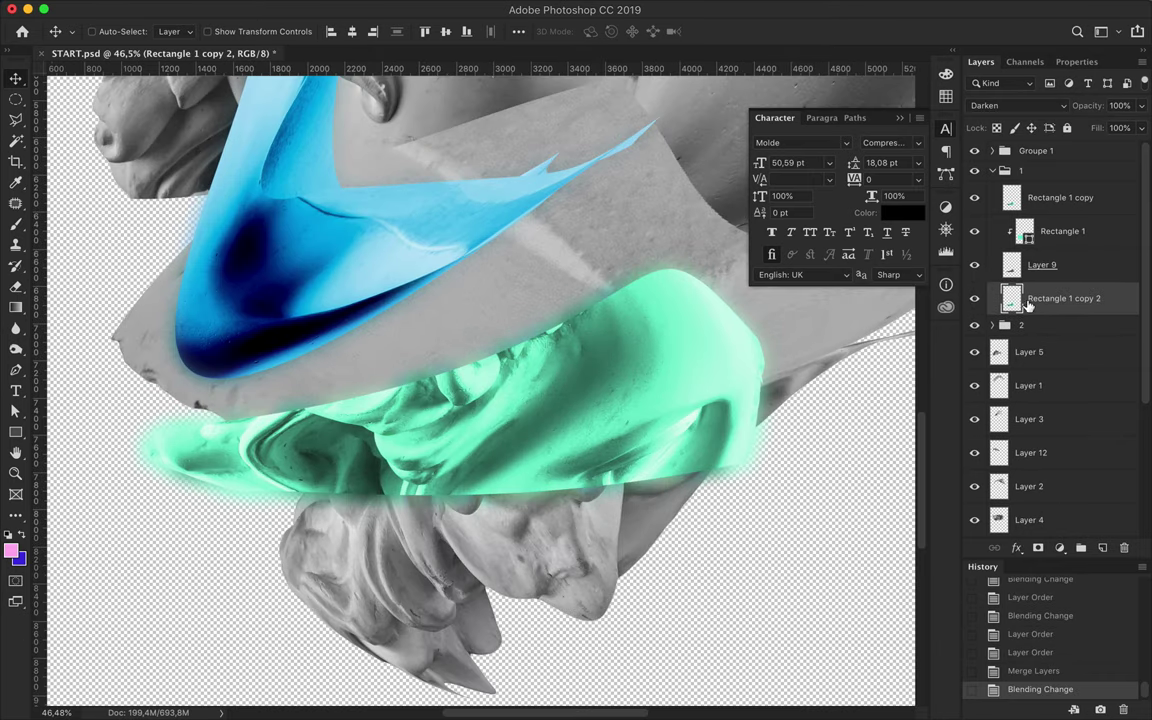
{"action": "type", "text": "Shadow"}
{"action": "key", "text": "Return"}
- Add merged Darken duplicates of the blue stripe copy below Layer 7
{"action": "left_click_drag", "start_coordinate": [1060, 385], "coordinate": [1060, 436], "text": "alt"}
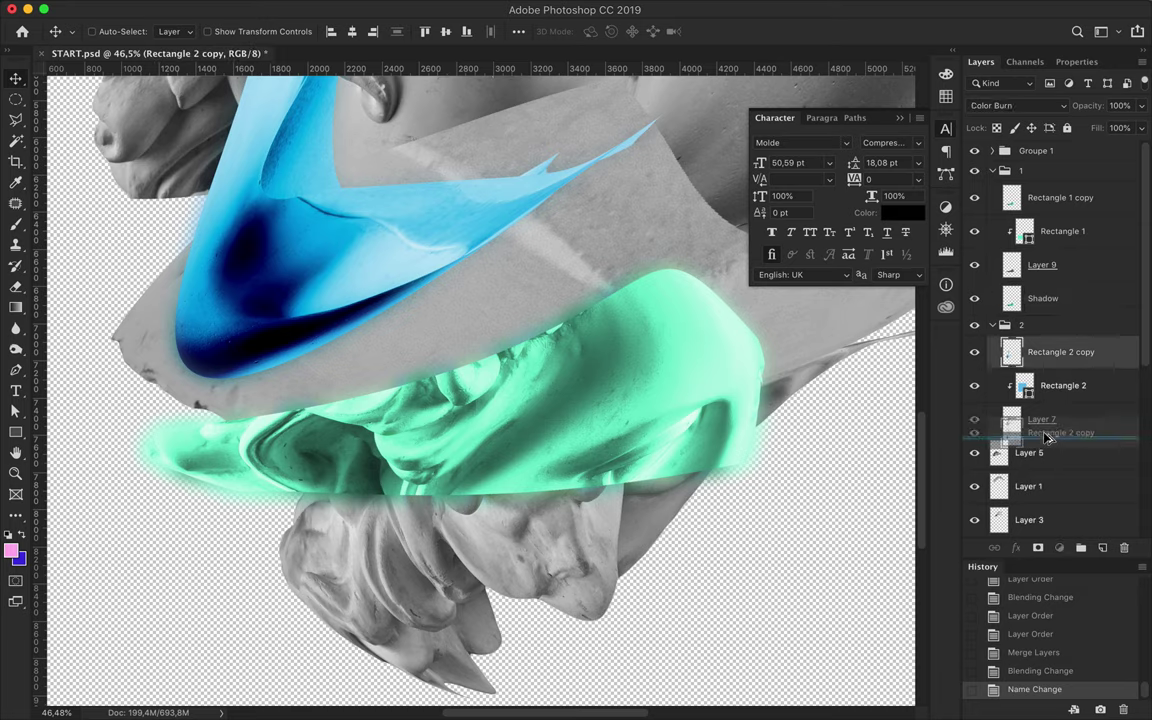
{"action": "left_click", "coordinate": [1015, 105]}
{"action": "left_click", "coordinate": [987, 80]}
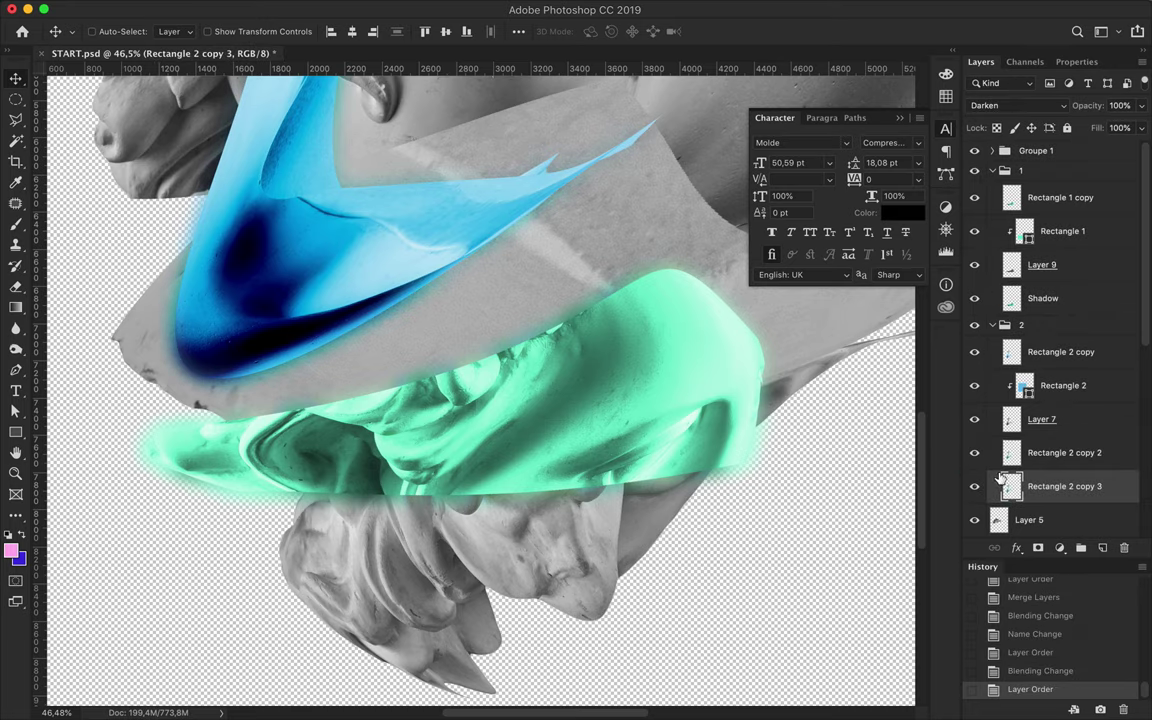
{"action": "left_click_drag", "start_coordinate": [1048, 466], "coordinate": [1040, 440]}
{"action": "key", "text": "ctrl+e"}
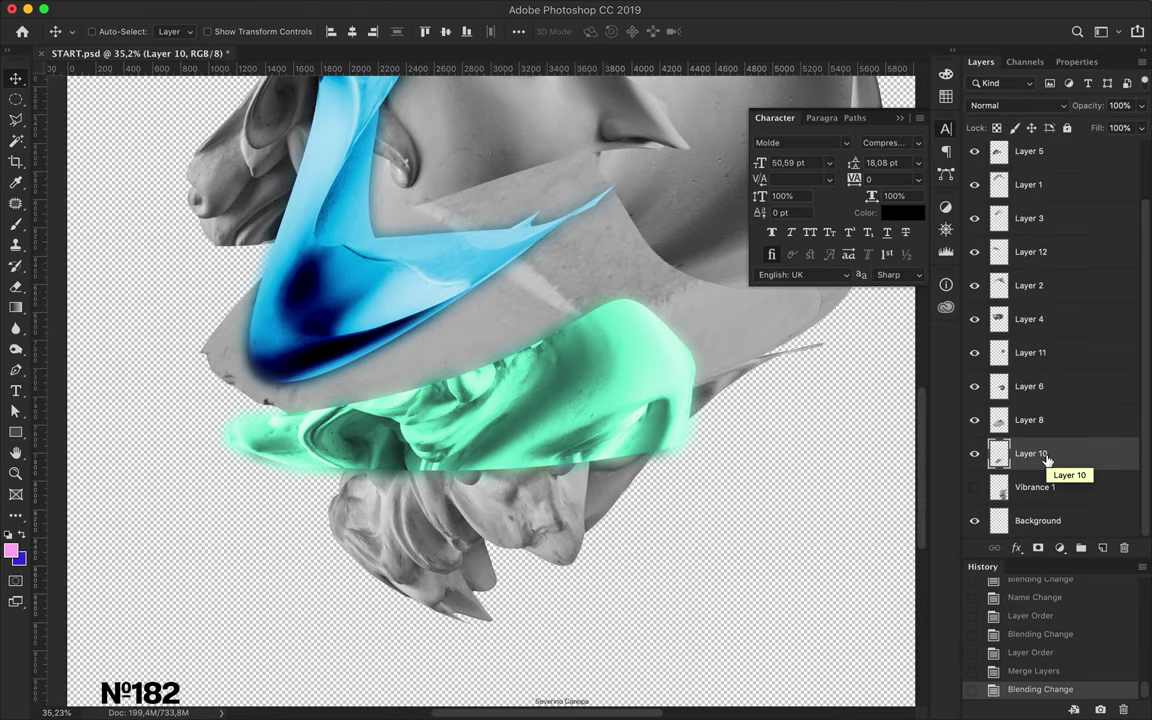
- Draw a light-blue rectangle clipped to Layer 10 in Color Burn mode
{"action": "key", "text": "u"}
{"action": "left_click_drag", "start_coordinate": [267, 258], "coordinate": [852, 660]}
{"action": "left_click", "coordinate": [238, 30]}
{"action": "left_click", "coordinate": [213, 100]}
{"action": "left_click", "coordinate": [981, 61]}
{"action": "key", "text": "ctrl+alt+g"}
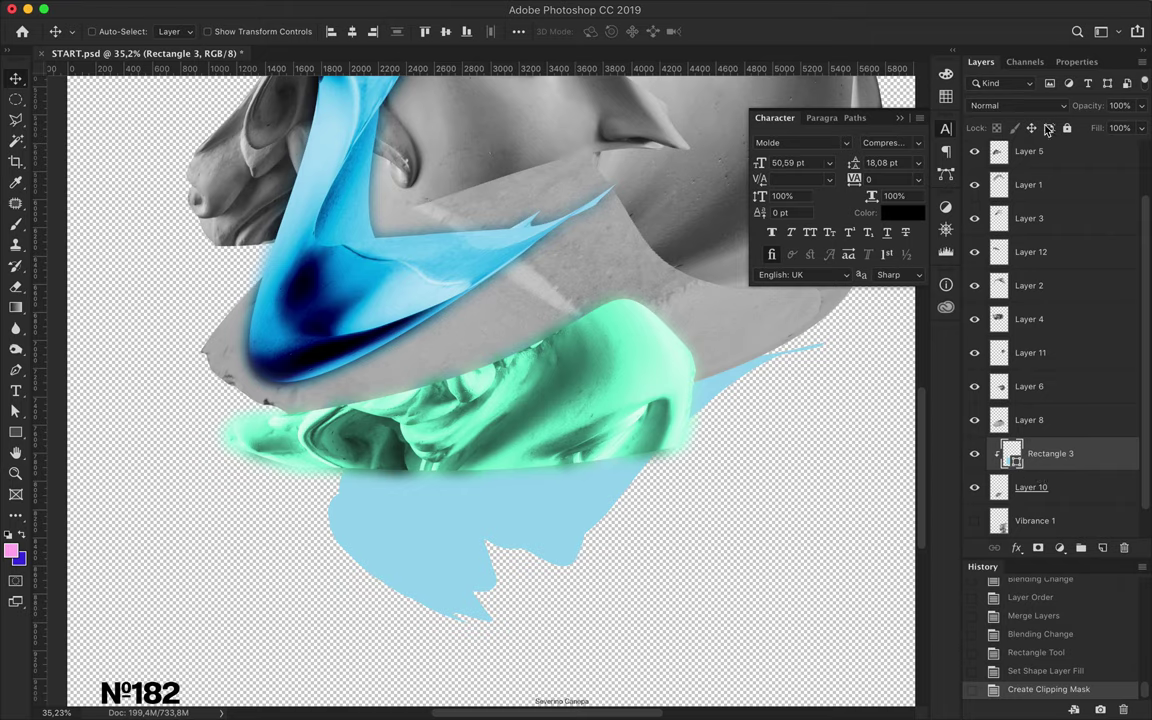
{"action": "left_click", "coordinate": [1010, 105]}
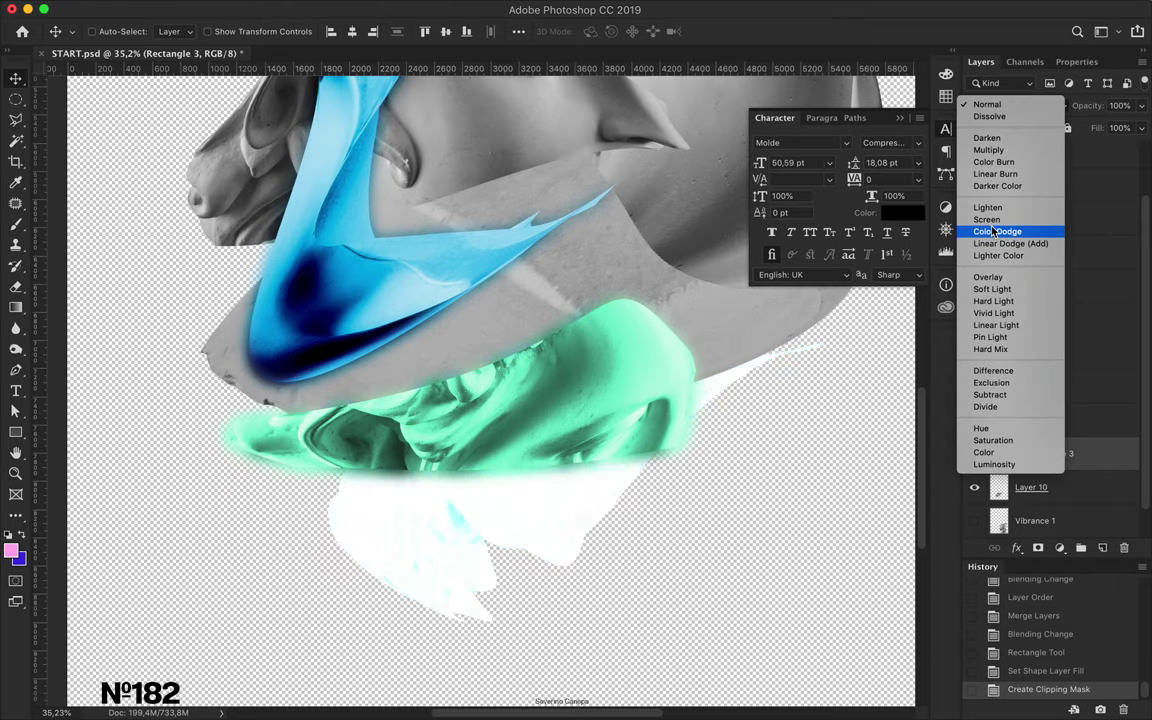
{"action": "left_click", "coordinate": [995, 161]}
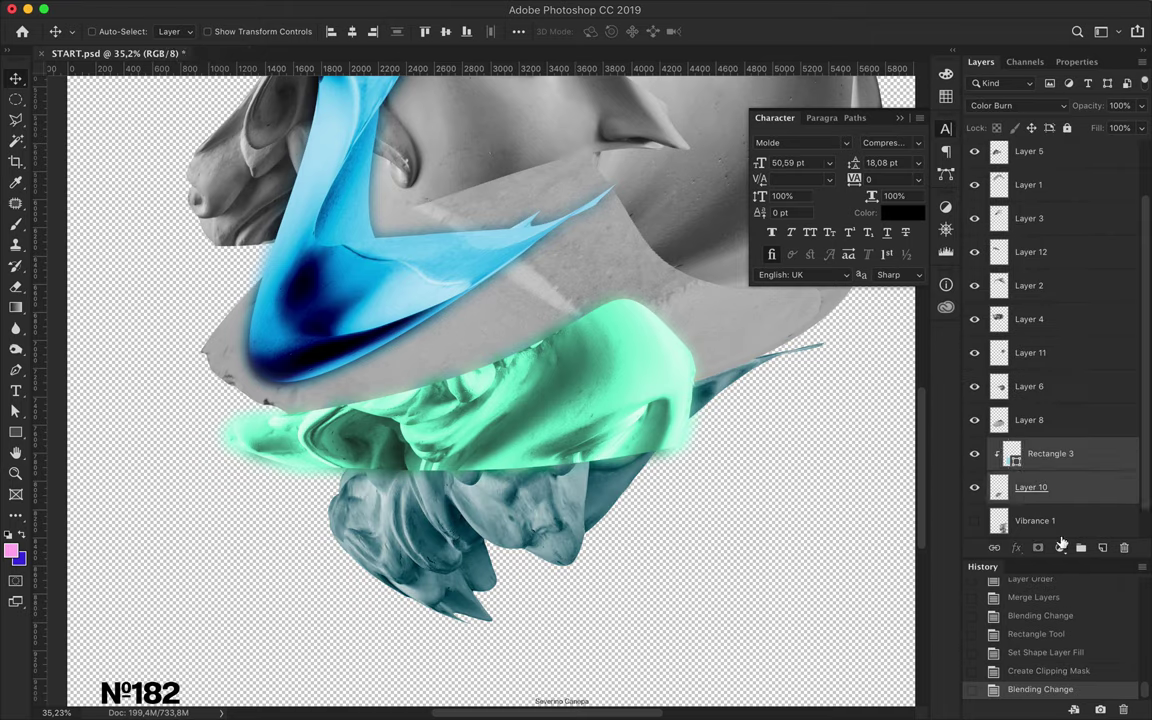
- Group the stripe with Layer 10 as '3' and add a blurred Linear Dodge (Add) merged copy
{"action": "key", "text": "ctrl+g"}
{"action": "double_click", "coordinate": [1036, 460]}
{"action": "left_click", "coordinate": [996, 461]}
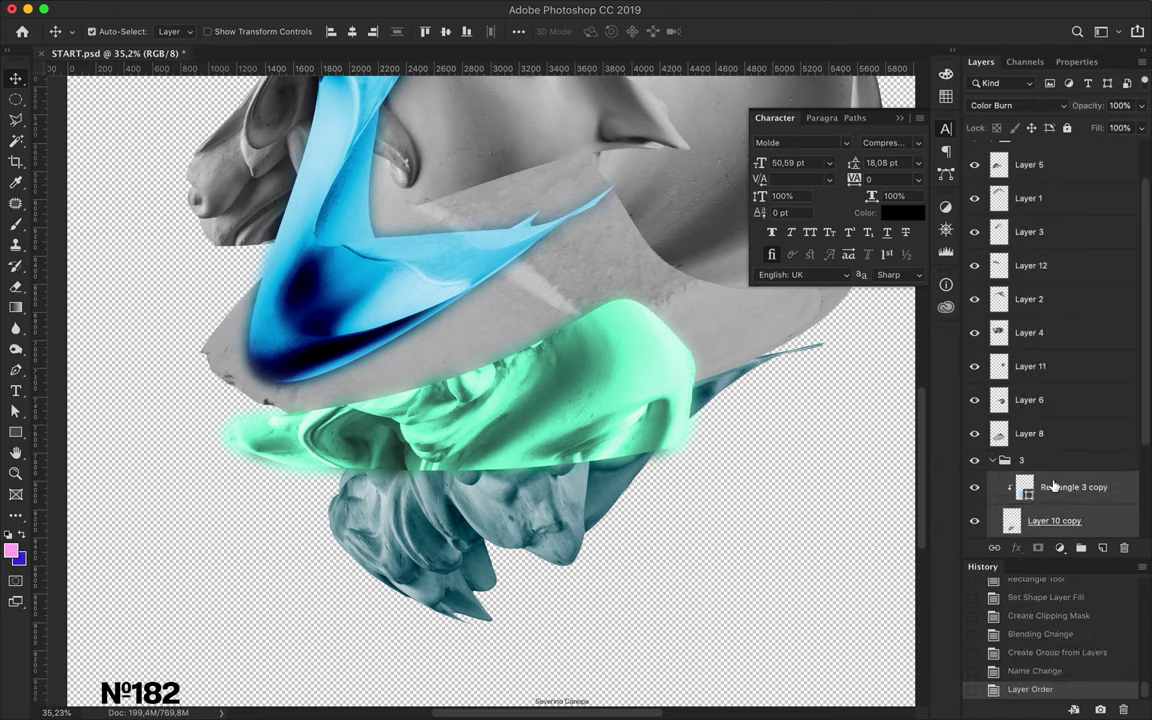
{"action": "key", "text": "ctrl+e"}
{"action": "key", "text": "Escape"}
{"action": "left_click", "coordinate": [425, 27]}
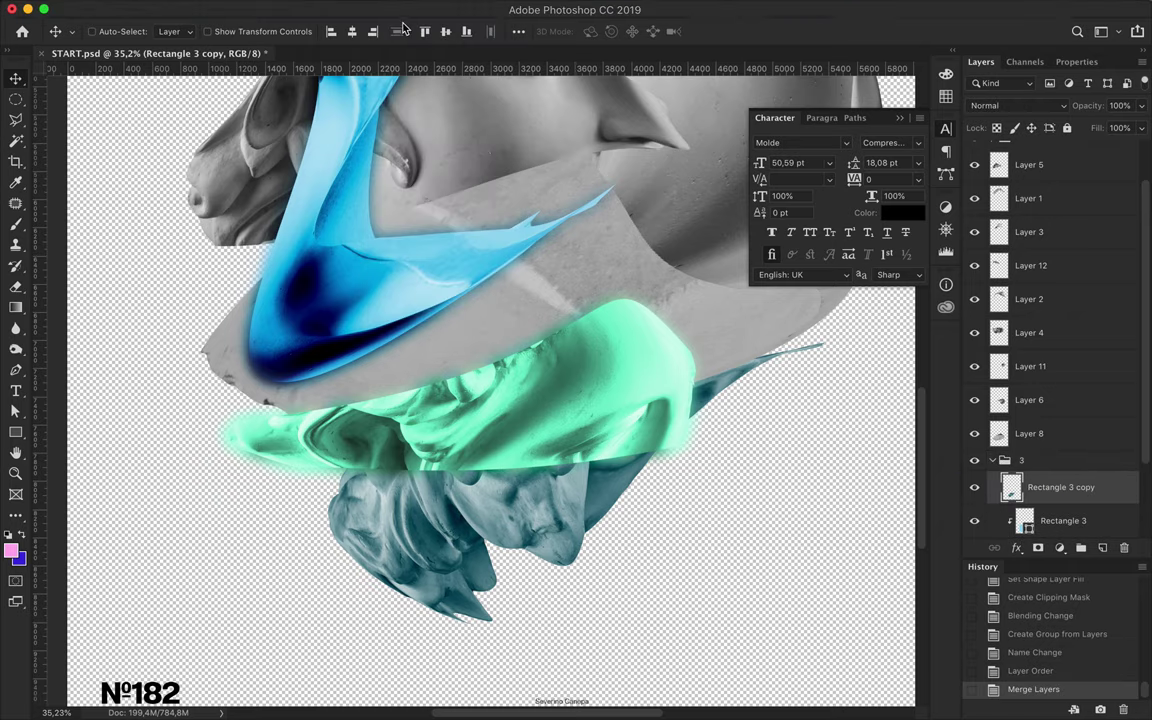
{"action": "left_click", "coordinate": [1017, 105]}
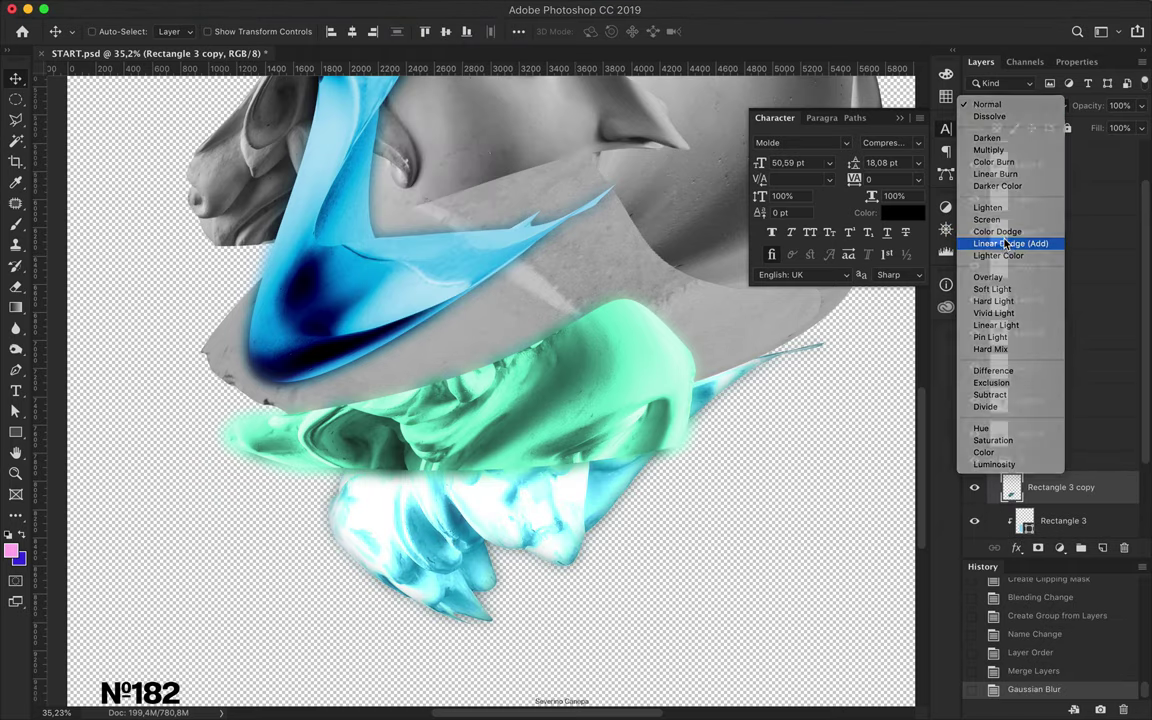
{"action": "left_click", "coordinate": [1010, 243]}
- Move the glow copy below Layer 10 and add a merged Darken copy
{"action": "scroll", "coordinate": [836, 386], "scroll_direction": "down", "scroll_amount": 3}
{"action": "left_click_drag", "start_coordinate": [1060, 400], "coordinate": [1048, 470]}
{"action": "left_click", "coordinate": [1017, 105]}
{"action": "left_click", "coordinate": [1020, 13]}
{"action": "key", "text": "ctrl+bracketleft"}
{"action": "key", "text": "ctrl+e"}
{"action": "left_click", "coordinate": [1017, 105]}
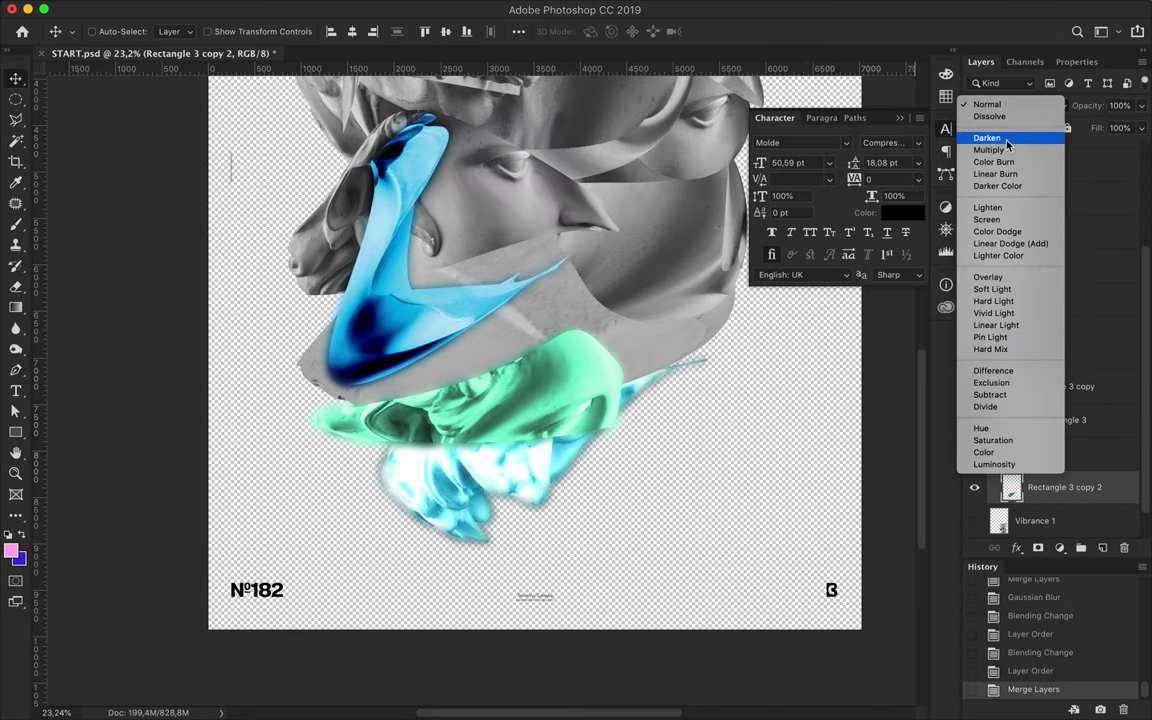
{"action": "left_click", "coordinate": [1010, 243]}
{"action": "scroll", "coordinate": [730, 386], "scroll_direction": "down", "scroll_amount": 2}
- Draw a pink rectangle across the middle of the bust above Layer 8
{"action": "left_click", "coordinate": [585, 452], "text": "ctrl"}
{"action": "key", "text": "u"}
{"action": "left_click_drag", "start_coordinate": [295, 355], "coordinate": [718, 561]}
{"action": "left_click", "coordinate": [238, 31]}
{"action": "left_click", "coordinate": [245, 117]}
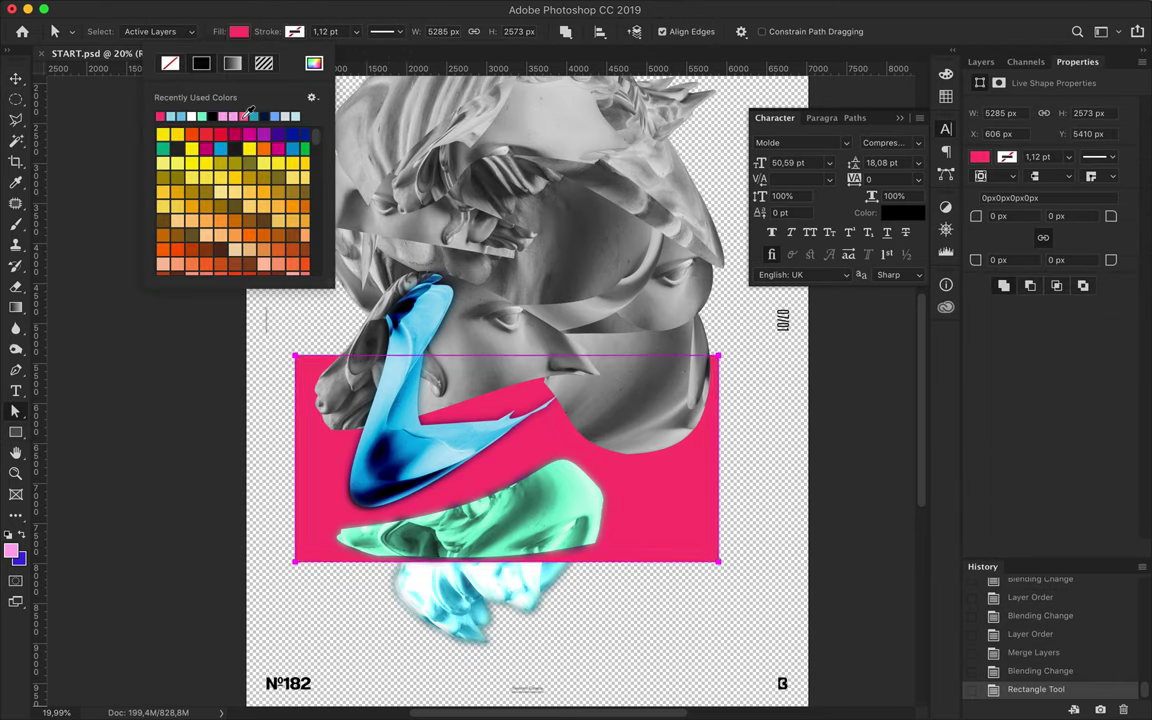
{"action": "key", "text": "v"}
{"action": "left_click", "coordinate": [981, 61]}
- Clip the pink stripe to Layer 8, undo a trial grouping as '4', and delete the extra copy
{"action": "right_click", "coordinate": [1045, 437]}
{"action": "left_click", "coordinate": [880, 321]}
{"action": "left_click_drag", "start_coordinate": [1040, 437], "coordinate": [1040, 445]}
{"action": "key", "text": "ctrl+g"}
{"action": "double_click", "coordinate": [1021, 440]}
{"action": "type", "text": "4"}
{"action": "key", "text": "Return"}
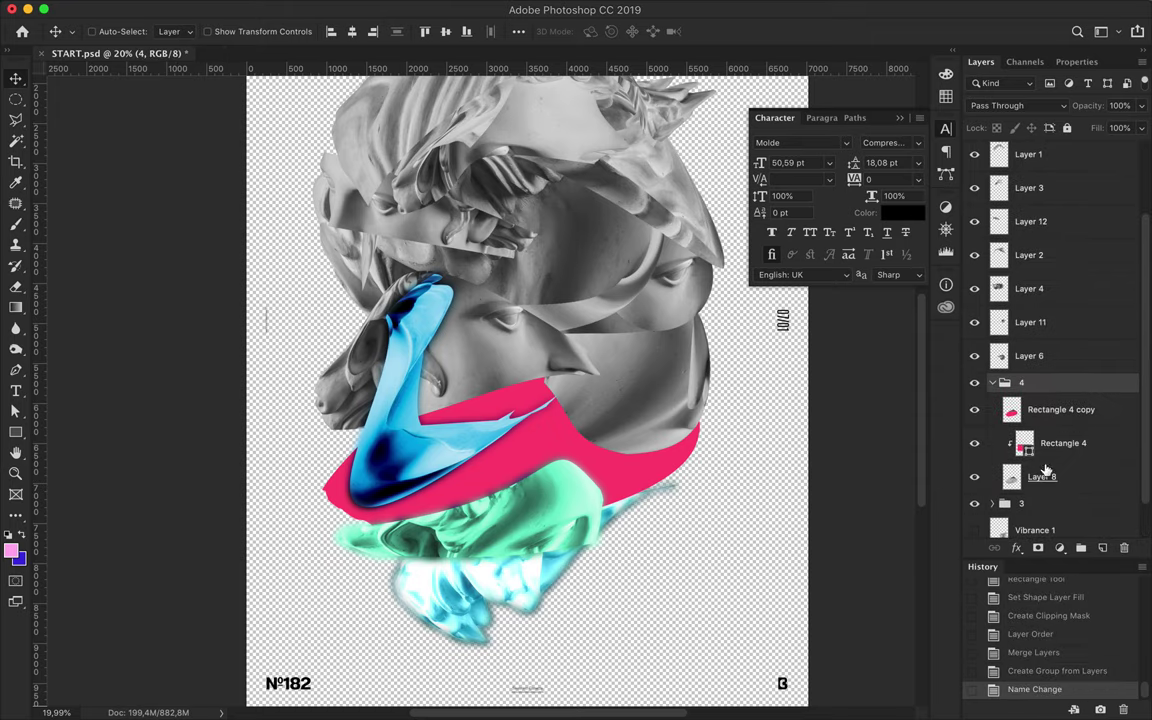
{"action": "left_click", "coordinate": [1035, 409]}
{"action": "key", "text": "ctrl+z"}
{"action": "key", "text": "ctrl+z"}
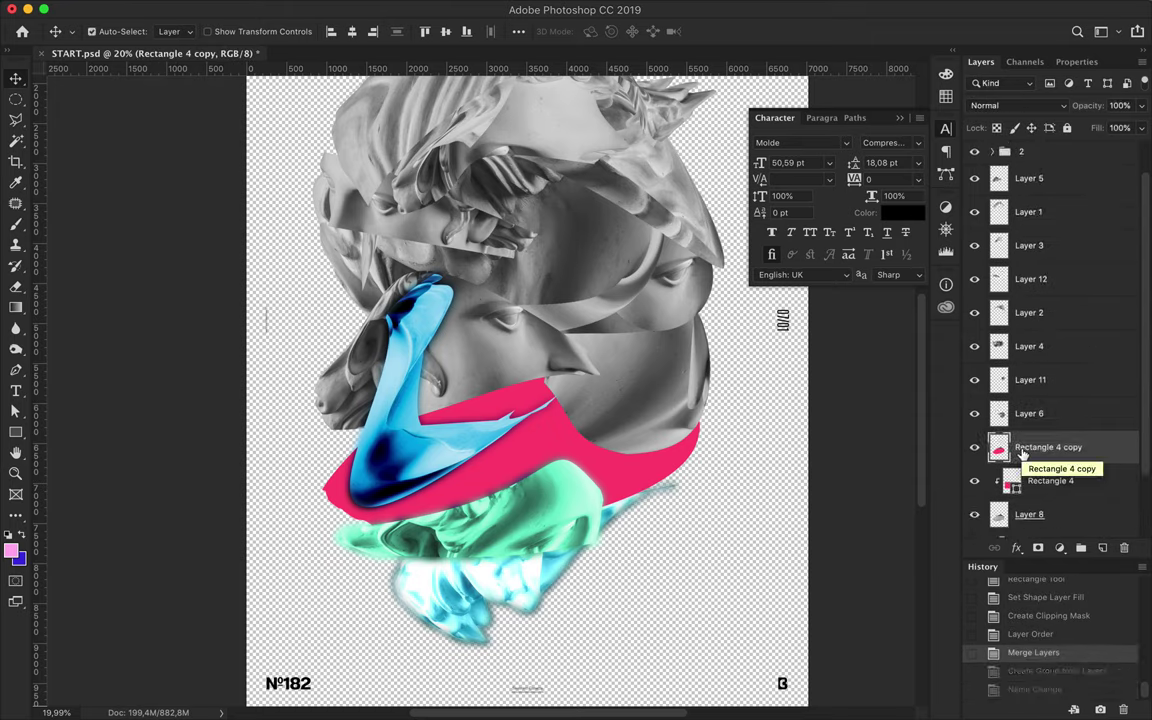
{"action": "key", "text": "Delete"}
- Set the pink stripe to Overlay and group it with Layer 8 as '4'
{"action": "left_click", "coordinate": [1015, 105]}
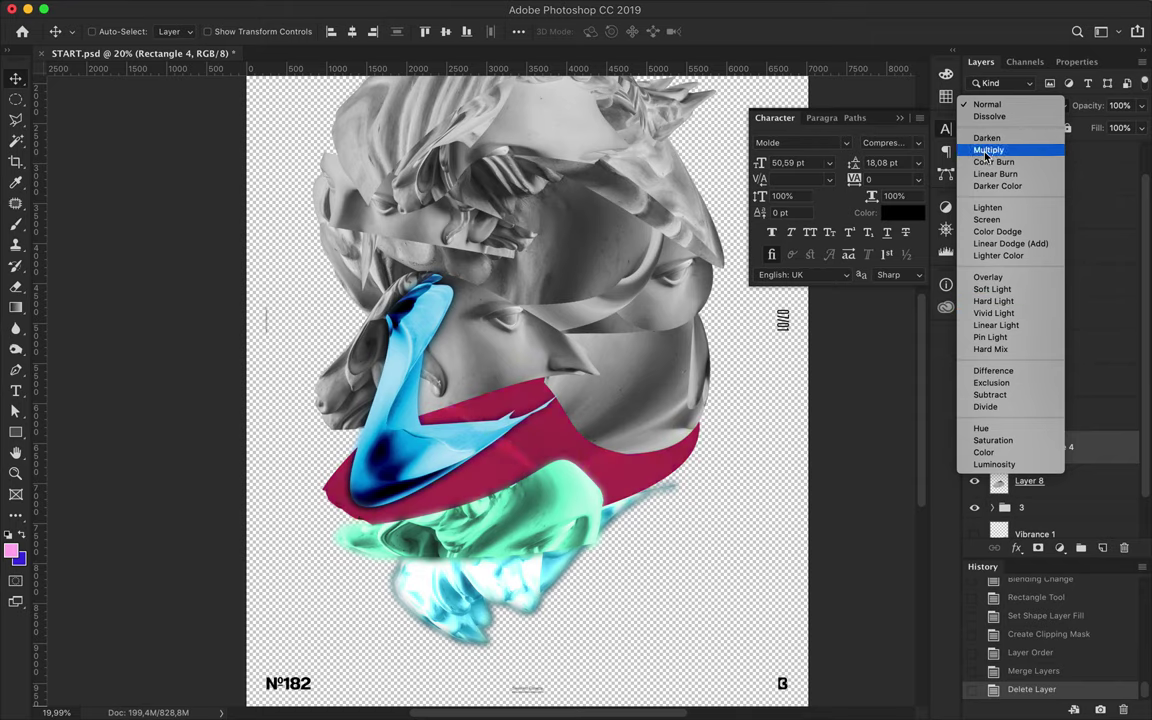
{"action": "left_click", "coordinate": [987, 277]}
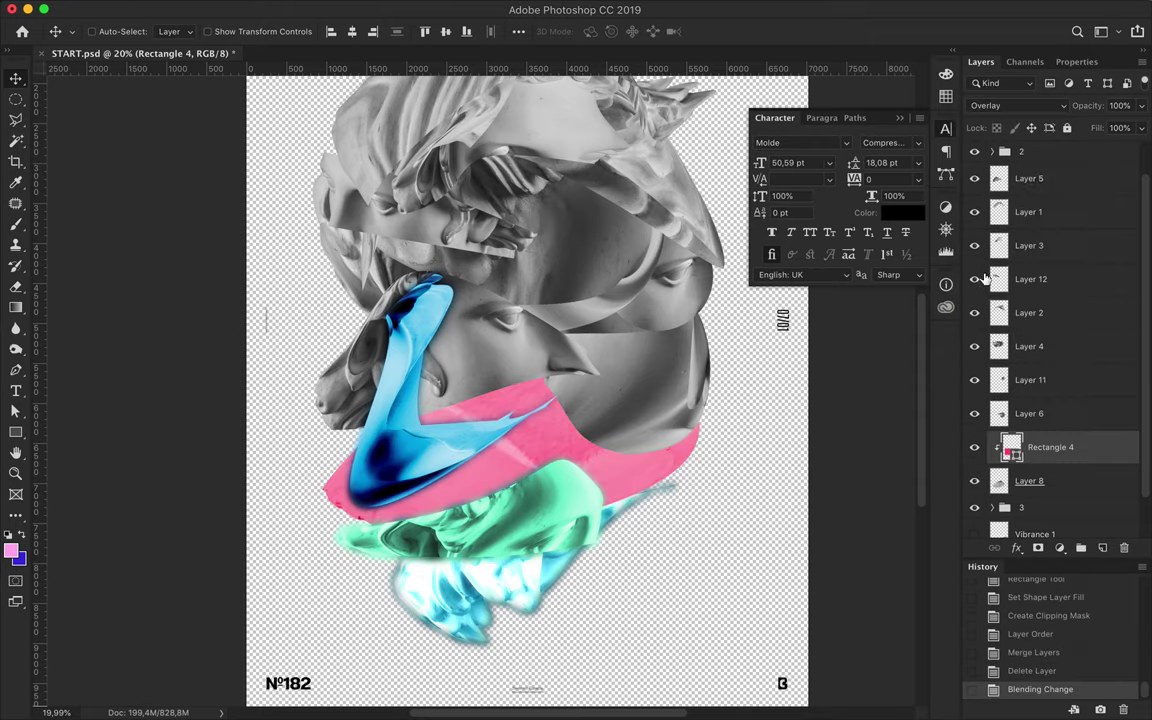
{"action": "key", "text": "super+g"}
{"action": "double_click", "coordinate": [1030, 440]}
{"action": "type", "text": "4"}
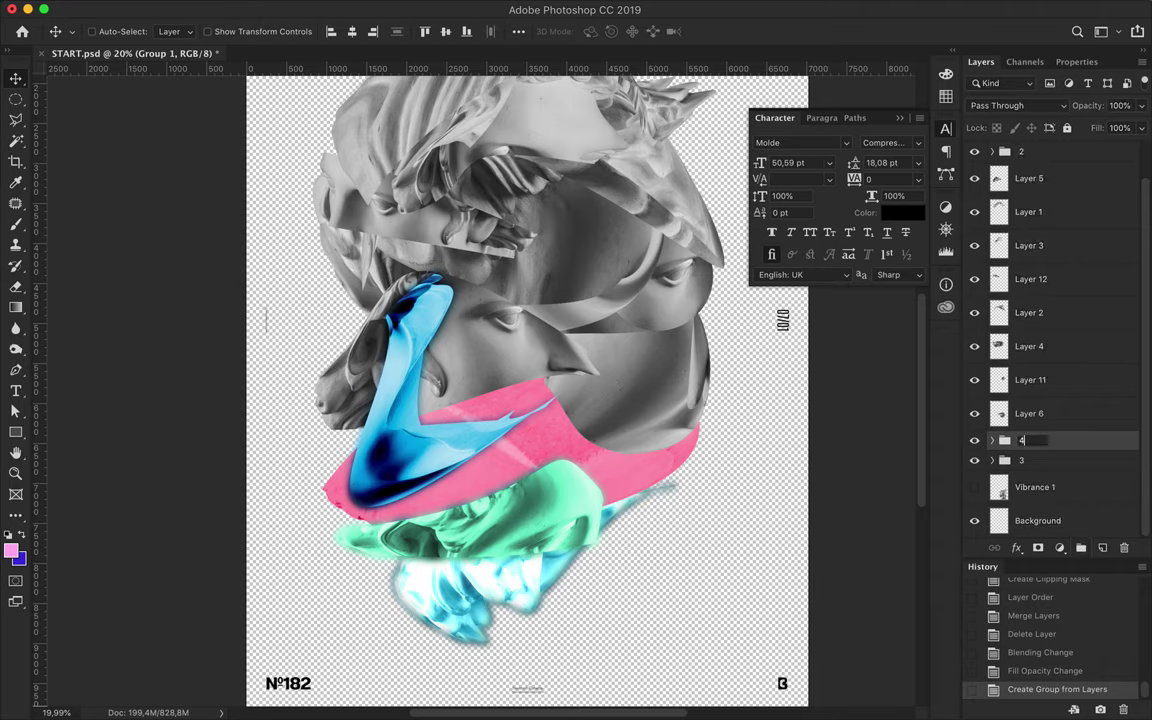
- Enlarge the clipped pink rectangle and discard the earlier merged, blurred copy
{"action": "left_click_drag", "start_coordinate": [1068, 494], "coordinate": [1045, 458]}
{"action": "key", "text": "super+e"}
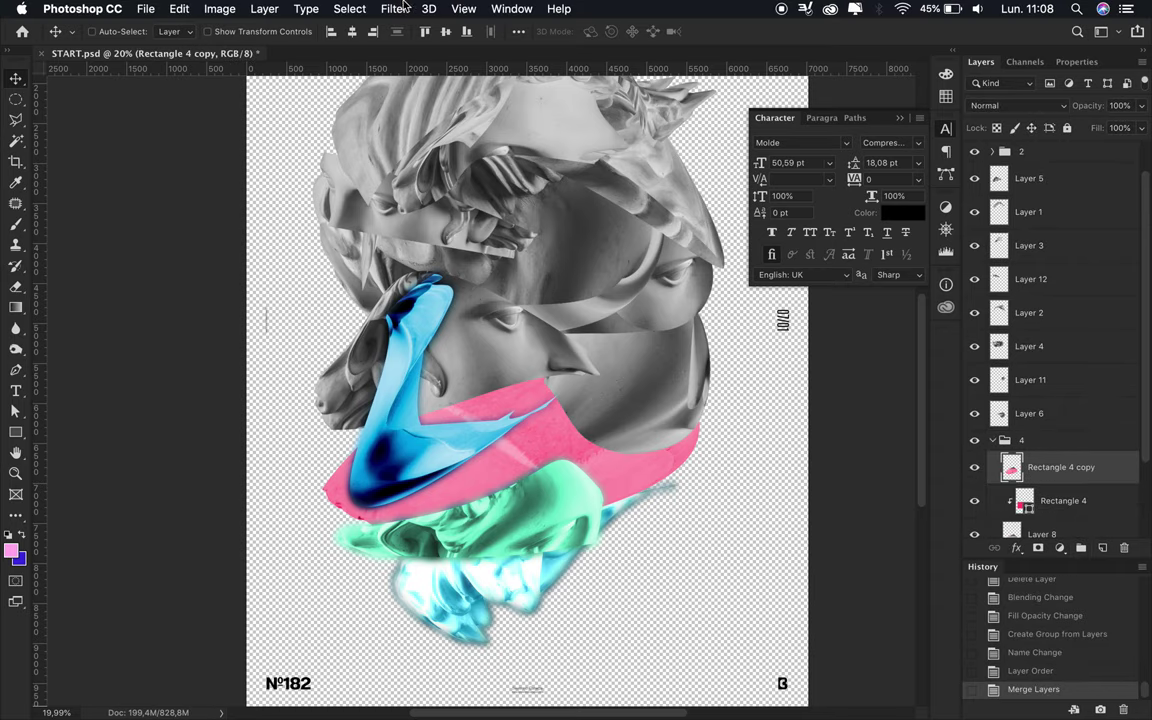
{"action": "key", "text": "super+f"}
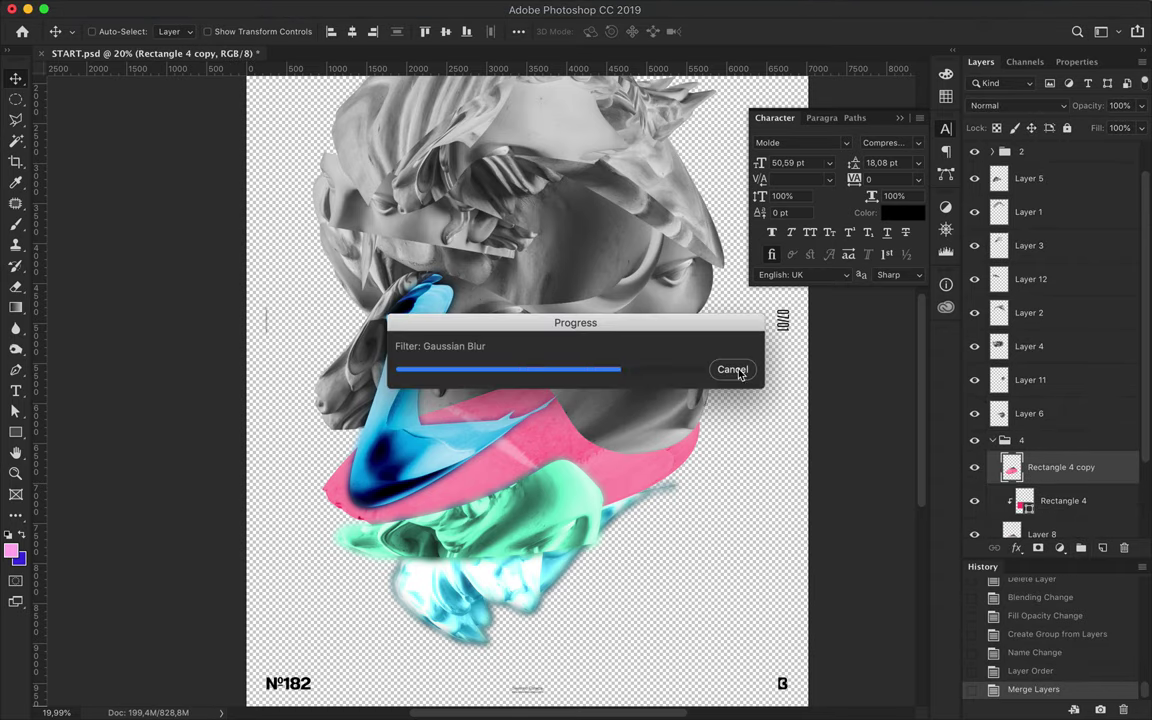
{"action": "left_click", "coordinate": [1063, 500]}
{"action": "key", "text": "super+t"}
{"action": "left_click_drag", "start_coordinate": [546, 330], "coordinate": [546, 308]}
{"action": "key", "text": "Return"}
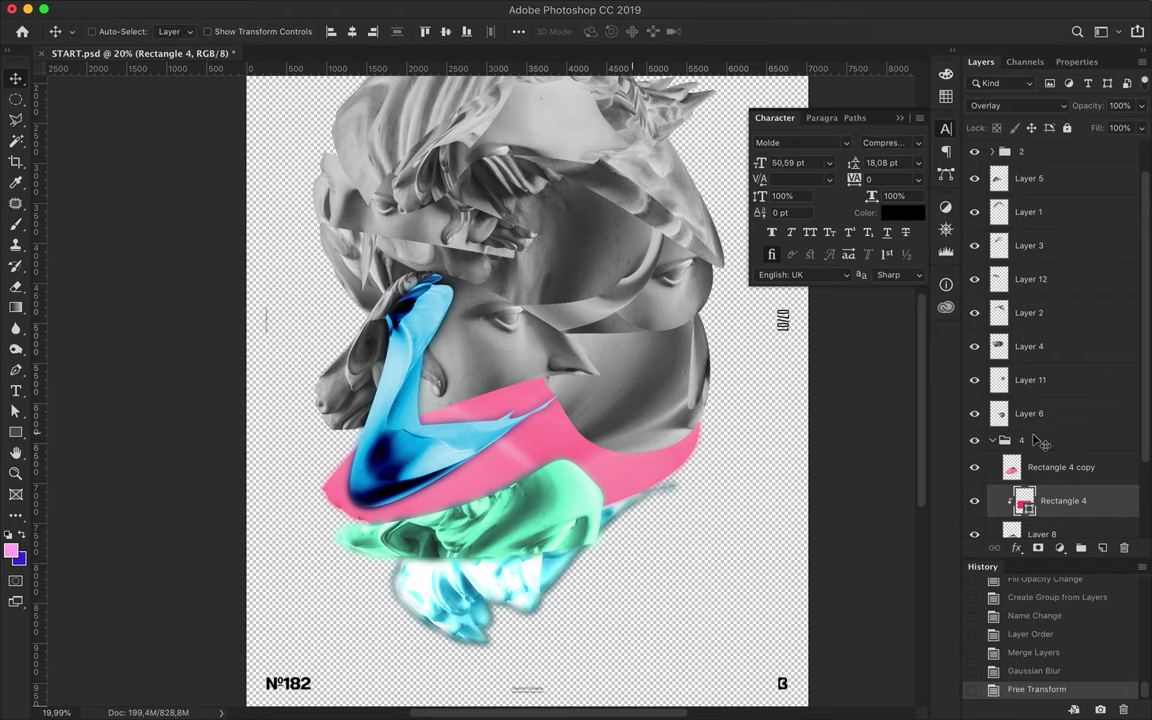
{"action": "key", "text": "Delete"}
- Create a new merged pink copy with Gaussian Blur, set to Overlay
{"action": "left_click_drag", "start_coordinate": [1050, 466], "coordinate": [1050, 495]}
{"action": "key", "text": "super+e"}
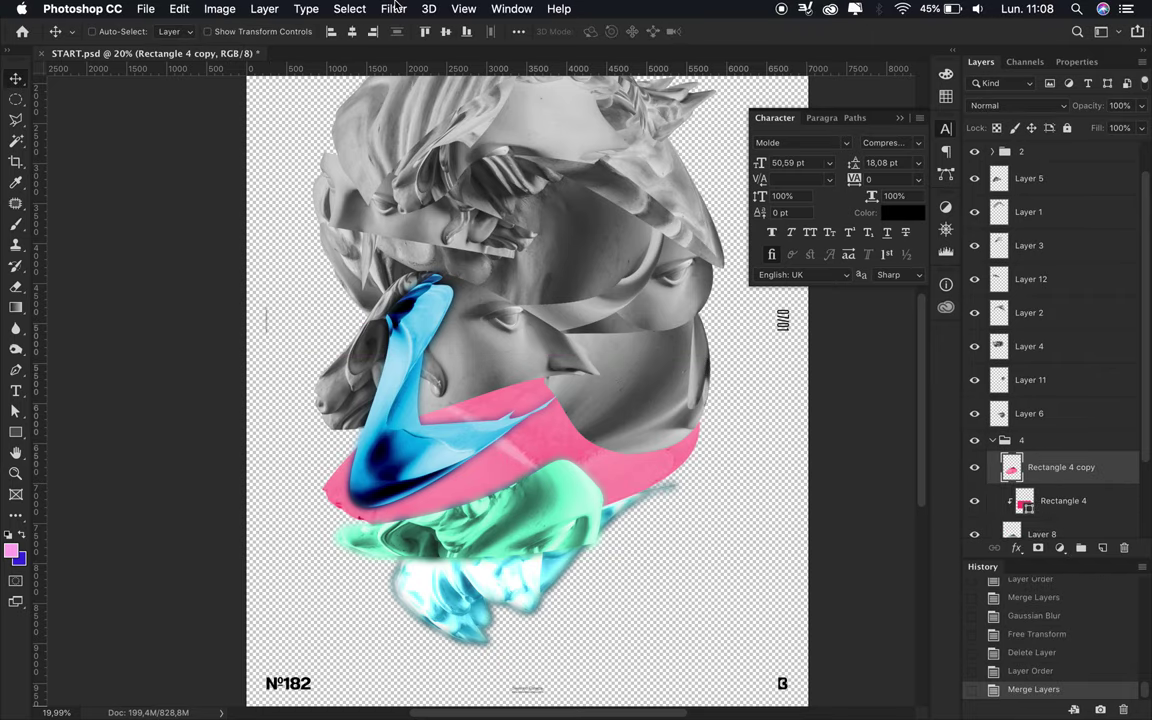
{"action": "left_click", "coordinate": [396, 8]}
{"action": "left_click", "coordinate": [430, 28]}
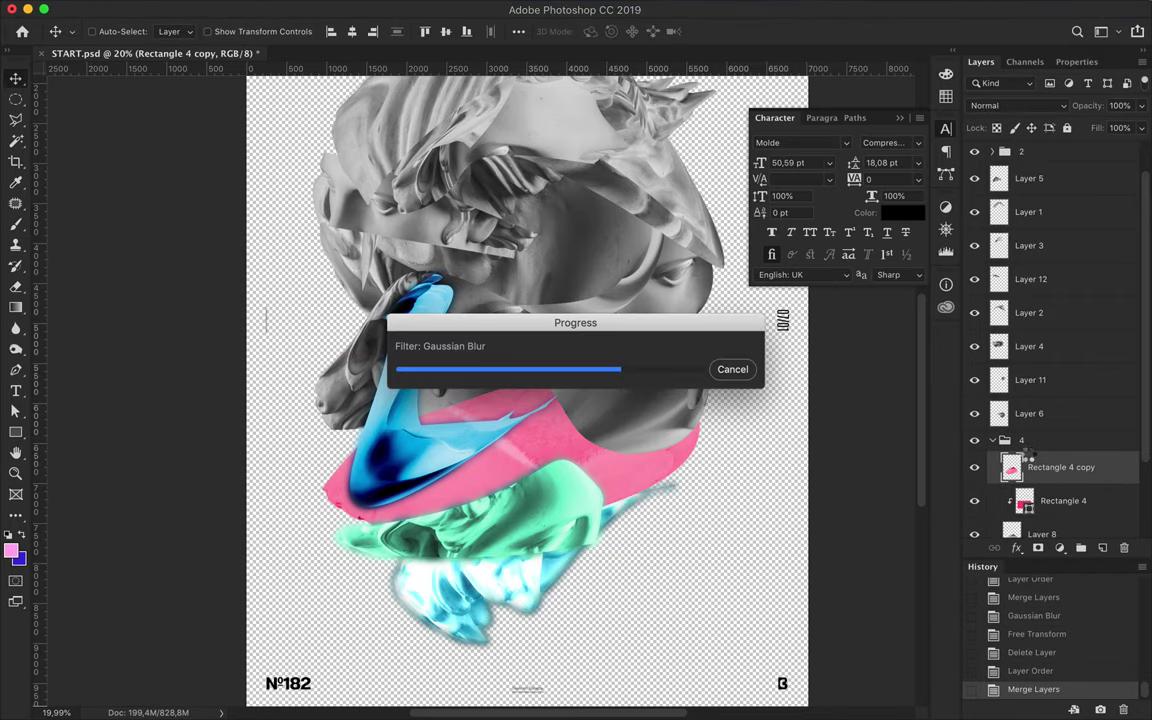
{"action": "left_click", "coordinate": [1058, 106]}
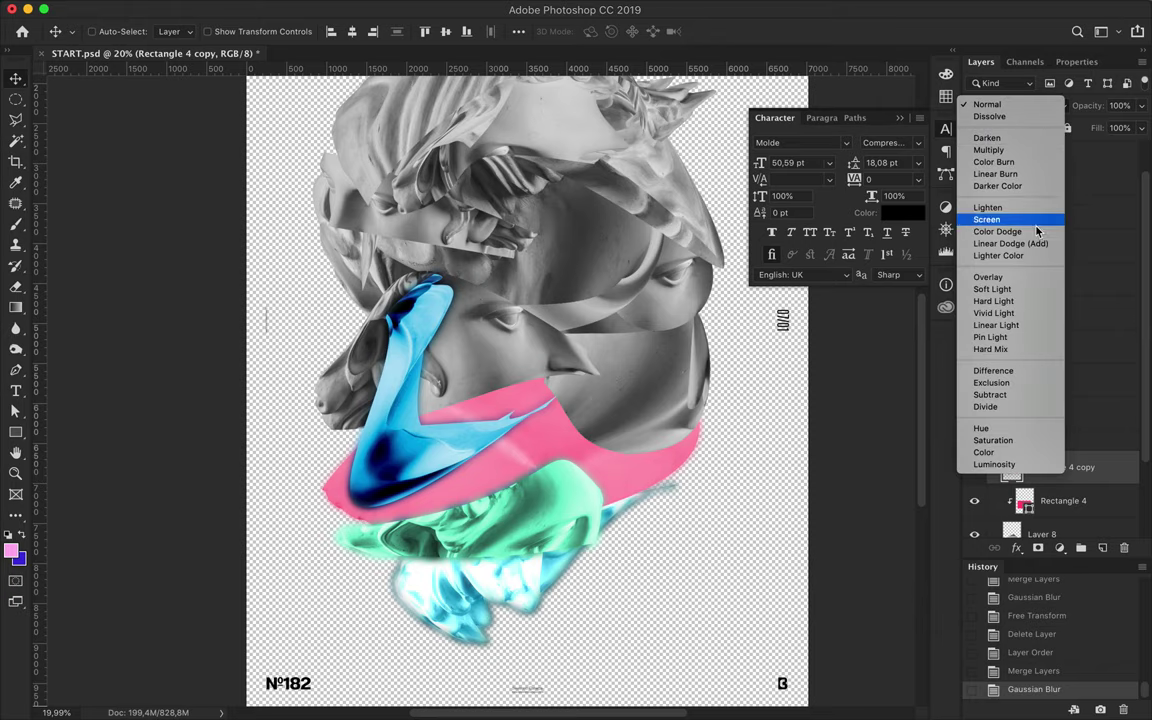
{"action": "left_click", "coordinate": [990, 277]}
- Add a merged Darken shadow copy of the pink stripe below Layer 8 and collapse group 4
{"action": "mouse_move", "coordinate": [1090, 470]}
{"action": "left_mouse_down"}
{"action": "mouse_move", "coordinate": [1062, 440]}
{"action": "mouse_move", "coordinate": [1062, 450]}
{"action": "left_mouse_up"}
{"action": "left_click", "coordinate": [1018, 105]}
{"action": "left_click", "coordinate": [990, 46]}
{"action": "left_click", "coordinate": [1018, 105]}
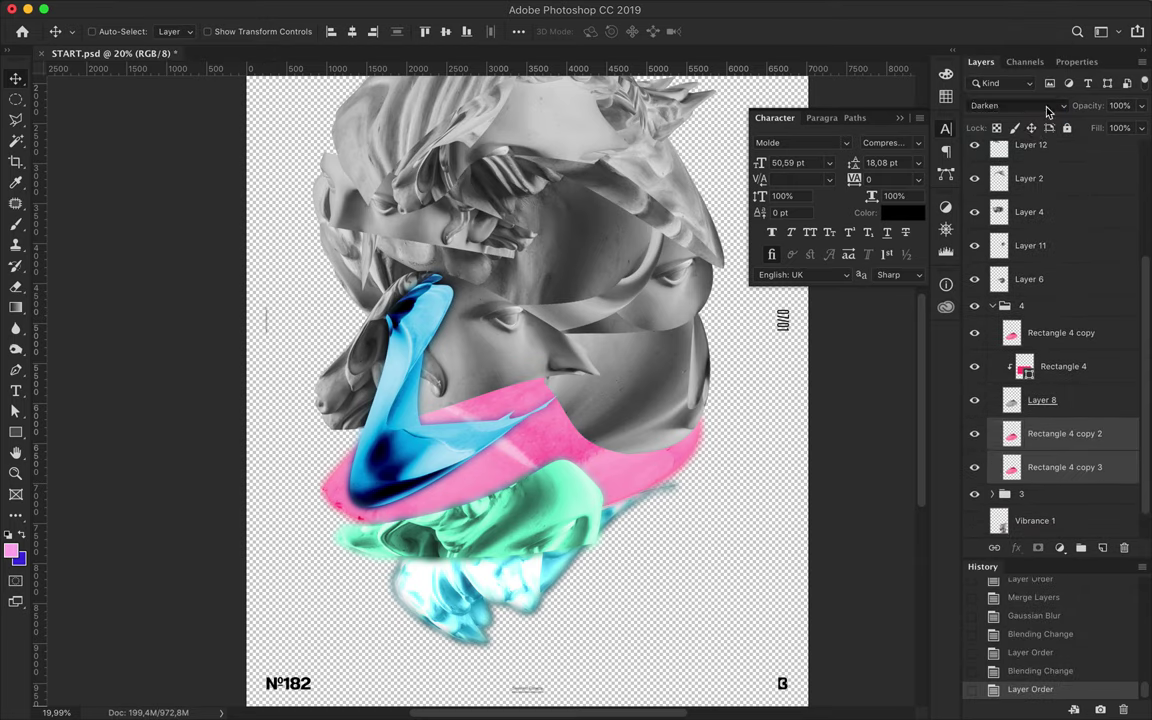
{"action": "left_click", "coordinate": [941, 95]}
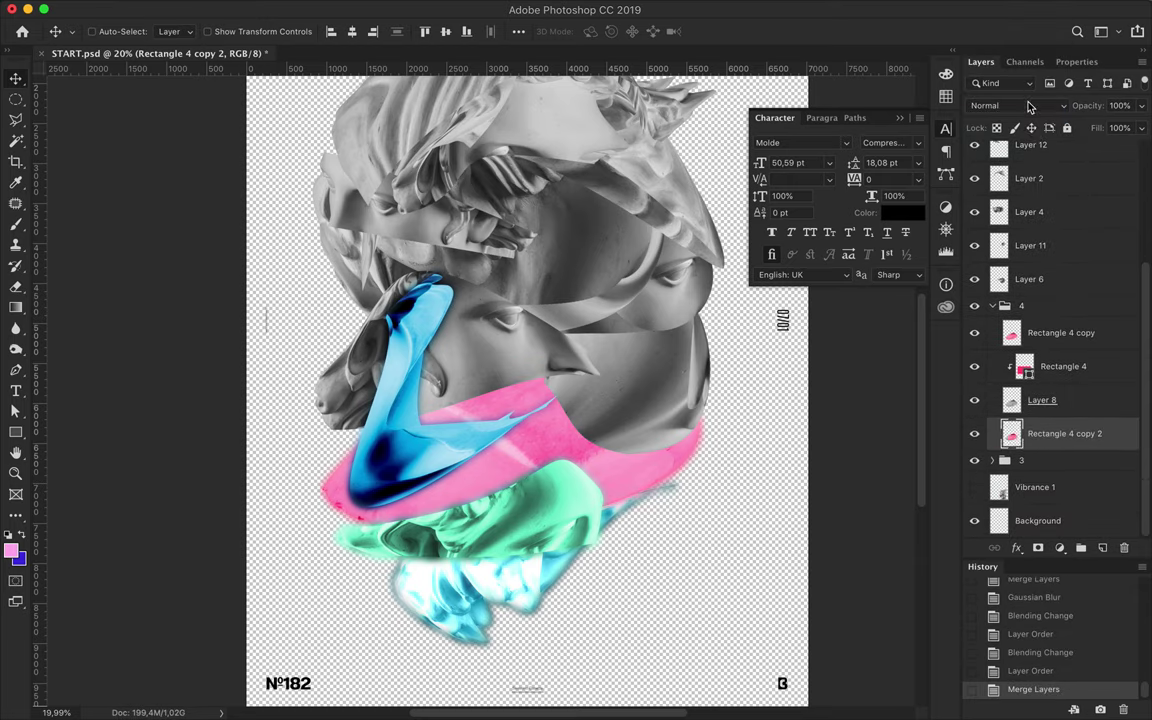
{"action": "left_click", "coordinate": [992, 306]}
- Shift Layer 6's fragment up and left on the canvas
{"action": "left_click", "coordinate": [1029, 413]}
{"action": "left_click_drag", "start_coordinate": [600, 330], "coordinate": [560, 285]}
{"action": "key", "text": "ctrl+z"}
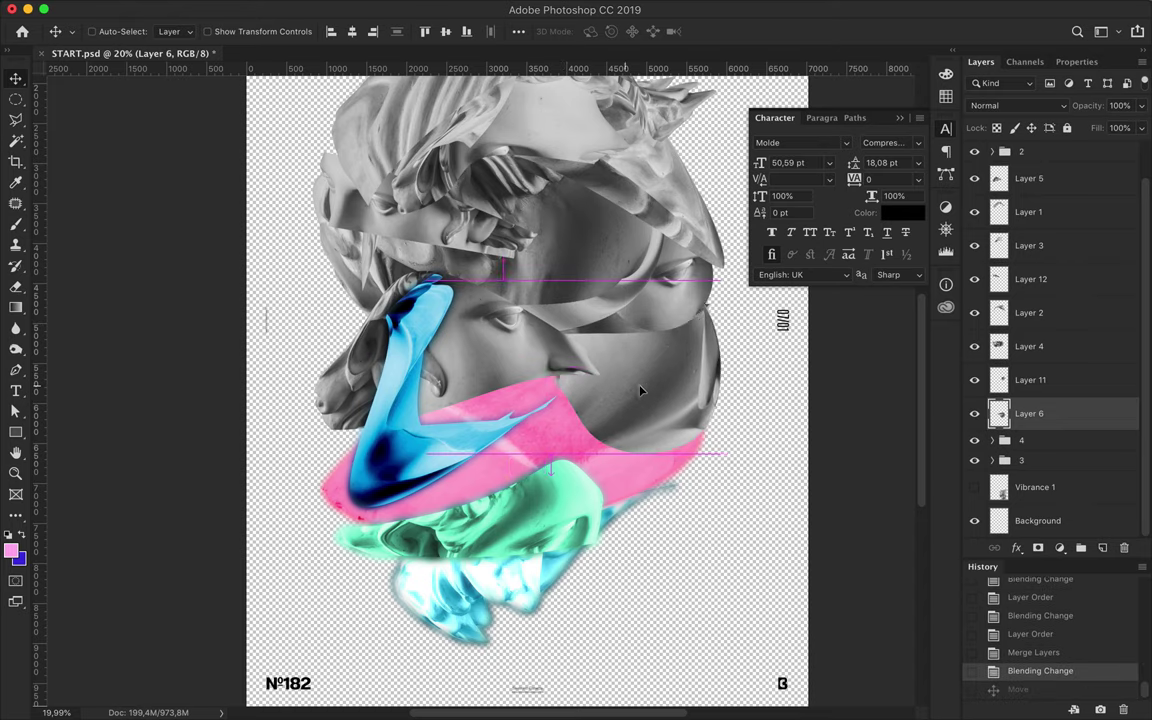
{"action": "key", "text": "ctrl+shift+z"}
- Draw a blue rectangle over the right side of the face
{"action": "key", "text": "u"}
{"action": "left_click_drag", "start_coordinate": [743, 230], "coordinate": [415, 484]}
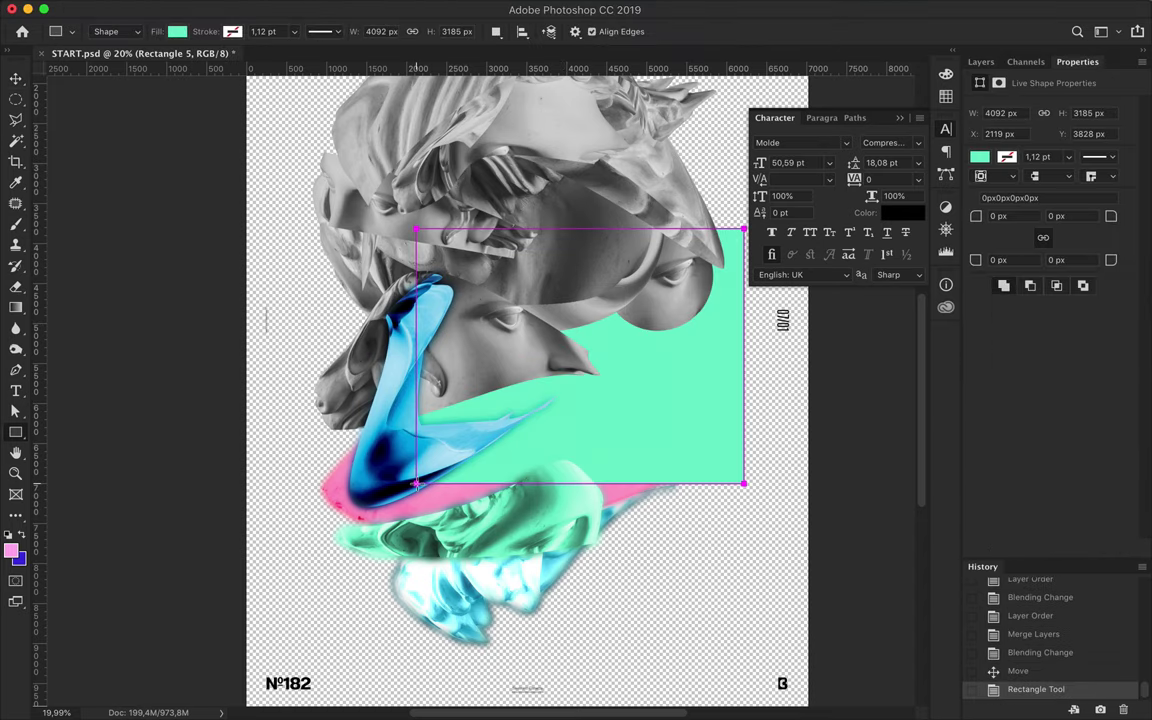
{"action": "left_click", "coordinate": [178, 32]}
{"action": "left_click", "coordinate": [215, 116]}
{"action": "key", "text": "v"}
{"action": "left_click", "coordinate": [981, 61]}
- Clip the blue rectangle to Layer 6, group it as '5', and set it to Color Burn
{"action": "key", "text": "ctrl+alt+g"}
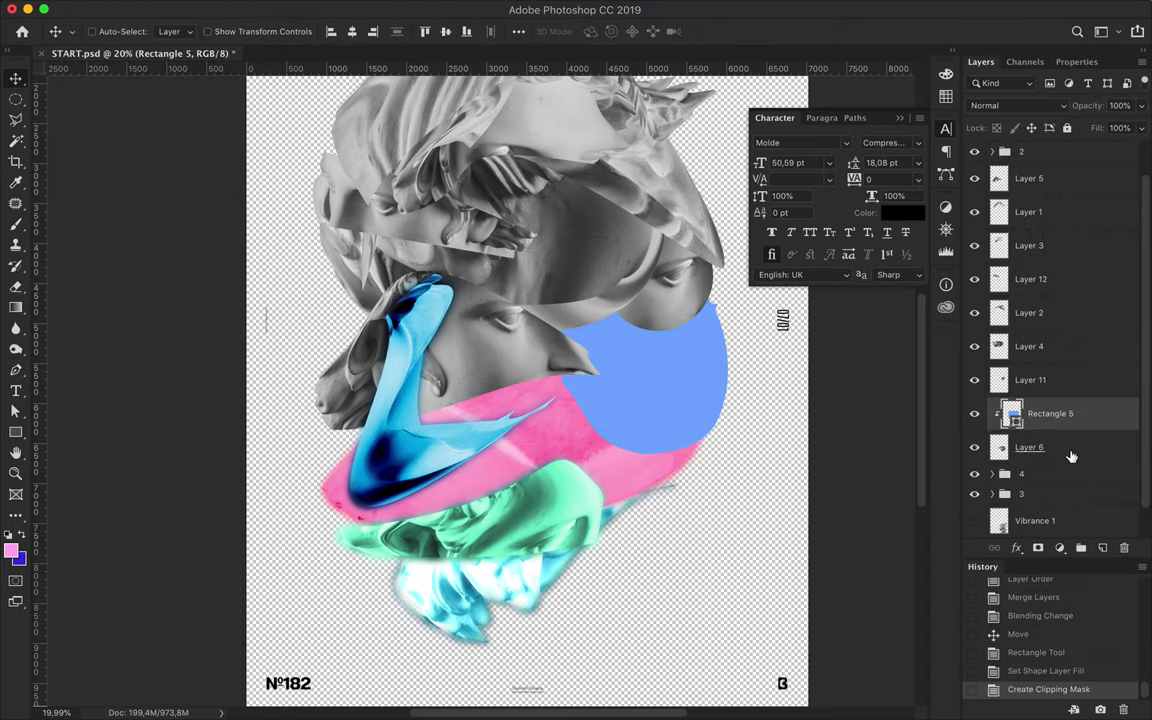
{"action": "key", "text": "ctrl+g"}
{"action": "key", "text": "Return"}
{"action": "left_click", "coordinate": [992, 420]}
{"action": "left_click", "coordinate": [1040, 447]}
{"action": "left_click", "coordinate": [1007, 105]}
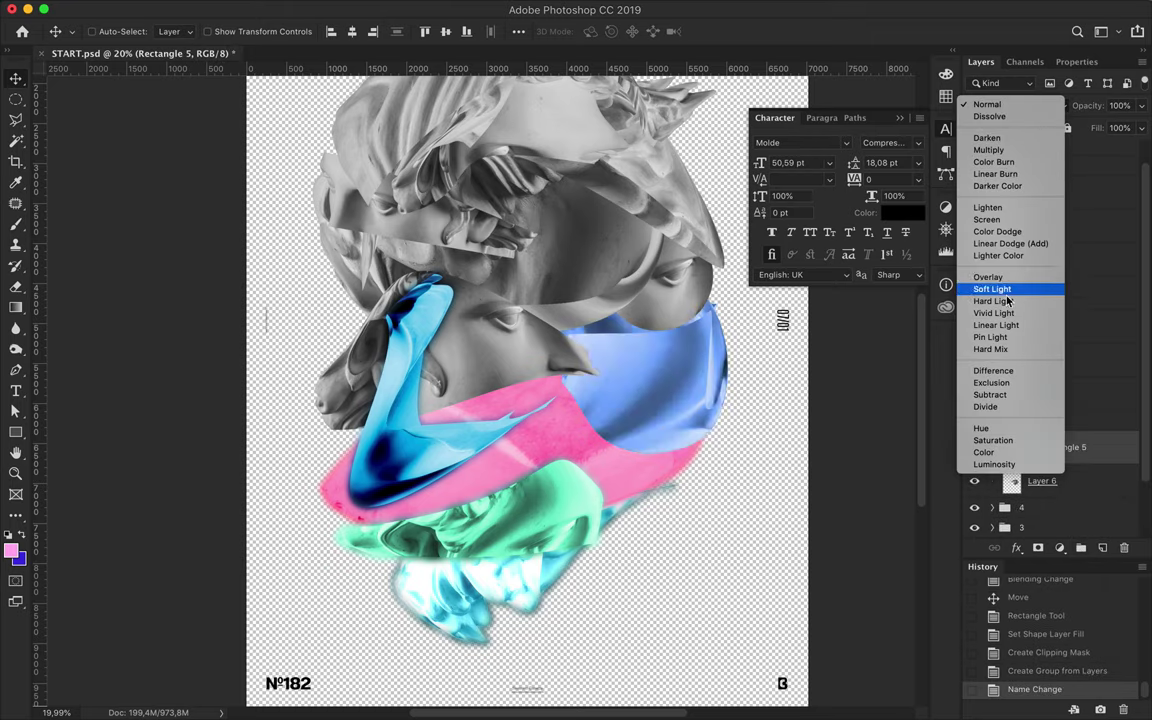
{"action": "left_click", "coordinate": [997, 162]}
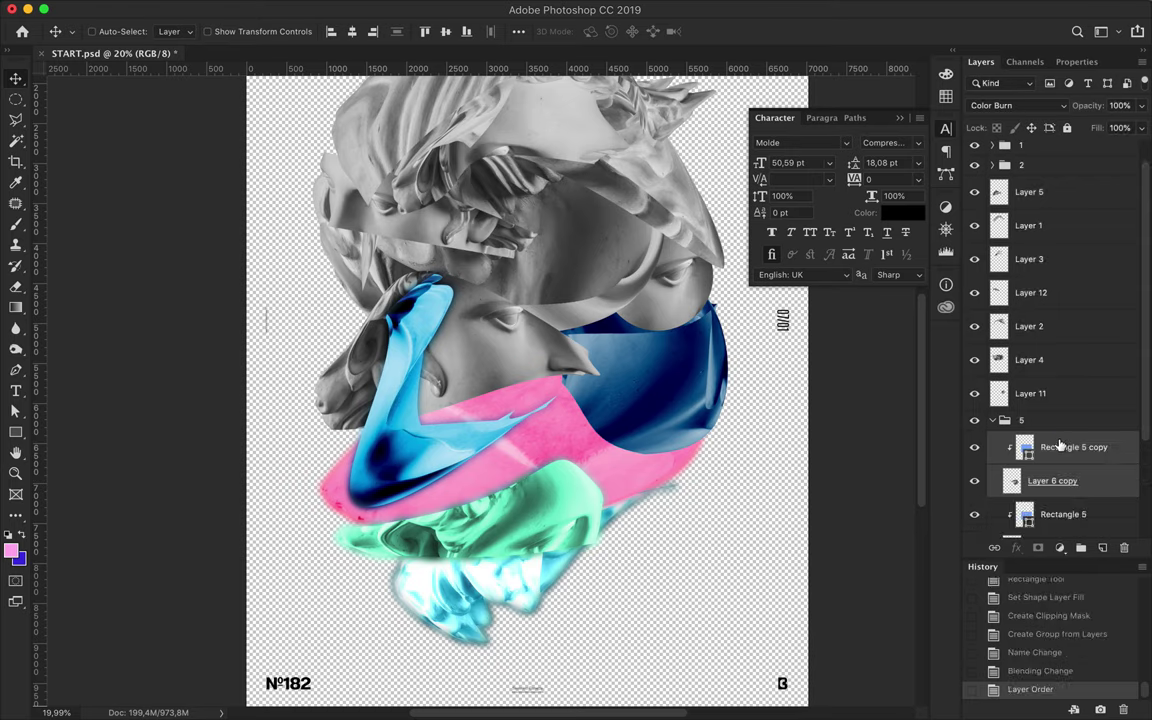
- Merge a copy of the blue stripe, Gaussian-blur it, and set it to Color Dodge
{"action": "key", "text": "ctrl+e"}
{"action": "key", "text": "ctrl+f"}
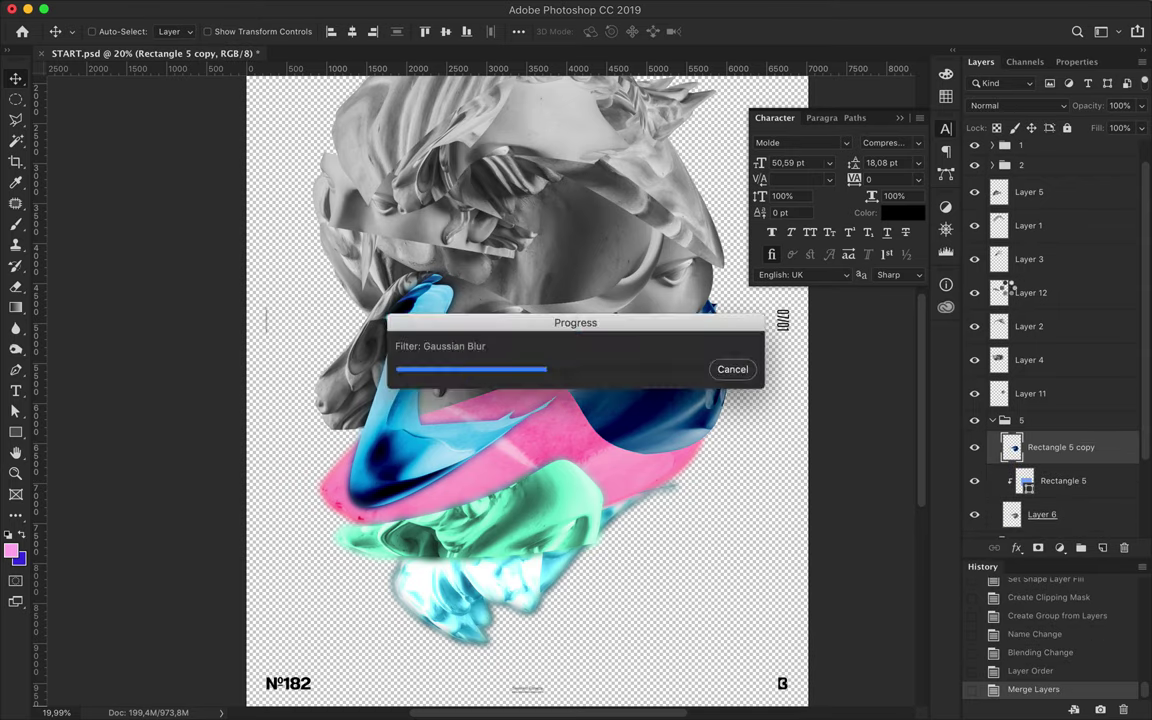
{"action": "left_click", "coordinate": [1005, 105]}
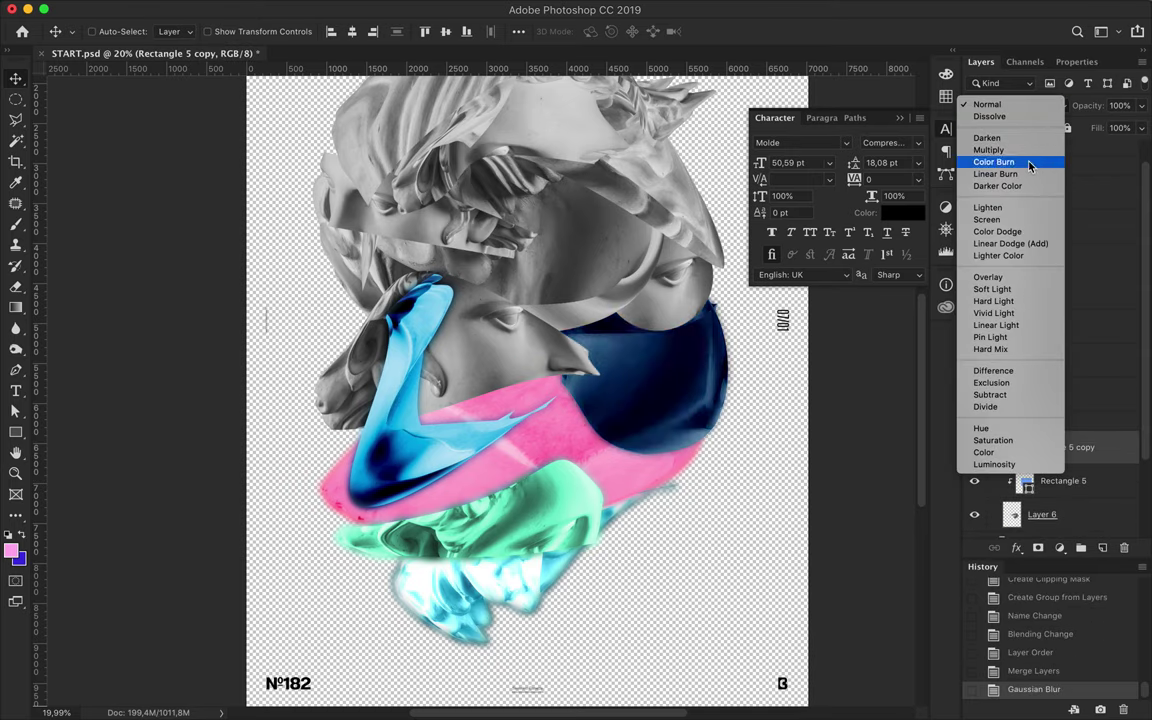
{"action": "left_click", "coordinate": [1015, 233]}
- Place a Darken copy of the blurred blue piece below Layer 6 and save the poster
{"action": "left_click_drag", "start_coordinate": [1040, 512], "coordinate": [1040, 515]}
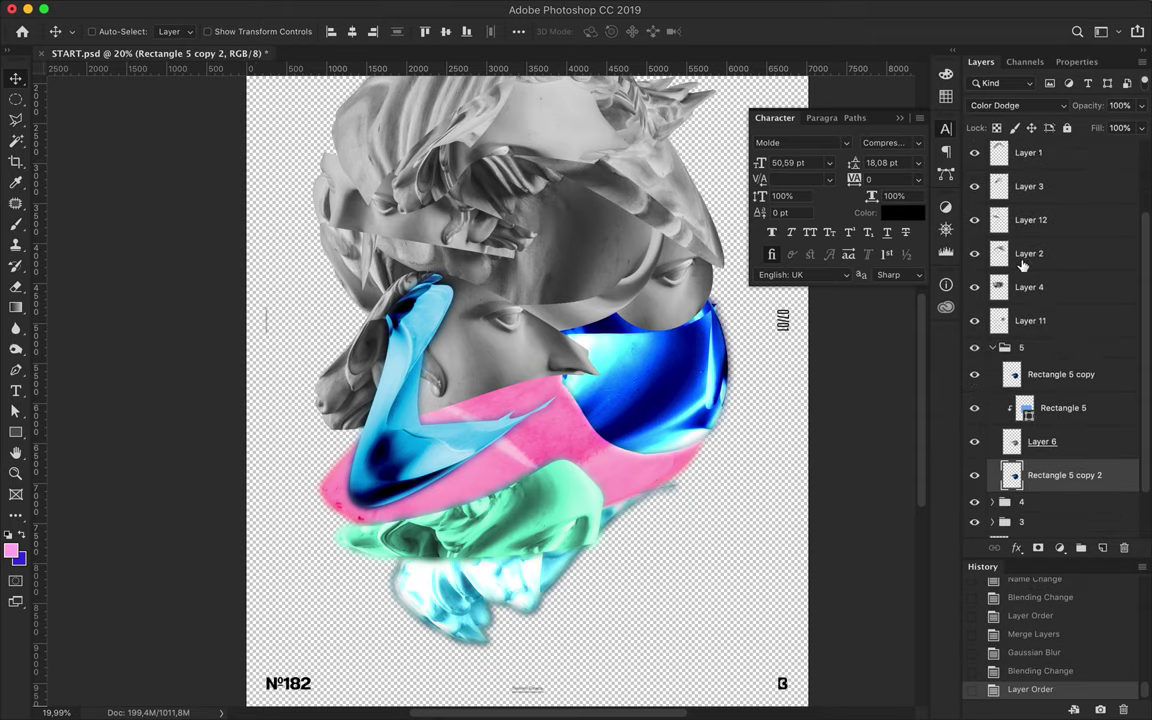
{"action": "left_click", "coordinate": [1005, 105]}
{"action": "left_click", "coordinate": [996, 47]}
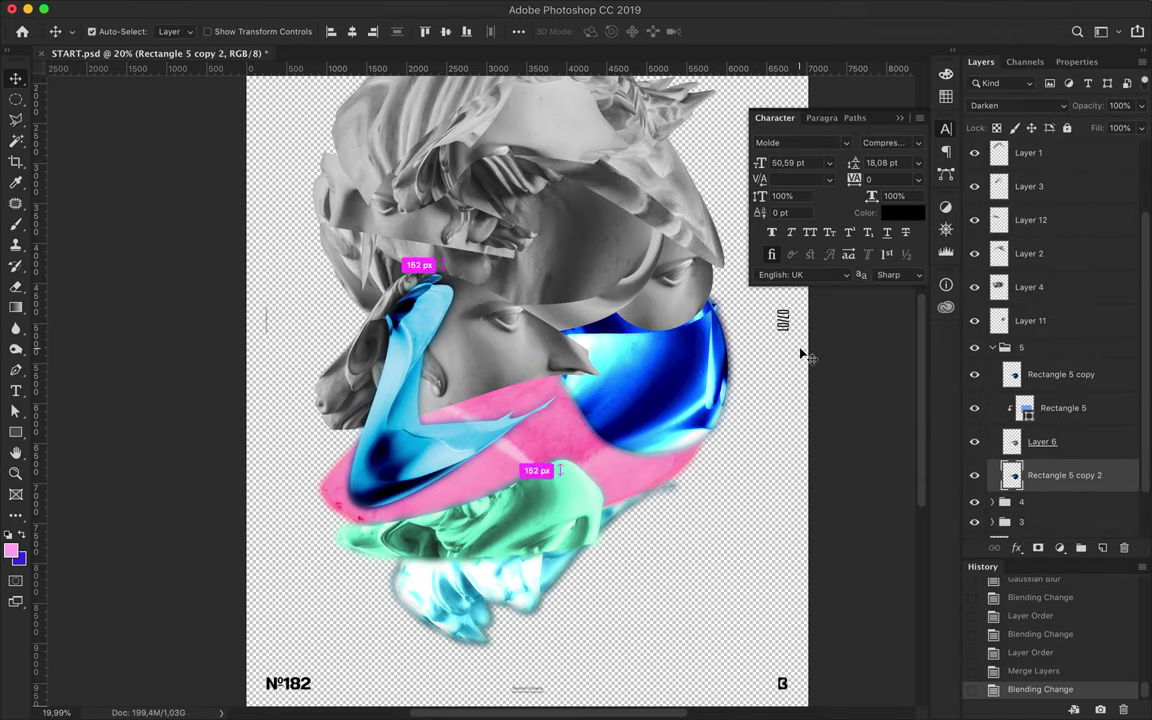
{"action": "key", "text": "cmd+s"}
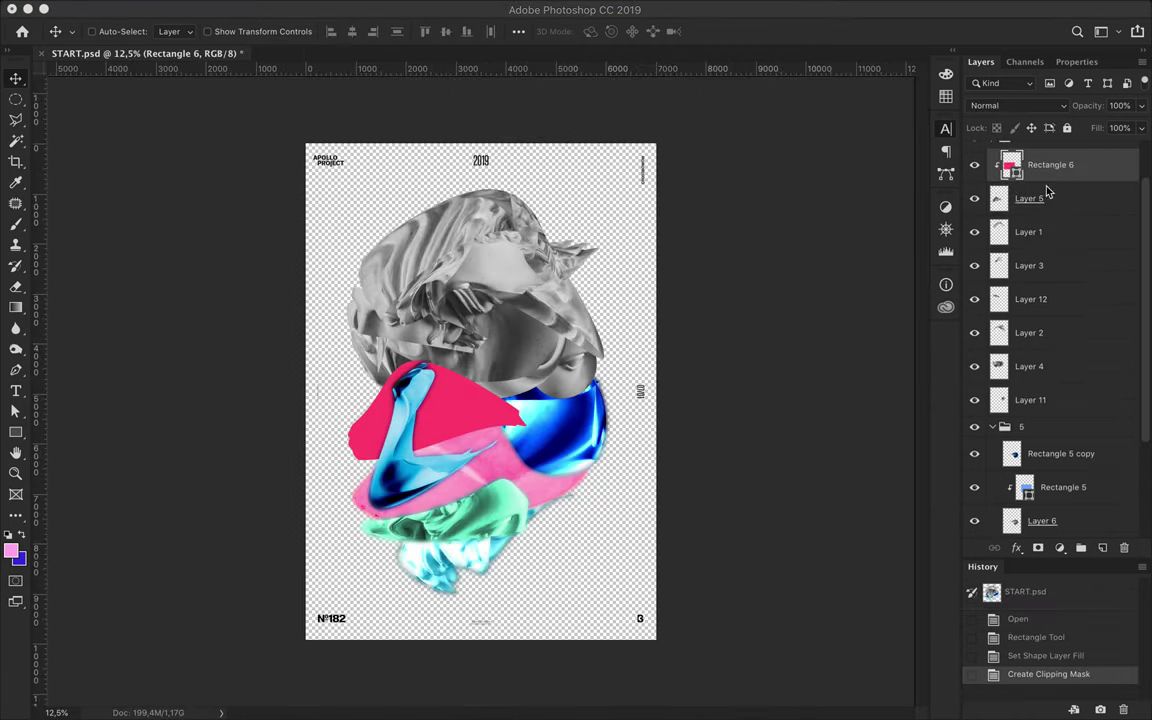
{"action": "left_click", "coordinate": [1015, 105]}
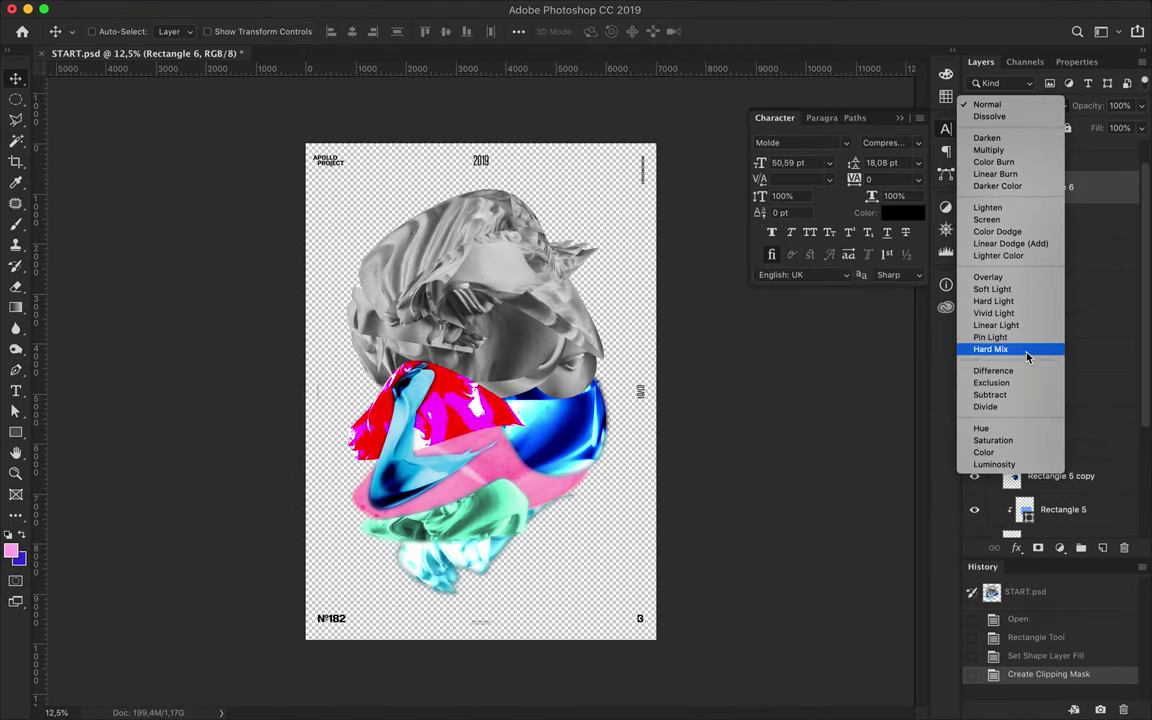
- Set the red piece to Linear Burn, add a merged copy, and group its layers as '6'
{"action": "left_click", "coordinate": [1007, 174]}
{"action": "left_click_drag", "start_coordinate": [985, 207], "coordinate": [992, 221]}
{"action": "key", "text": "cmd+e"}
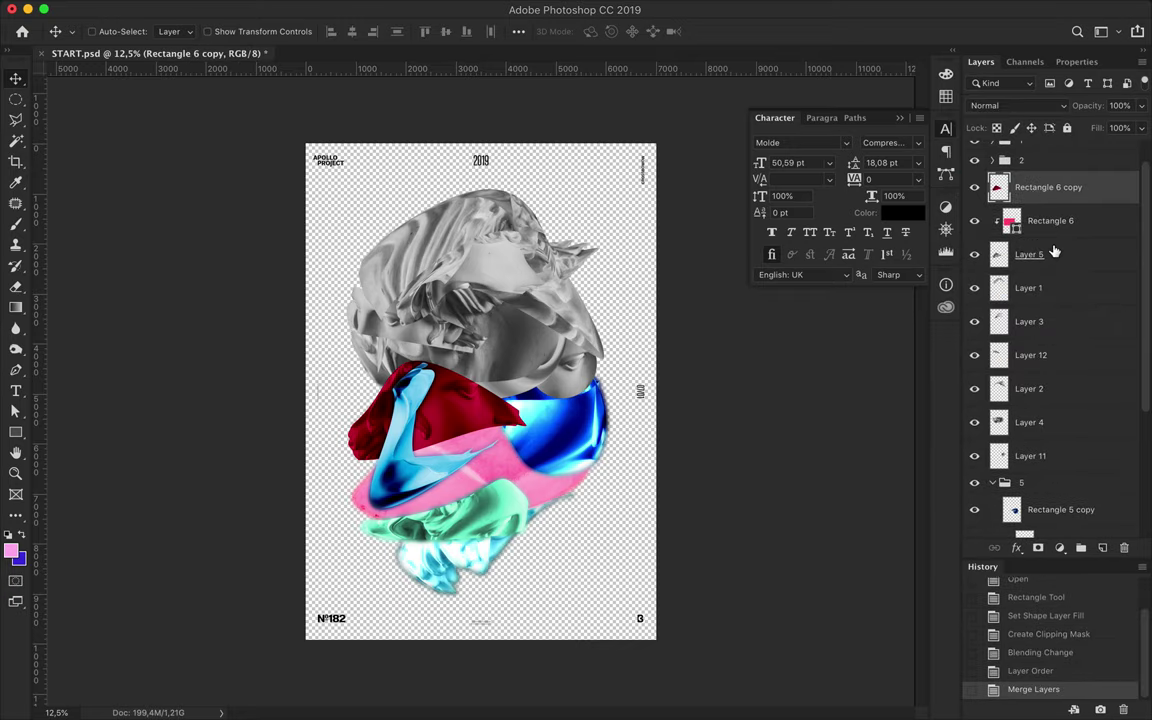
{"action": "left_click_drag", "start_coordinate": [1059, 230], "coordinate": [1081, 548]}
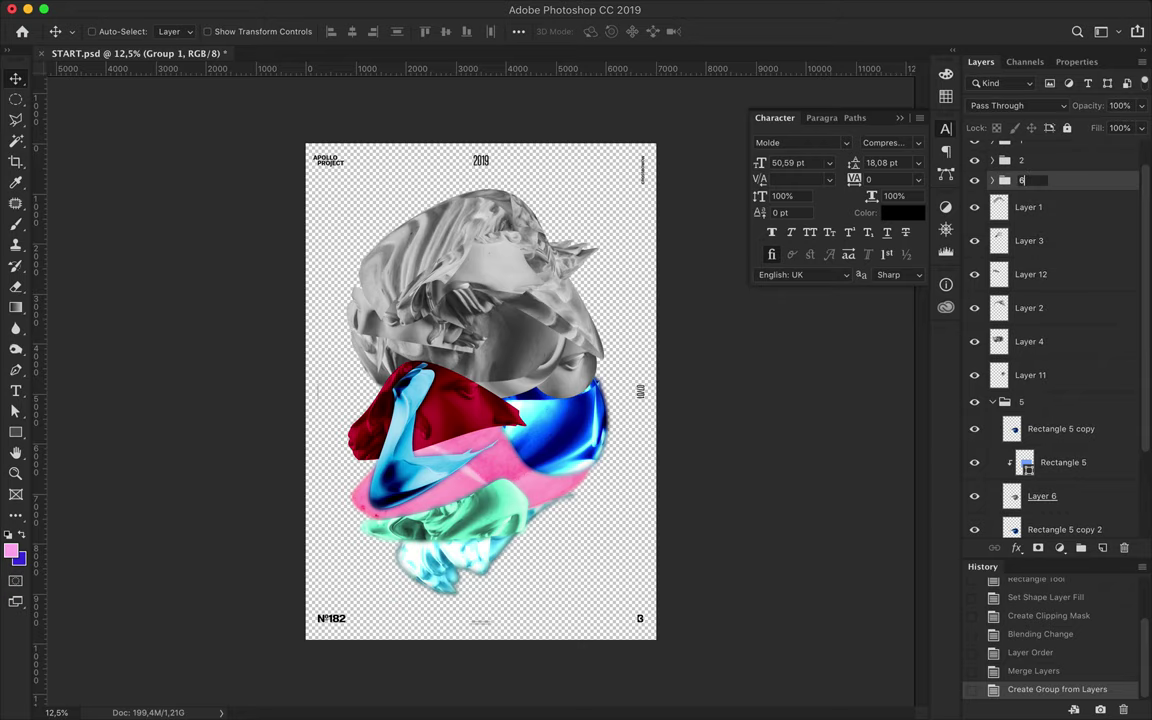
{"action": "left_click", "coordinate": [994, 181]}
{"action": "left_click", "coordinate": [1010, 204]}
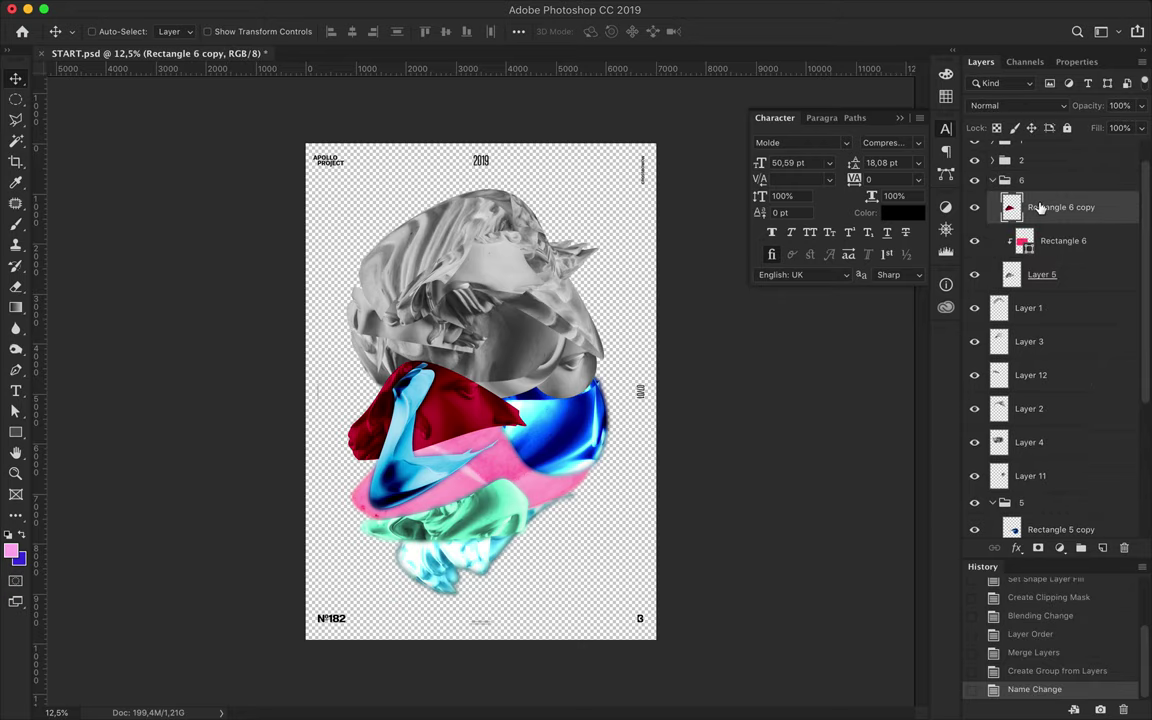
- Gaussian-blur the merged red copy and set it to Linear Dodge (Add)
{"action": "left_click", "coordinate": [391, 8]}
{"action": "left_click", "coordinate": [640, 260]}
{"action": "key", "text": "Return"}
{"action": "left_click", "coordinate": [985, 105]}
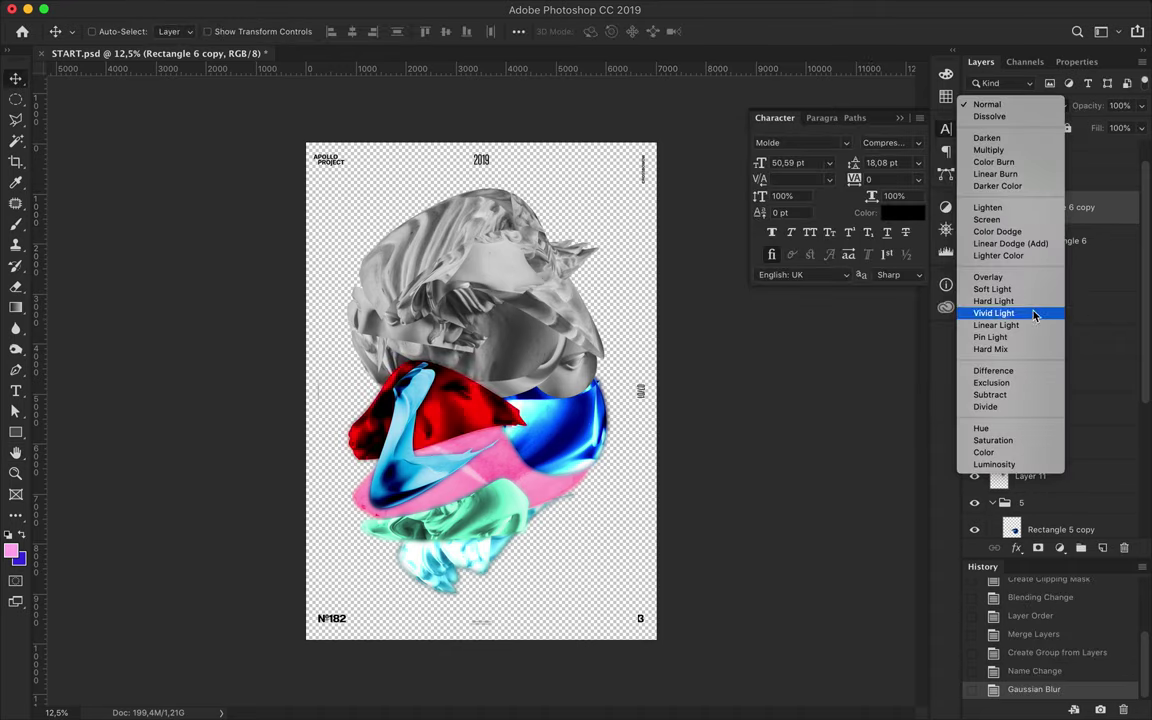
{"action": "left_click", "coordinate": [1014, 240]}
{"action": "left_click", "coordinate": [1141, 128]}
- Place a merged Darken copy of the red glow at 100% fill below Layer 5
{"action": "left_click_drag", "start_coordinate": [1064, 212], "coordinate": [1060, 291]}
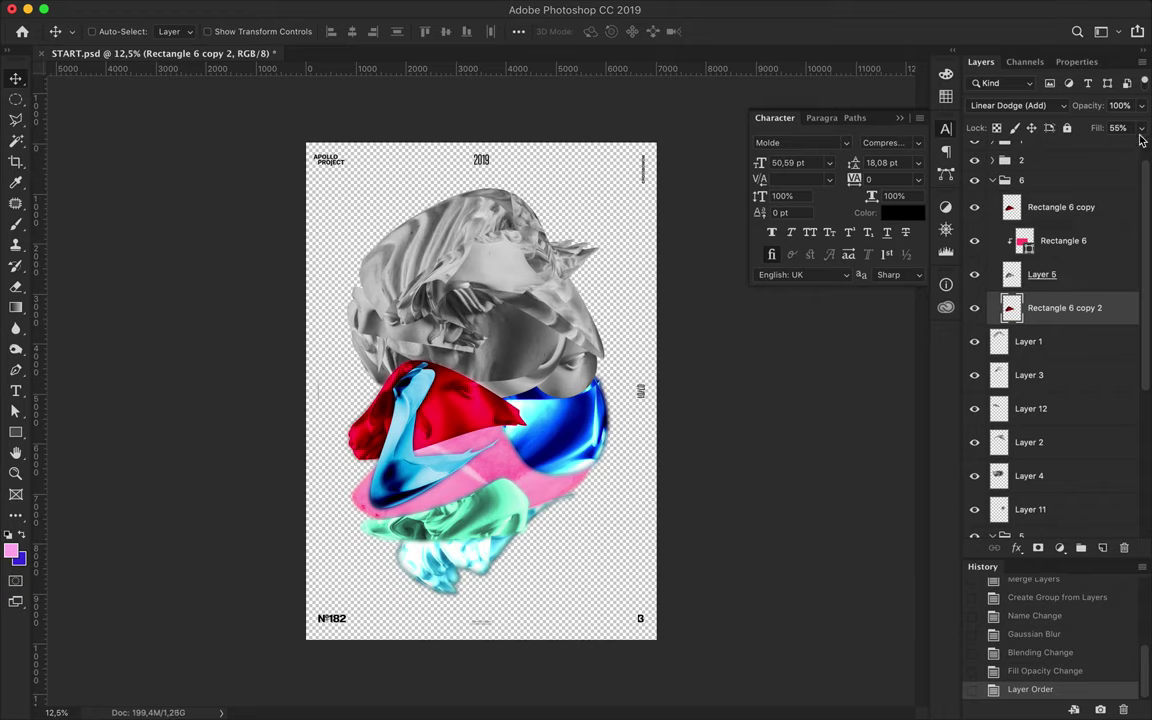
{"action": "left_click_drag", "start_coordinate": [1108, 150], "coordinate": [1140, 150]}
{"action": "left_click", "coordinate": [1015, 105]}
{"action": "left_click", "coordinate": [1034, 46]}
{"action": "left_click_drag", "start_coordinate": [1064, 308], "coordinate": [1085, 325]}
{"action": "key", "text": "ctrl+e"}
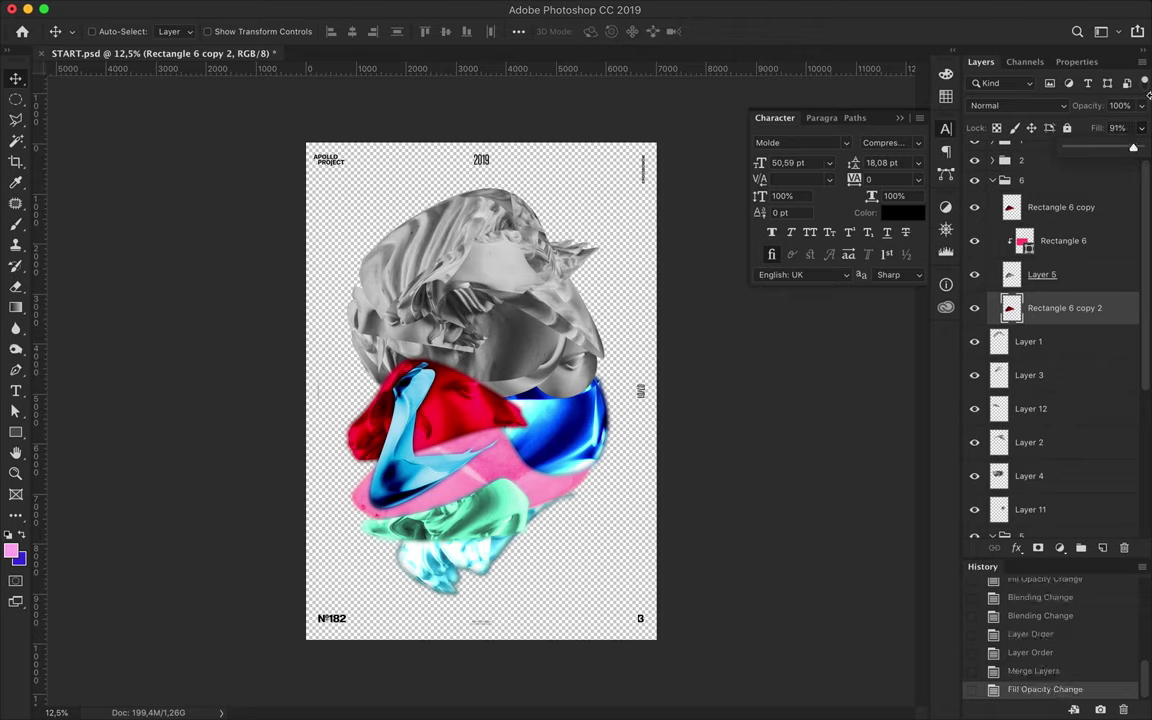
- Set Rectangle 6 to Color Burn
{"action": "left_click", "coordinate": [1063, 240]}
{"action": "left_click", "coordinate": [1015, 105]}
{"action": "left_click", "coordinate": [990, 85]}
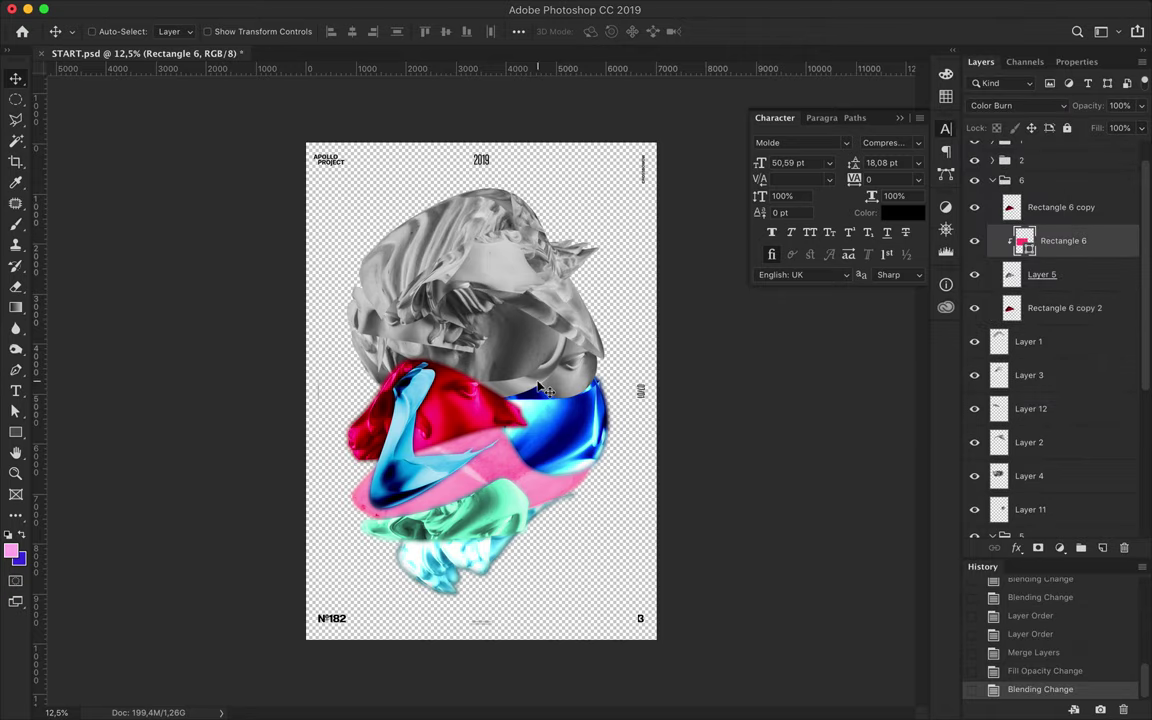
{"action": "left_click_drag", "start_coordinate": [521, 381], "coordinate": [587, 404]}
{"action": "key", "text": "ctrl+z"}
- Draw a black rectangle across Layer 4's bust slice
{"action": "key", "text": "u"}
{"action": "left_click", "coordinate": [177, 31]}
{"action": "left_click", "coordinate": [157, 115]}
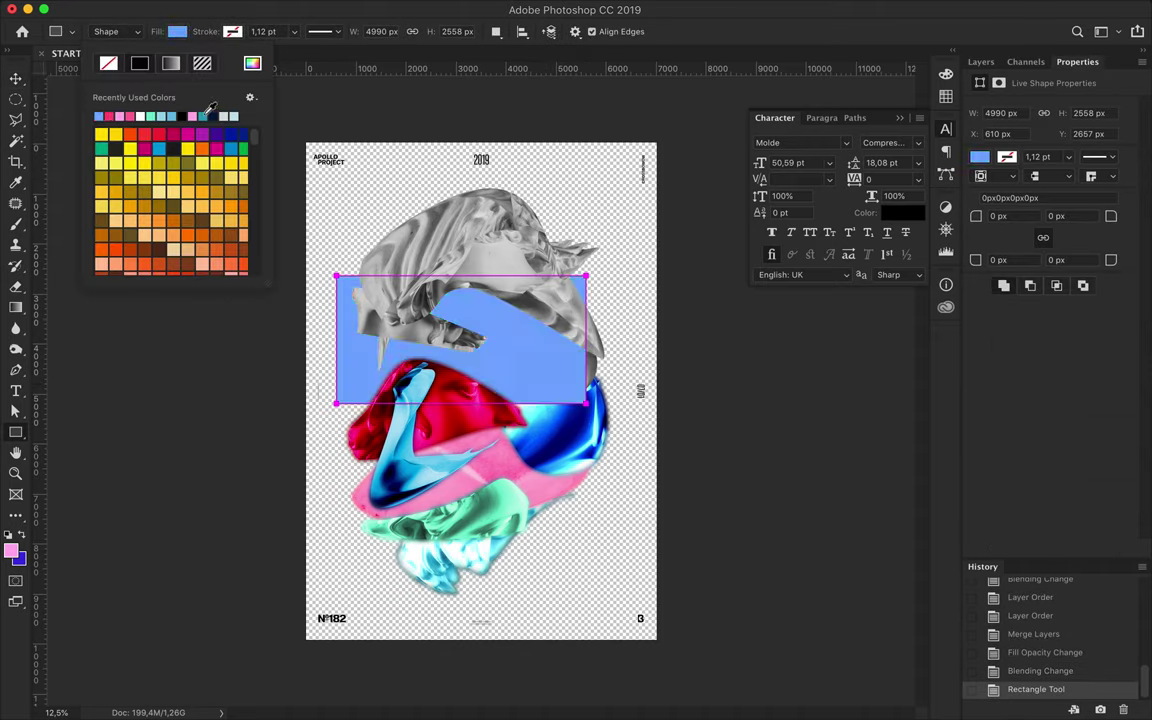
{"action": "left_click", "coordinate": [188, 116]}
{"action": "key", "text": "v"}
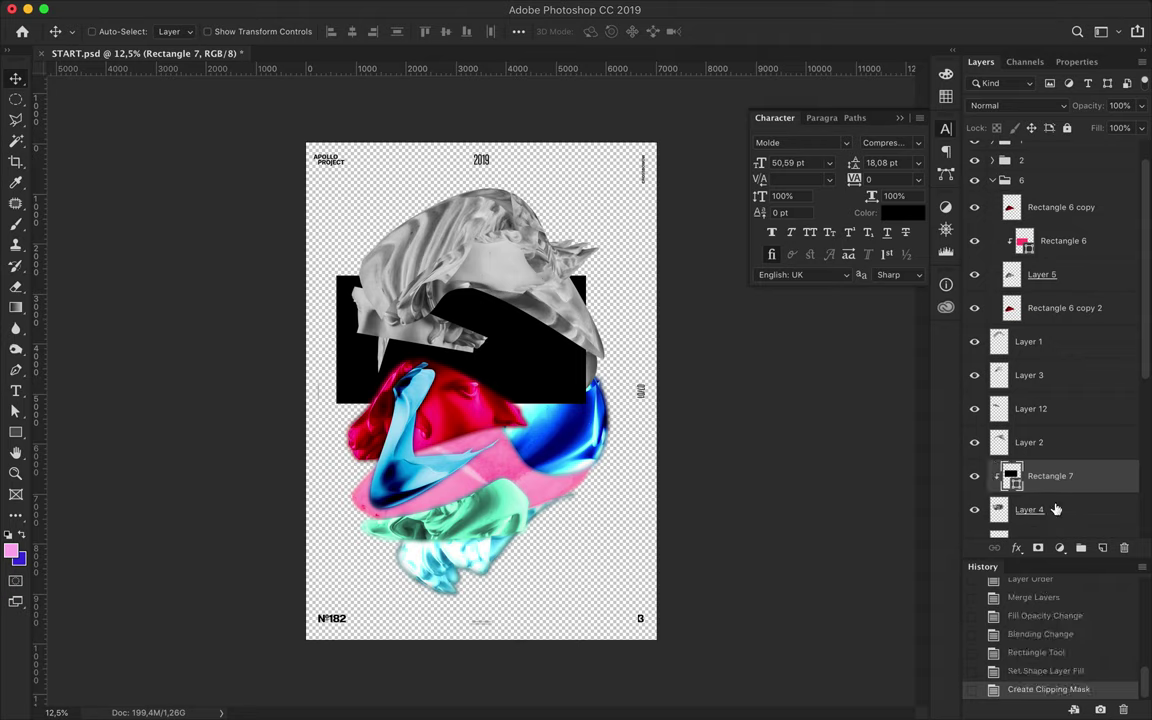
- Group the black rectangle with Layer 4 and name the group '7'
{"action": "left_click", "coordinate": [1047, 492], "text": "alt"}
{"action": "key", "text": "ctrl+g"}
{"action": "type", "text": "7"}
{"action": "key", "text": "Return"}
{"action": "left_click", "coordinate": [993, 469]}
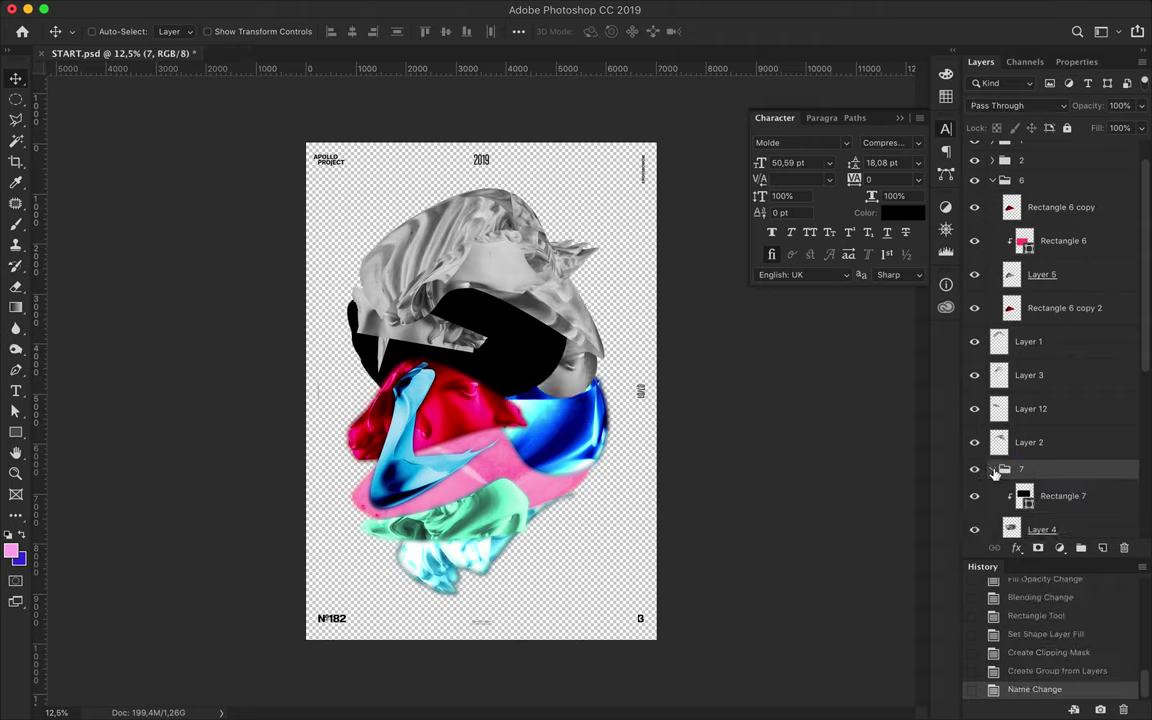
{"action": "scroll", "coordinate": [1057, 432], "scroll_direction": "down", "scroll_amount": 3}
{"action": "left_click", "coordinate": [1055, 433]}
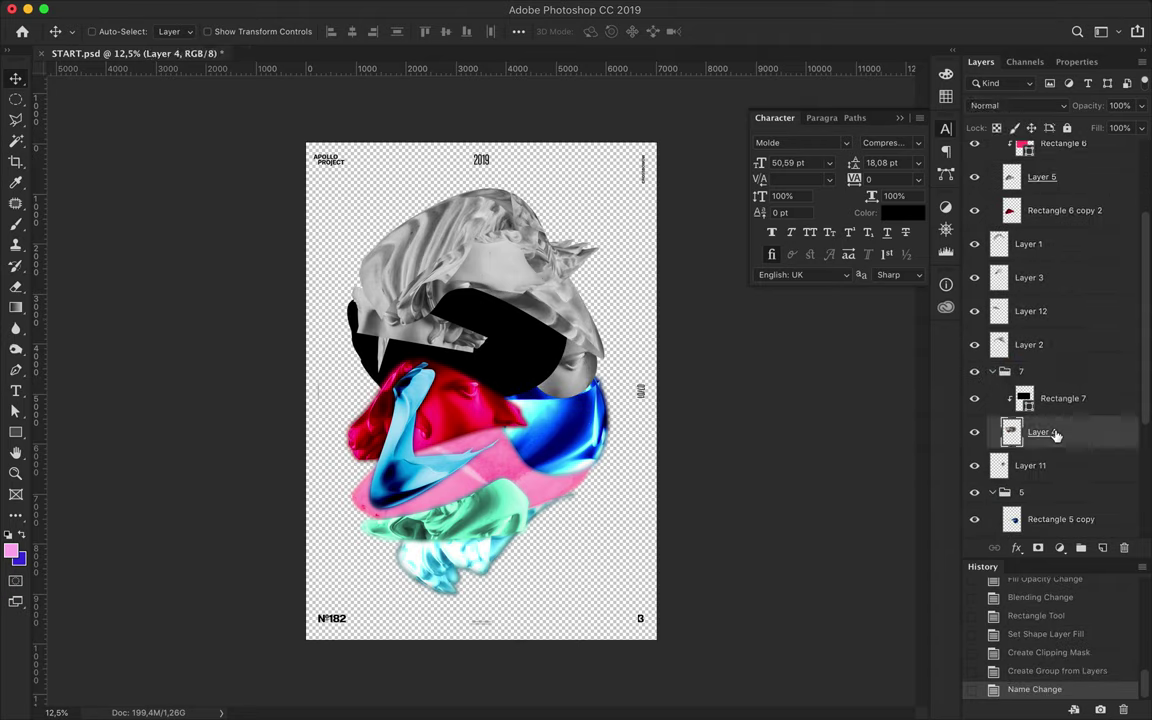
- Set Rectangle 7 to Soft Light and merge a copy of it with Layer 4
{"action": "left_click", "coordinate": [1042, 398]}
{"action": "key", "text": "alt+shift+f"}
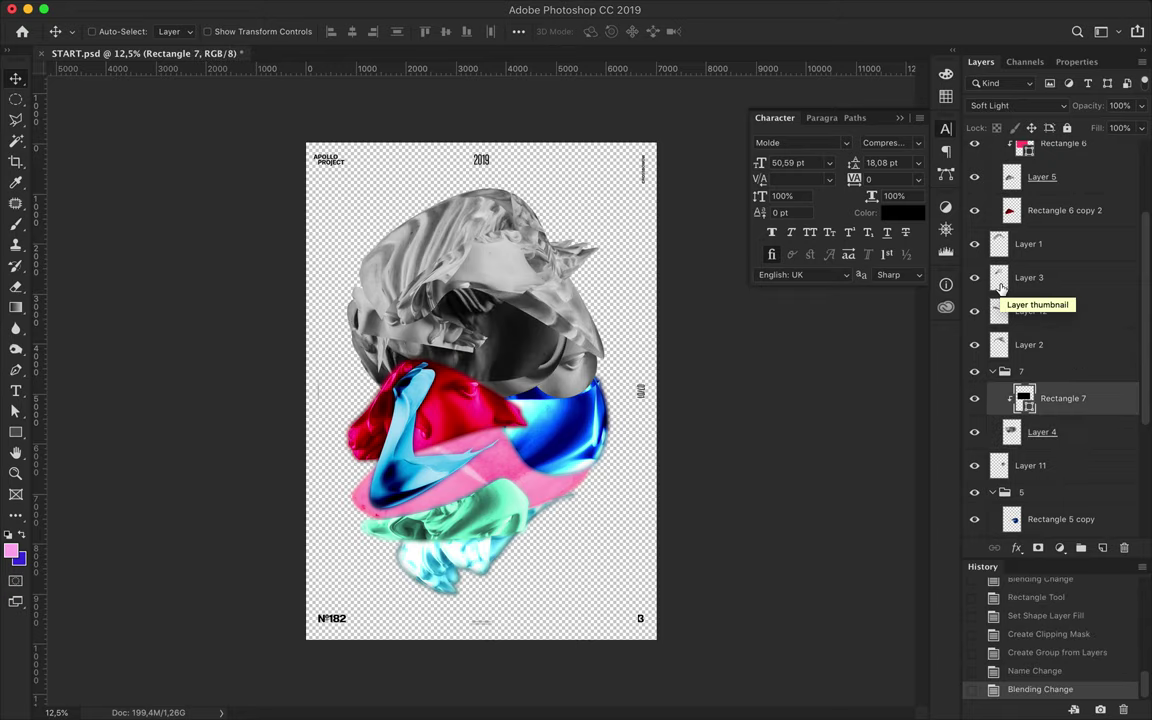
{"action": "left_click", "coordinate": [1055, 432], "text": "shift"}
{"action": "left_click_drag", "start_coordinate": [1052, 397], "coordinate": [1052, 398]}
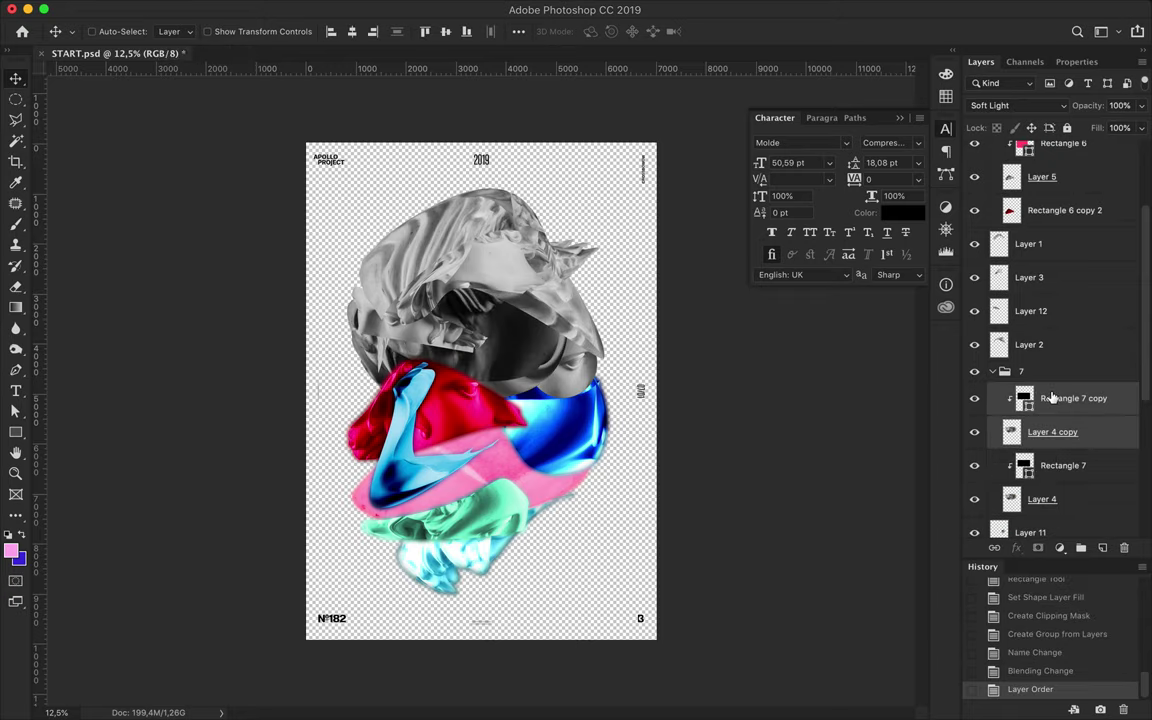
{"action": "key", "text": "ctrl+e"}
- Gaussian-blur the merged copy and set it to Pin Light
{"action": "left_click", "coordinate": [350, 9]}
{"action": "left_click", "coordinate": [370, 27]}
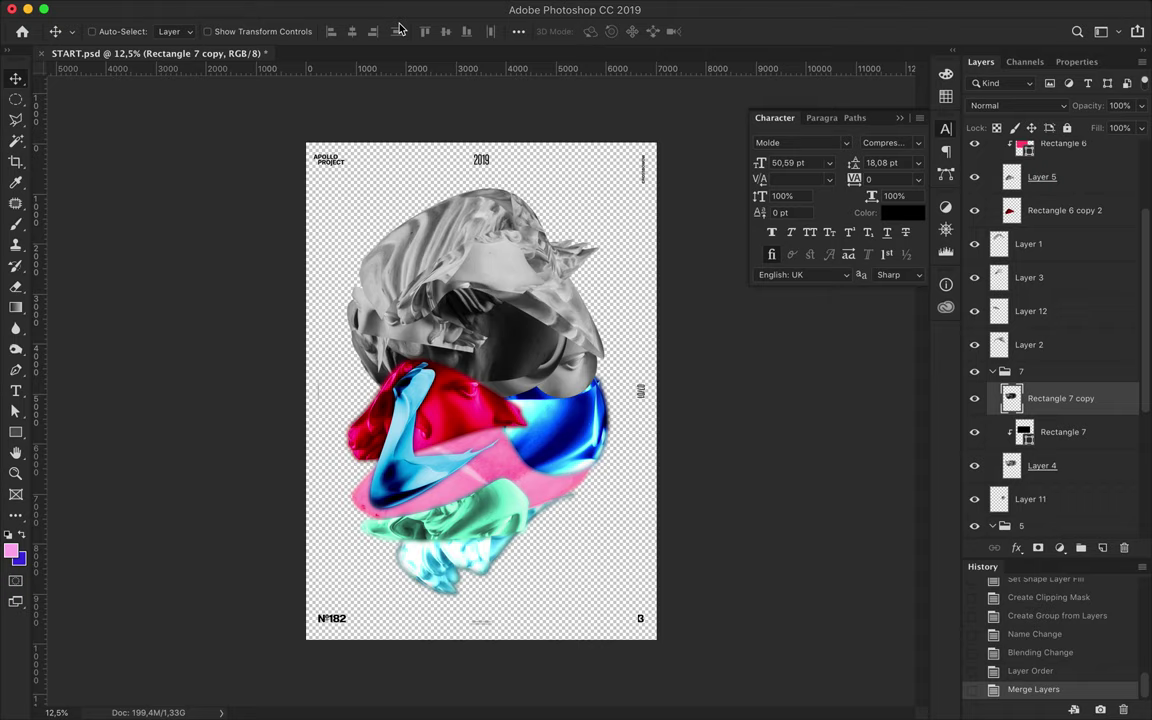
{"action": "left_click", "coordinate": [1040, 108]}
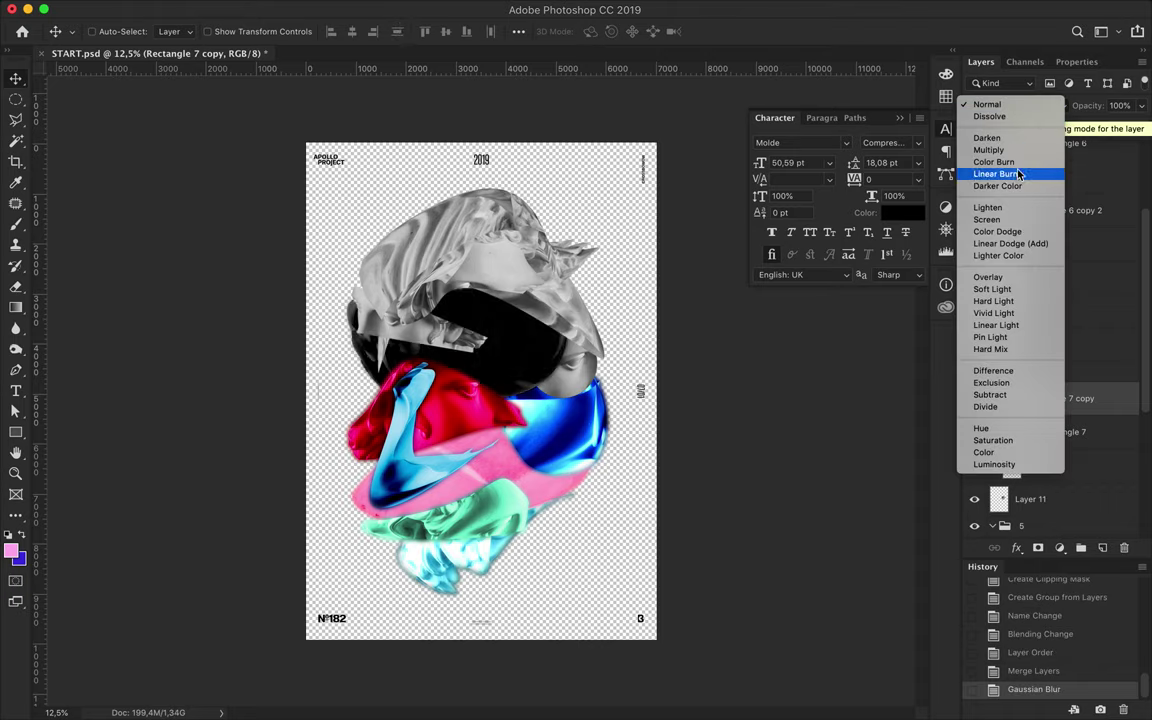
{"action": "left_click", "coordinate": [991, 337]}
{"action": "left_click_drag", "start_coordinate": [480, 350], "coordinate": [500, 330]}
{"action": "key", "text": "ctrl+z"}
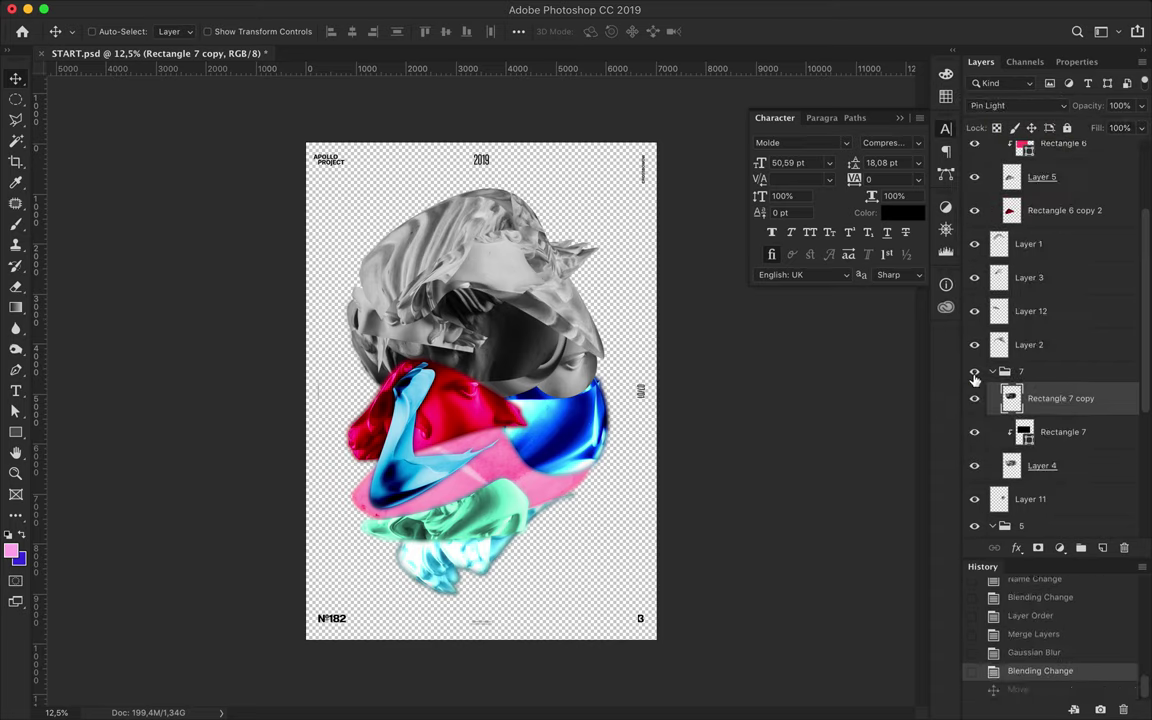
- Add a merged Darken copy of the blurred layer below Layer 4
{"action": "scroll", "coordinate": [1062, 366], "scroll_direction": "down", "scroll_amount": 1}
{"action": "left_click_drag", "start_coordinate": [1048, 440], "coordinate": [1048, 441]}
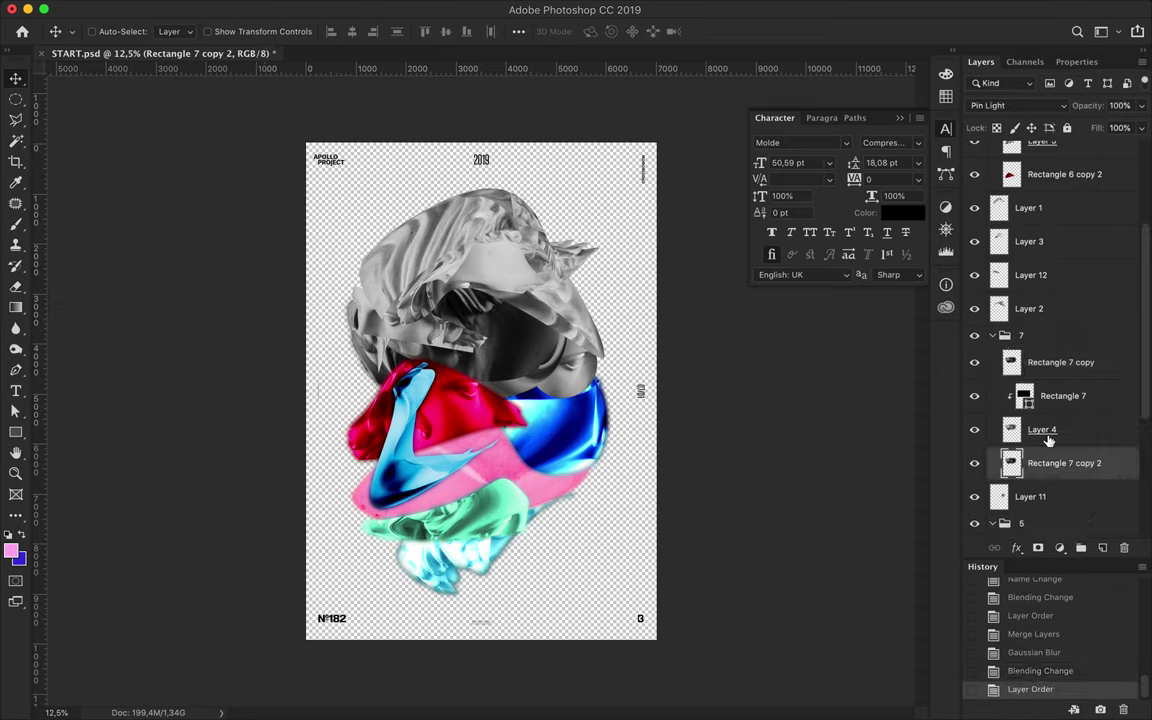
{"action": "left_click", "coordinate": [1018, 105]}
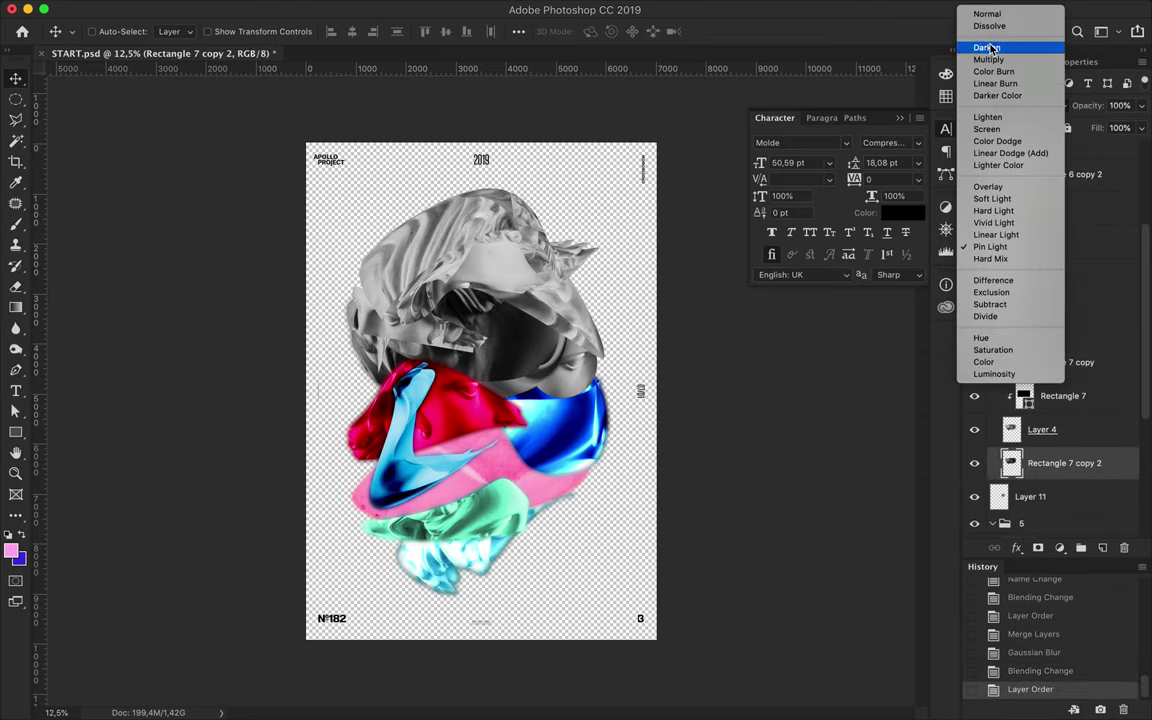
{"action": "left_click", "coordinate": [985, 44]}
{"action": "left_click_drag", "start_coordinate": [1040, 465], "coordinate": [1043, 508]}
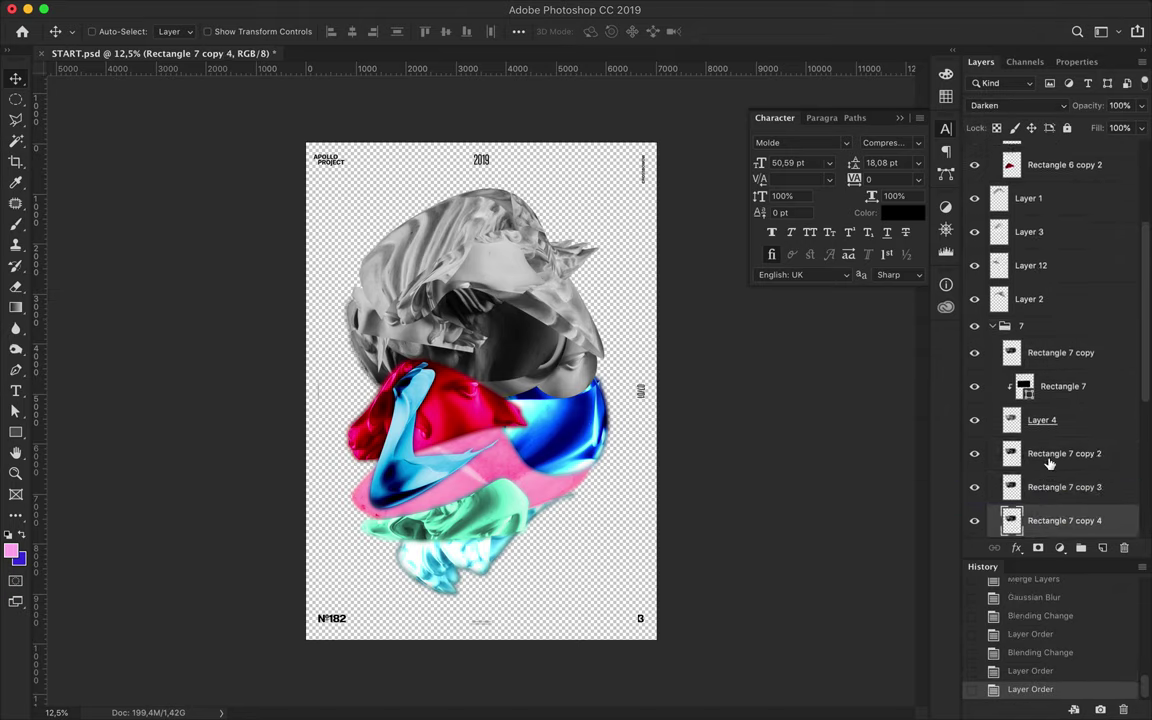
{"action": "key", "text": "ctrl+e"}
{"action": "left_click", "coordinate": [1018, 105]}
{"action": "left_click", "coordinate": [1008, 138]}
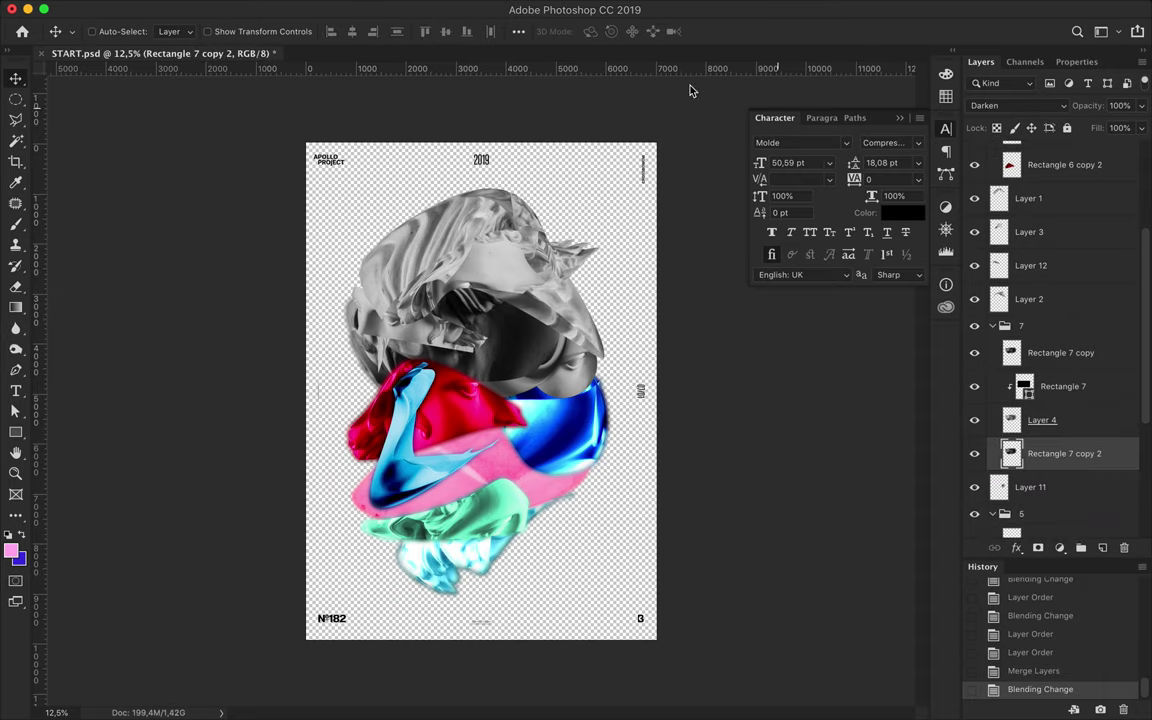
{"action": "left_click", "coordinate": [520, 252], "text": "ctrl"}
- Draw a hot pink rectangle over the top of the bust, sized to the upper head
{"action": "key", "text": "a"}
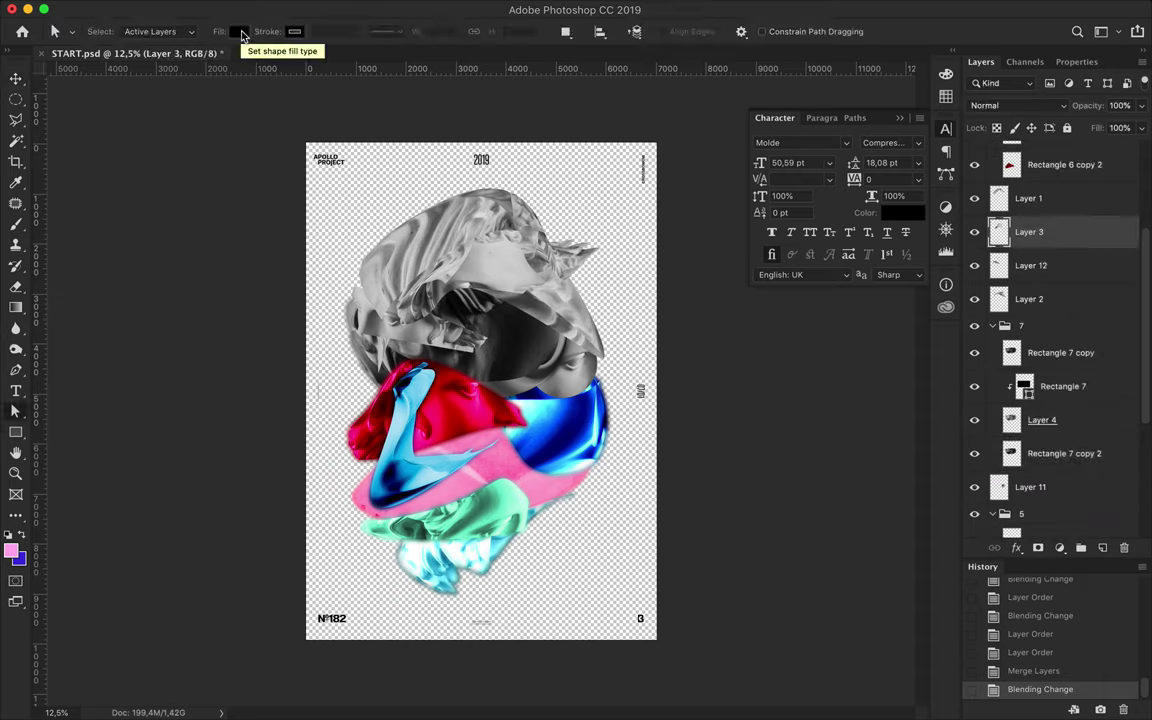
{"action": "key", "text": "u"}
{"action": "left_click_drag", "start_coordinate": [339, 176], "coordinate": [612, 356]}
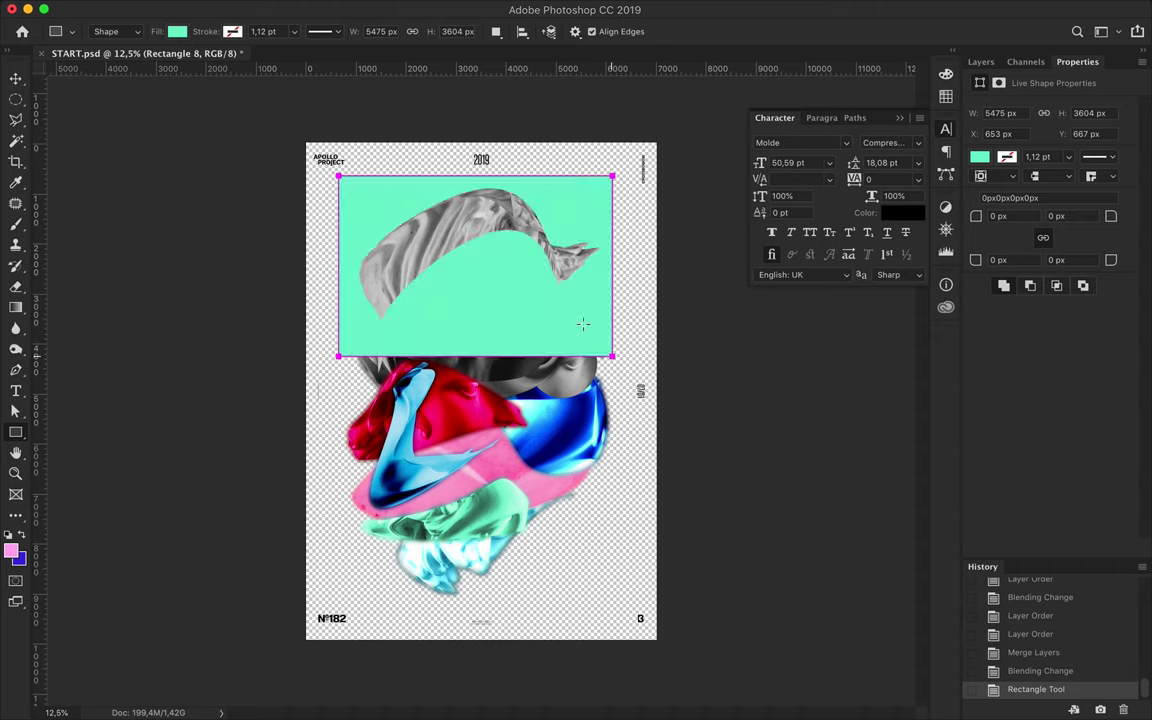
{"action": "left_click", "coordinate": [177, 32]}
{"action": "left_click", "coordinate": [180, 125]}
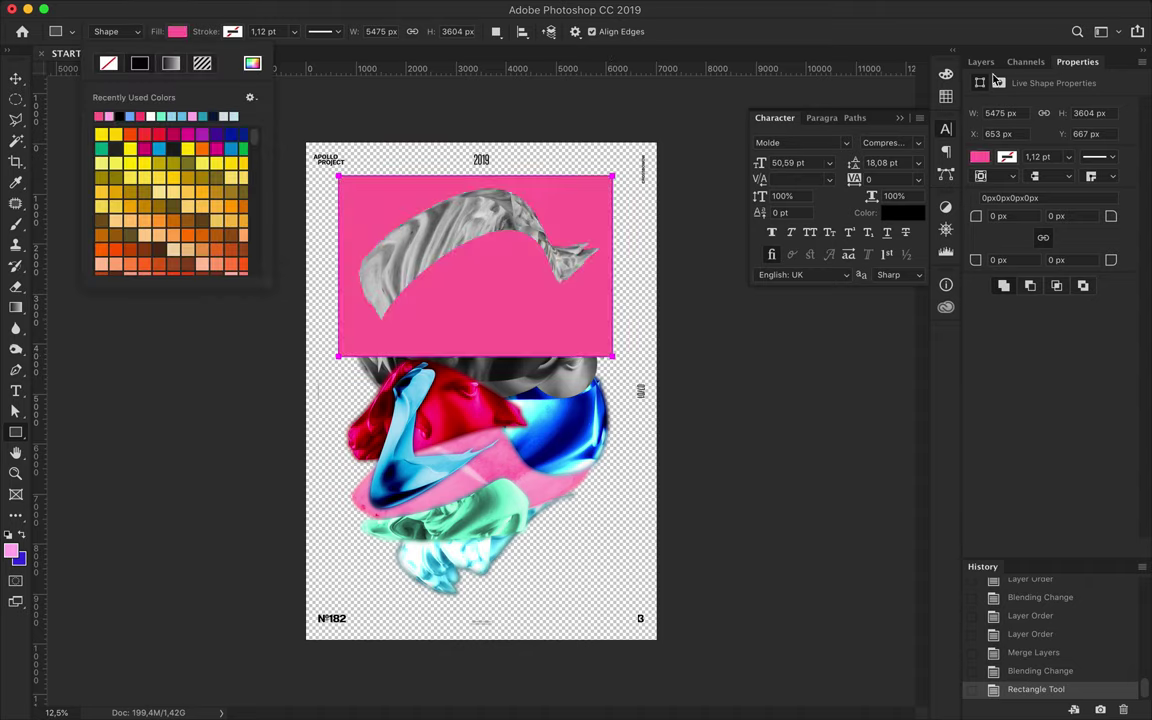
{"action": "key", "text": "ctrl+t"}
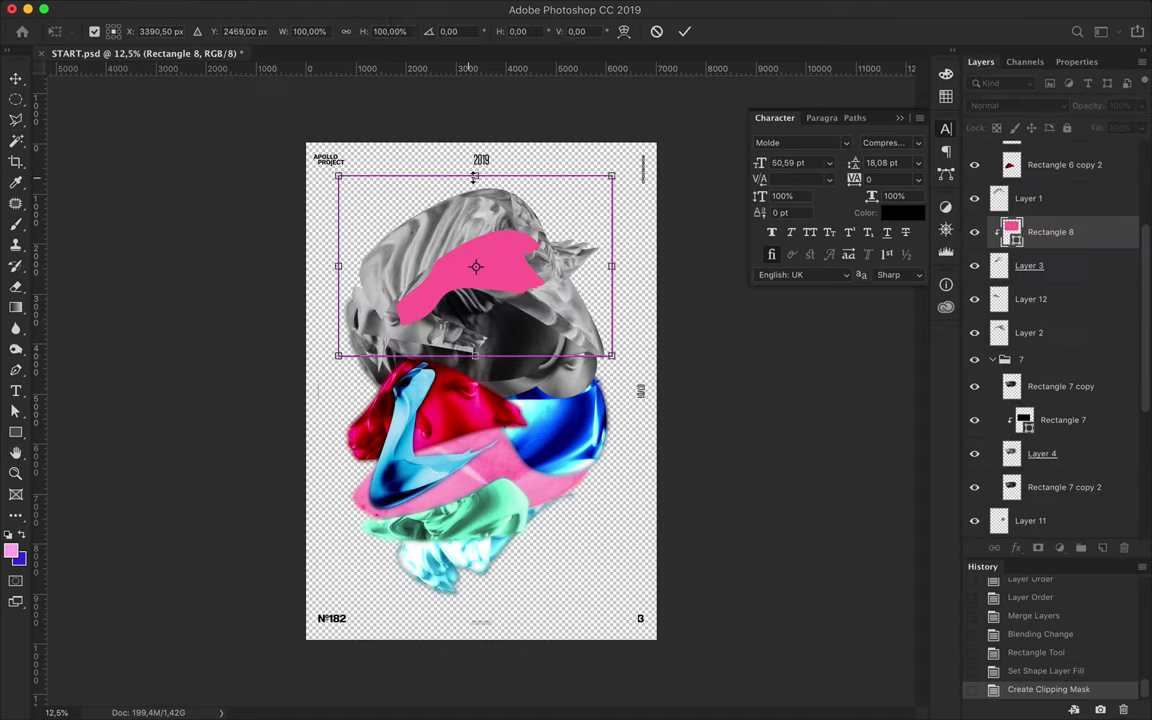
{"action": "left_click_drag", "start_coordinate": [338, 355], "coordinate": [390, 335]}
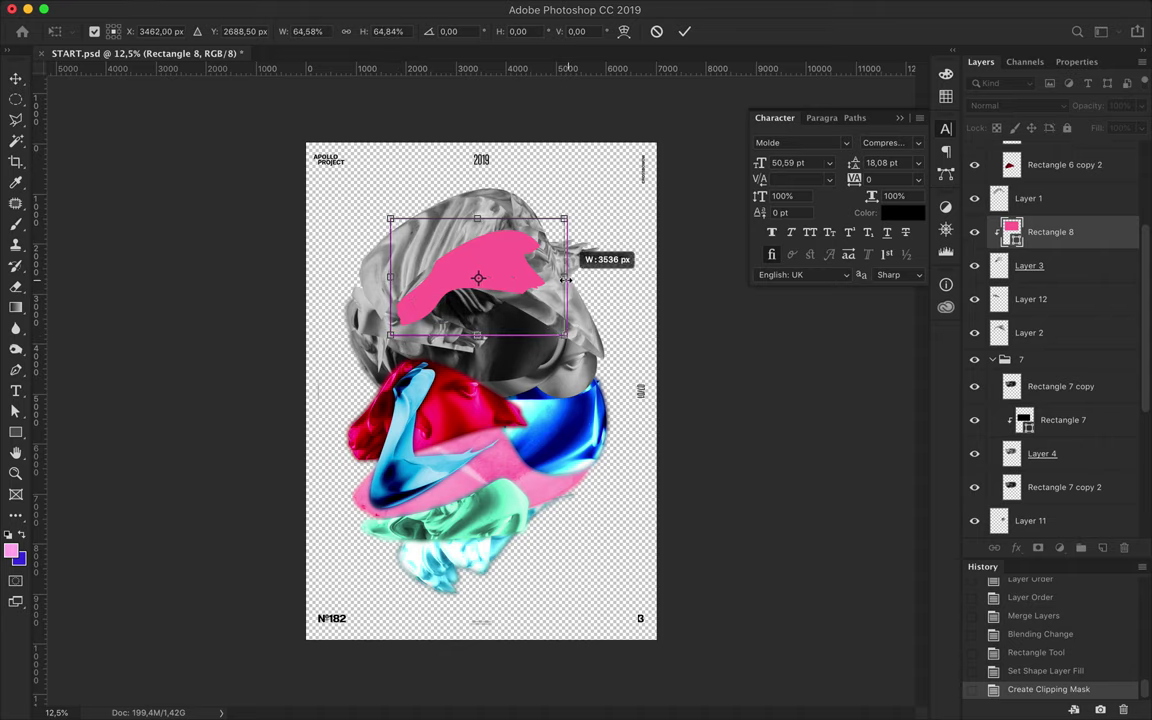
{"action": "left_click", "coordinate": [1038, 268]}
- Group the pink rectangle with Layer 3 and blend it into the bust
{"action": "left_click", "coordinate": [1050, 232], "text": "shift"}
{"action": "left_click", "coordinate": [1081, 548]}
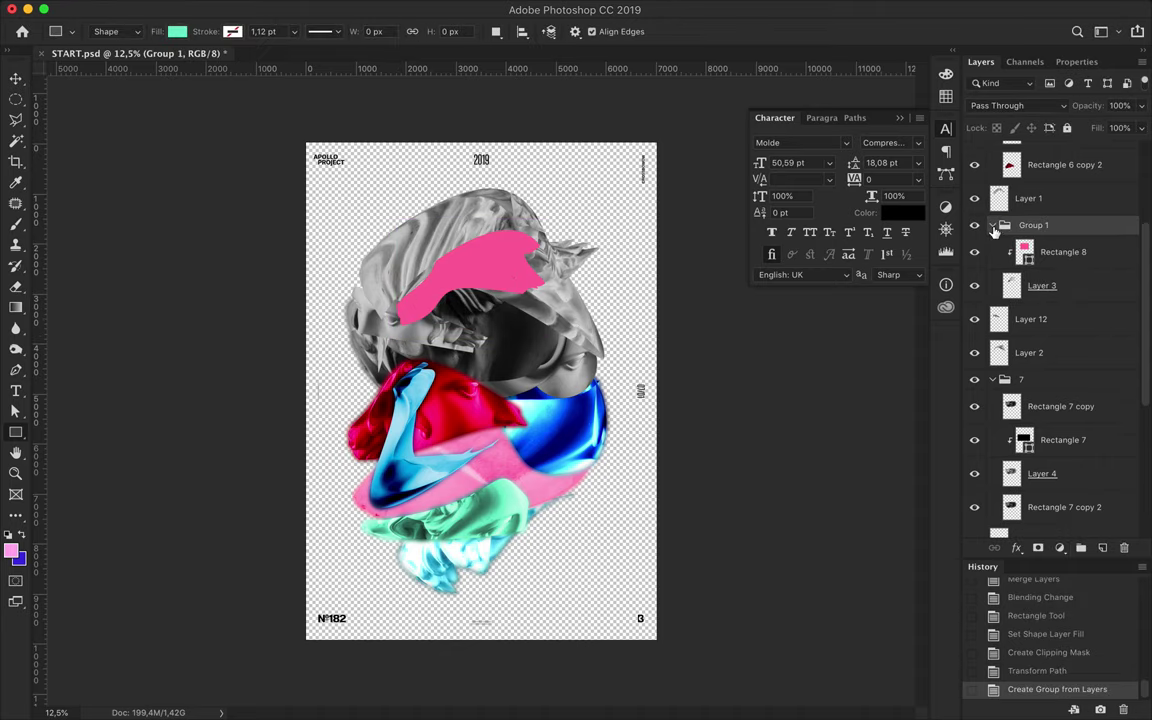
{"action": "left_click", "coordinate": [1062, 252]}
{"action": "left_click", "coordinate": [1043, 107]}
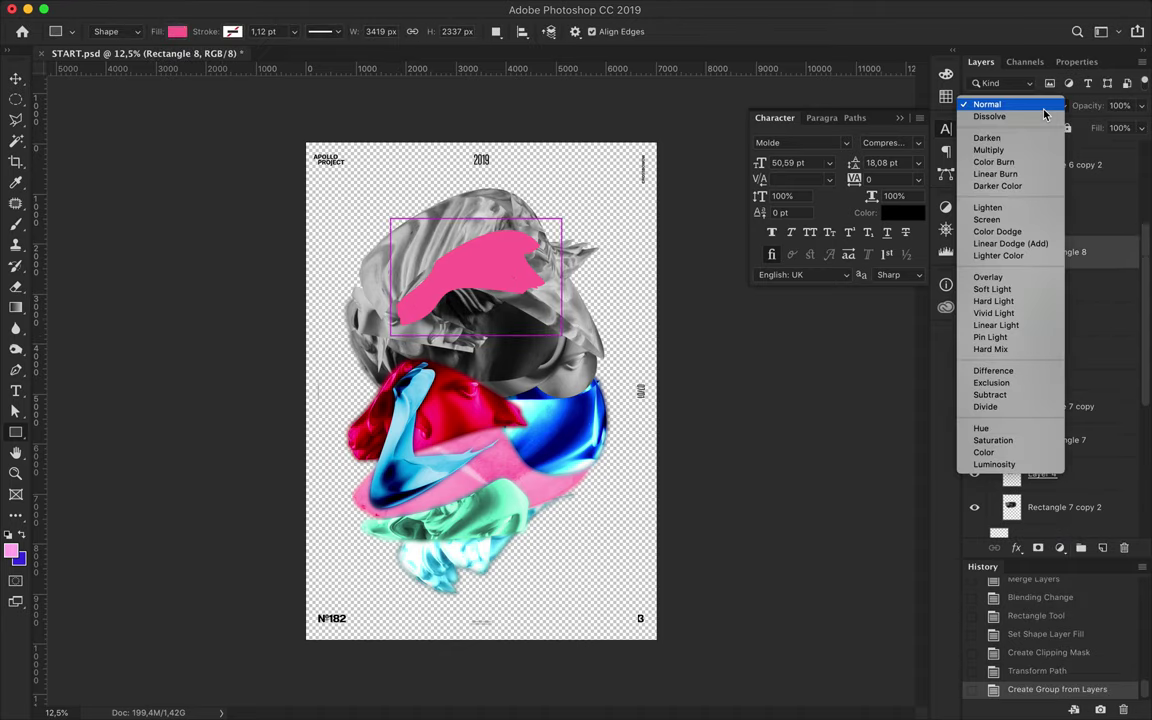
{"action": "left_click", "coordinate": [1022, 285]}
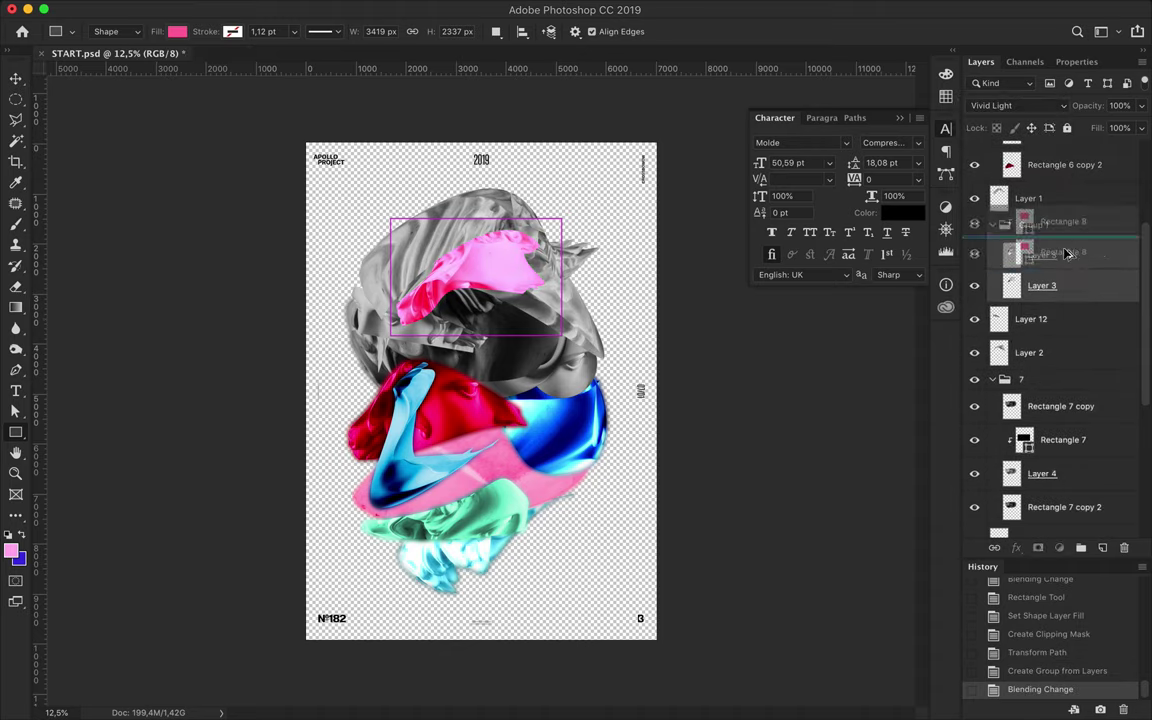
- Make a merged copy of the pink insert, Gaussian-blur it, and set it to Color Burn
{"action": "left_click_drag", "start_coordinate": [1074, 287], "coordinate": [1063, 250]}
{"action": "key", "text": "ctrl+e"}
{"action": "left_click", "coordinate": [394, 8]}
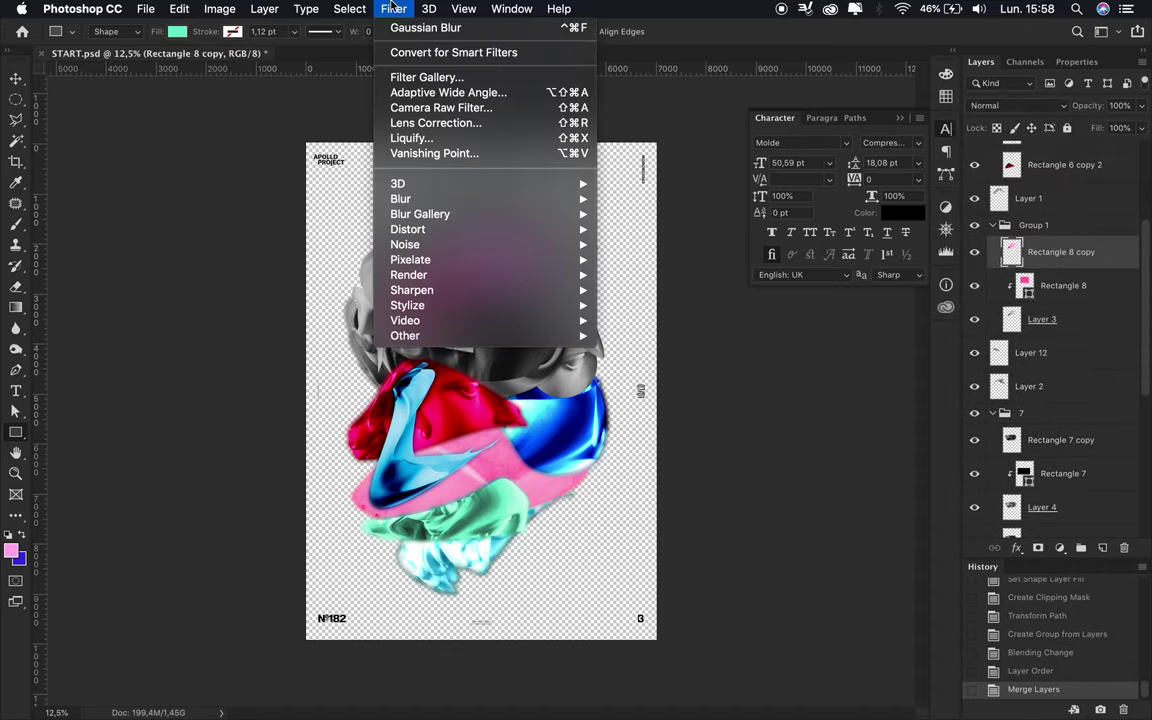
{"action": "left_click", "coordinate": [392, 26]}
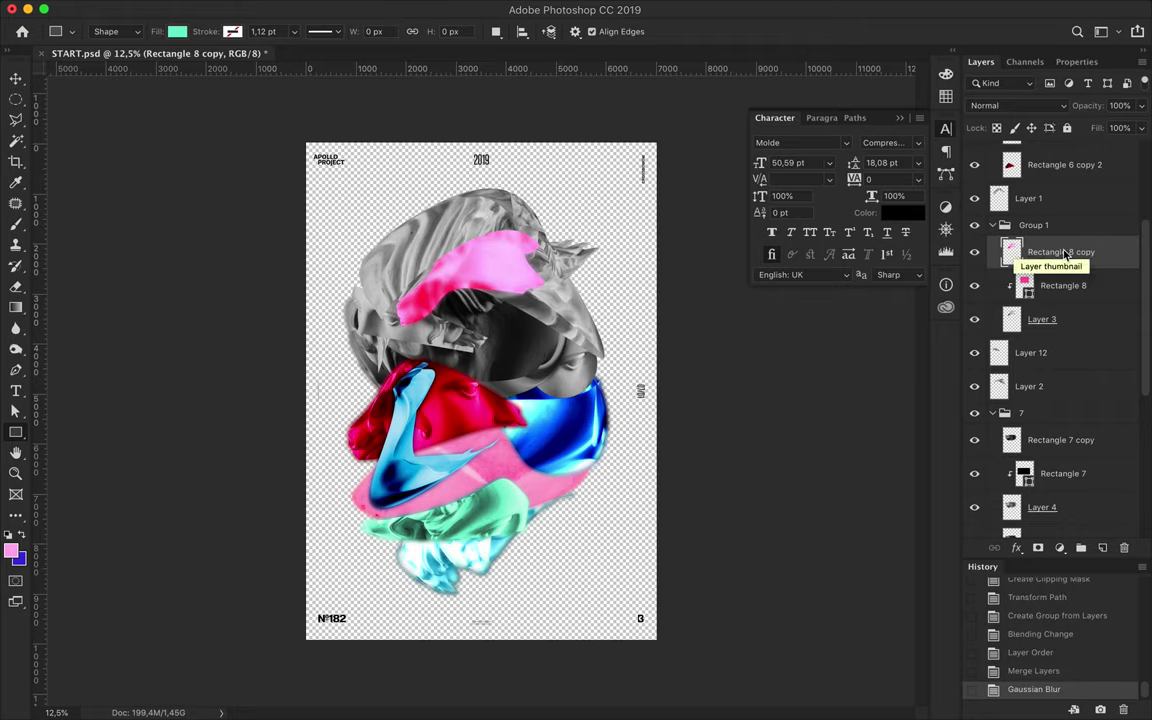
{"action": "left_click", "coordinate": [1012, 105]}
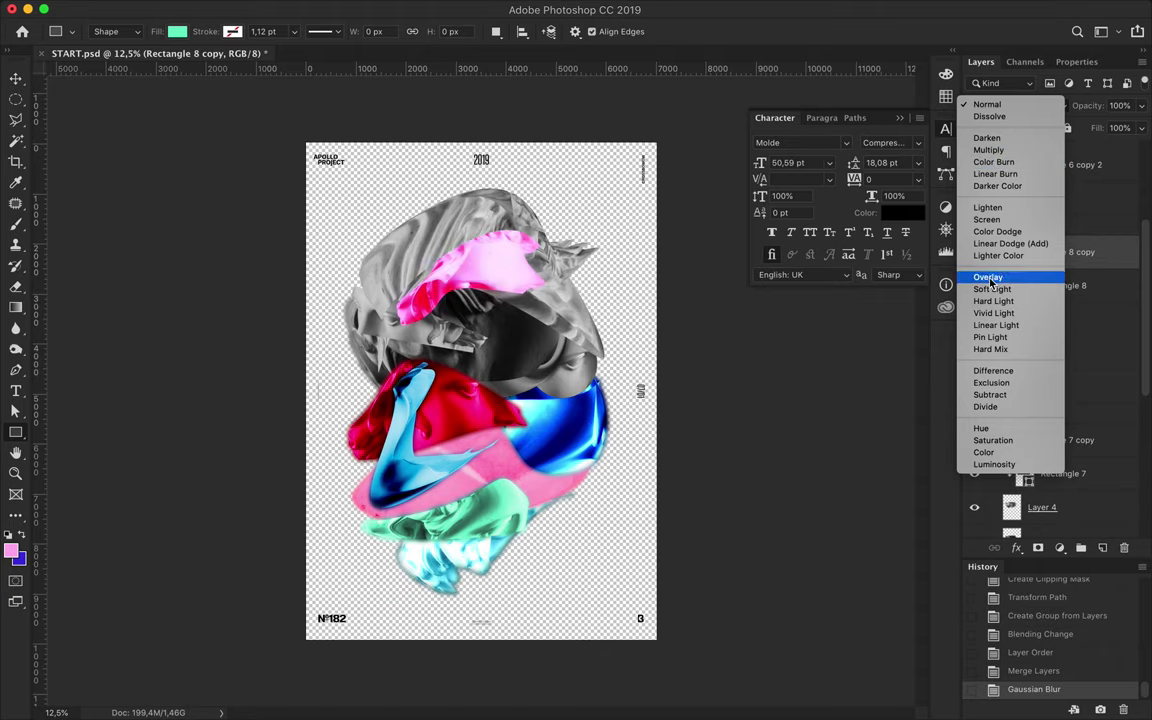
{"action": "left_click", "coordinate": [987, 165]}
- Place another copy below Layer 3 at Darken and merge its extra duplicate
{"action": "left_click_drag", "start_coordinate": [1055, 332], "coordinate": [1055, 332]}
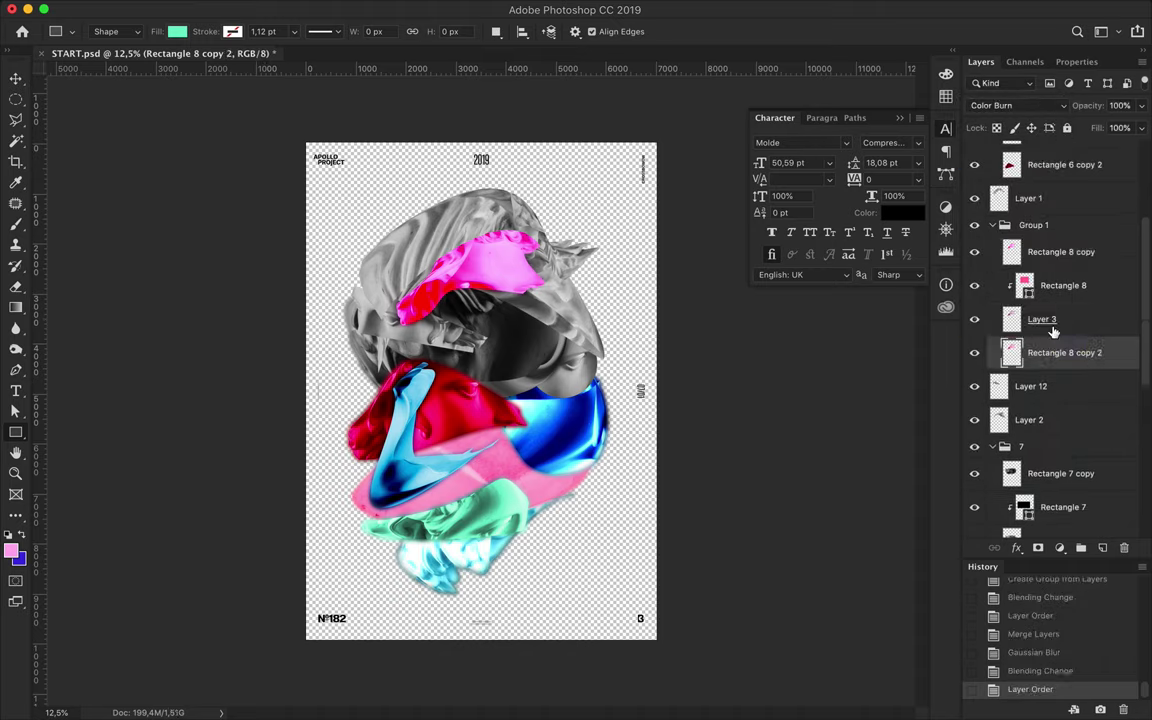
{"action": "left_click", "coordinate": [1015, 105]}
{"action": "left_click", "coordinate": [990, 90]}
{"action": "left_click_drag", "start_coordinate": [1054, 352], "coordinate": [1047, 380]}
{"action": "key", "text": "ctrl+e"}
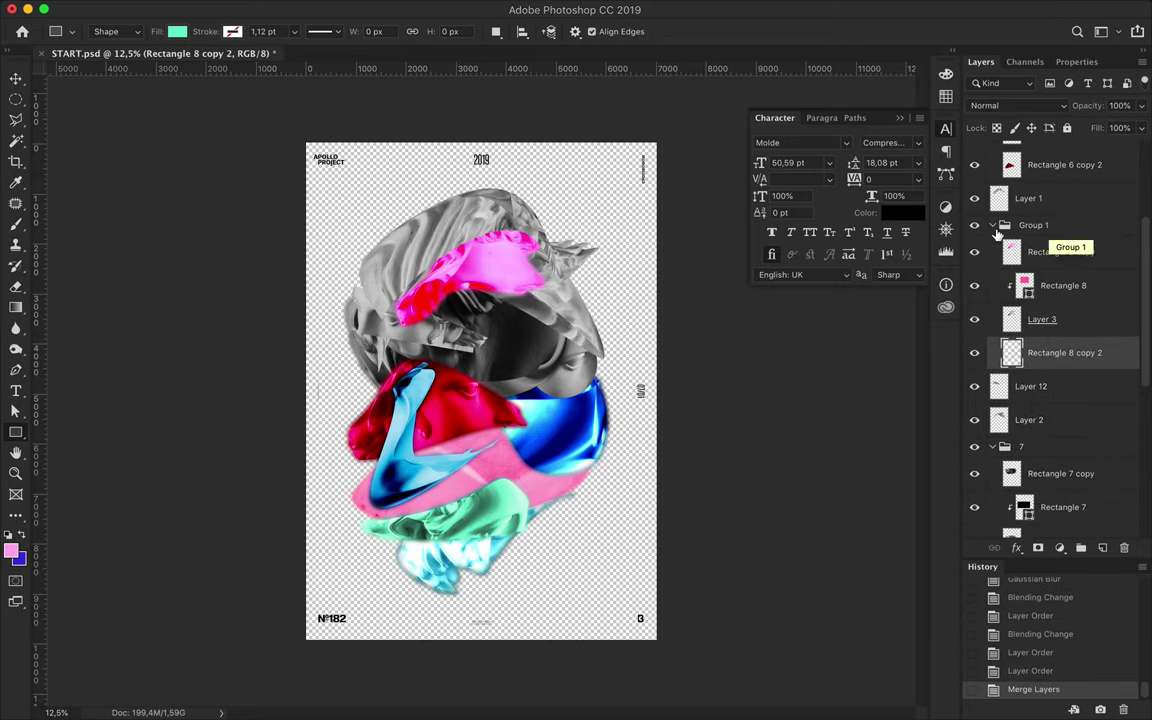
- Rename the group to 8 and start a mint rectangle over the upper sculpture
{"action": "left_click", "coordinate": [1031, 225]}
{"action": "left_click", "coordinate": [992, 225]}
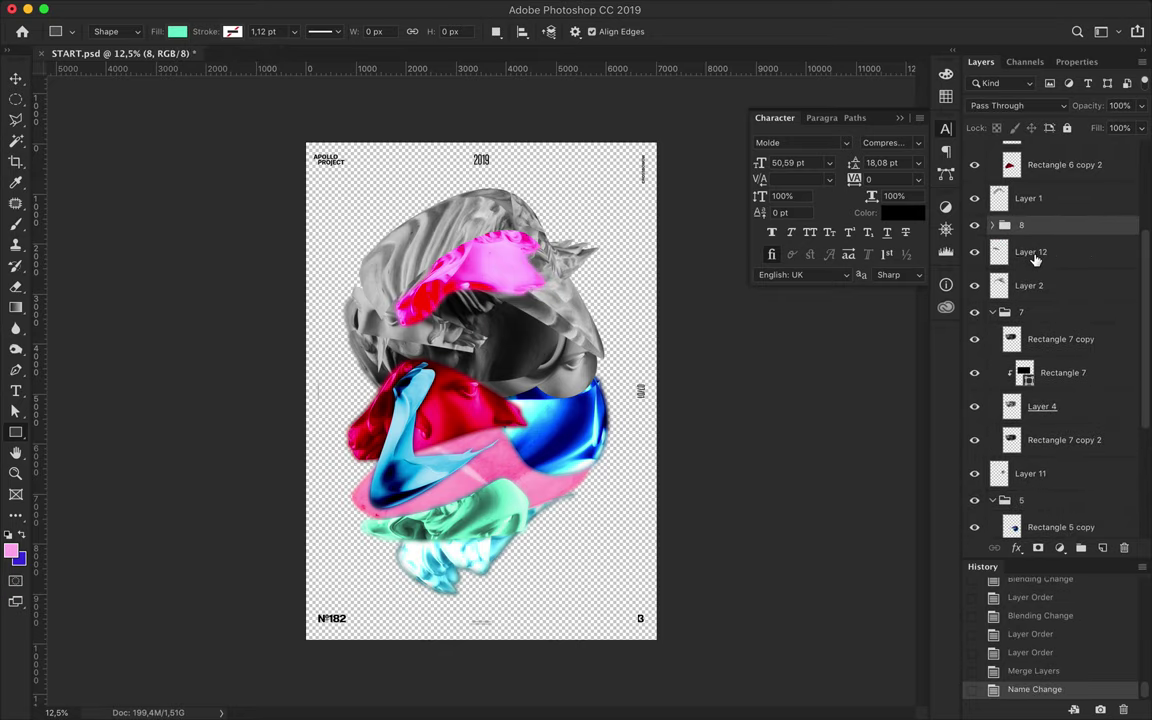
{"action": "left_click", "coordinate": [1045, 286]}
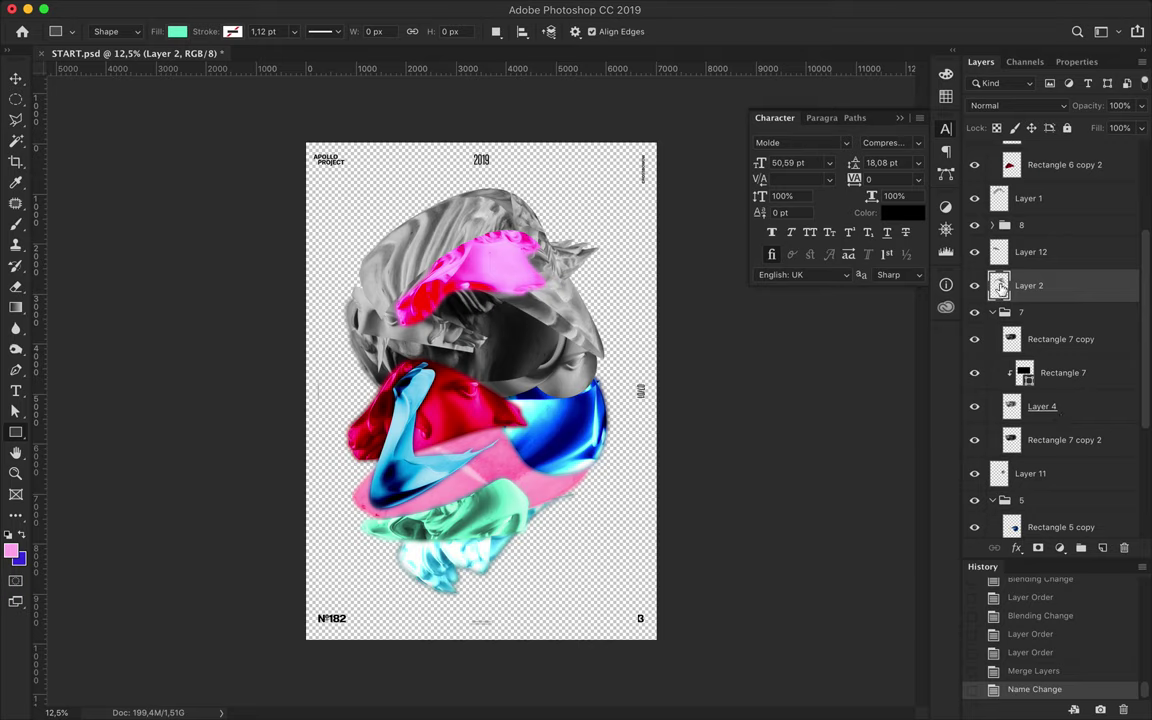
{"action": "left_click_drag", "start_coordinate": [580, 370], "coordinate": [611, 378]}
- Clip the mint rectangle to Layer 2, set it to Color Burn, and group them
{"action": "key", "text": "v"}
{"action": "left_click", "coordinate": [981, 61]}
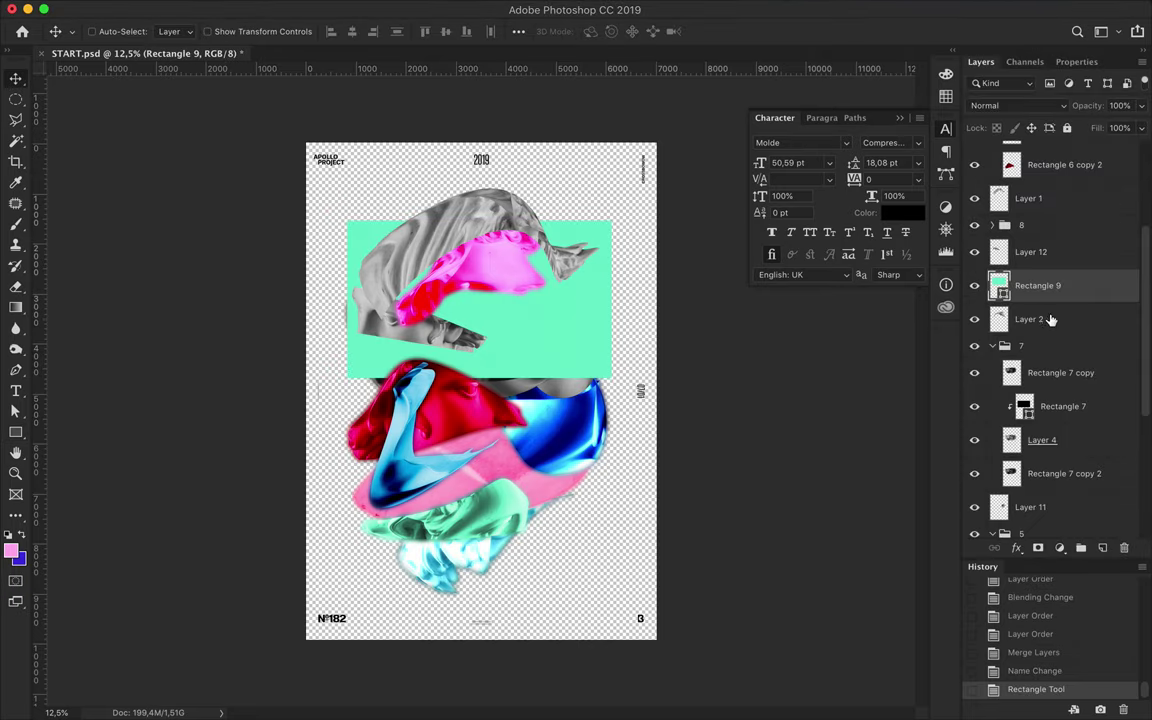
{"action": "left_click", "coordinate": [1005, 302], "text": "alt"}
{"action": "left_click", "coordinate": [1015, 105]}
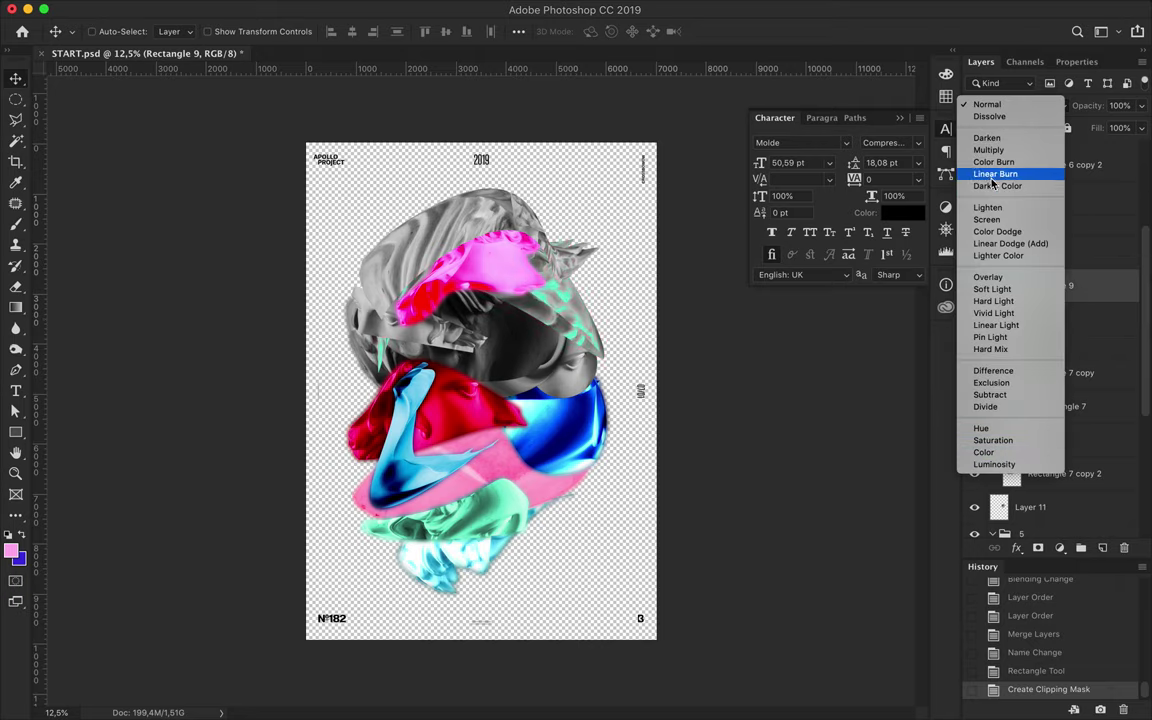
{"action": "left_click", "coordinate": [993, 162]}
{"action": "key", "text": "ctrl+g"}
- Make a merged copy of the mint insert, reapply Gaussian Blur, and set Color Burn
{"action": "key", "text": "ctrl+bracketright"}
{"action": "key", "text": "ctrl+e"}
{"action": "key", "text": "ctrl+f"}
{"action": "left_click", "coordinate": [1015, 105]}
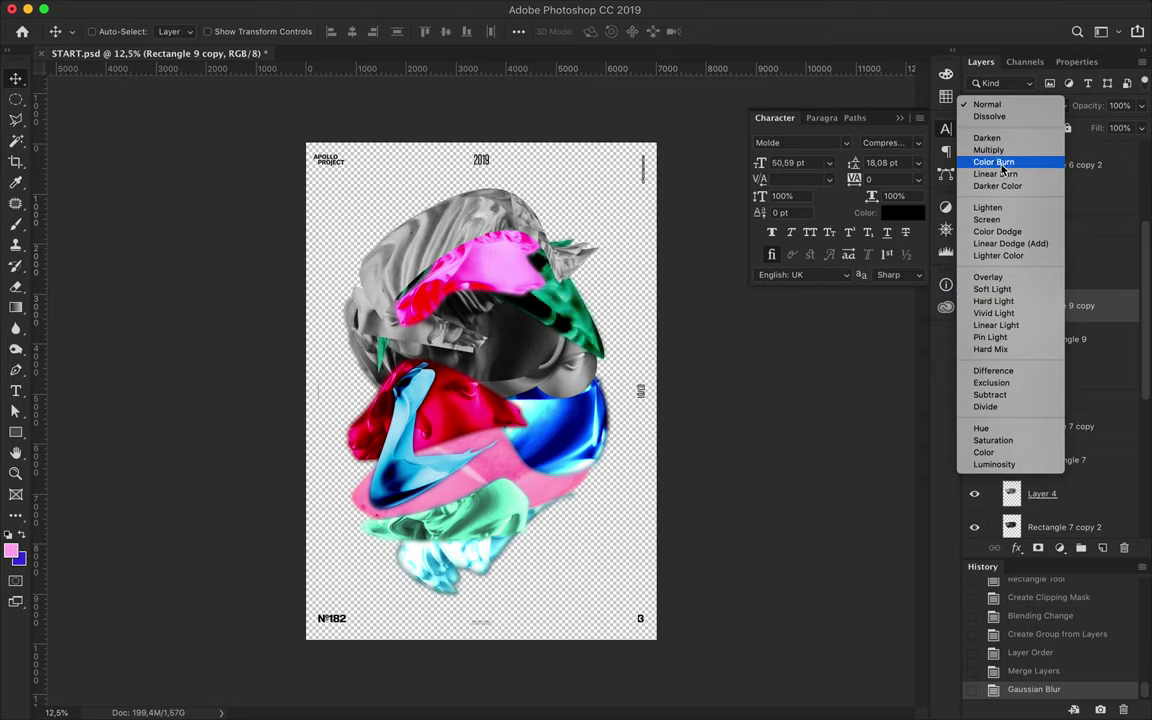
{"action": "left_click", "coordinate": [990, 219]}
- Put a Darken copy below Layer 2, merge its duplicate, and collapse group 6
{"action": "left_click_drag", "start_coordinate": [1040, 305], "coordinate": [1040, 440]}
{"action": "left_click", "coordinate": [1015, 105]}
{"action": "left_click", "coordinate": [995, 45]}
{"action": "left_click", "coordinate": [1016, 404], "text": "shift"}
{"action": "key", "text": "ctrl+e"}
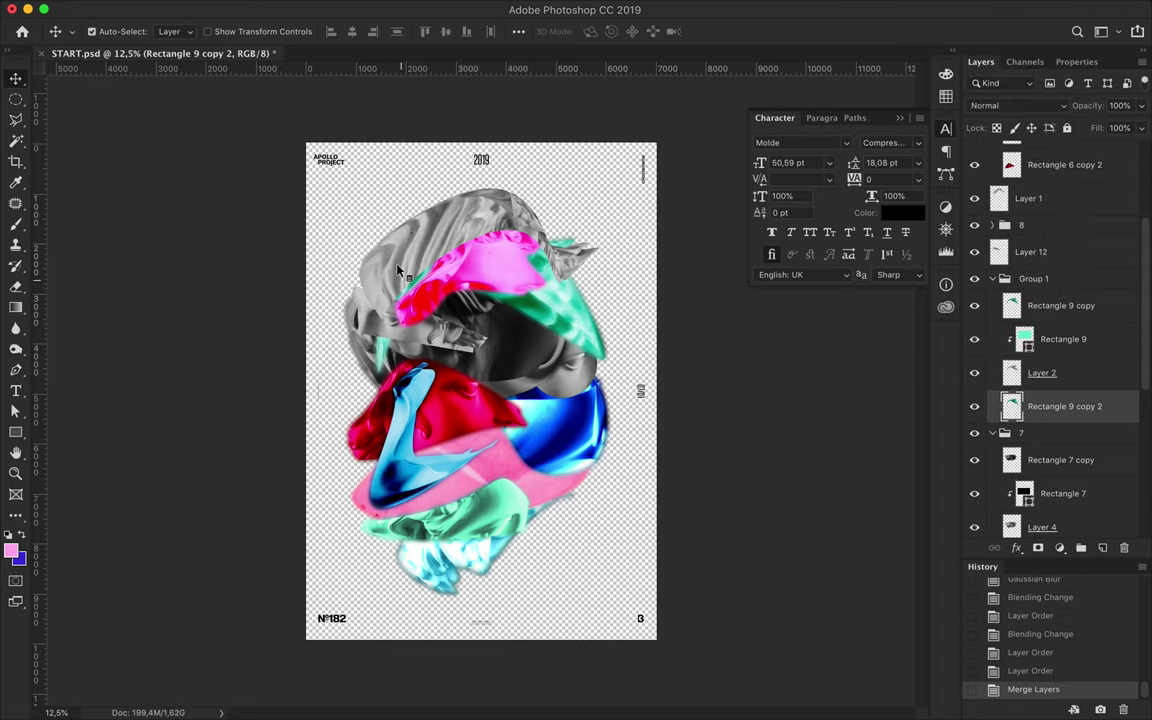
{"action": "left_click", "coordinate": [1019, 202]}
{"action": "left_click", "coordinate": [993, 152]}
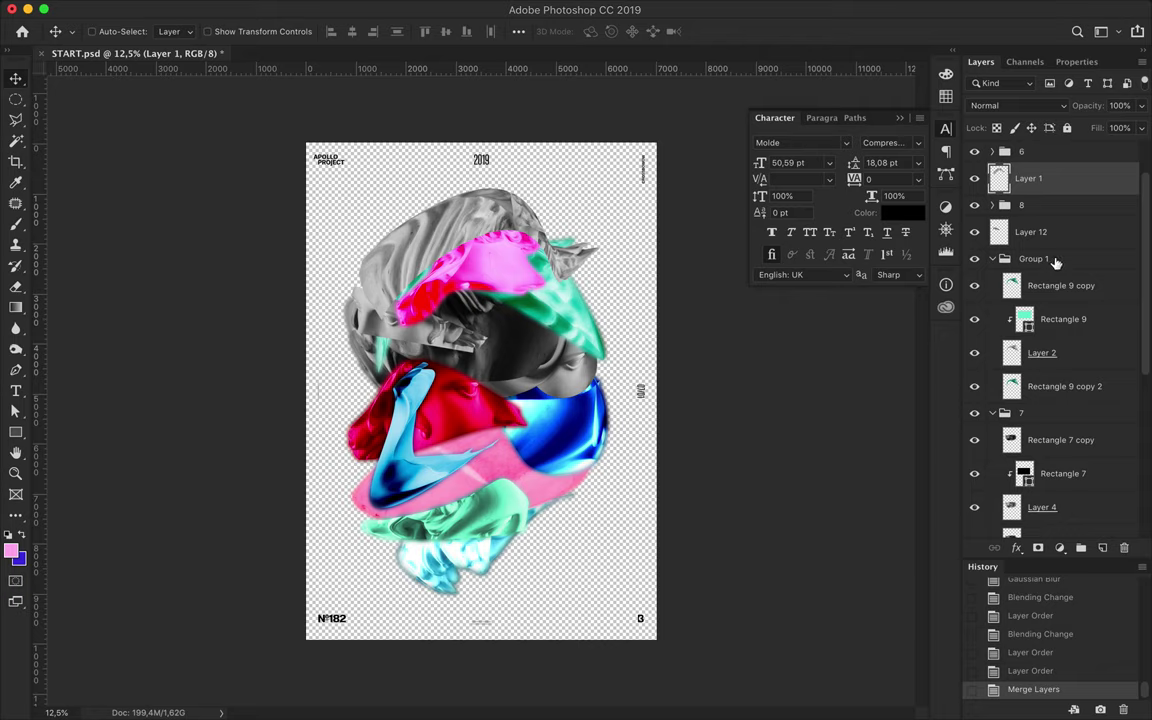
- Draw a light-blue rectangle across the sculpture top, clipped to Layer 1 at Linear Burn
{"action": "key", "text": "u"}
{"action": "left_click_drag", "start_coordinate": [604, 340], "coordinate": [612, 342]}
{"action": "left_click", "coordinate": [176, 31]}
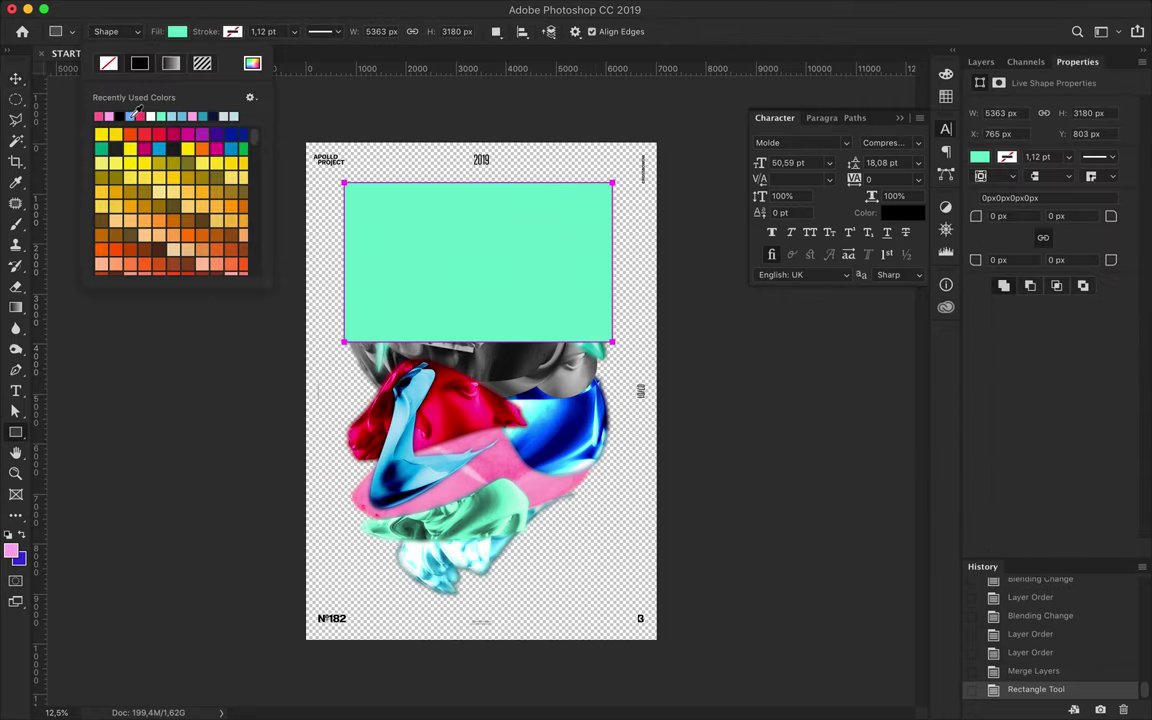
{"action": "left_click", "coordinate": [124, 100]}
{"action": "key", "text": "v"}
{"action": "left_click", "coordinate": [981, 62]}
{"action": "left_click", "coordinate": [988, 195], "text": "alt"}
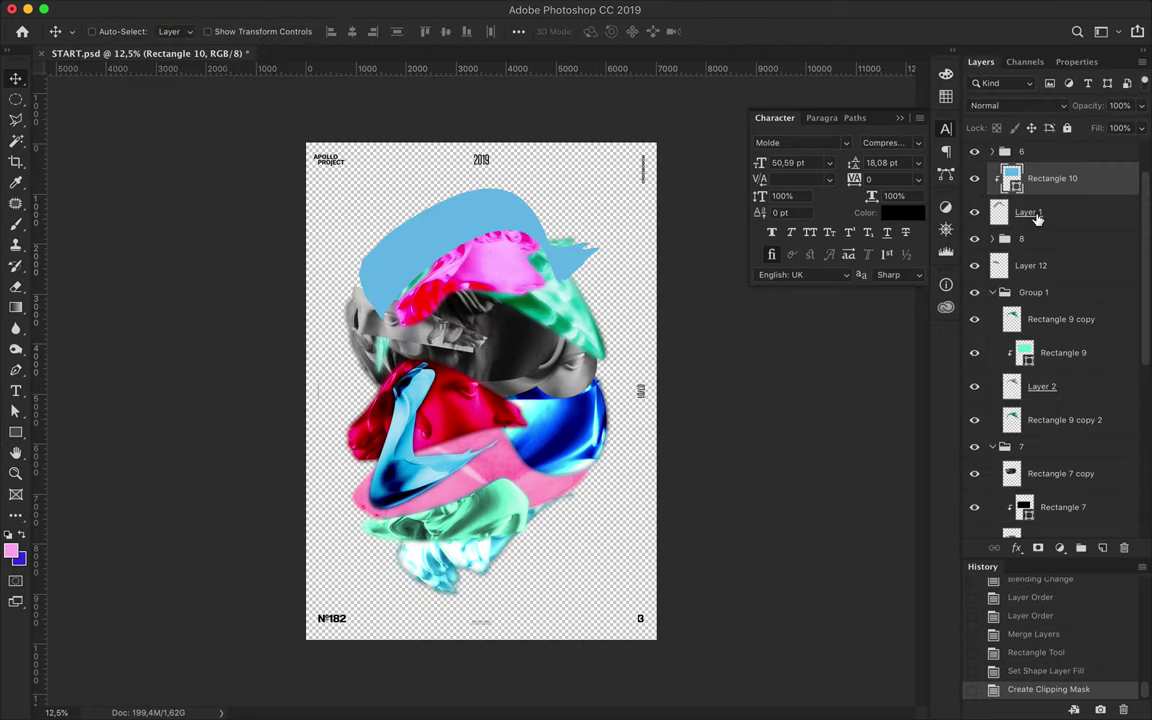
{"action": "left_click", "coordinate": [1018, 105]}
- Group the blue rectangle with Layer 1 as Group 2, then make a blurred merged copy
{"action": "left_click", "coordinate": [1052, 211], "text": "shift"}
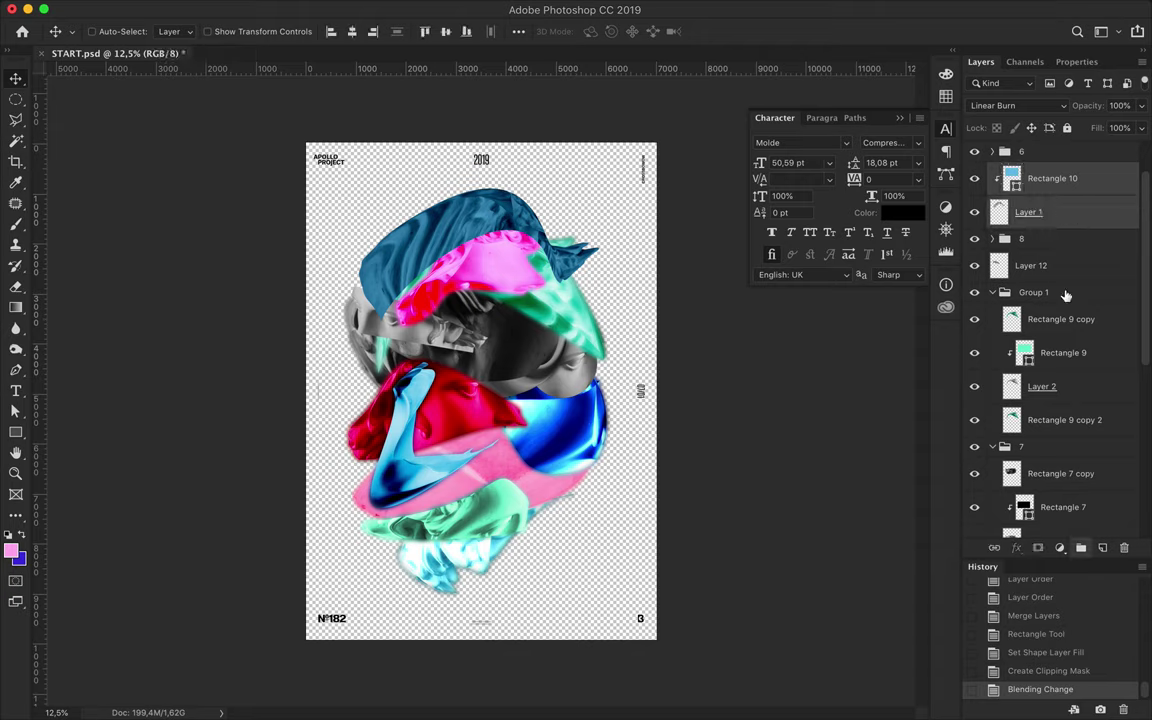
{"action": "key", "text": "ctrl+g"}
{"action": "left_click", "coordinate": [993, 172]}
{"action": "left_click_drag", "start_coordinate": [1055, 205], "coordinate": [1055, 199]}
{"action": "key", "text": "ctrl+e"}
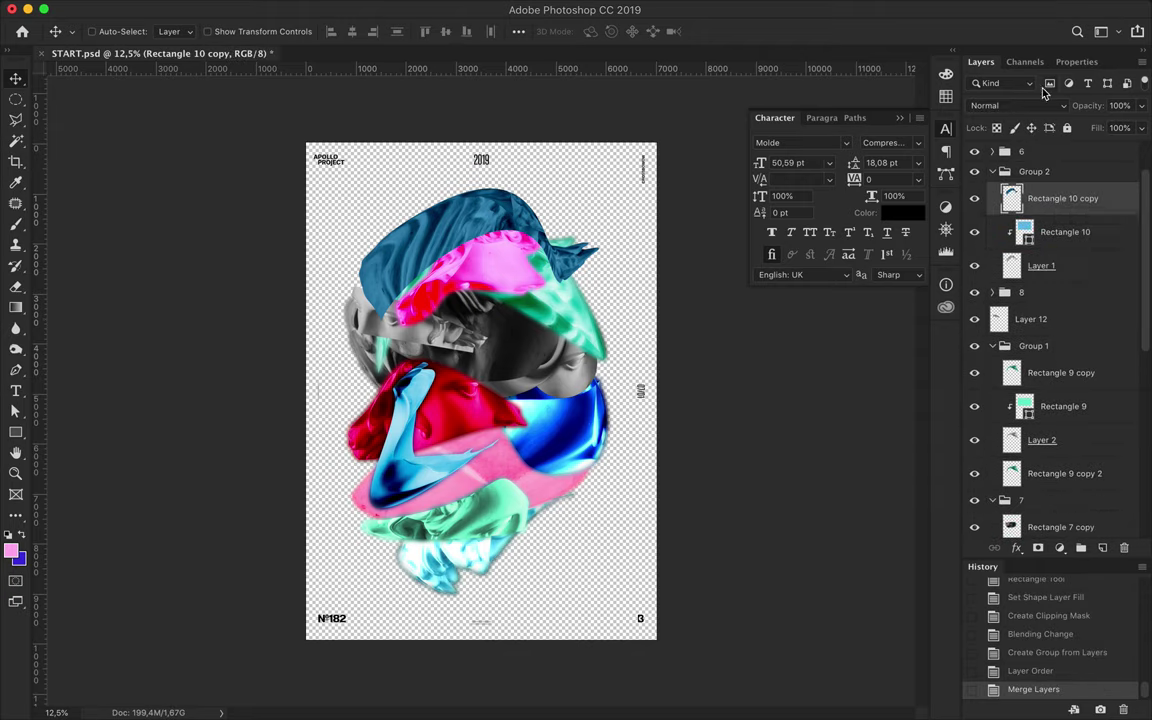
{"action": "left_click", "coordinate": [545, 8]}
{"action": "left_click", "coordinate": [441, 36]}
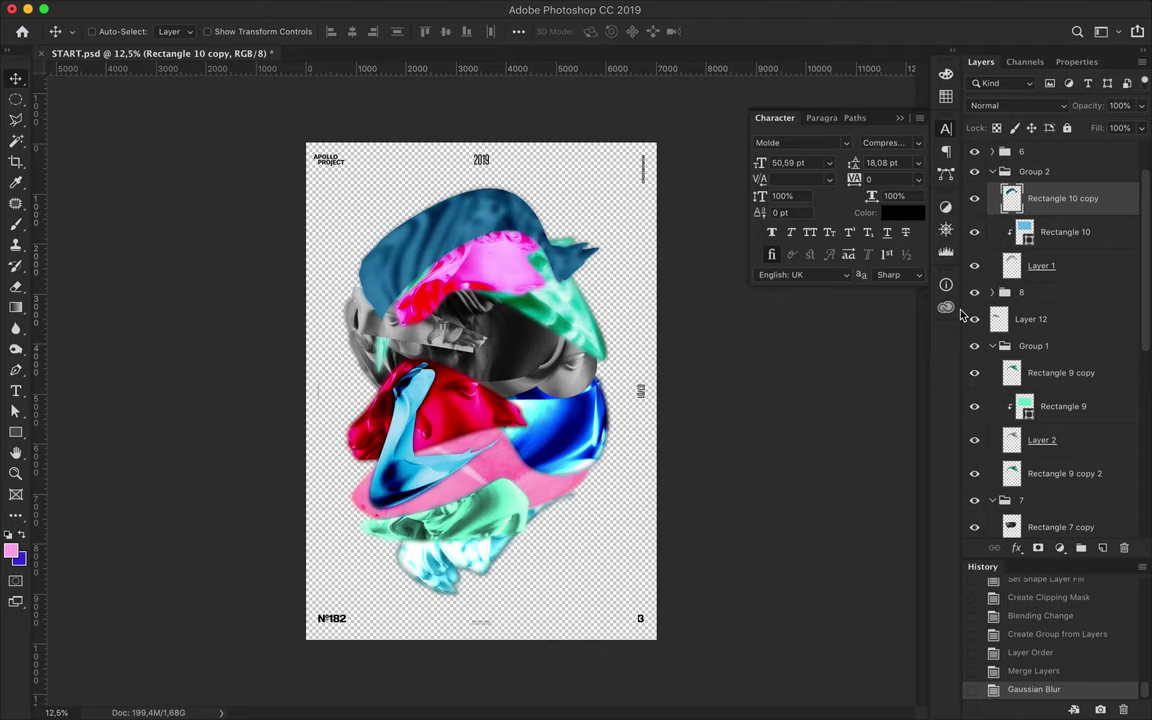
- Set the blurred copy to Color Dodge and add a merged Darken copy below Layer 1
{"action": "left_click", "coordinate": [1010, 105]}
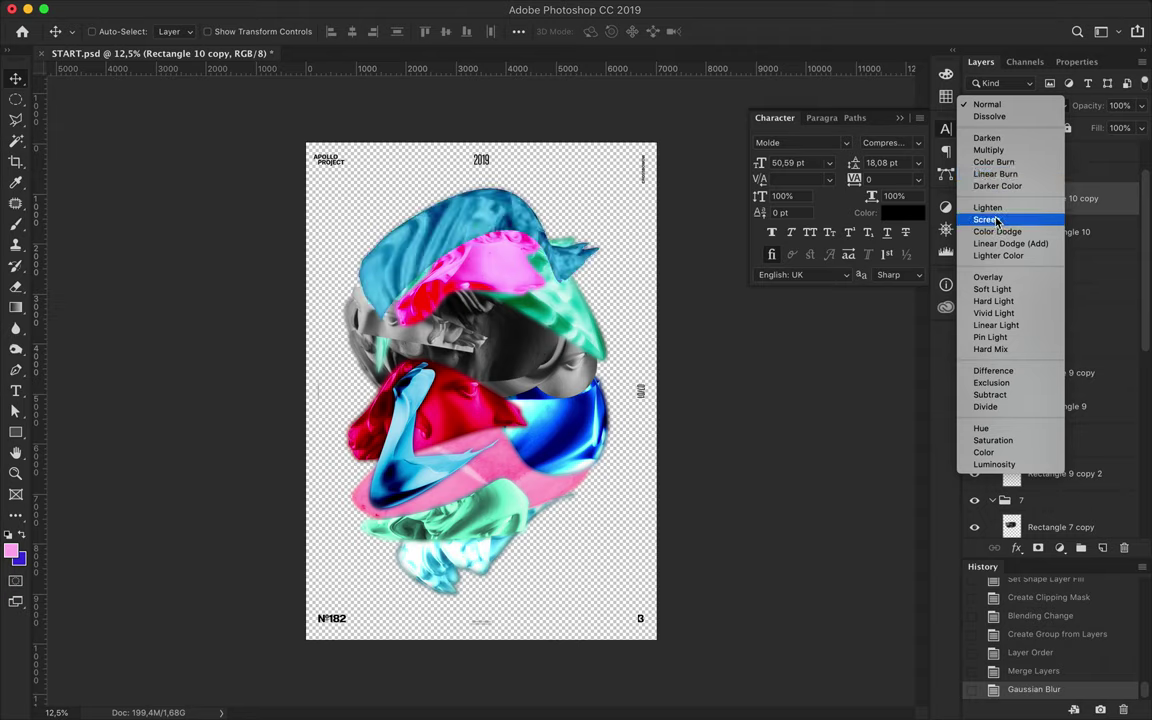
{"action": "left_click", "coordinate": [997, 231]}
{"action": "left_click_drag", "start_coordinate": [1079, 266], "coordinate": [1056, 309]}
{"action": "left_click", "coordinate": [1010, 105]}
{"action": "left_click", "coordinate": [1000, 49]}
{"action": "key", "text": "ctrl+e"}
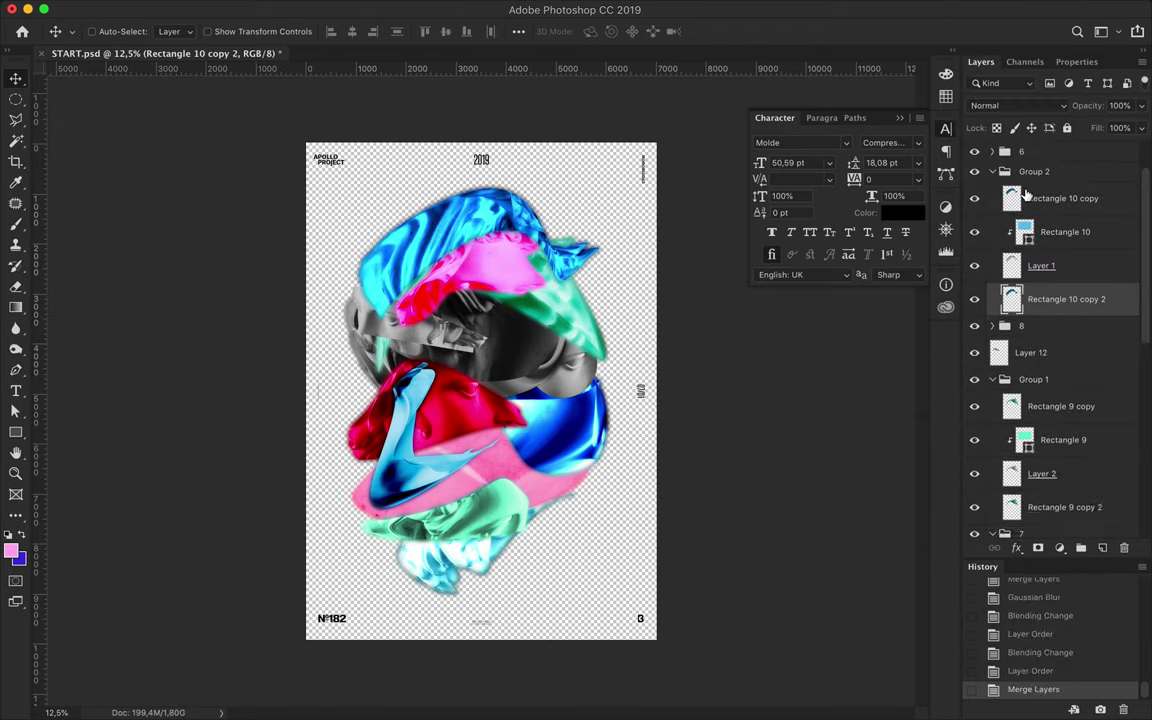
{"action": "left_click", "coordinate": [992, 171]}
{"action": "left_click", "coordinate": [1030, 218]}
- Draw a rectangle over the left middle slice and clip it to Layer 12
{"action": "key", "text": "u"}
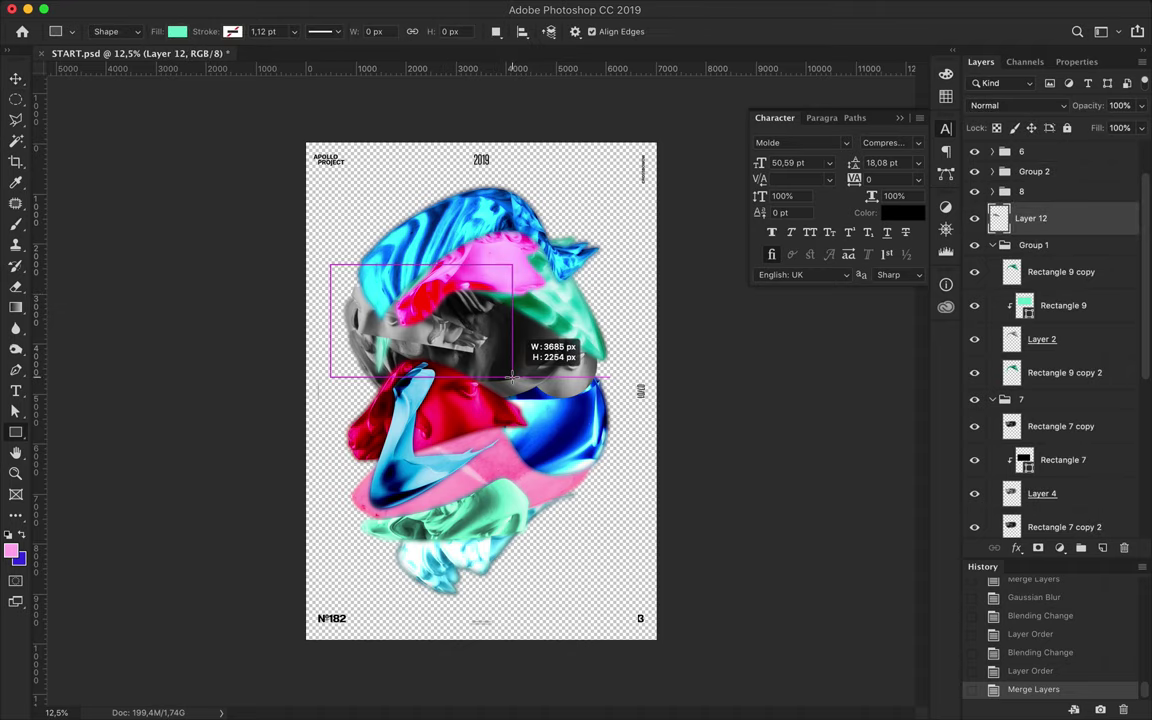
{"action": "left_click_drag", "start_coordinate": [512, 377], "coordinate": [512, 377]}
{"action": "left_click", "coordinate": [177, 31]}
{"action": "left_click", "coordinate": [100, 135]}
{"action": "left_click", "coordinate": [981, 62]}
{"action": "key", "text": "alt+ctrl+g"}
{"action": "left_click", "coordinate": [1040, 105]}
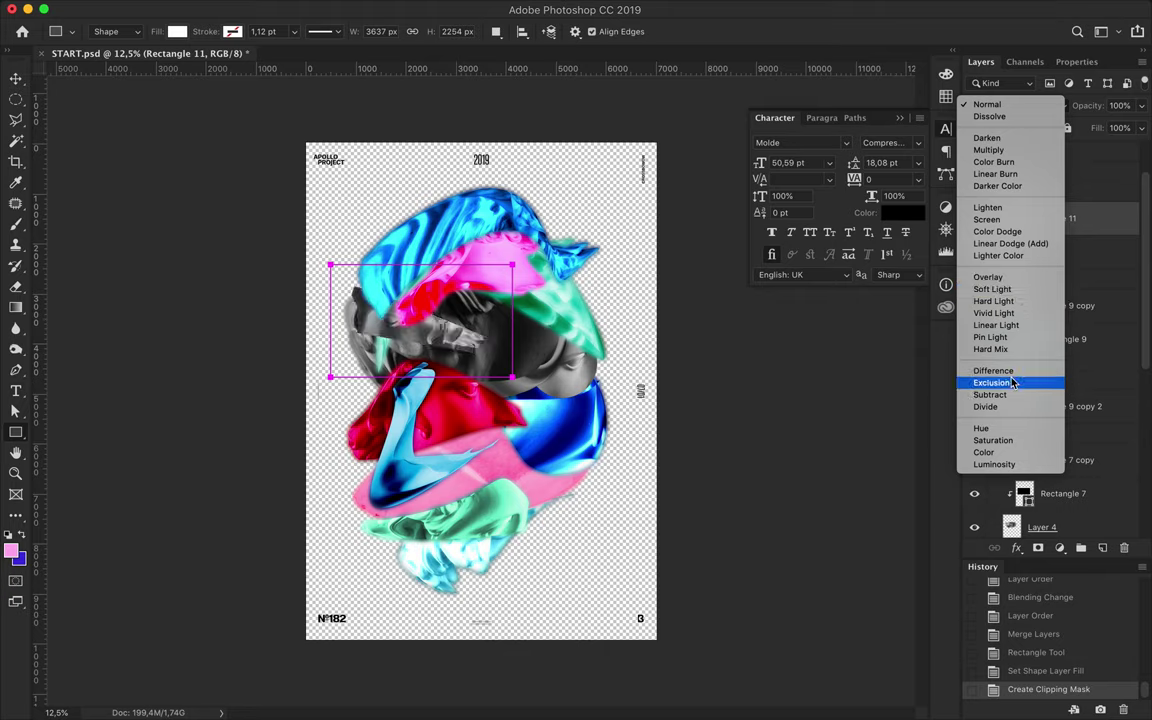
{"action": "key", "text": "Escape"}
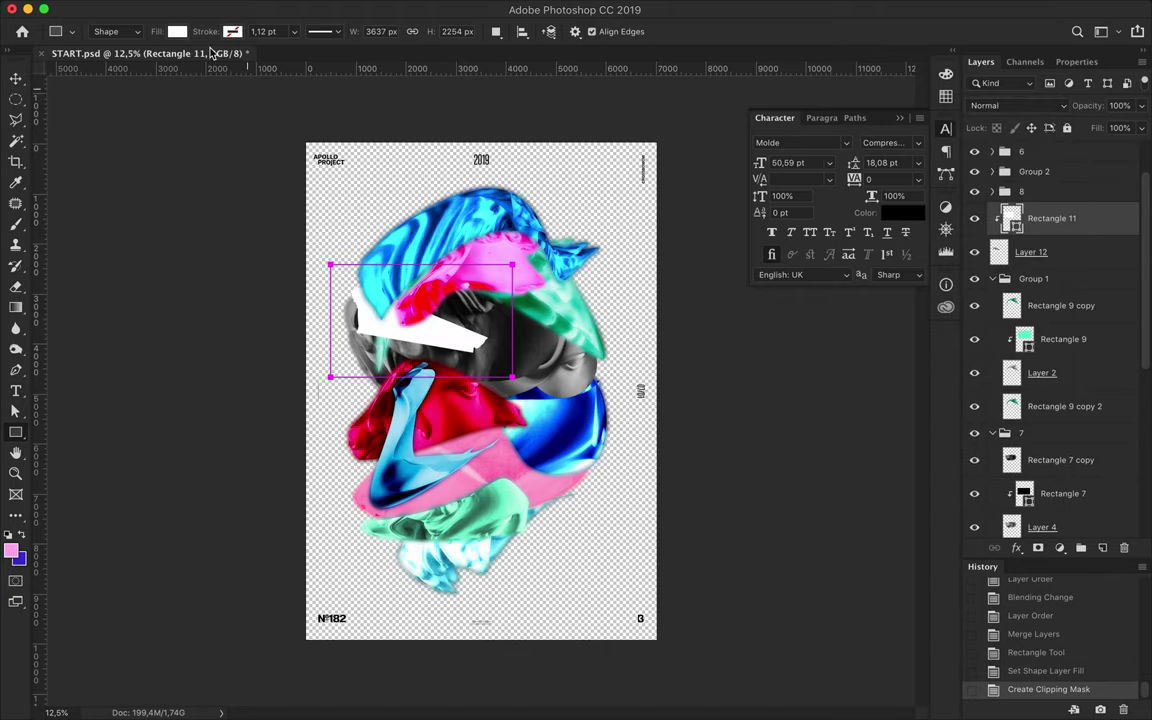
- Fill the rectangle teal, set Color Burn, and make a merged copy of the insert
{"action": "left_click", "coordinate": [177, 31]}
{"action": "left_click", "coordinate": [206, 115]}
{"action": "left_click", "coordinate": [1018, 105]}
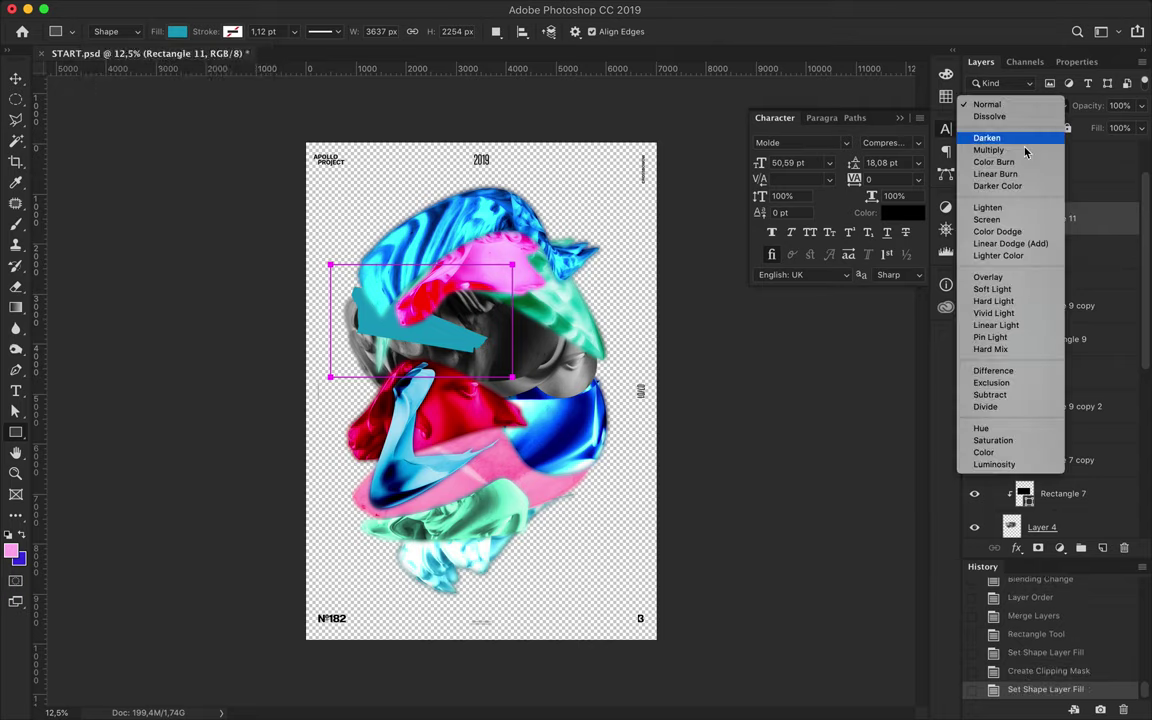
{"action": "left_click", "coordinate": [985, 149]}
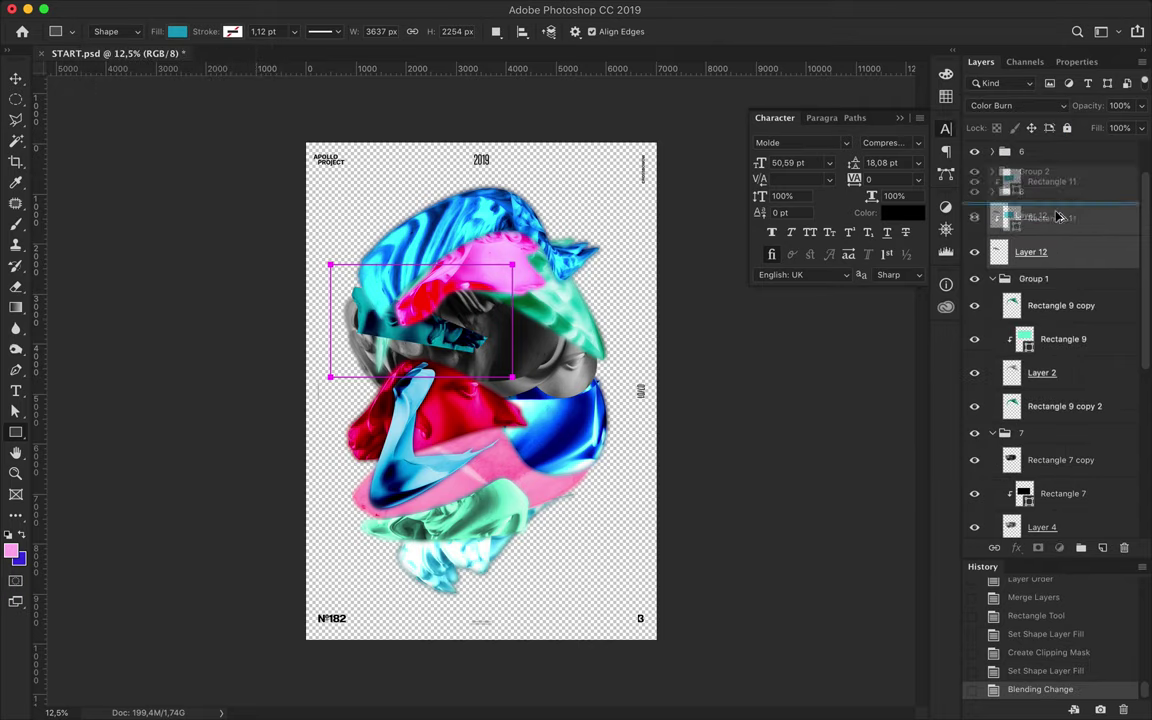
{"action": "left_click_drag", "start_coordinate": [1067, 257], "coordinate": [1062, 212]}
{"action": "key", "text": "ctrl+e"}
- Gaussian-blur the copy, set it to Pin Light, and place another copy below Layer 12
{"action": "left_click", "coordinate": [347, 8]}
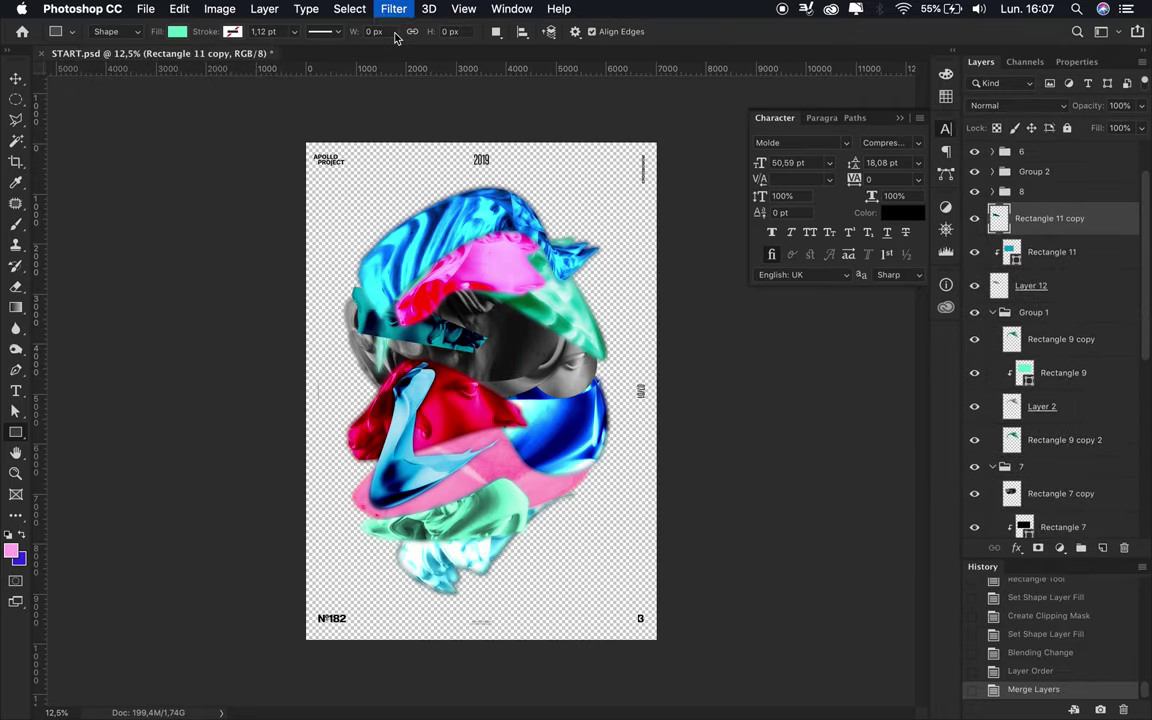
{"action": "left_click", "coordinate": [391, 28]}
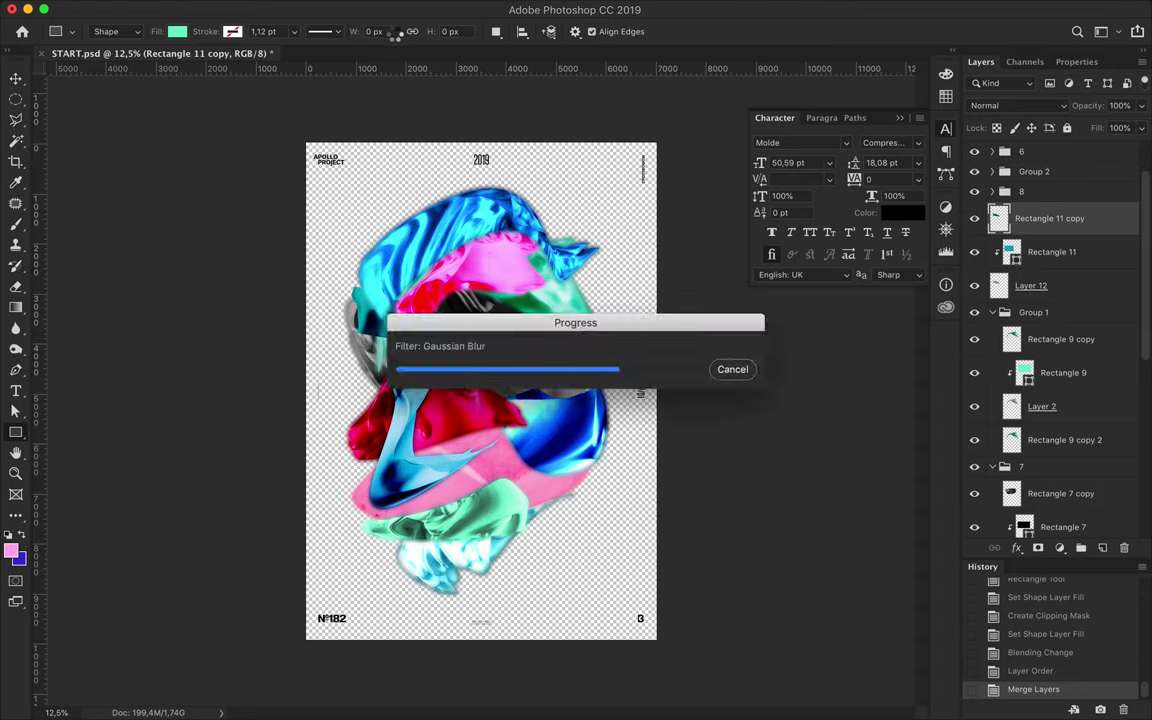
{"action": "left_click", "coordinate": [1018, 105]}
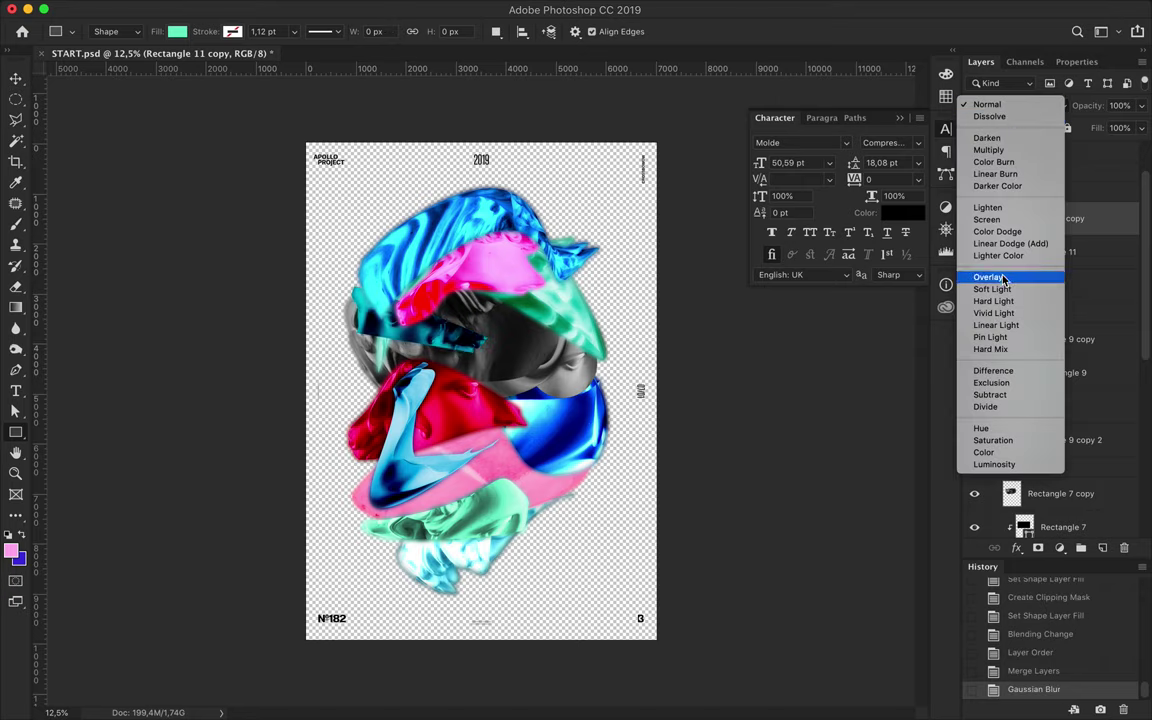
{"action": "left_click", "coordinate": [992, 337]}
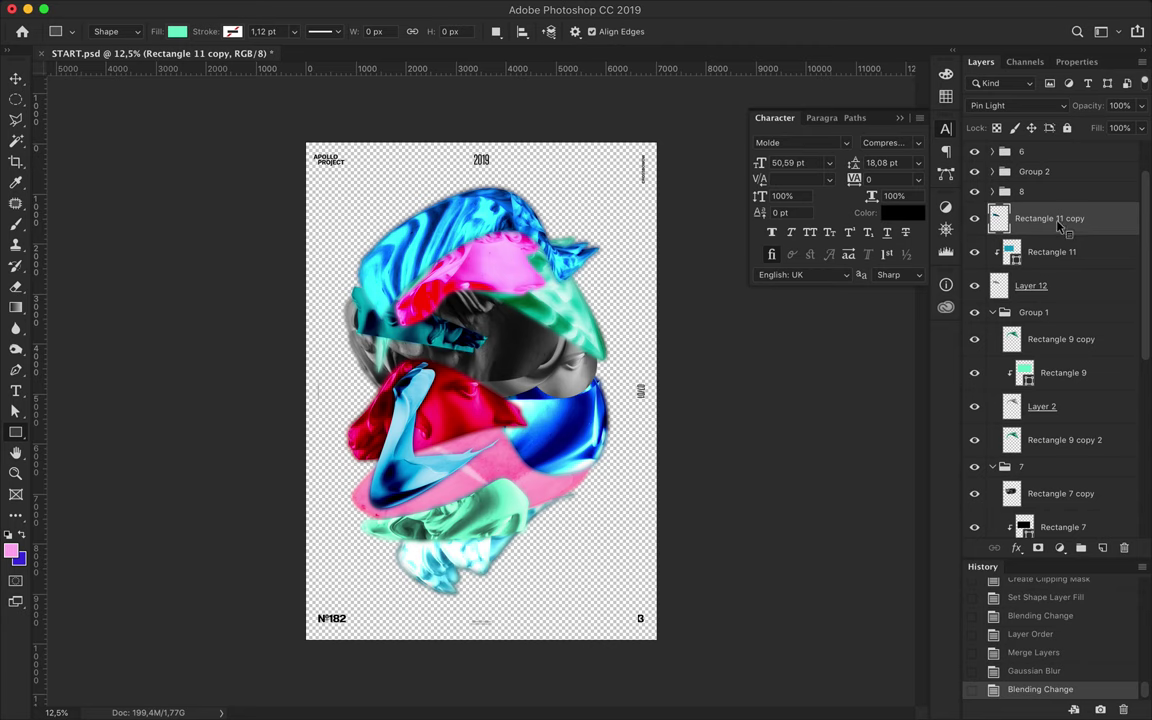
{"action": "left_click_drag", "start_coordinate": [1060, 228], "coordinate": [1050, 300]}
{"action": "scroll", "coordinate": [481, 391], "scroll_direction": "up", "scroll_amount": 3}
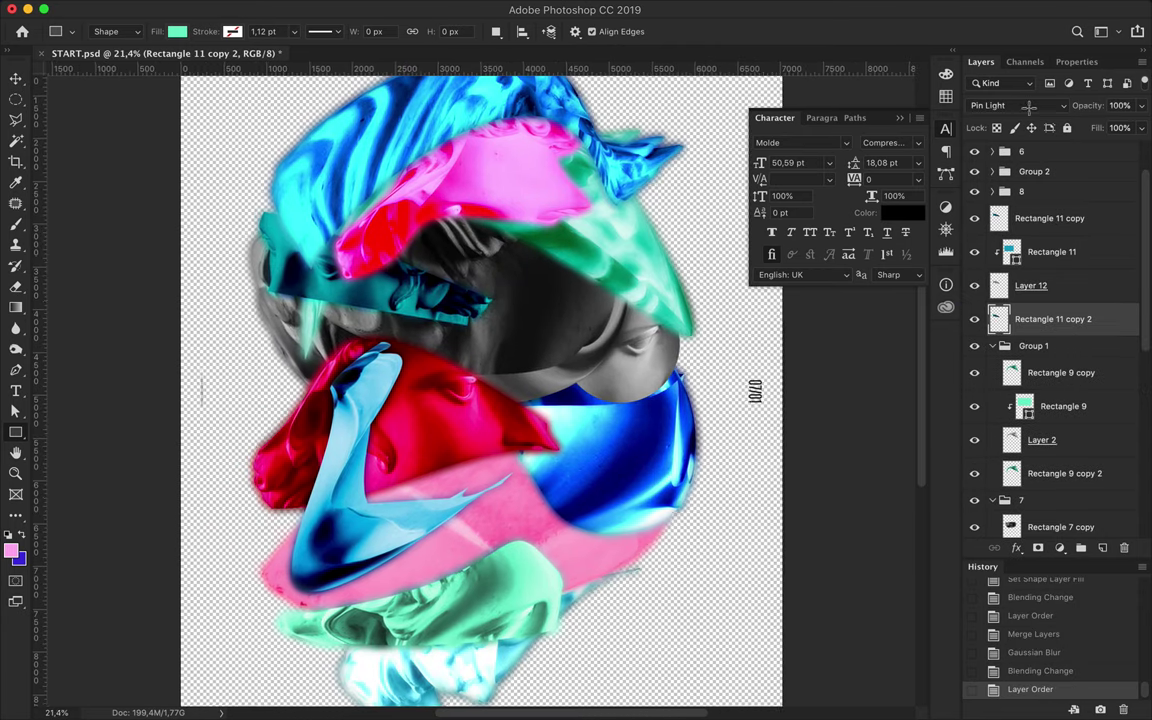
- Set the lower copy to Darken, merge its duplicate, and group all four layers as Group 3
{"action": "left_click", "coordinate": [1030, 107]}
{"action": "left_click", "coordinate": [1015, 44]}
{"action": "left_click_drag", "start_coordinate": [1050, 319], "coordinate": [1050, 340]}
{"action": "left_click", "coordinate": [1050, 322], "text": "shift"}
{"action": "key", "text": "ctrl+e"}
{"action": "left_click", "coordinate": [1035, 230], "text": "shift"}
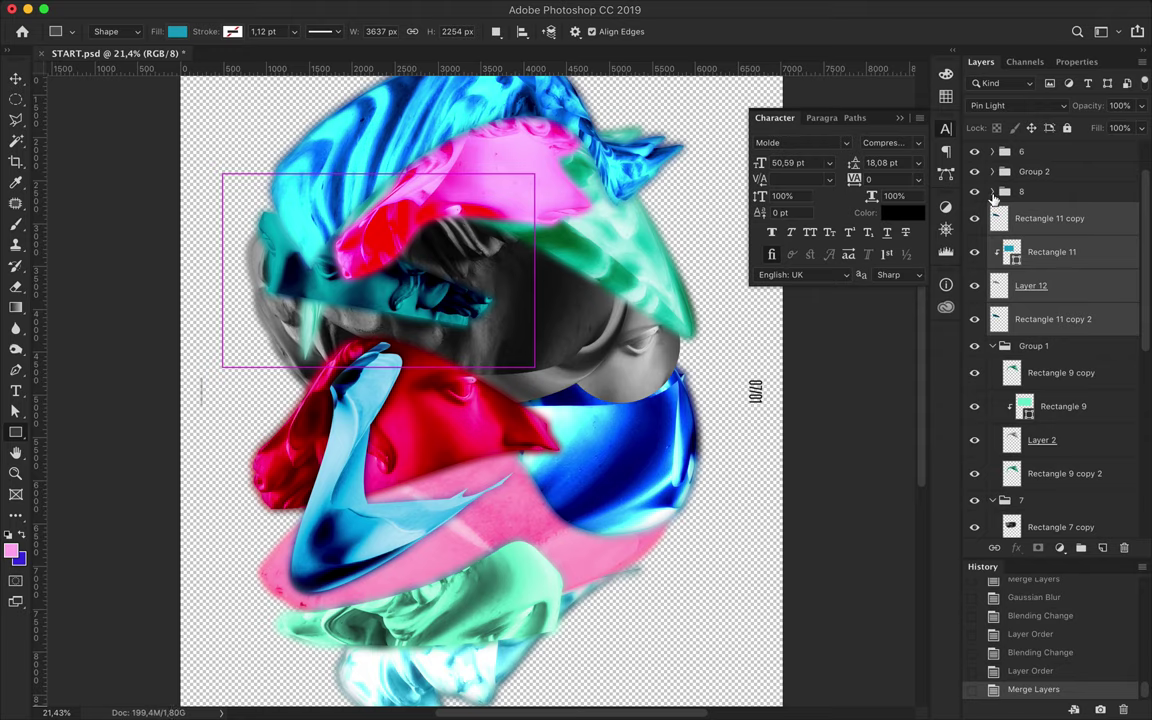
{"action": "left_click", "coordinate": [1080, 551]}
{"action": "key", "text": "v"}
{"action": "key", "text": "ctrl+v"}
- Draw a pink rectangle over the right middle slice of the bust
{"action": "key", "text": "a"}
{"action": "key", "text": "u"}
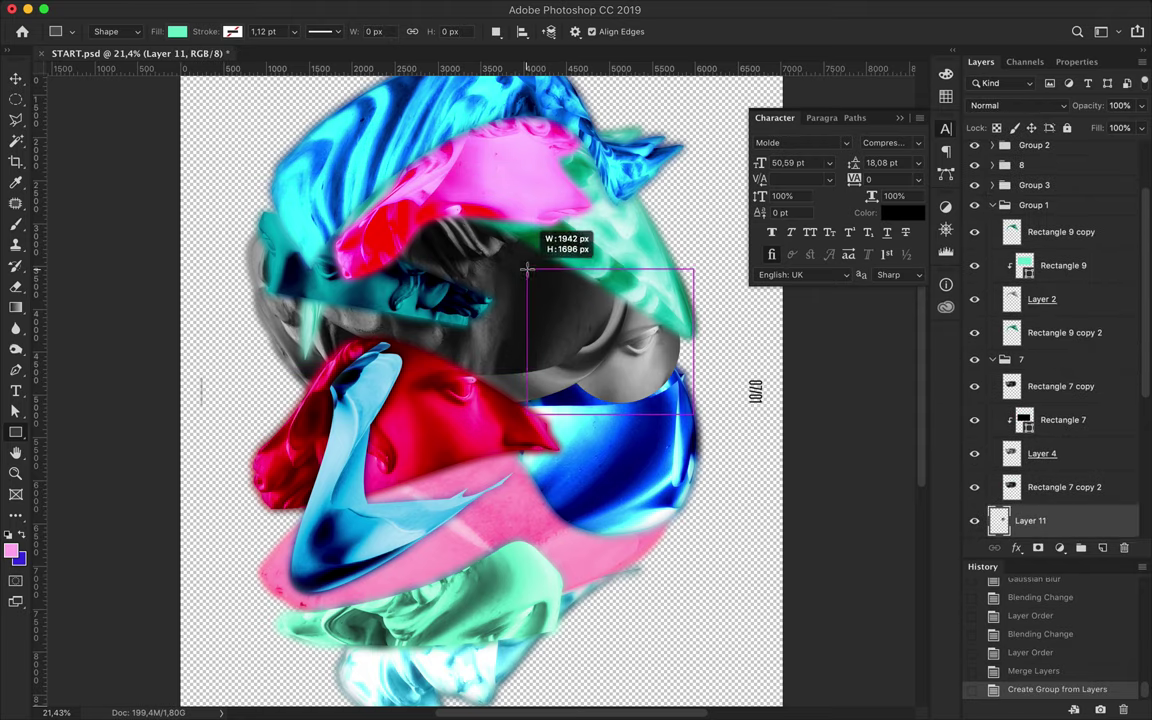
{"action": "left_click_drag", "start_coordinate": [527, 268], "coordinate": [540, 252]}
{"action": "key", "text": "a"}
{"action": "left_click", "coordinate": [238, 31]}
{"action": "left_click", "coordinate": [212, 116]}
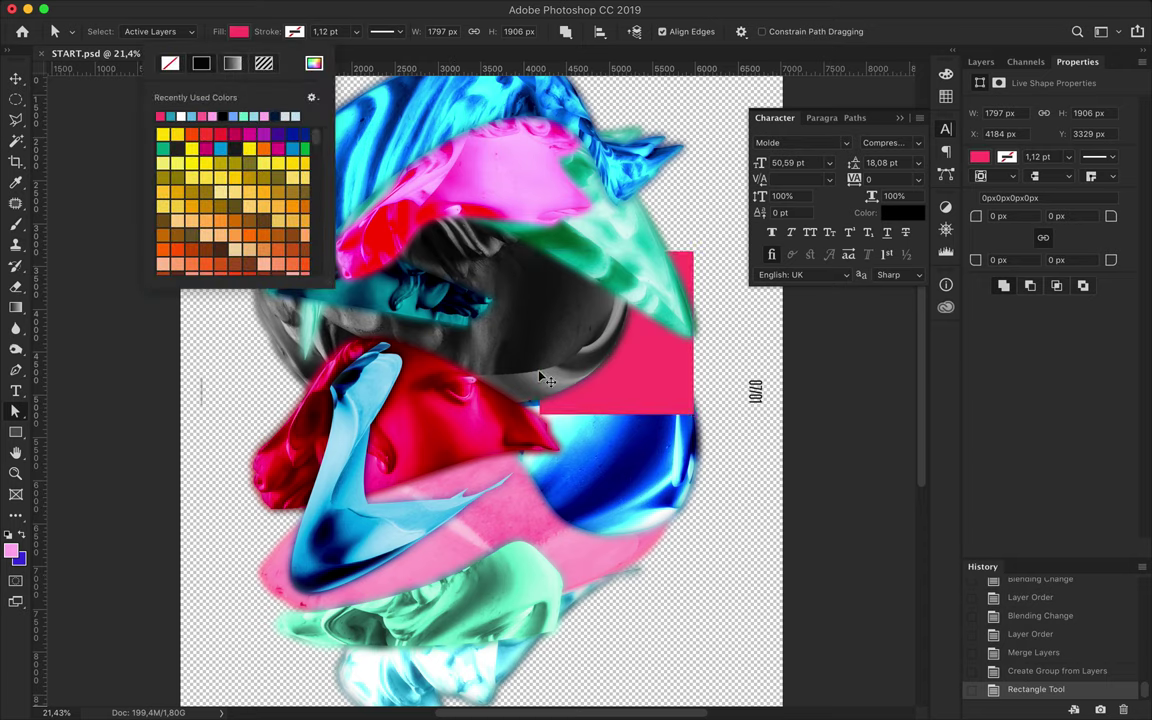
{"action": "left_click", "coordinate": [981, 61]}
{"action": "scroll", "coordinate": [1050, 400], "scroll_direction": "down", "scroll_amount": 2}
- Set the pink rectangle to Darken, clip it to Layer 11, and merge the copies
{"action": "left_click", "coordinate": [1040, 106]}
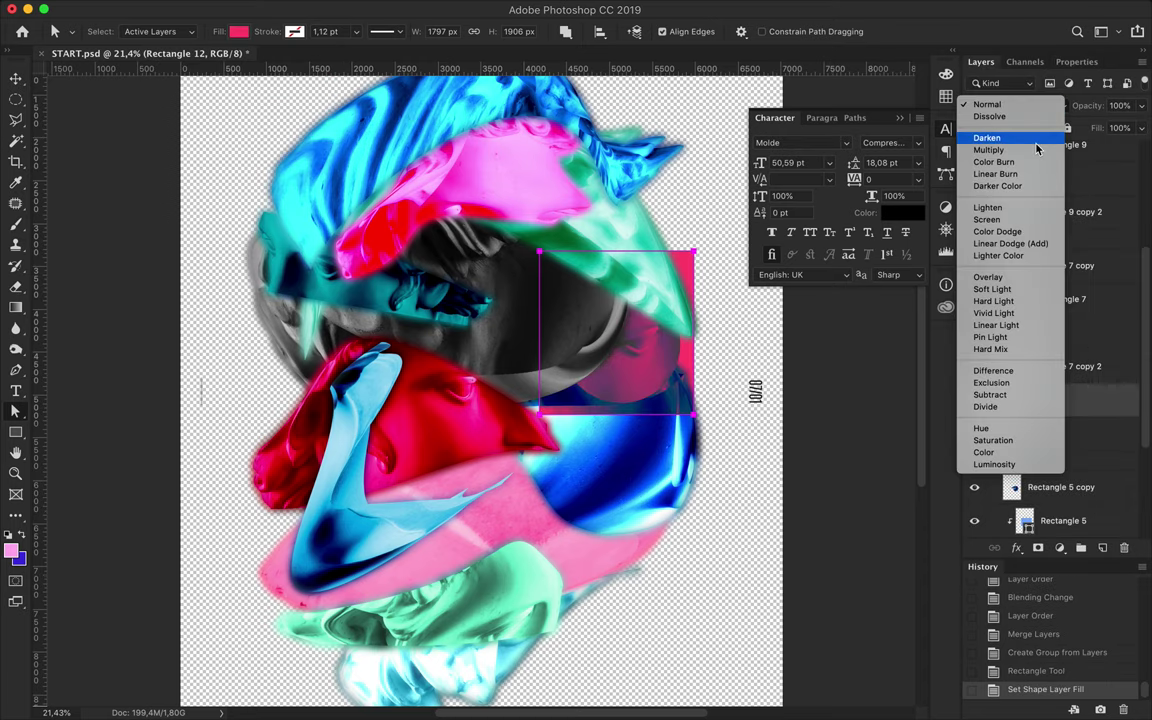
{"action": "left_click", "coordinate": [1036, 140]}
{"action": "left_click", "coordinate": [995, 416], "text": "alt"}
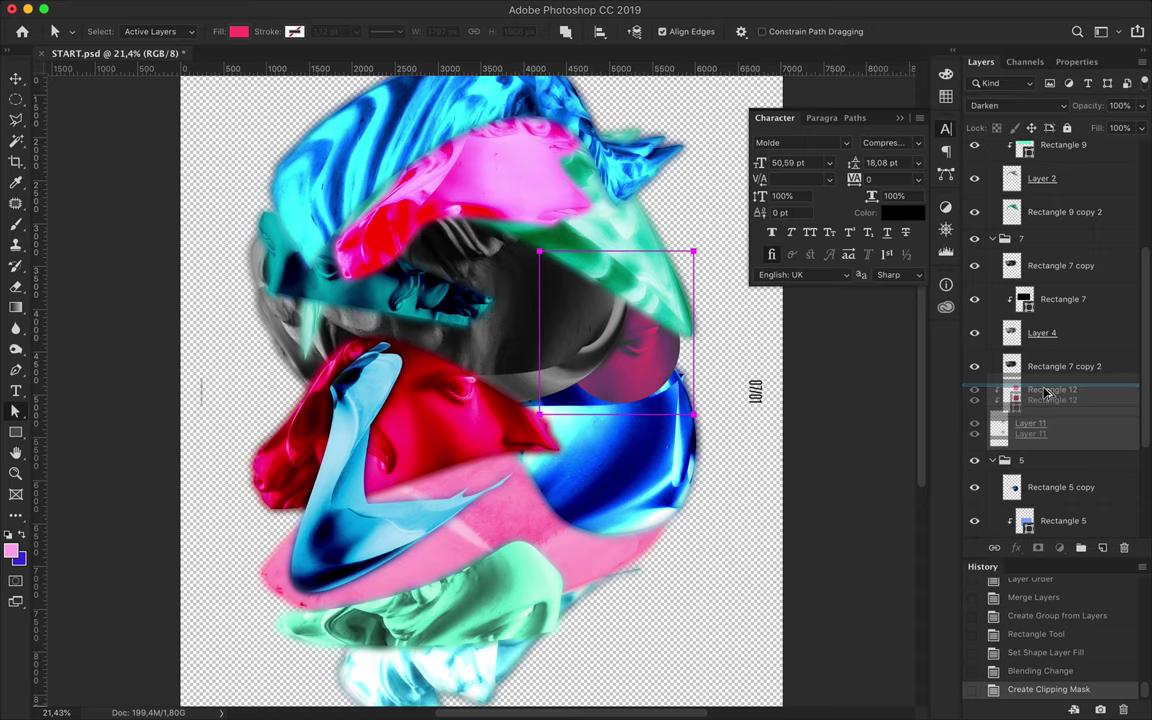
{"action": "left_click_drag", "start_coordinate": [1045, 392], "coordinate": [1045, 388], "text": "alt"}
{"action": "key", "text": "ctrl+e"}
- Blur the merged pink patch, set it to Overlay, and duplicate it below Layer 11
{"action": "left_click", "coordinate": [391, 9]}
{"action": "key", "text": "Escape"}
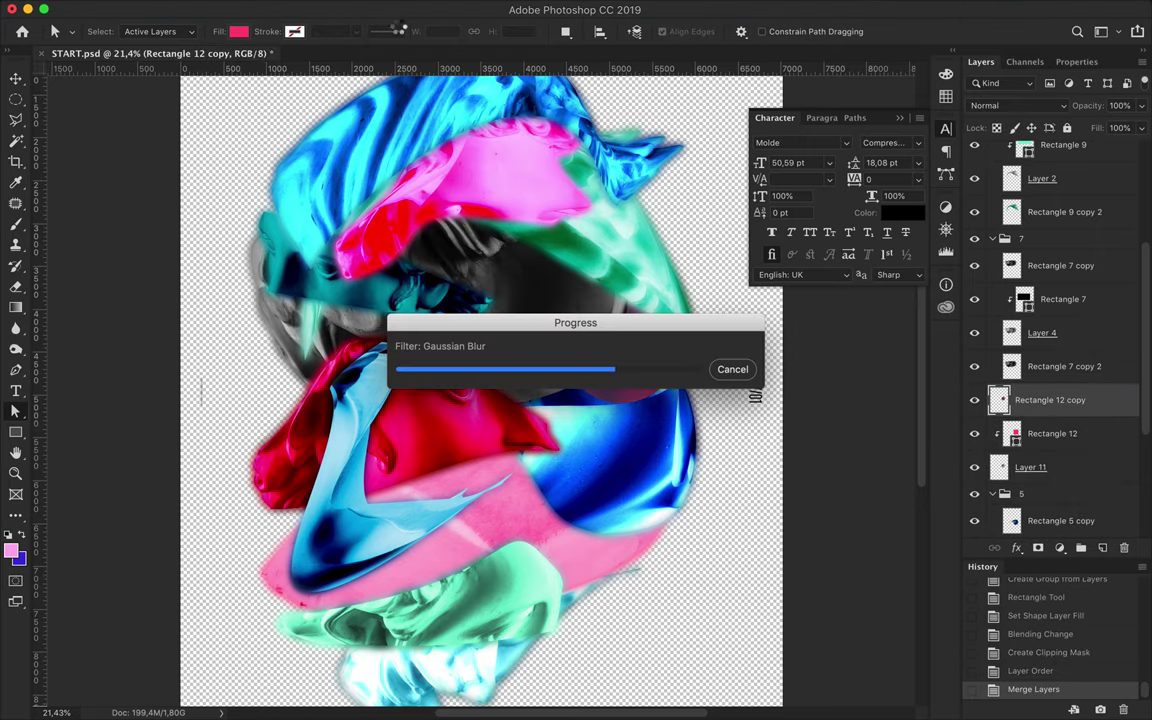
{"action": "left_click", "coordinate": [1031, 106]}
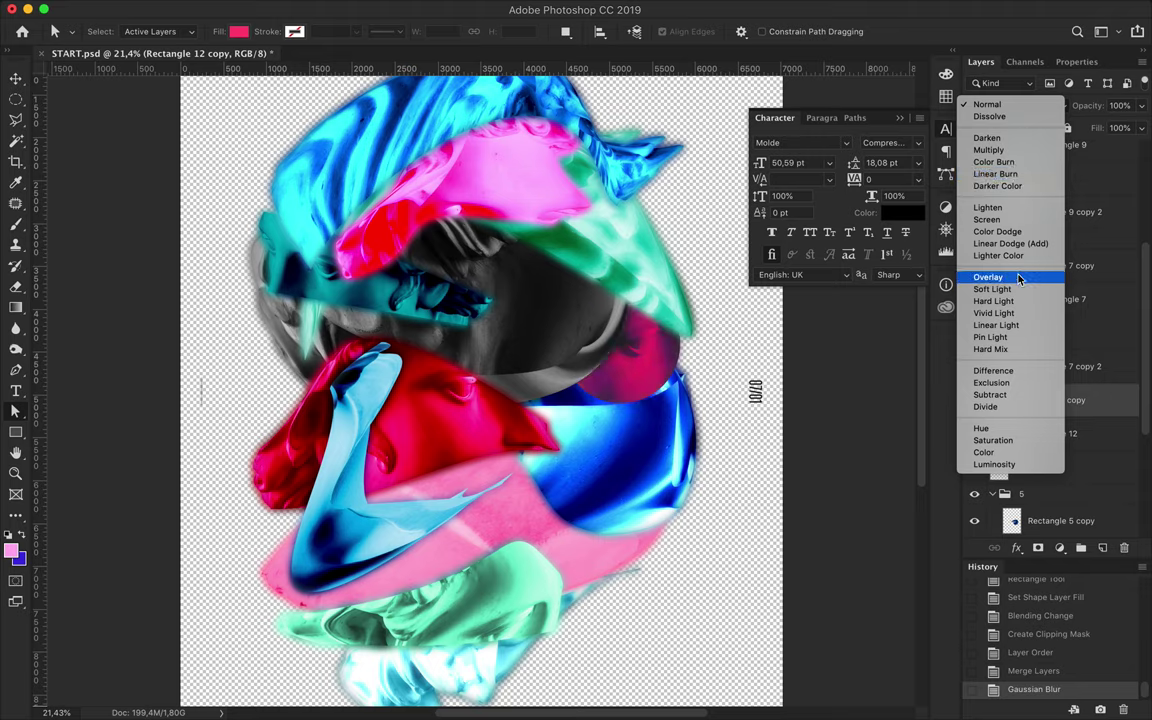
{"action": "left_click", "coordinate": [1017, 279]}
{"action": "left_click_drag", "start_coordinate": [1050, 337], "coordinate": [1050, 428]}
- Try Hard Mix on the lower copy, then settle on Darken
{"action": "left_click", "coordinate": [1015, 106]}
{"action": "left_click", "coordinate": [990, 178]}
{"action": "left_click", "coordinate": [1015, 106]}
{"action": "left_click", "coordinate": [990, 46]}
- Merge further patch copies, set the result to Overlay, and group the pink layers
{"action": "mouse_move", "coordinate": [1050, 443]}
{"action": "left_mouse_down"}
{"action": "mouse_move", "coordinate": [1045, 470]}
{"action": "mouse_move", "coordinate": [1041, 457]}
{"action": "left_mouse_up"}
{"action": "left_click", "coordinate": [1041, 457], "text": "shift"}
{"action": "key", "text": "ctrl+e"}
{"action": "left_click", "coordinate": [1015, 106]}
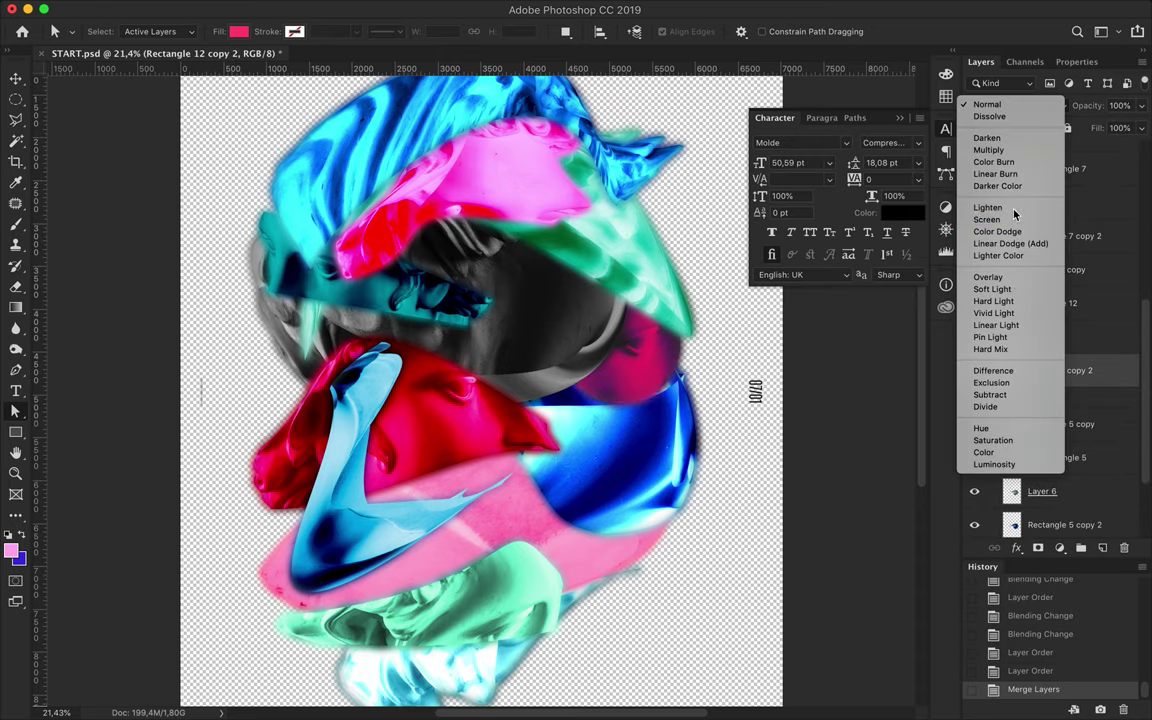
{"action": "left_click", "coordinate": [1028, 277]}
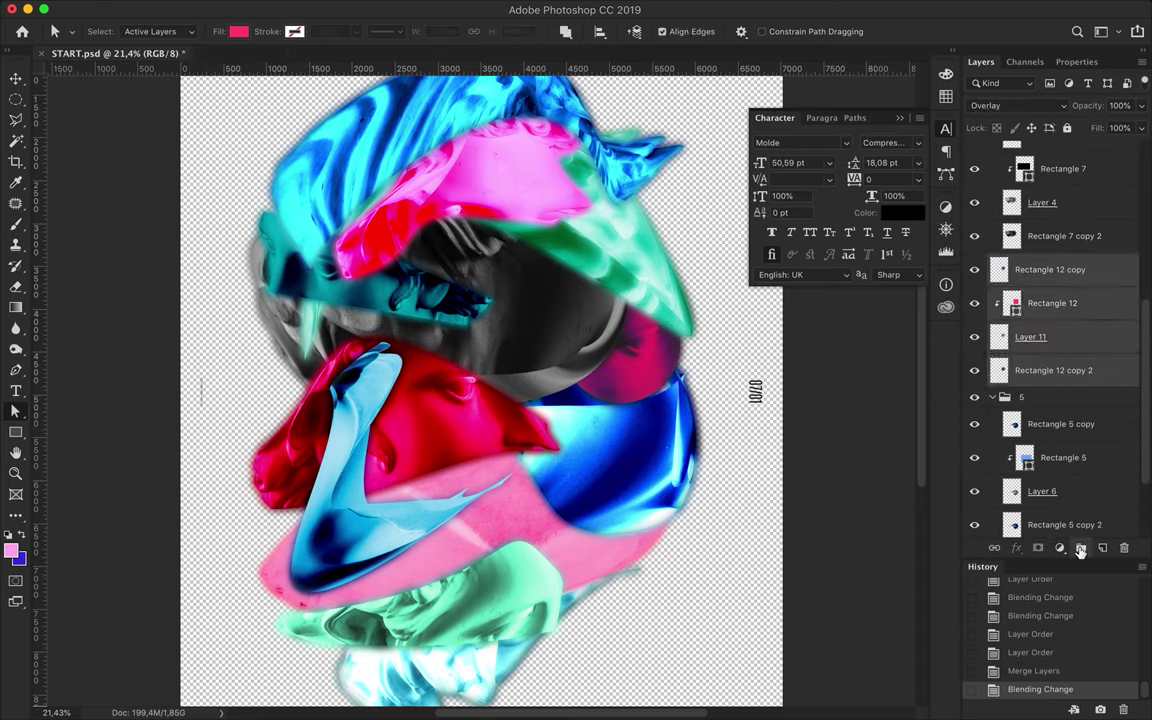
{"action": "left_click", "coordinate": [1080, 550]}
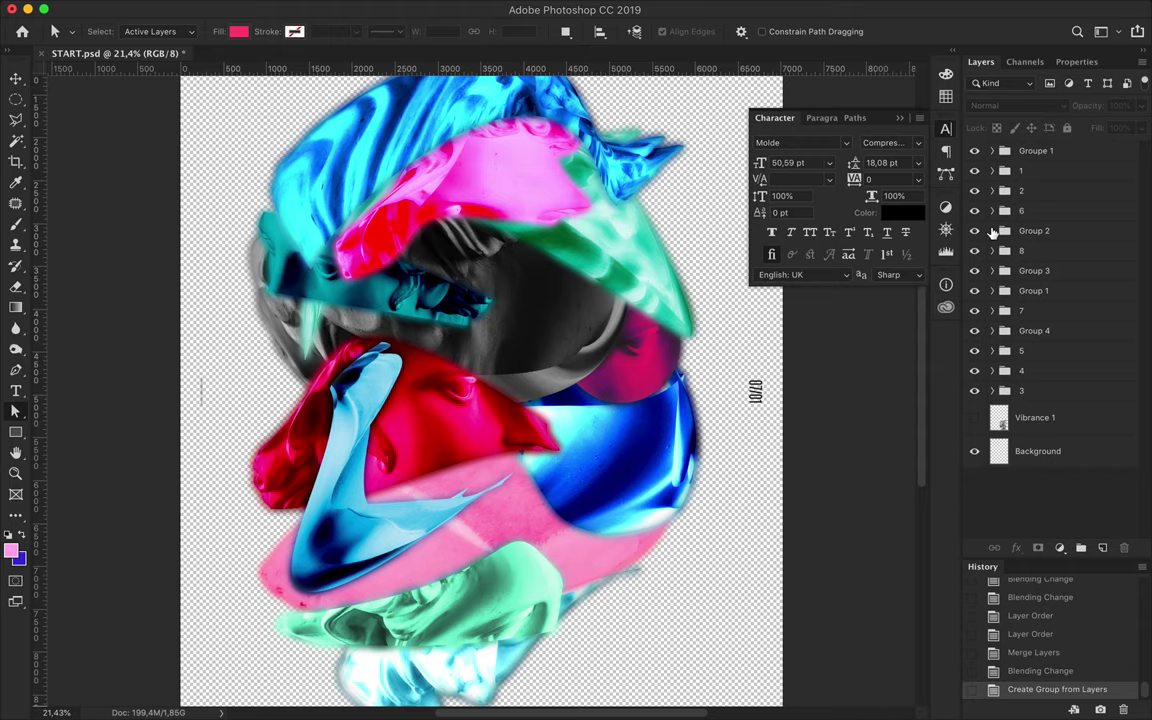
- Draw a rectangle covering the whole poster
{"action": "scroll", "coordinate": [658, 314], "scroll_direction": "down", "scroll_amount": 2}
{"action": "scroll", "coordinate": [658, 314], "scroll_direction": "down", "scroll_amount": 2}
{"action": "scroll", "coordinate": [658, 314], "scroll_direction": "down", "scroll_amount": 2}
{"action": "key", "text": "u"}
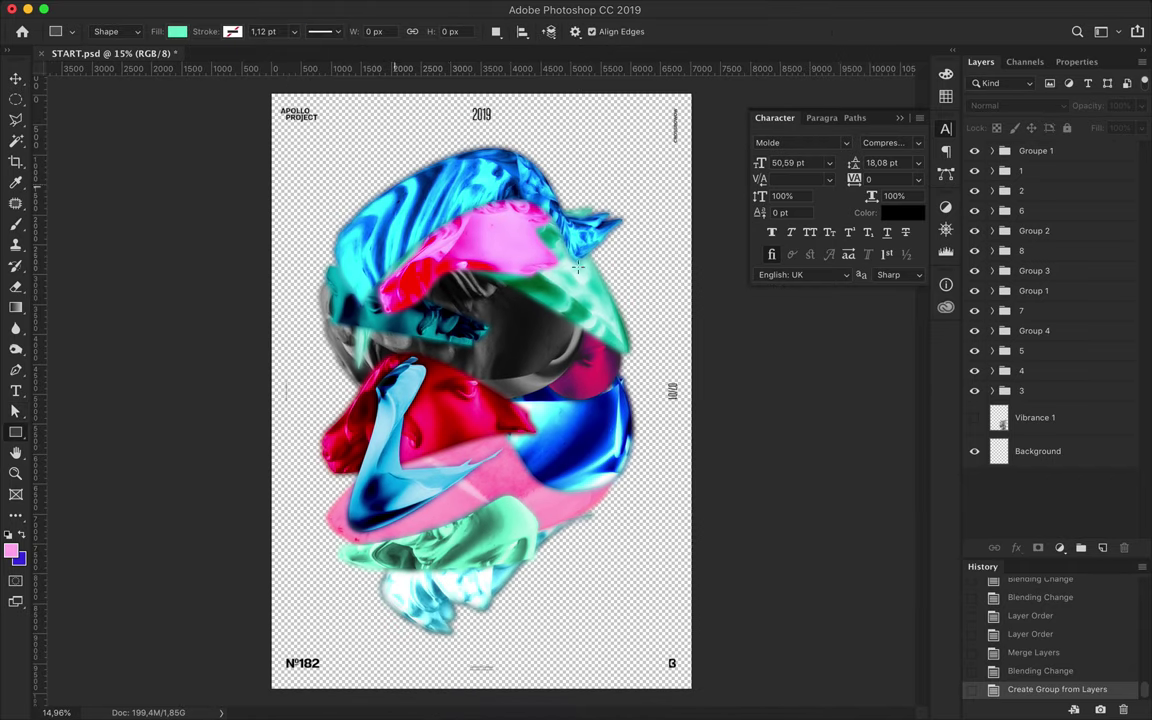
{"action": "left_click_drag", "start_coordinate": [268, 90], "coordinate": [698, 694]}
- Fill the full-canvas rectangle with the dark navy sampled from the artwork
{"action": "left_click", "coordinate": [238, 31]}
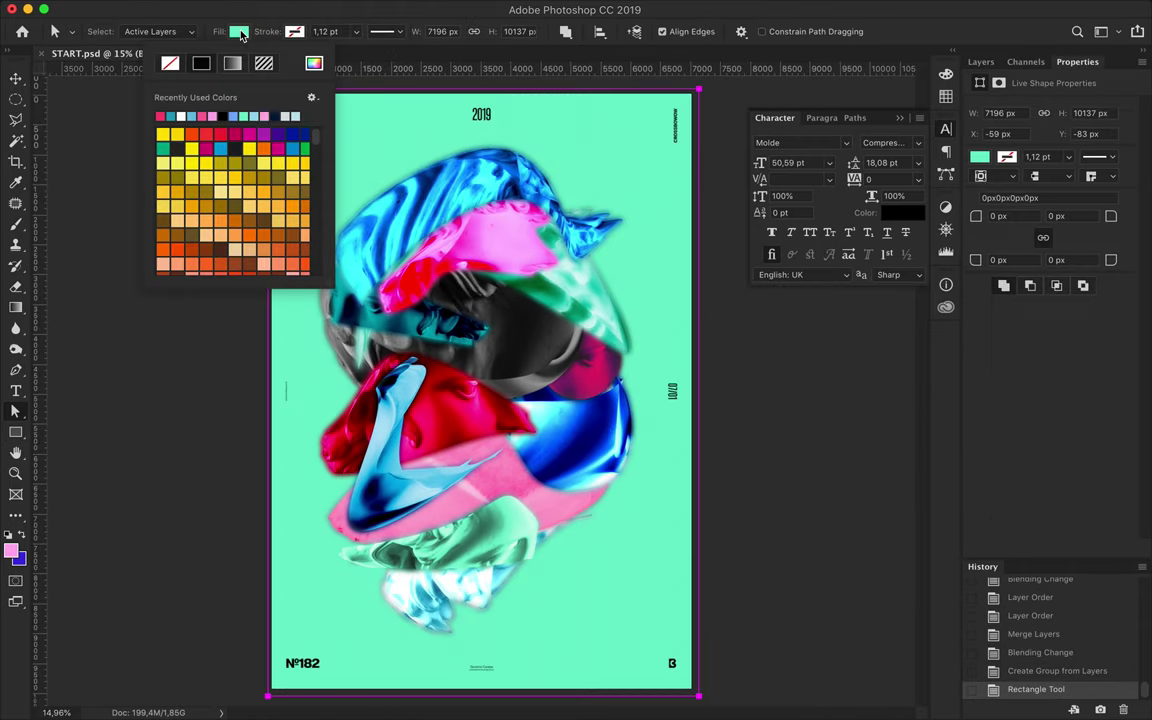
{"action": "key", "text": "Escape"}
{"action": "key", "text": "i"}
{"action": "left_click", "coordinate": [432, 292]}
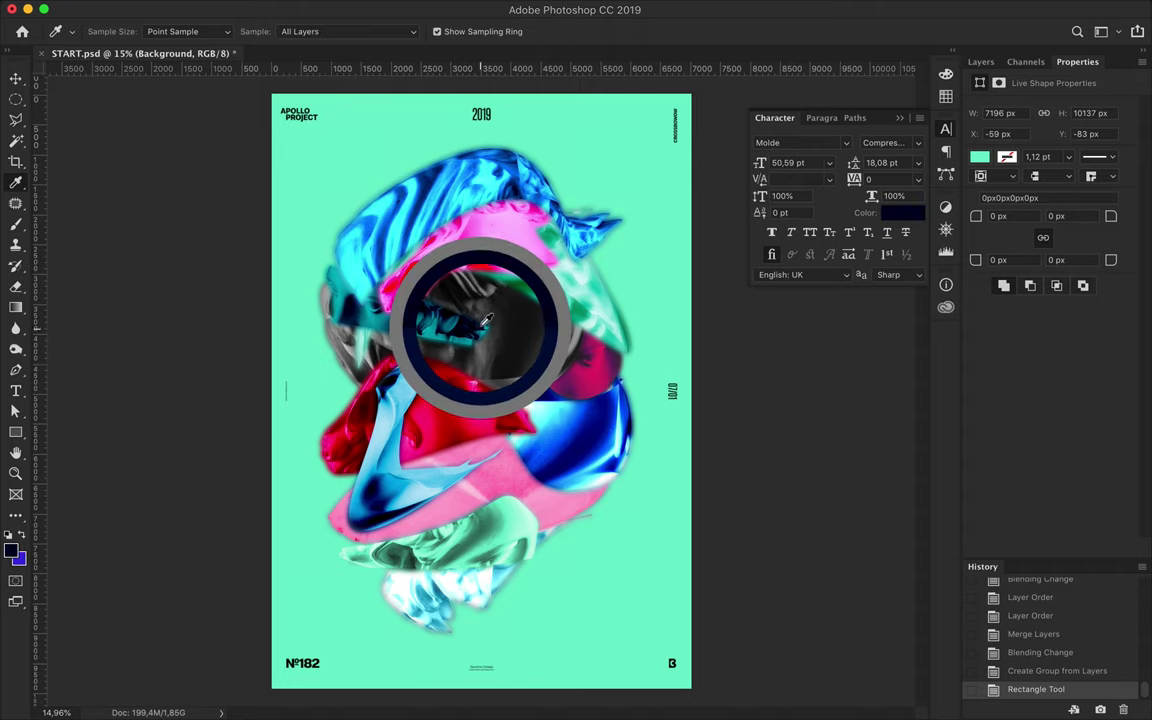
{"action": "key", "text": "u"}
{"action": "left_click", "coordinate": [238, 31]}
{"action": "left_click", "coordinate": [314, 63]}
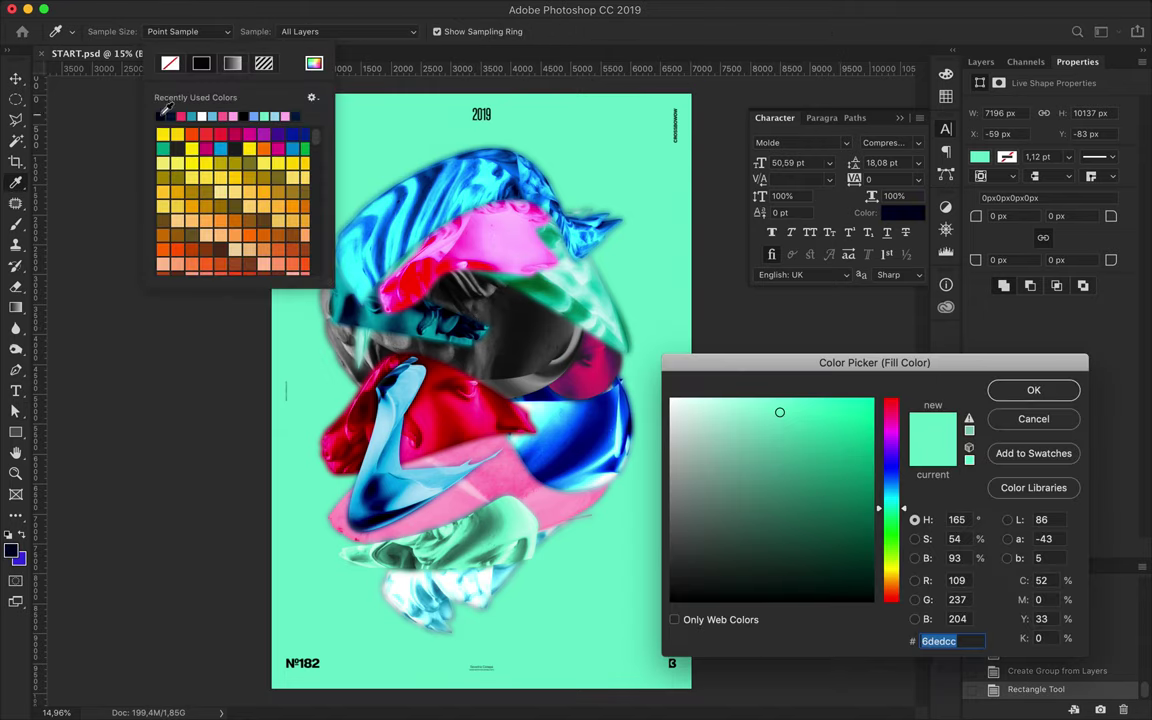
{"action": "key", "text": "Return"}
{"action": "left_click", "coordinate": [162, 116]}
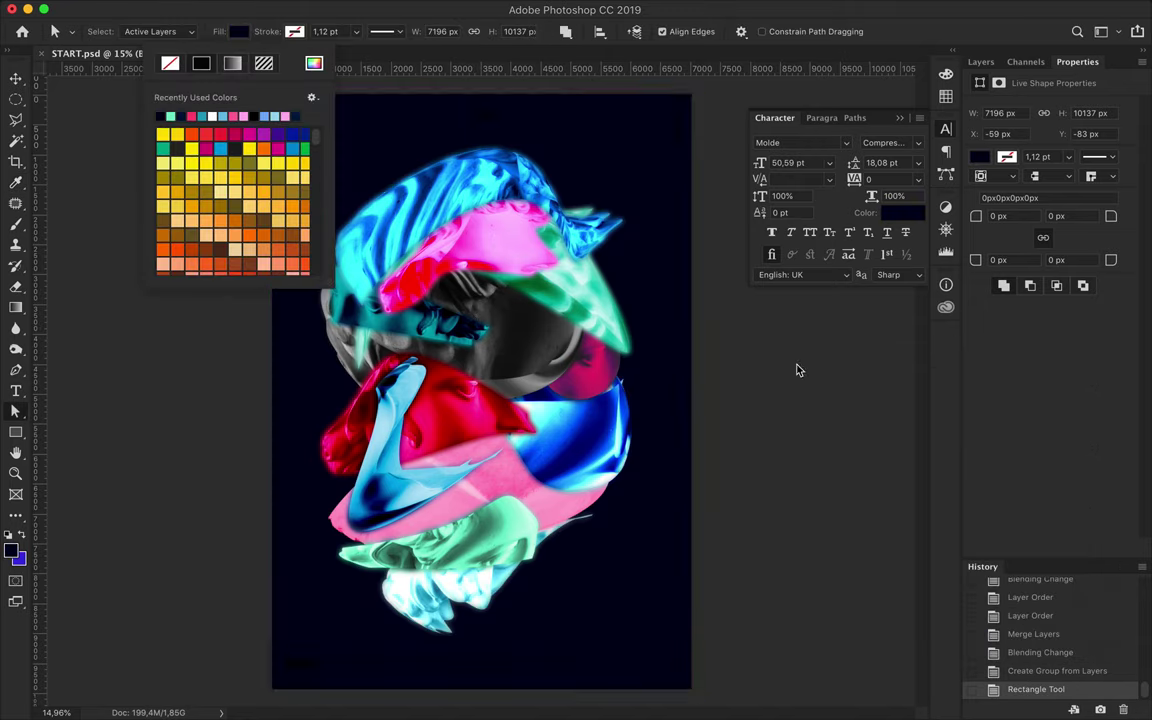
- Delete the White Numbers and White CB layers
{"action": "key", "text": "v"}
{"action": "left_click", "coordinate": [981, 61]}
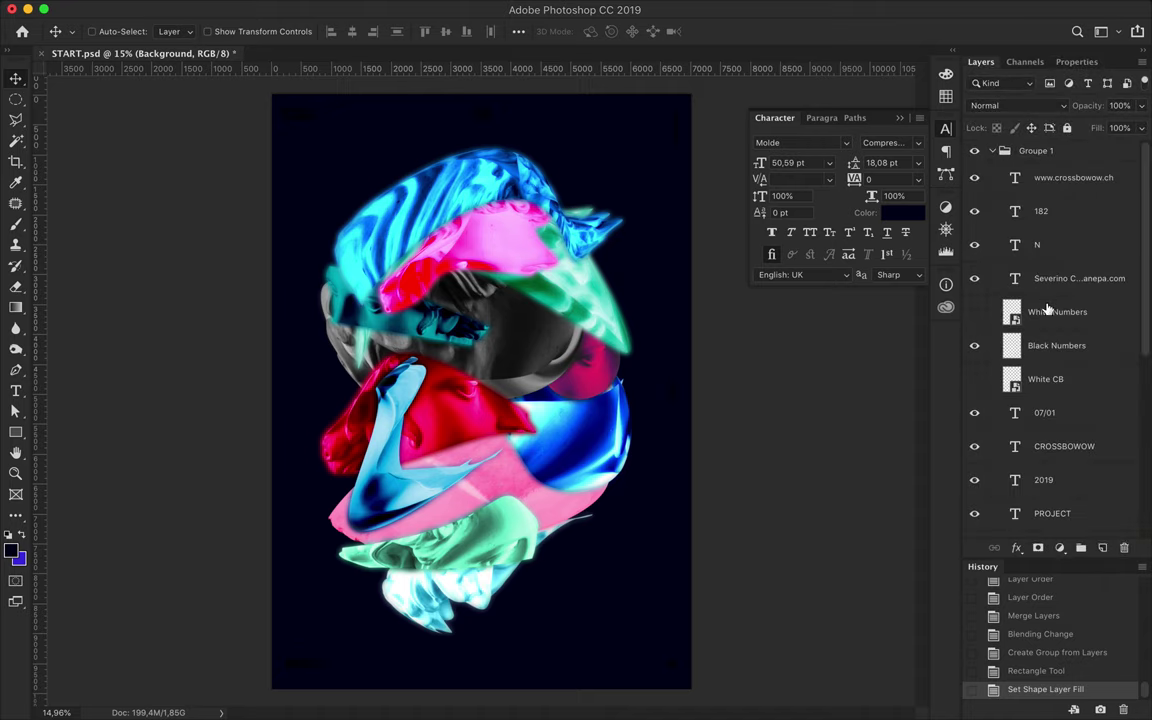
{"action": "left_click", "coordinate": [1047, 311]}
{"action": "left_click", "coordinate": [1045, 379], "text": "super"}
{"action": "key", "text": "BackSpace"}
{"action": "key", "text": "Return"}
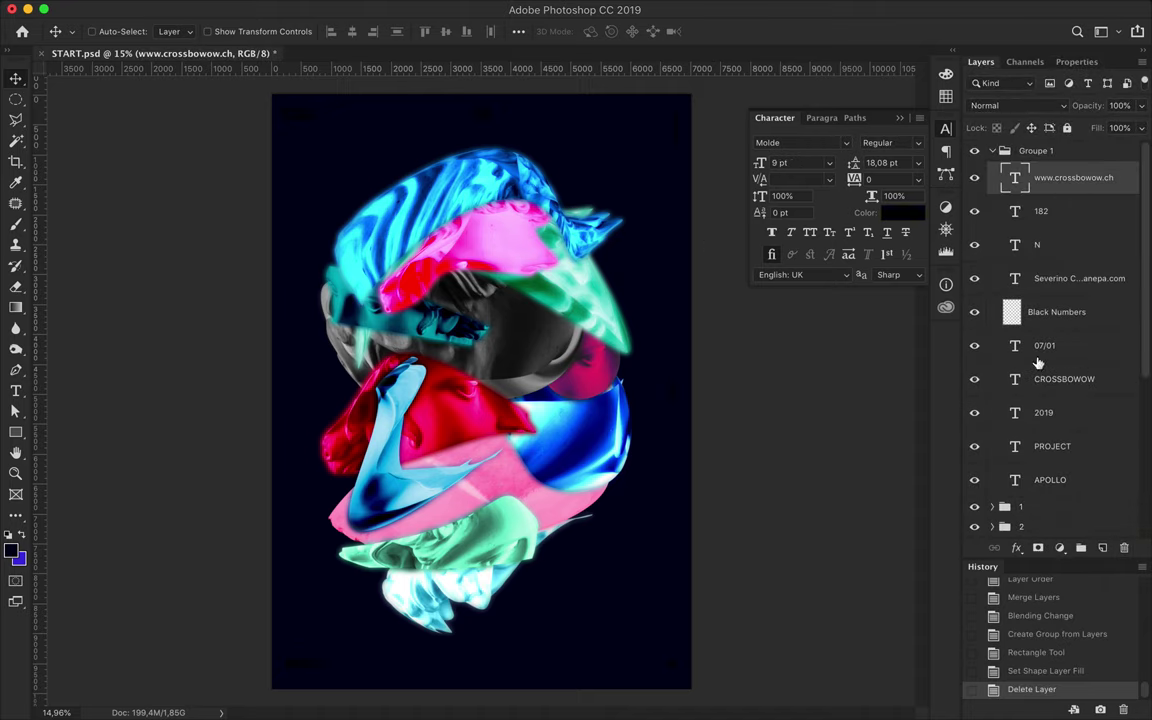
- Set all the poster text layers down to APOLLO to light blue #9bd8ef
{"action": "left_click", "coordinate": [1036, 480], "text": "shift"}
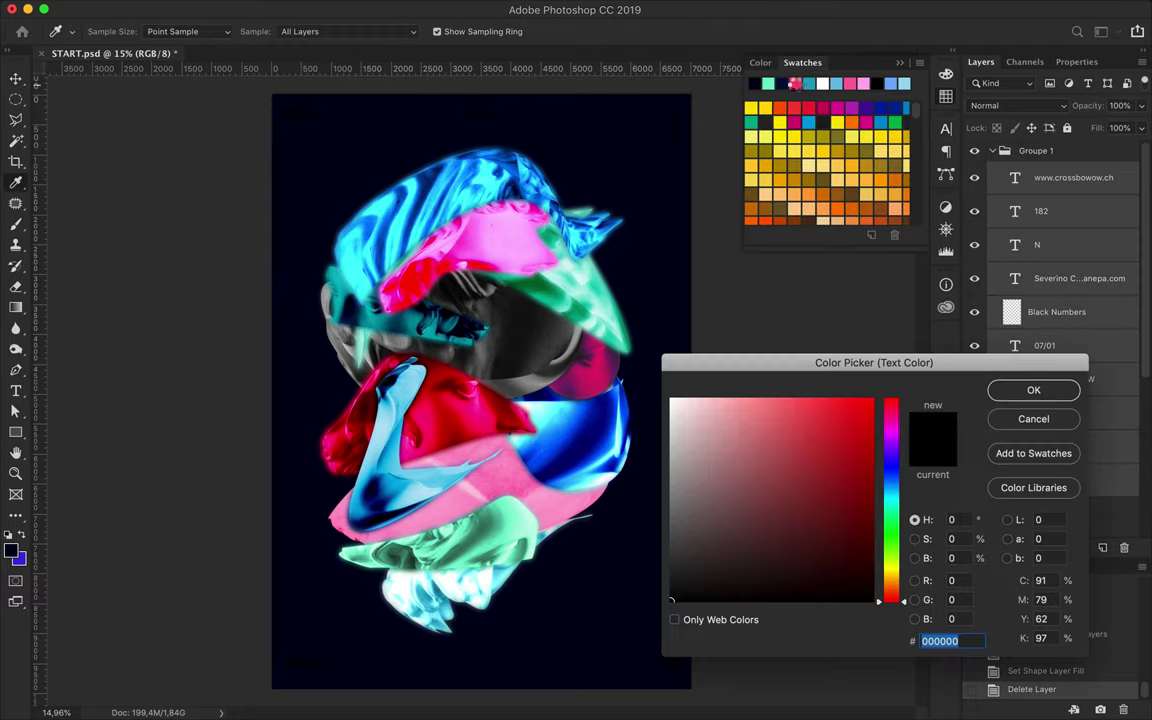
{"action": "left_click", "coordinate": [795, 85]}
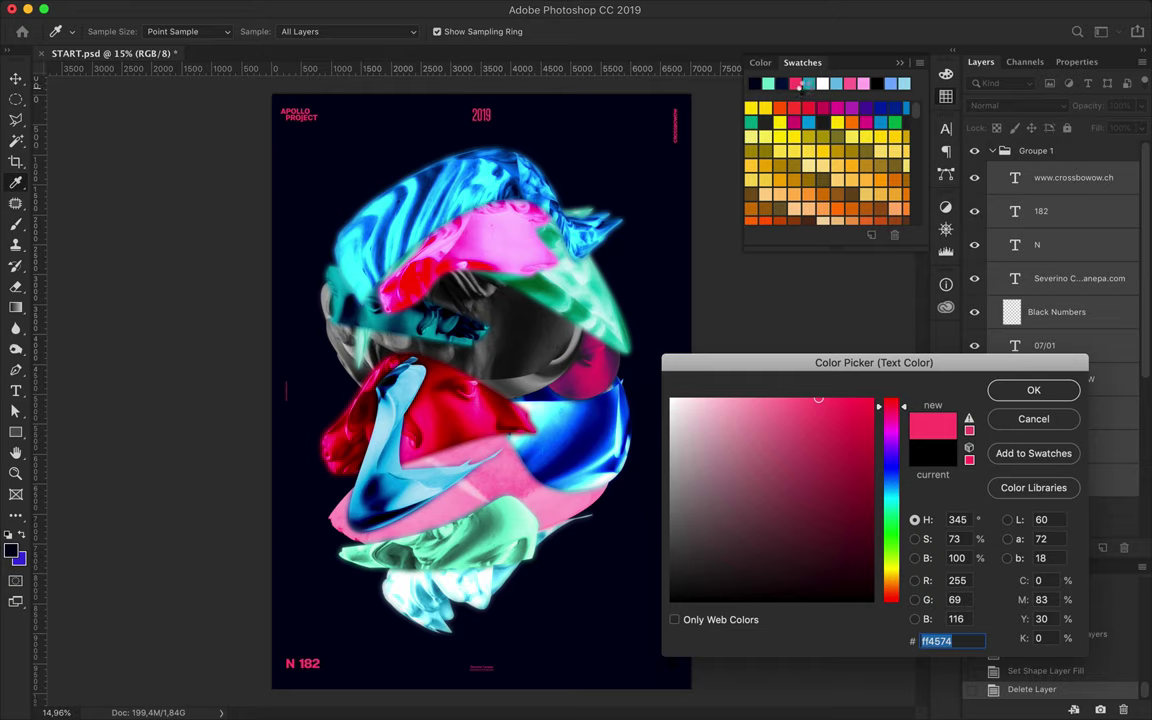
{"action": "left_click", "coordinate": [805, 85]}
{"action": "left_click", "coordinate": [768, 85]}
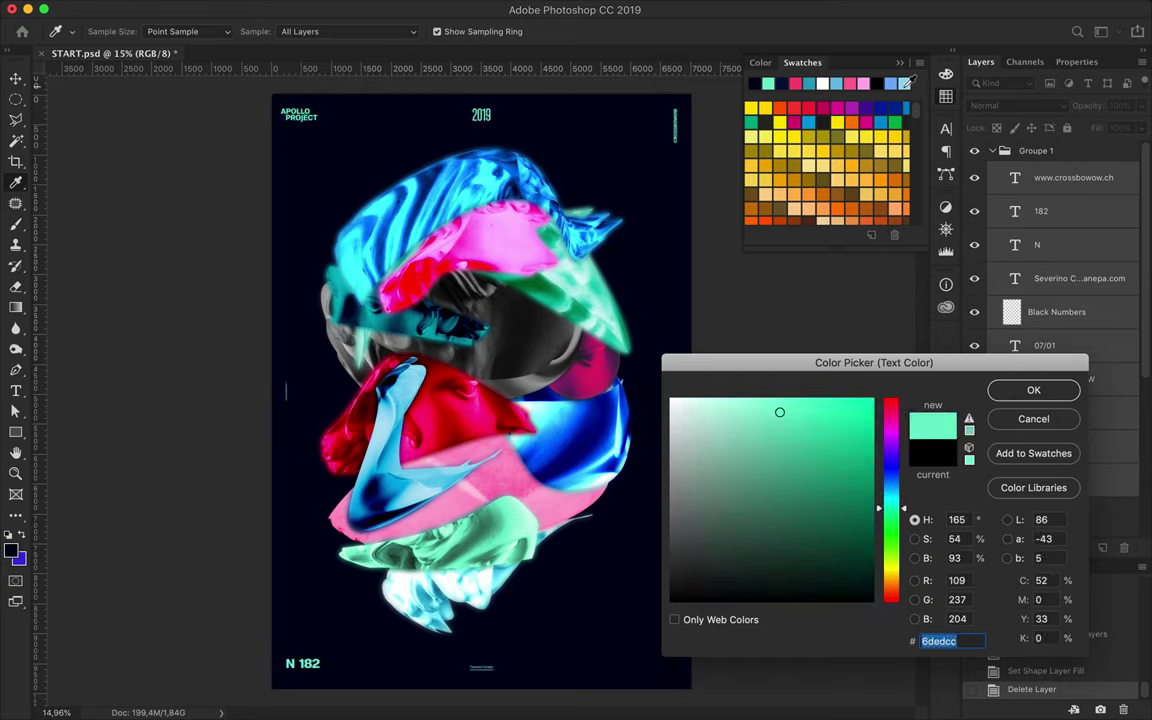
{"action": "left_click", "coordinate": [904, 86]}
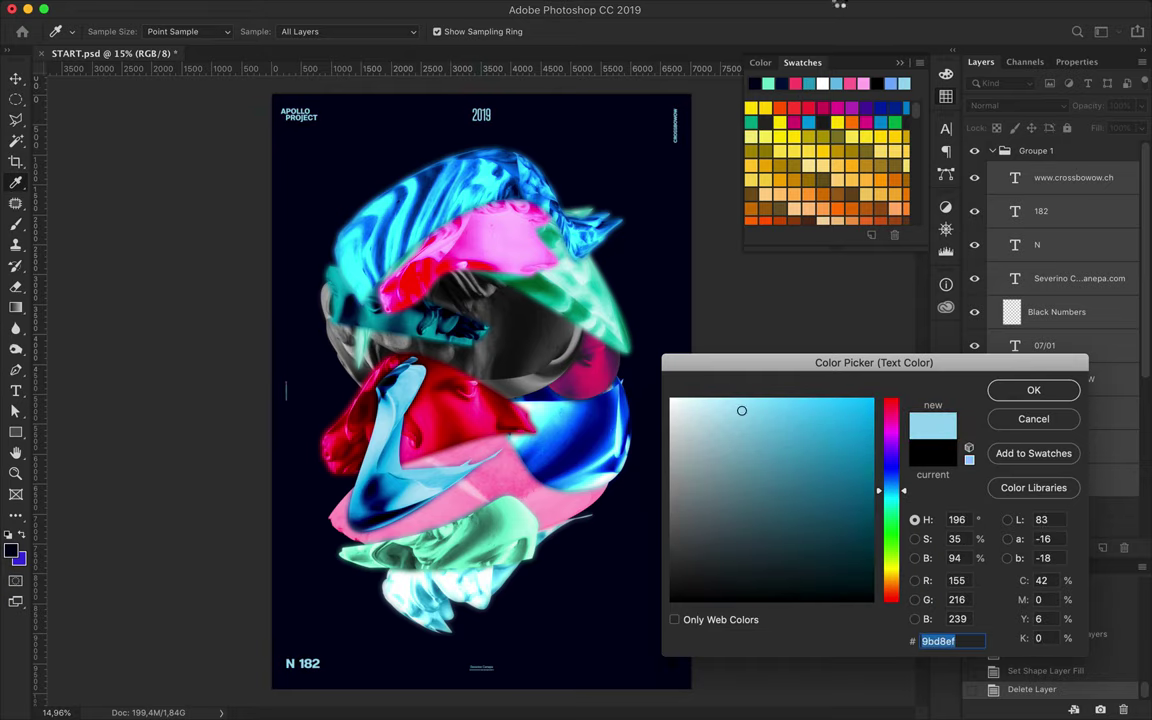
{"action": "key", "text": "Return"}
- Draw a tall thin white bar over the bust
{"action": "key", "text": "u"}
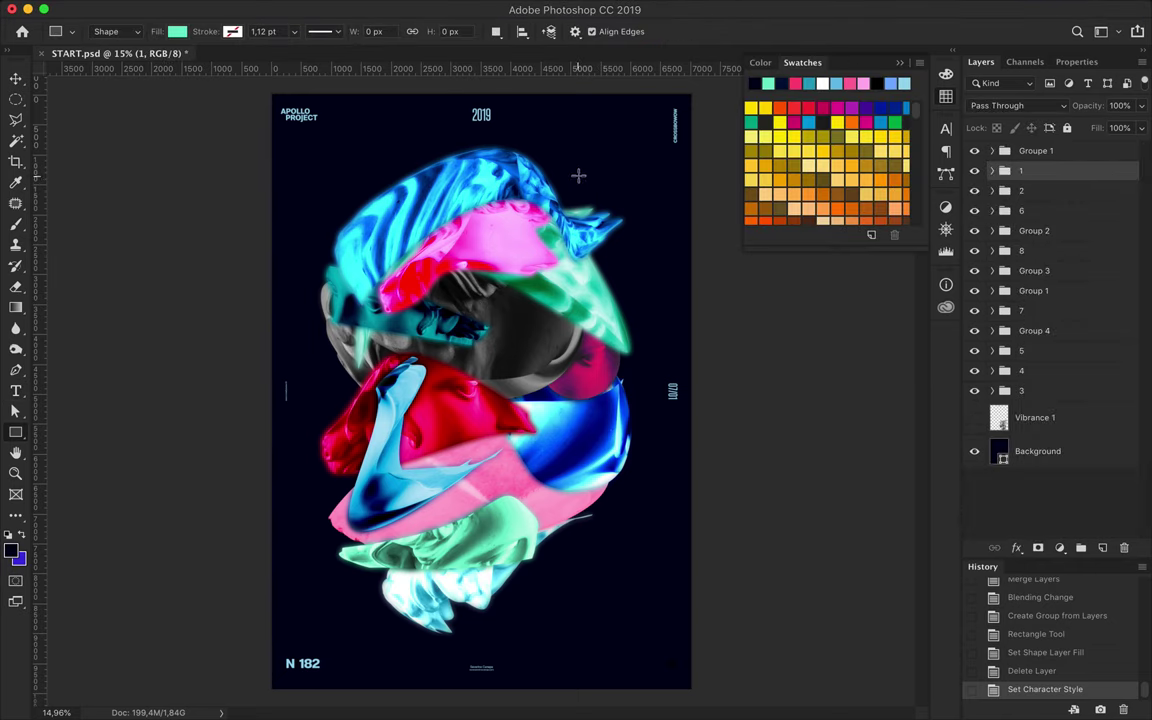
{"action": "left_click_drag", "start_coordinate": [579, 462], "coordinate": [579, 462]}
{"action": "scroll", "coordinate": [633, 130], "scroll_direction": "up", "scroll_amount": 2}
{"action": "left_click", "coordinate": [177, 31]}
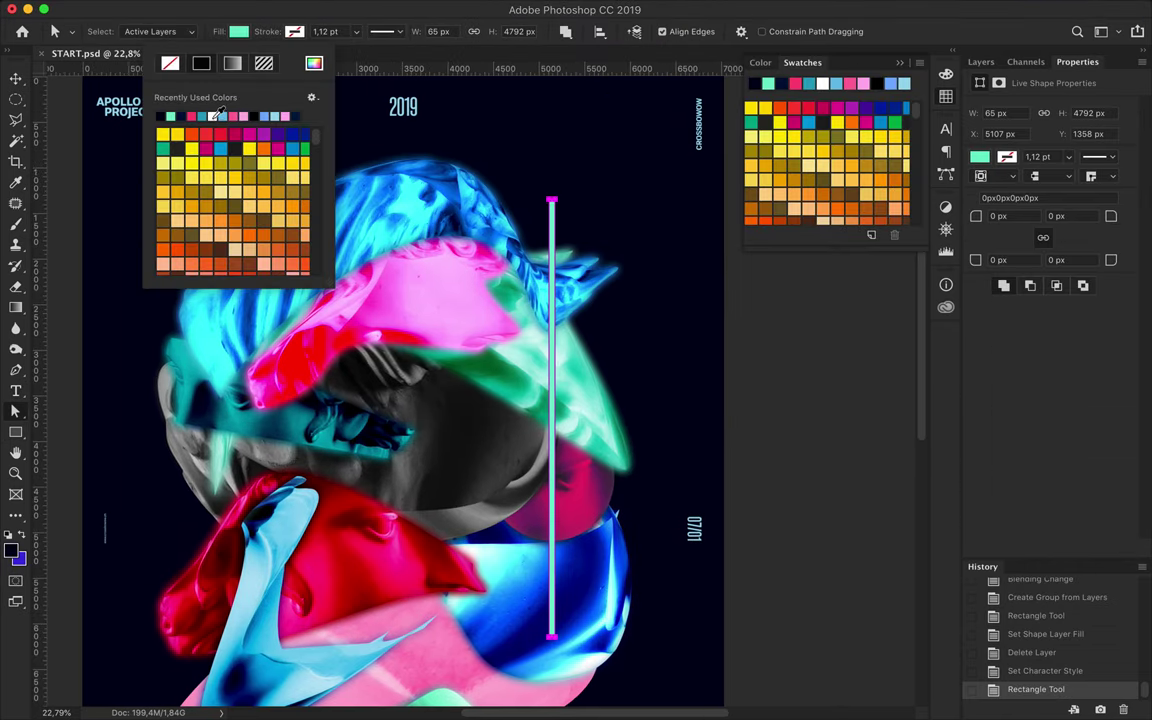
{"action": "left_click", "coordinate": [314, 63]}
{"action": "key", "text": "Return"}
{"action": "key", "text": "v"}
- Duplicate the white bar just to its right and make the copy black
{"action": "left_click_drag", "start_coordinate": [551, 334], "coordinate": [557, 334]}
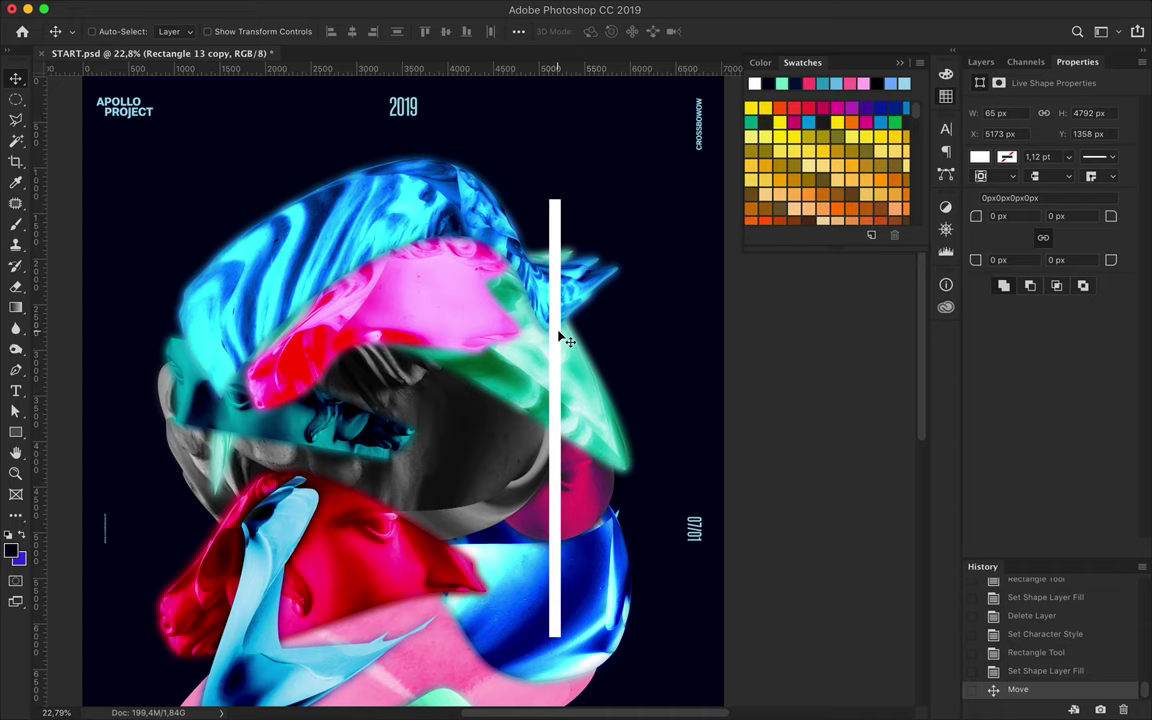
{"action": "scroll", "coordinate": [390, 160], "scroll_direction": "up", "scroll_amount": 3}
{"action": "key", "text": "a"}
{"action": "left_click", "coordinate": [238, 31]}
{"action": "left_click", "coordinate": [202, 67]}
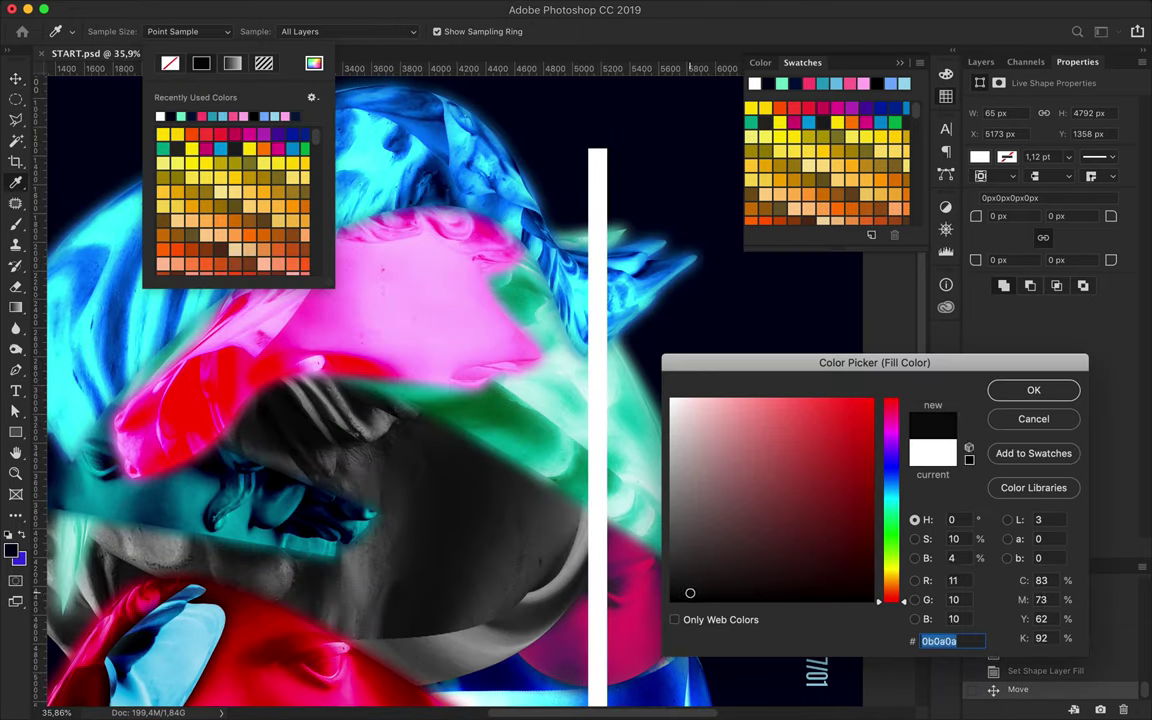
{"action": "left_click", "coordinate": [1036, 390]}
- Copy the white-black pair and then four bars rightward, trying and undoing a merge
{"action": "left_click_drag", "start_coordinate": [610, 385], "coordinate": [629, 385]}
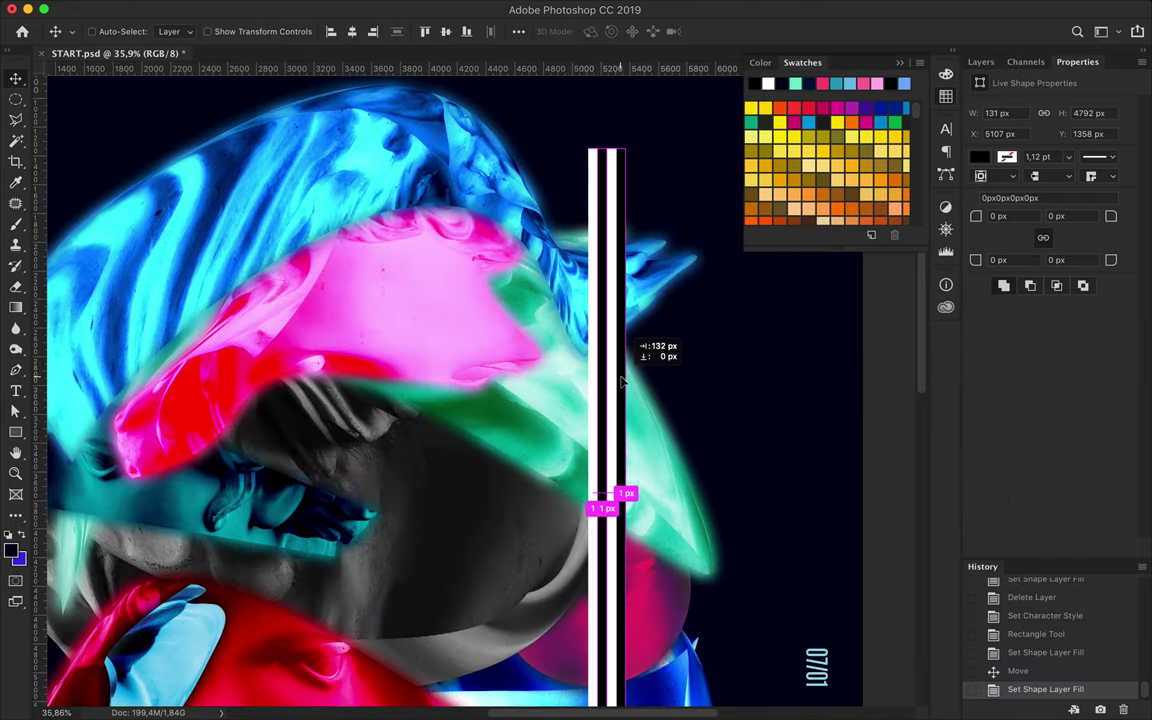
{"action": "scroll", "coordinate": [625, 386], "scroll_direction": "up", "scroll_amount": 5}
{"action": "left_click", "coordinate": [1040, 278], "text": "shift"}
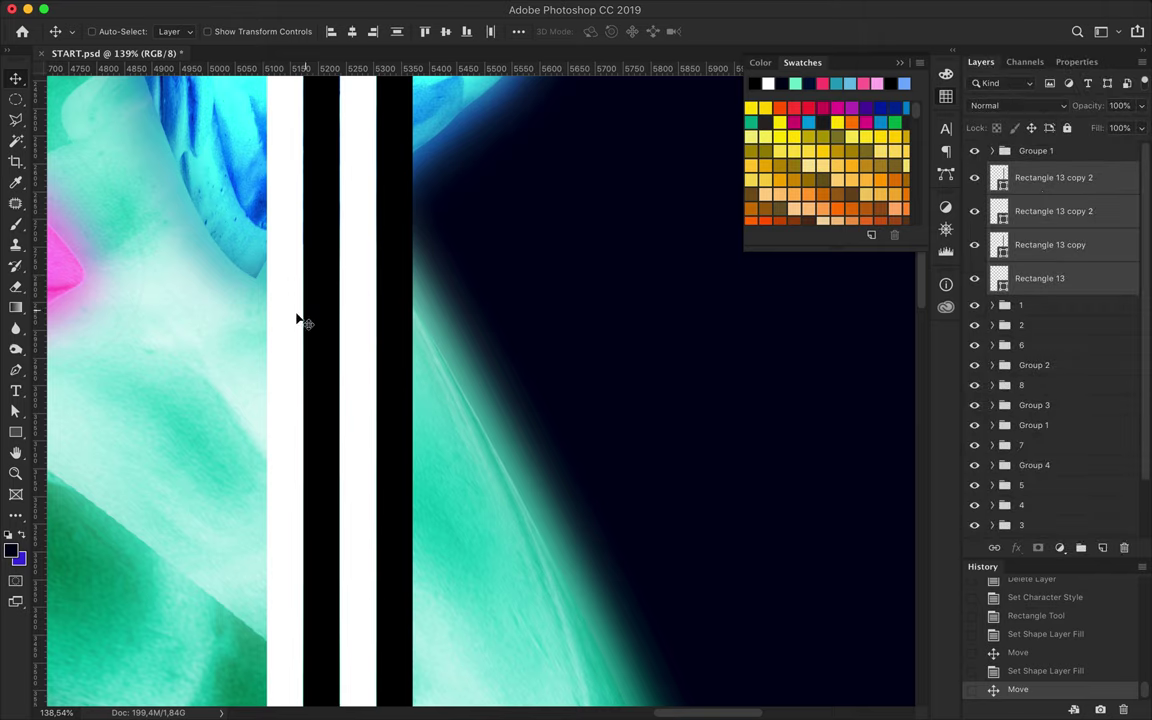
{"action": "left_click_drag", "start_coordinate": [296, 321], "coordinate": [445, 329]}
{"action": "left_click", "coordinate": [1062, 409], "text": "shift"}
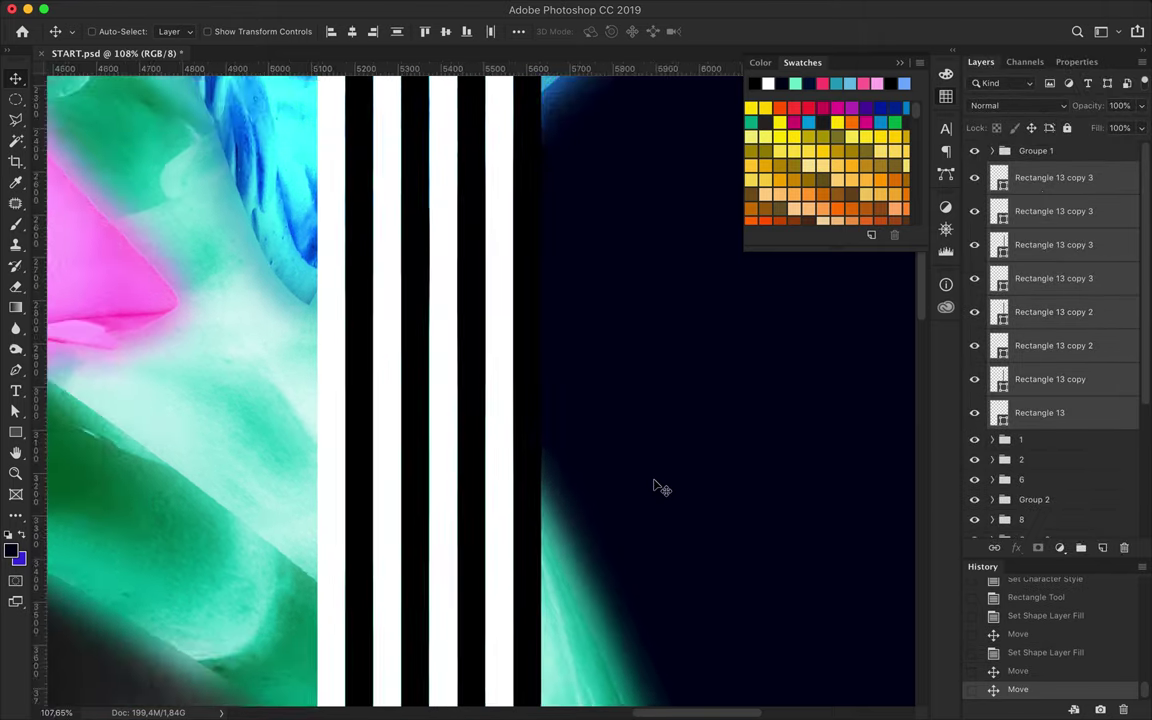
{"action": "key", "text": "ctrl+e"}
{"action": "scroll", "coordinate": [655, 483], "scroll_direction": "down", "scroll_amount": 3}
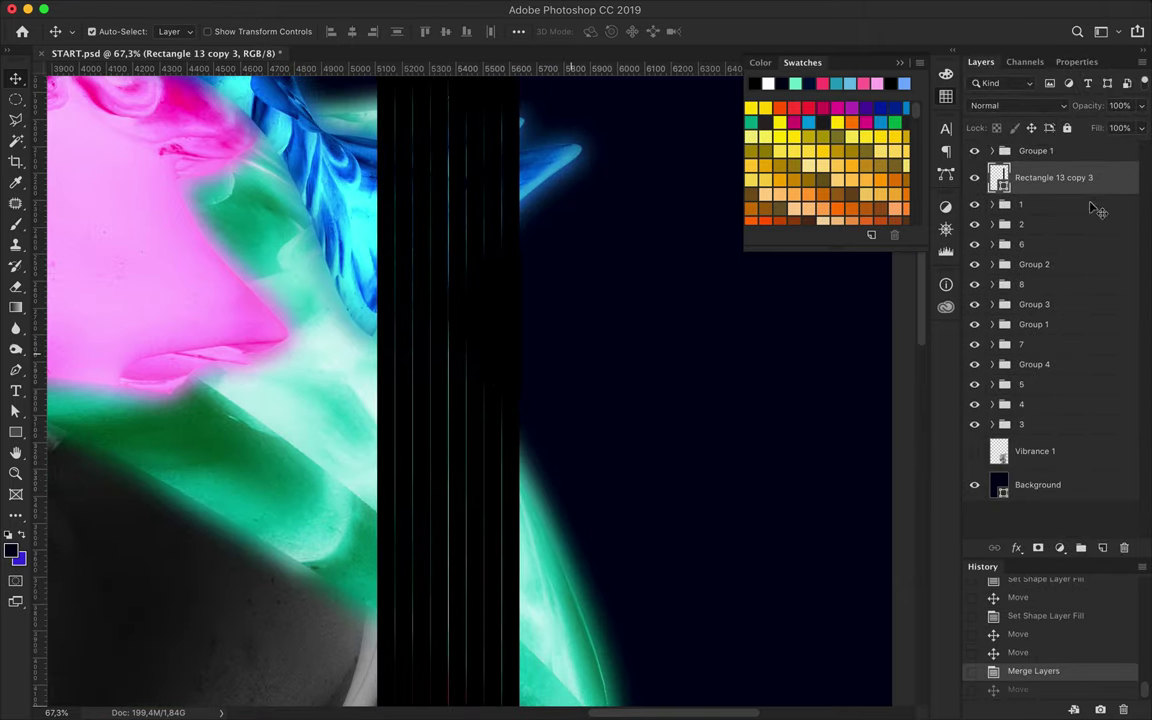
{"action": "key", "text": "ctrl+z"}
{"action": "key", "text": "ctrl+z"}
{"action": "key", "text": "ctrl+z"}
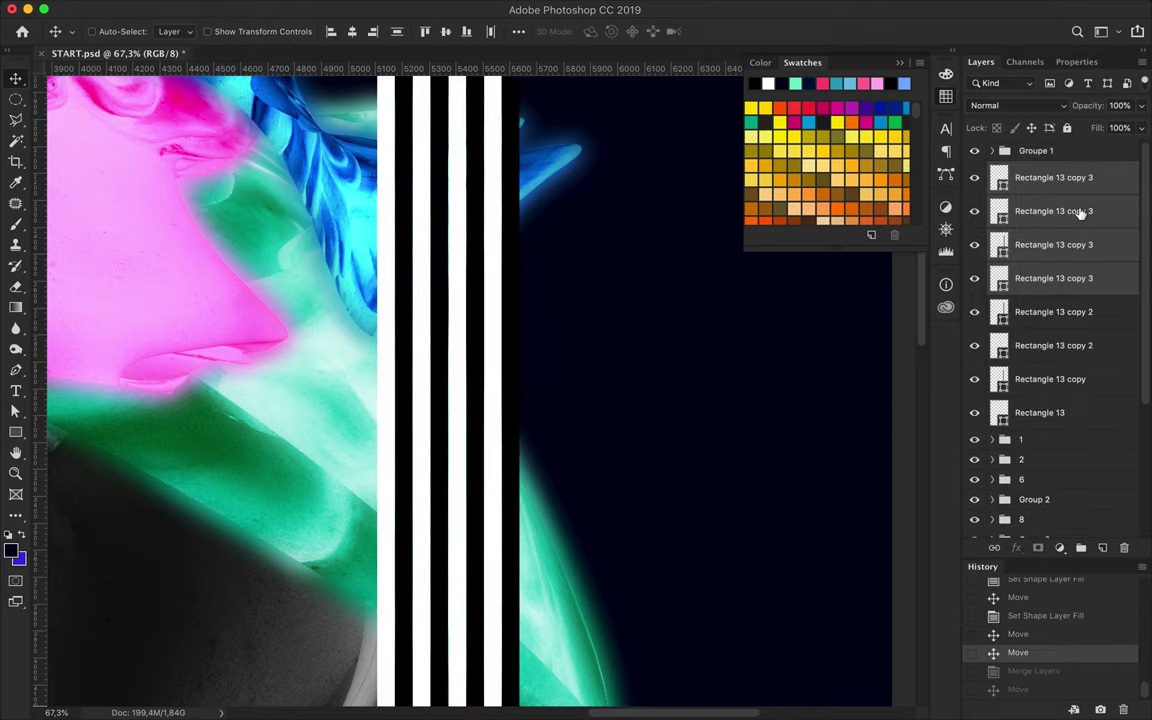
- Delete the extra bar copies and nudge the black bar into place
{"action": "left_click", "coordinate": [1029, 311]}
{"action": "left_click", "coordinate": [1034, 188], "text": "shift"}
{"action": "key", "text": "Delete"}
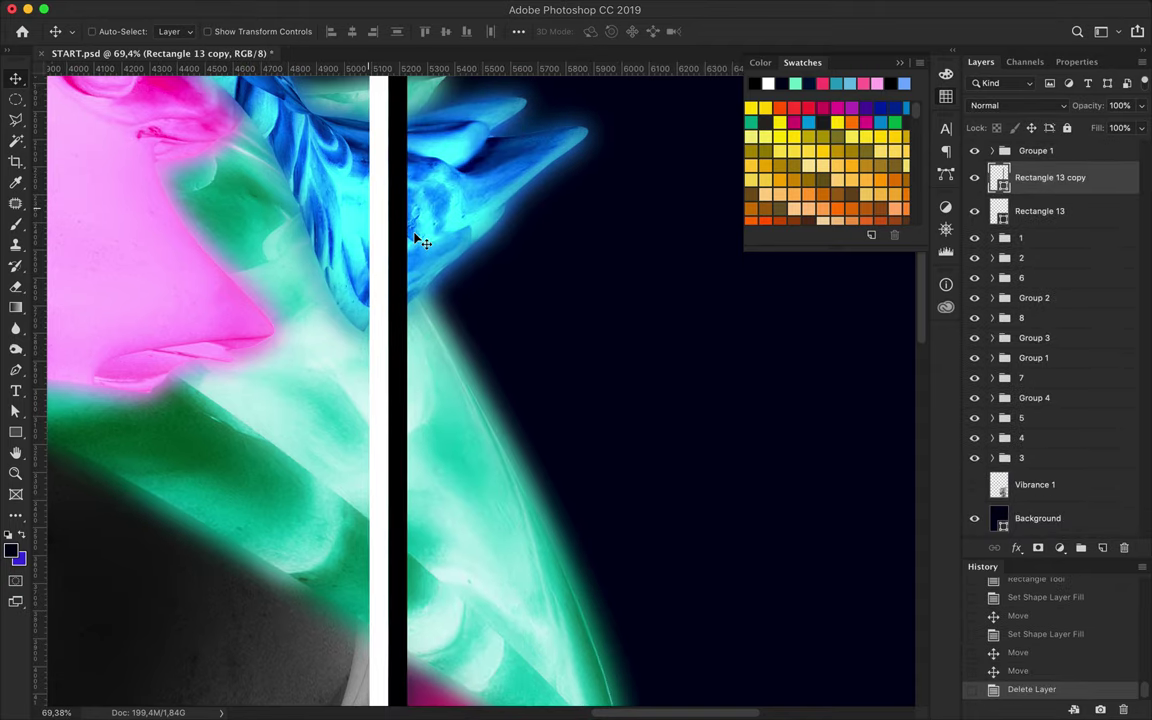
{"action": "scroll", "coordinate": [420, 240], "scroll_direction": "up", "scroll_amount": 5}
{"action": "scroll", "coordinate": [278, 373], "scroll_direction": "up", "scroll_amount": 5}
{"action": "key", "text": "Right"}
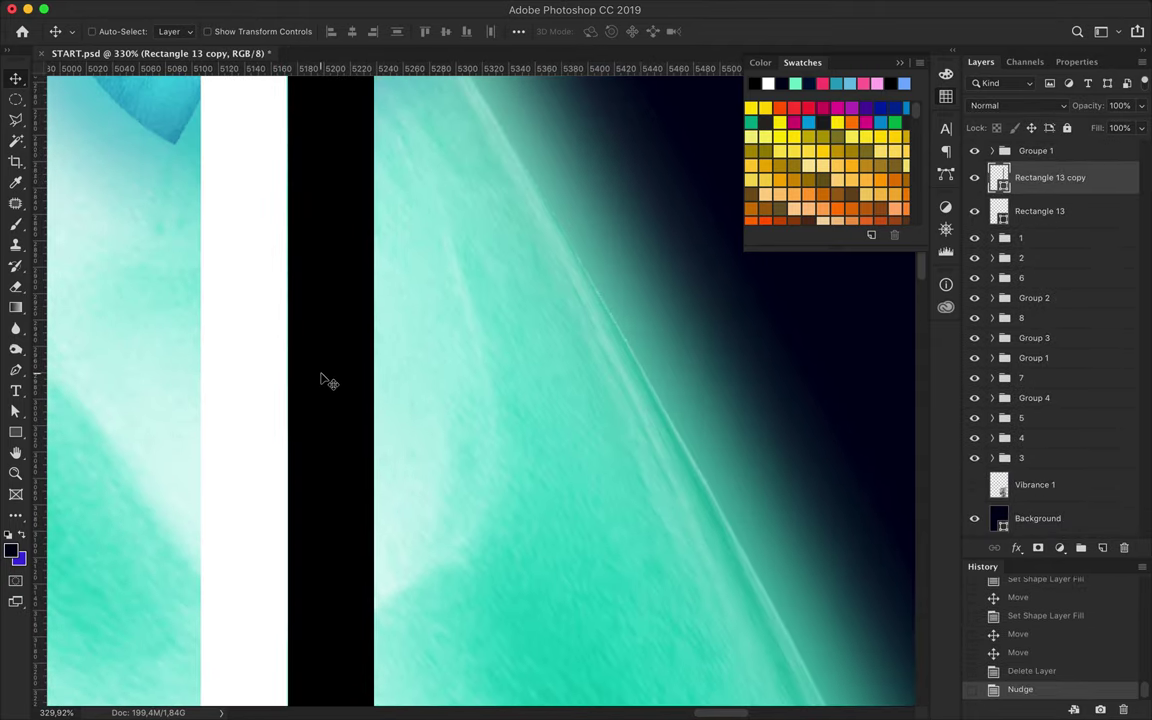
- Recopy the bar pair and the four bars rightward, then merge the eight stripe layers
{"action": "left_click", "coordinate": [1075, 210], "text": "shift"}
{"action": "left_click_drag", "start_coordinate": [419, 288], "coordinate": [509, 289]}
{"action": "left_click", "coordinate": [1039, 244], "text": "shift"}
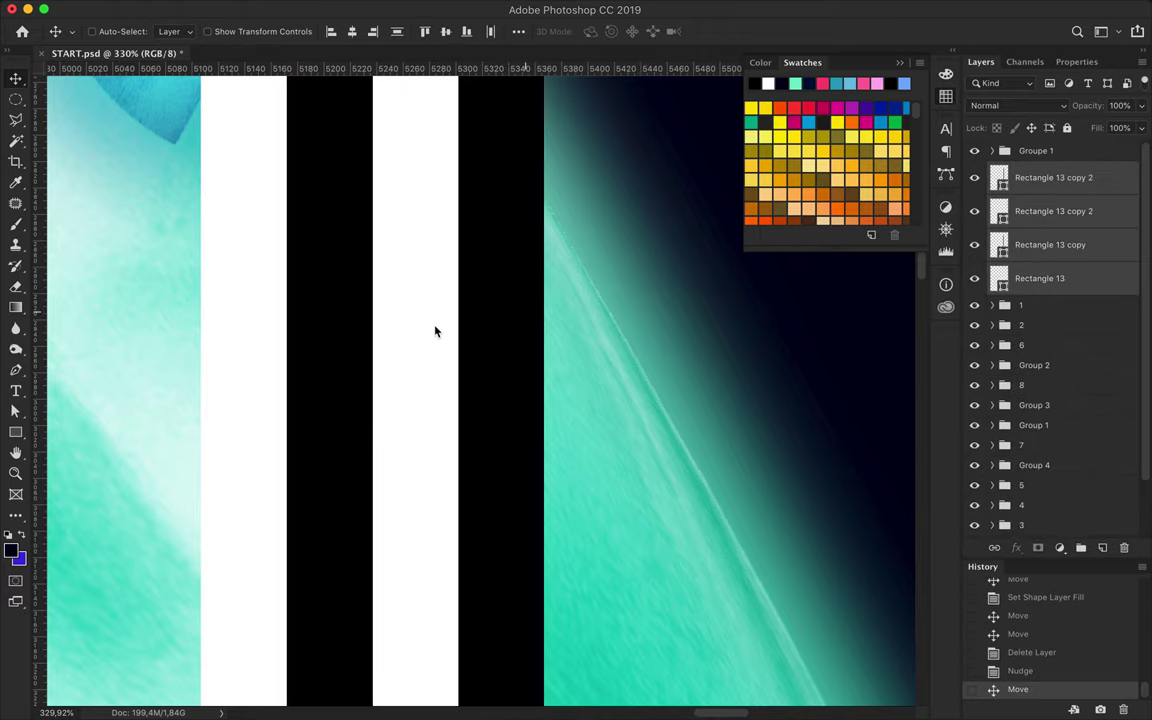
{"action": "left_click_drag", "start_coordinate": [685, 359], "coordinate": [735, 370]}
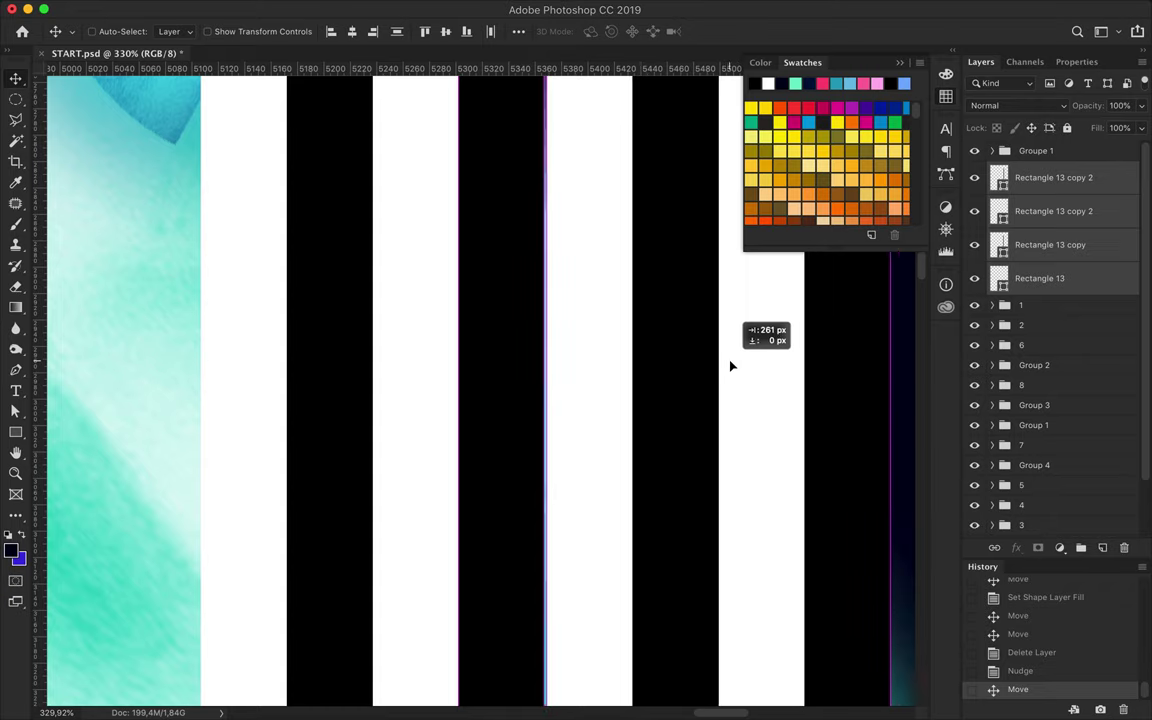
{"action": "left_click", "coordinate": [1040, 412], "text": "shift"}
{"action": "right_click", "coordinate": [1028, 193]}
{"action": "left_click", "coordinate": [1005, 185]}
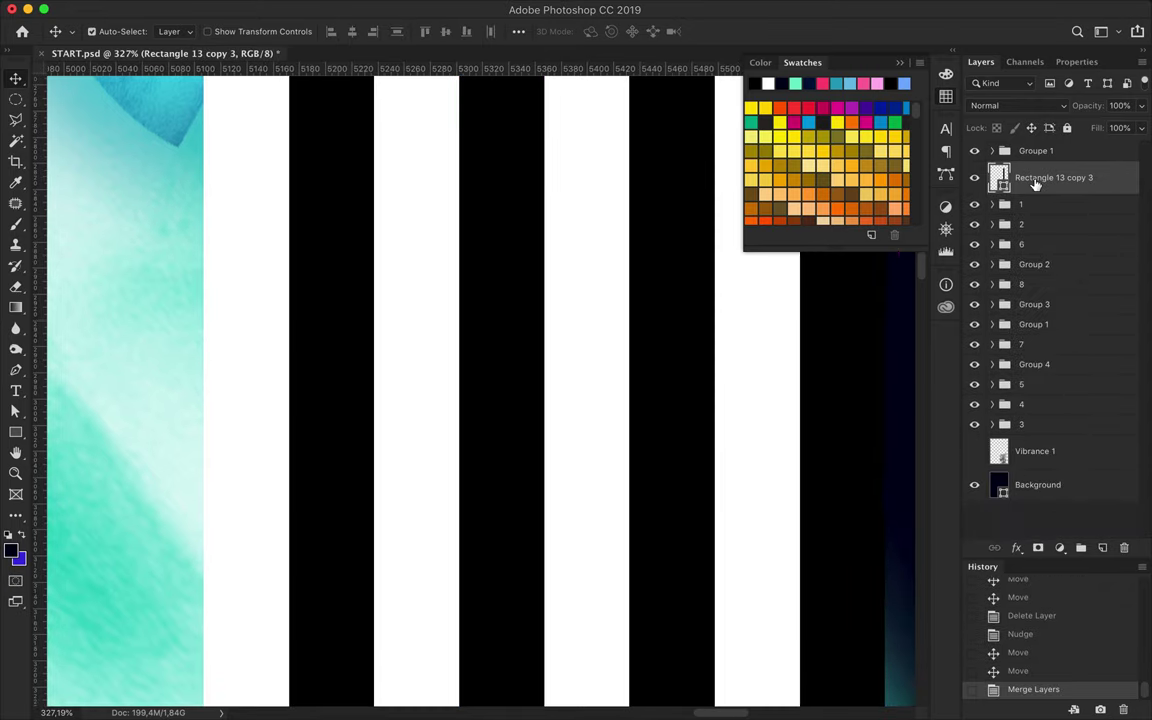
- Undo the stripe merges and select all eight stripe layers
{"action": "scroll", "coordinate": [421, 472], "scroll_direction": "down", "scroll_amount": 2}
{"action": "scroll", "coordinate": [421, 472], "scroll_direction": "down", "scroll_amount": 3}
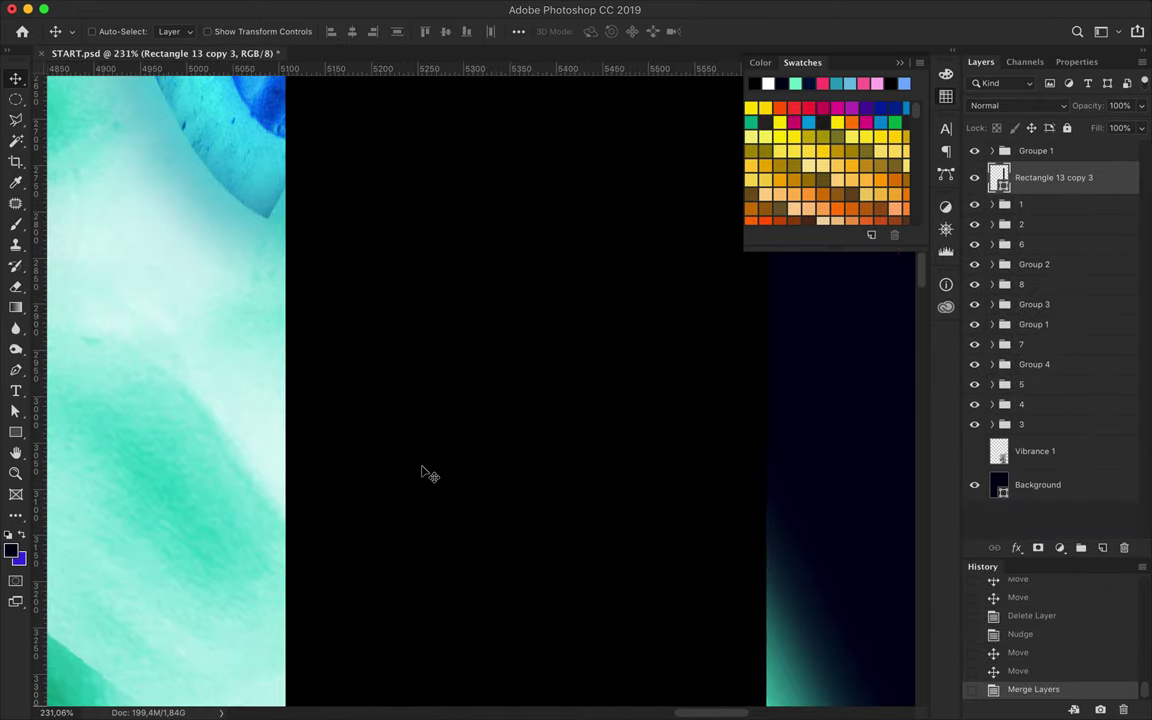
{"action": "scroll", "coordinate": [427, 470], "scroll_direction": "down", "scroll_amount": 10}
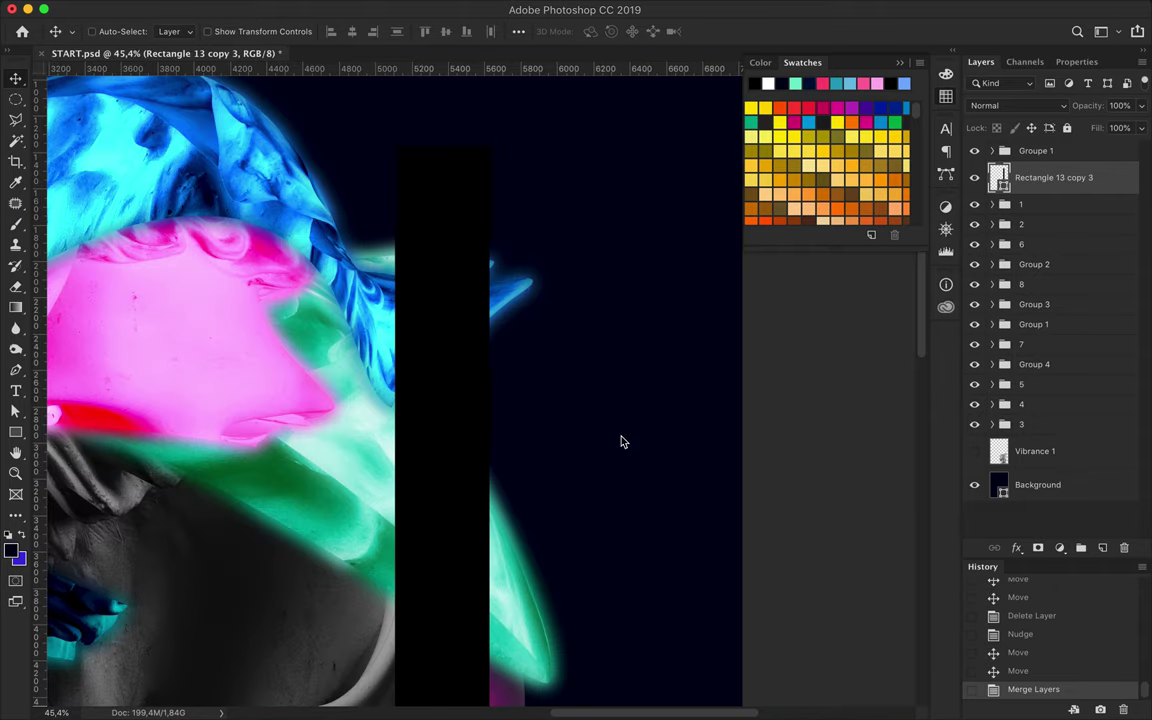
{"action": "key", "text": "ctrl+z"}
{"action": "left_click", "coordinate": [1015, 383]}
{"action": "key", "text": "ctrl+e"}
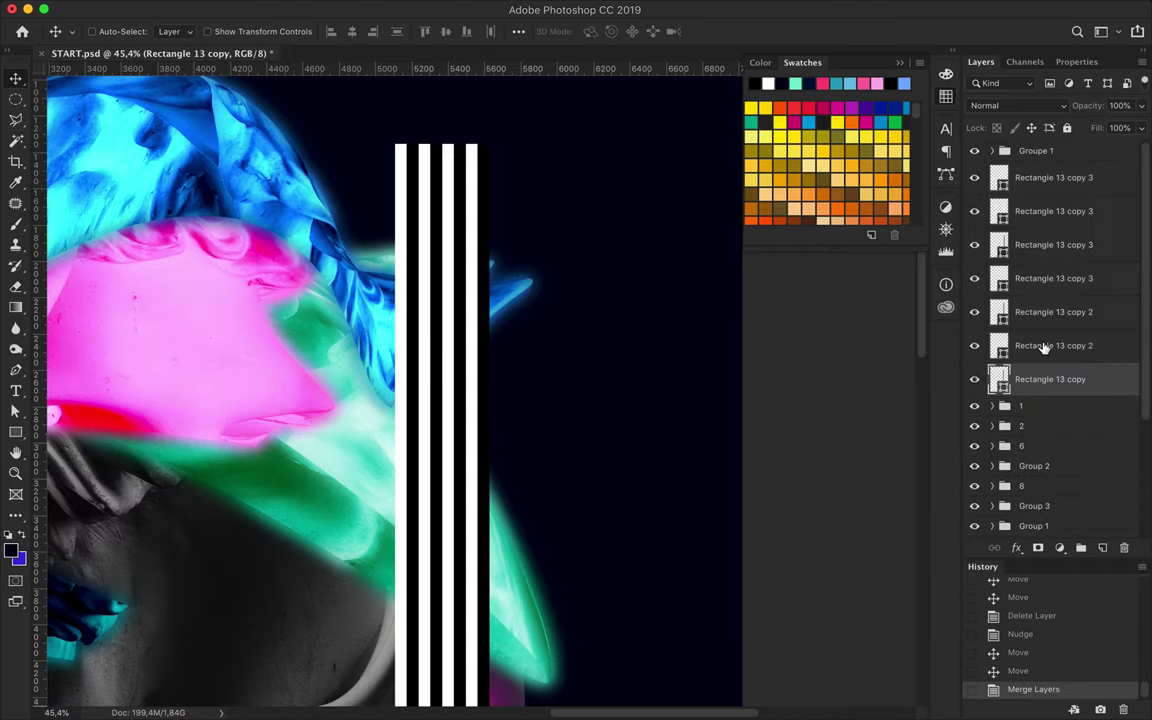
{"action": "left_click", "coordinate": [1000, 345]}
{"action": "key", "text": "ctrl+z"}
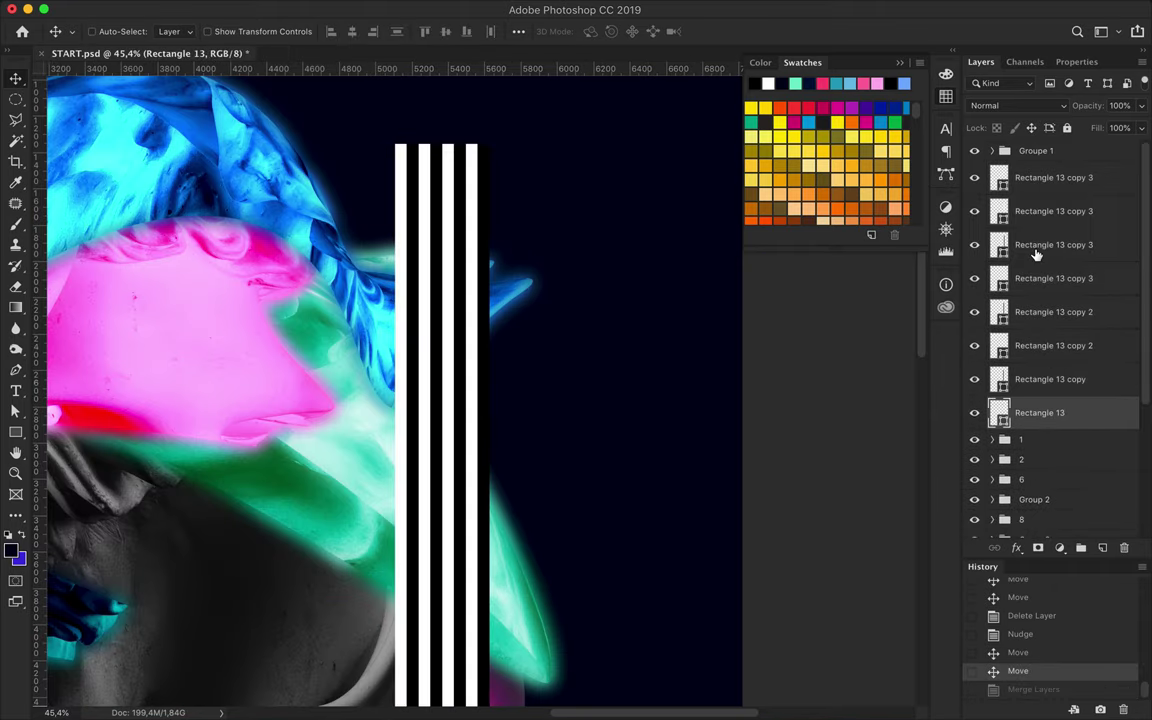
{"action": "key", "text": "ctrl+alt+a"}
- Duplicate the stripes beside the originals on the right and nudge them into alignment
{"action": "left_click_drag", "start_coordinate": [548, 363], "coordinate": [532, 358]}
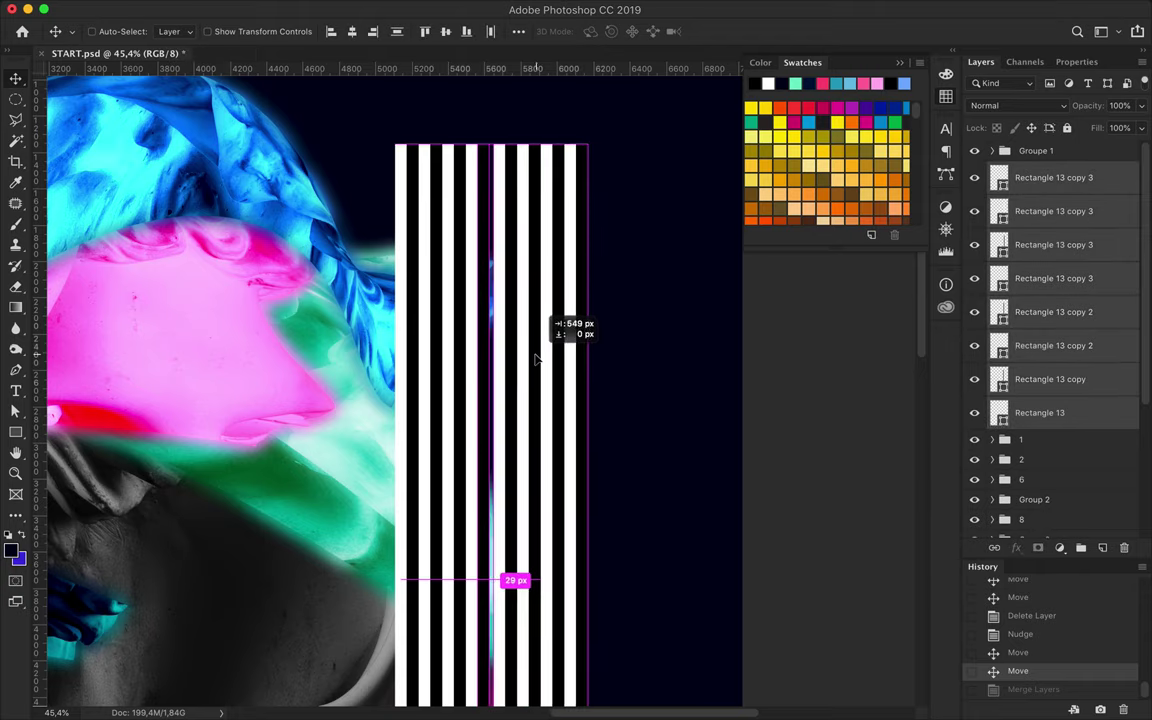
{"action": "left_click_drag", "start_coordinate": [532, 358], "coordinate": [540, 360]}
{"action": "key", "text": "Right"}
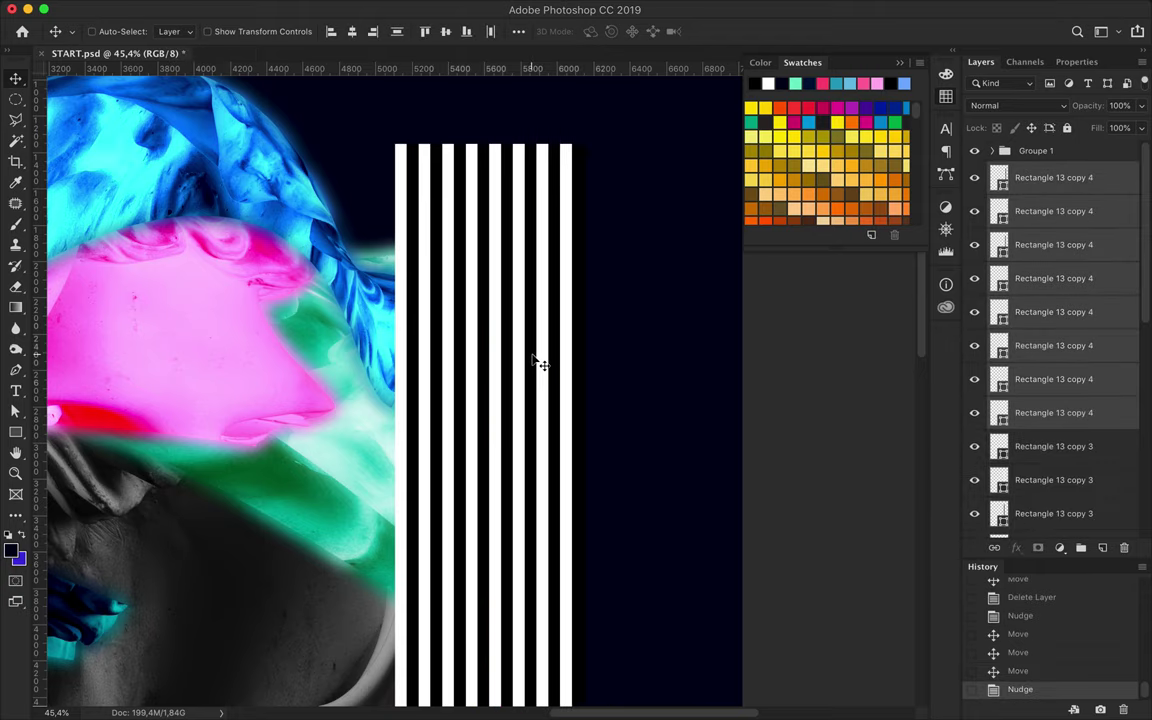
{"action": "scroll", "coordinate": [1060, 350], "scroll_direction": "down", "scroll_amount": 3}
{"action": "scroll", "coordinate": [1080, 450], "scroll_direction": "up", "scroll_amount": 3}
- Duplicate the whole stripe set to the left, align it, and fit the poster in view
{"action": "left_click_drag", "start_coordinate": [628, 374], "coordinate": [272, 373]}
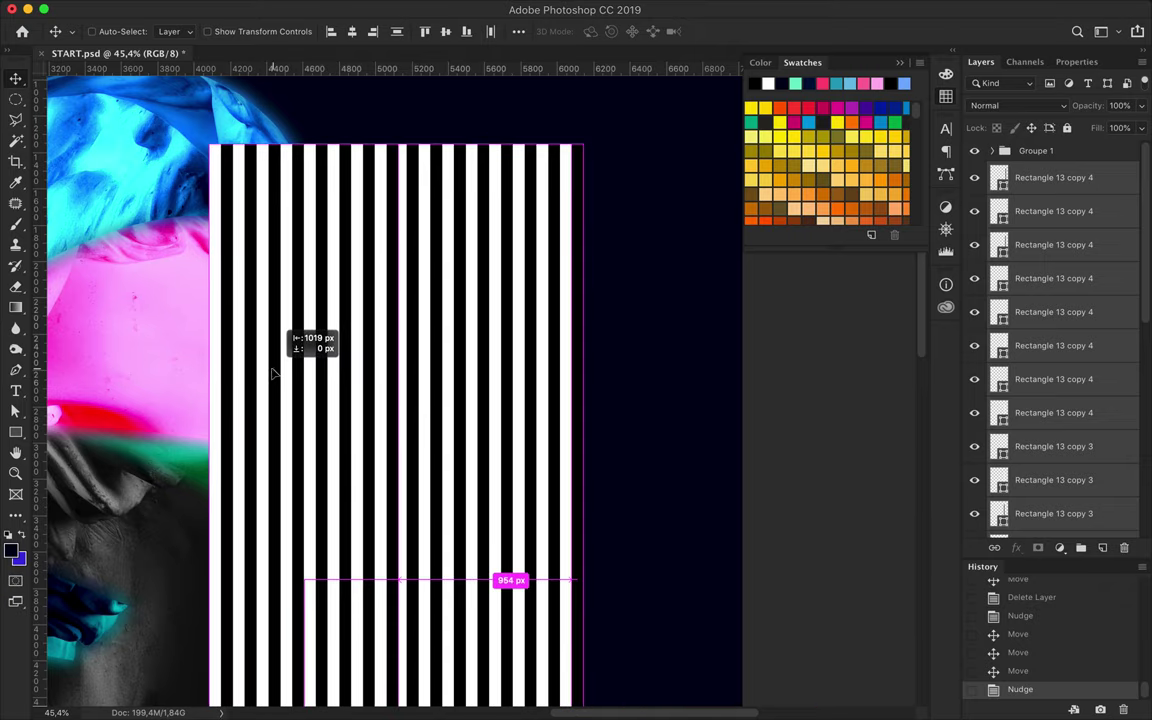
{"action": "left_click_drag", "start_coordinate": [272, 373], "coordinate": [271, 370]}
{"action": "scroll", "coordinate": [390, 227], "scroll_direction": "up", "scroll_amount": 3}
{"action": "scroll", "coordinate": [385, 228], "scroll_direction": "up", "scroll_amount": 2}
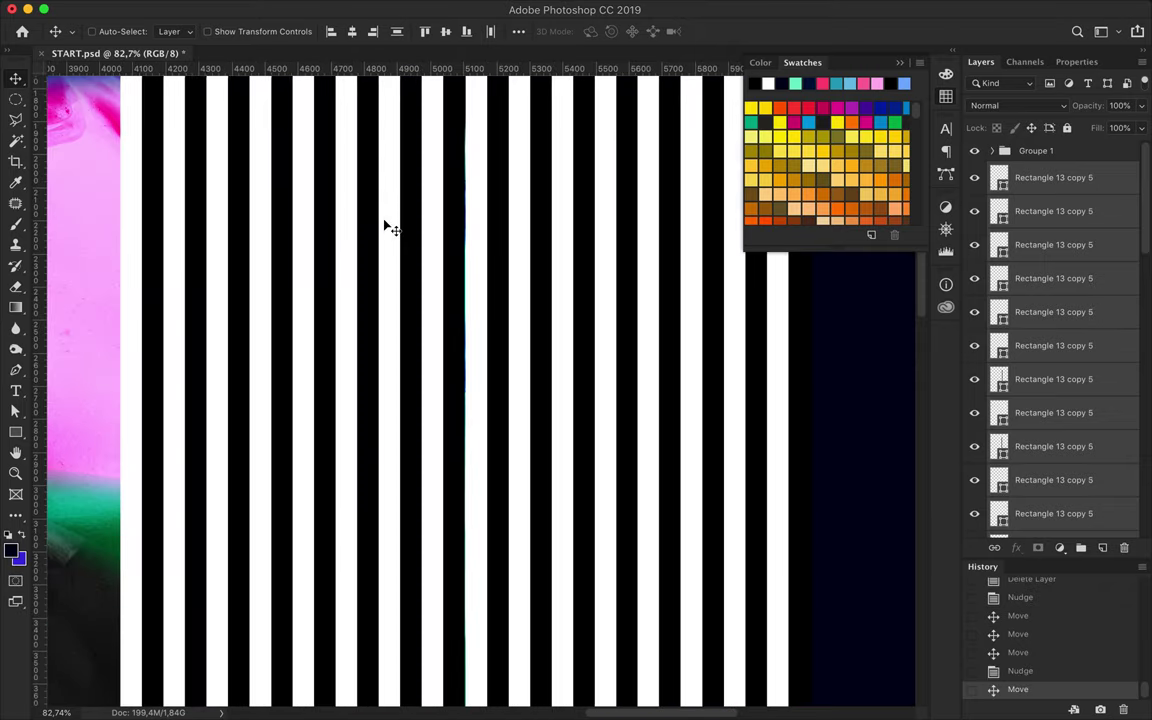
{"action": "key", "text": "Right"}
{"action": "scroll", "coordinate": [386, 226], "scroll_direction": "up", "scroll_amount": 2}
{"action": "key", "text": "super+0"}
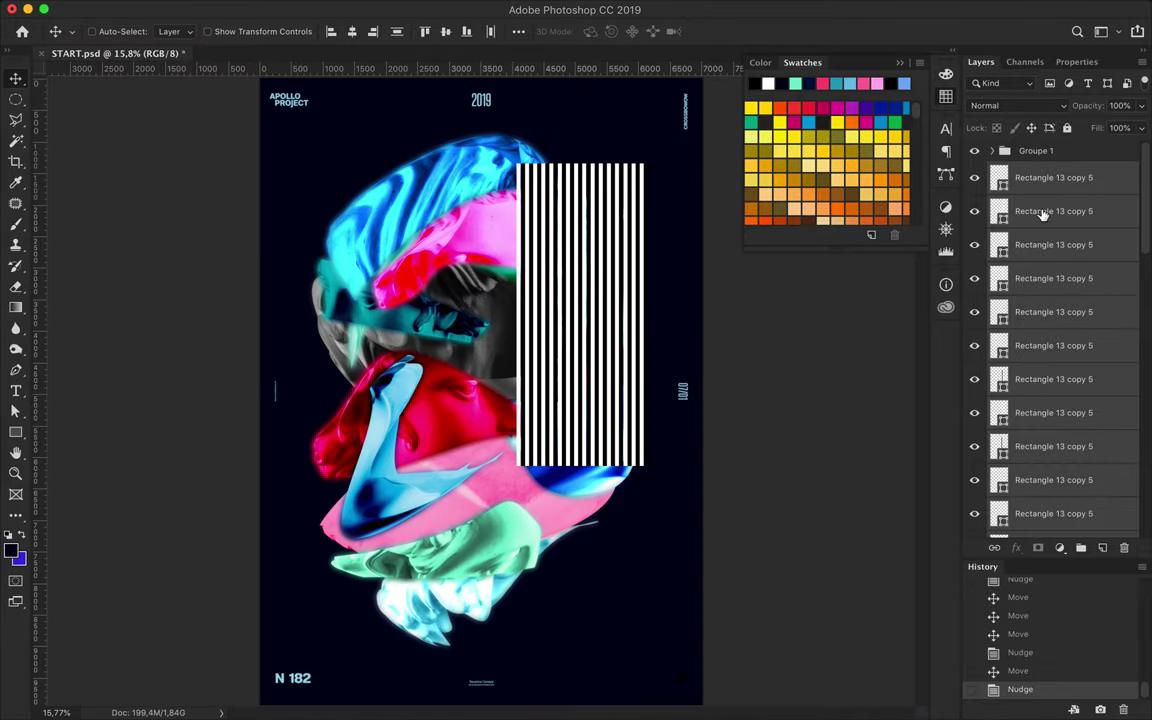
- Duplicate all stripe layers down to Rectangle 13 further left over the bust
{"action": "left_click", "coordinate": [1043, 213]}
{"action": "scroll", "coordinate": [1040, 240], "scroll_direction": "down", "scroll_amount": 10}
{"action": "left_click", "coordinate": [998, 265], "text": "shift"}
{"action": "left_click_drag", "start_coordinate": [615, 330], "coordinate": [480, 315]}
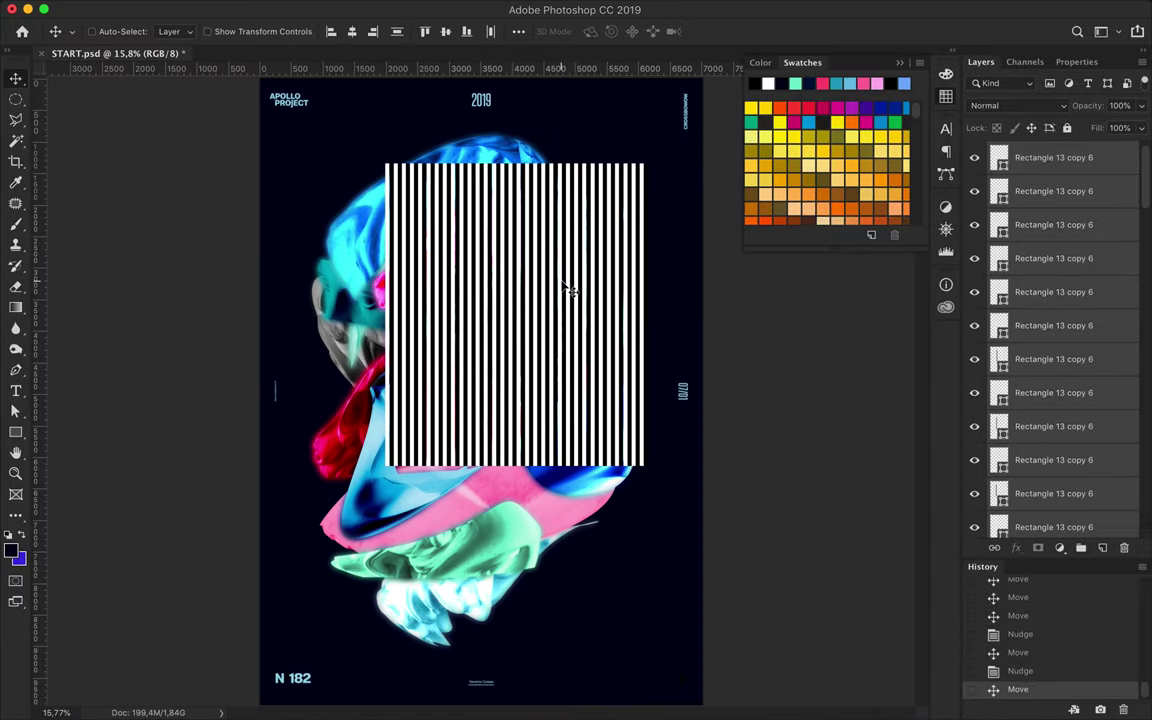
{"action": "scroll", "coordinate": [563, 288], "scroll_direction": "up", "scroll_amount": 5}
{"action": "scroll", "coordinate": [565, 288], "scroll_direction": "up", "scroll_amount": 3}
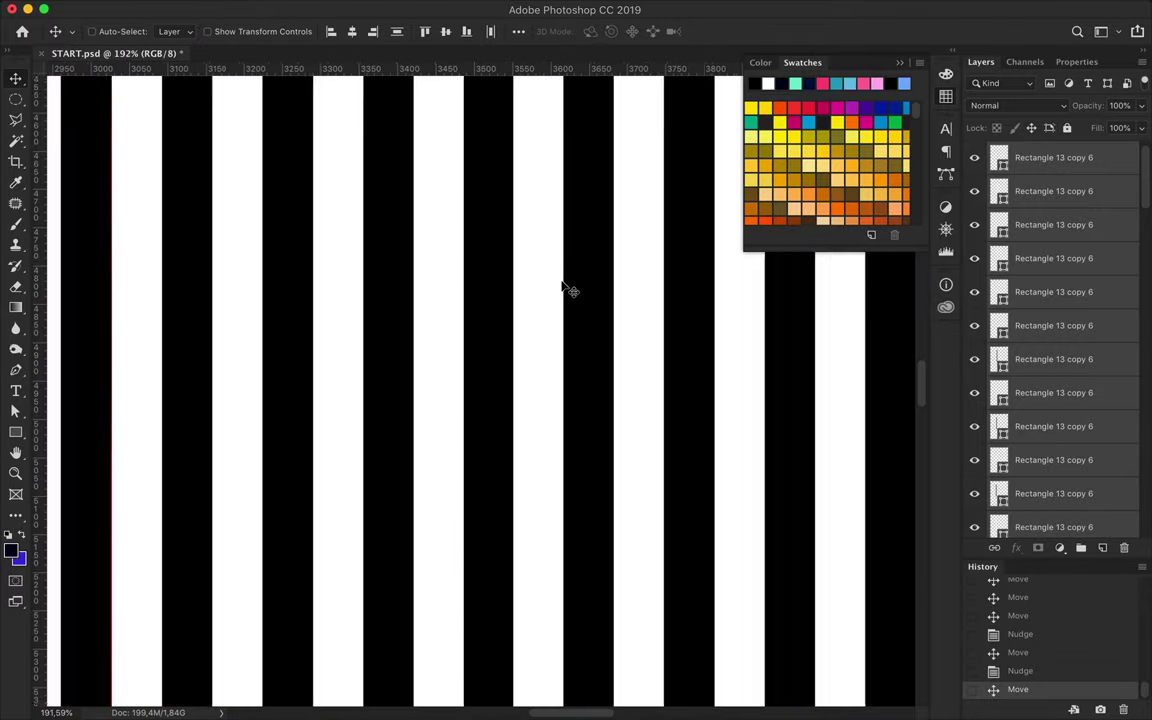
{"action": "scroll", "coordinate": [568, 288], "scroll_direction": "down", "scroll_amount": 2}
{"action": "scroll", "coordinate": [580, 288], "scroll_direction": "down", "scroll_amount": 8}
{"action": "key", "text": "Left"}
- Group the stripe layers, move the group down the stack, and merge it into Group 5
{"action": "key", "text": "ctrl+minus"}
{"action": "key", "text": "ctrl+g"}
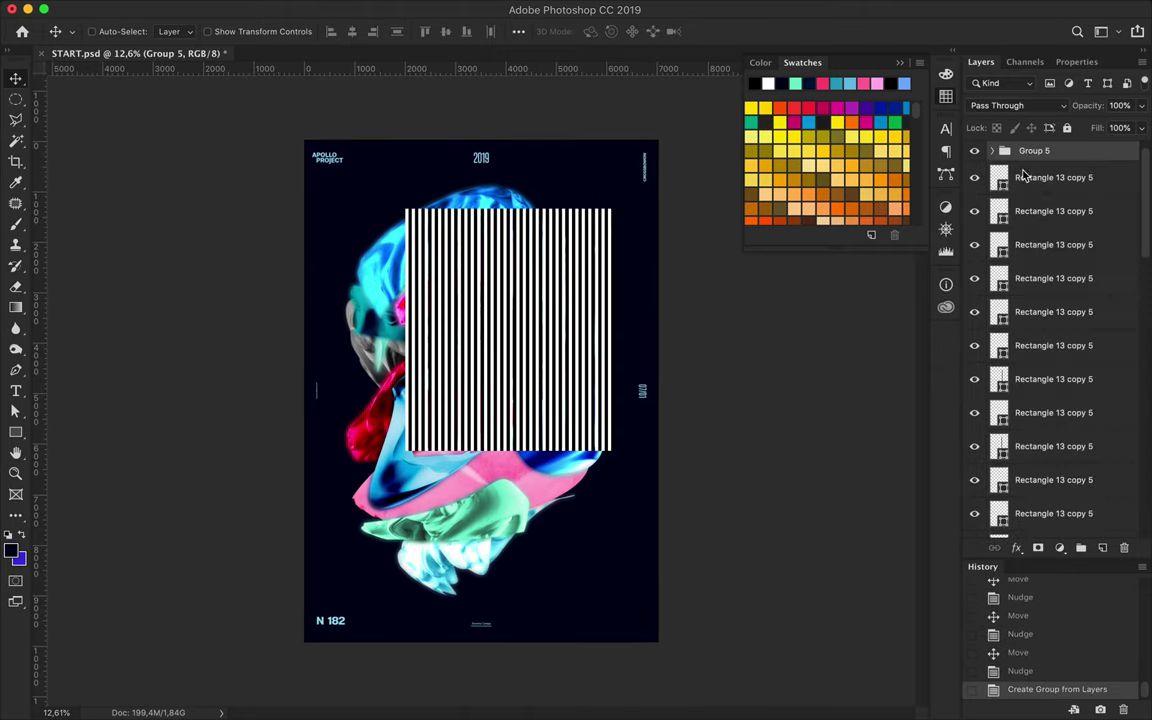
{"action": "key", "text": "ctrl+bracketleft"}
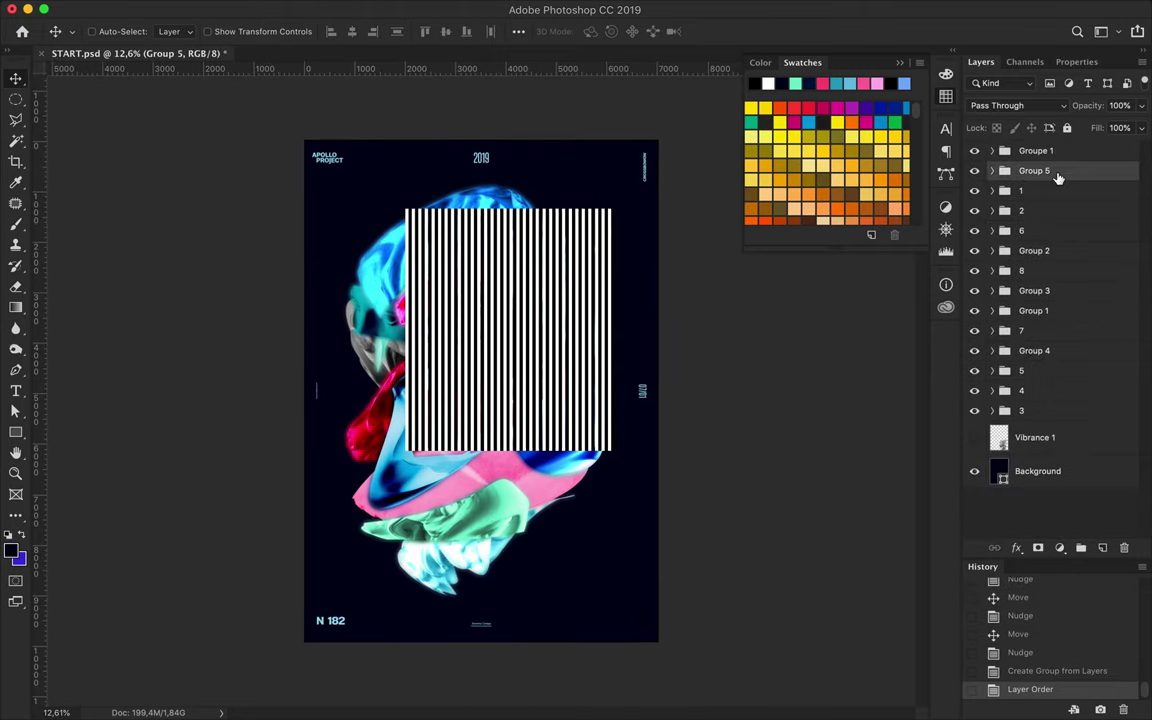
{"action": "key", "text": "ctrl+e"}
- Trace a curved Pen path over the stripes and paste that area as a new layer
{"action": "key", "text": "p"}
{"action": "left_click", "coordinate": [428, 335]}
{"action": "left_click_drag", "start_coordinate": [437, 284], "coordinate": [465, 285]}
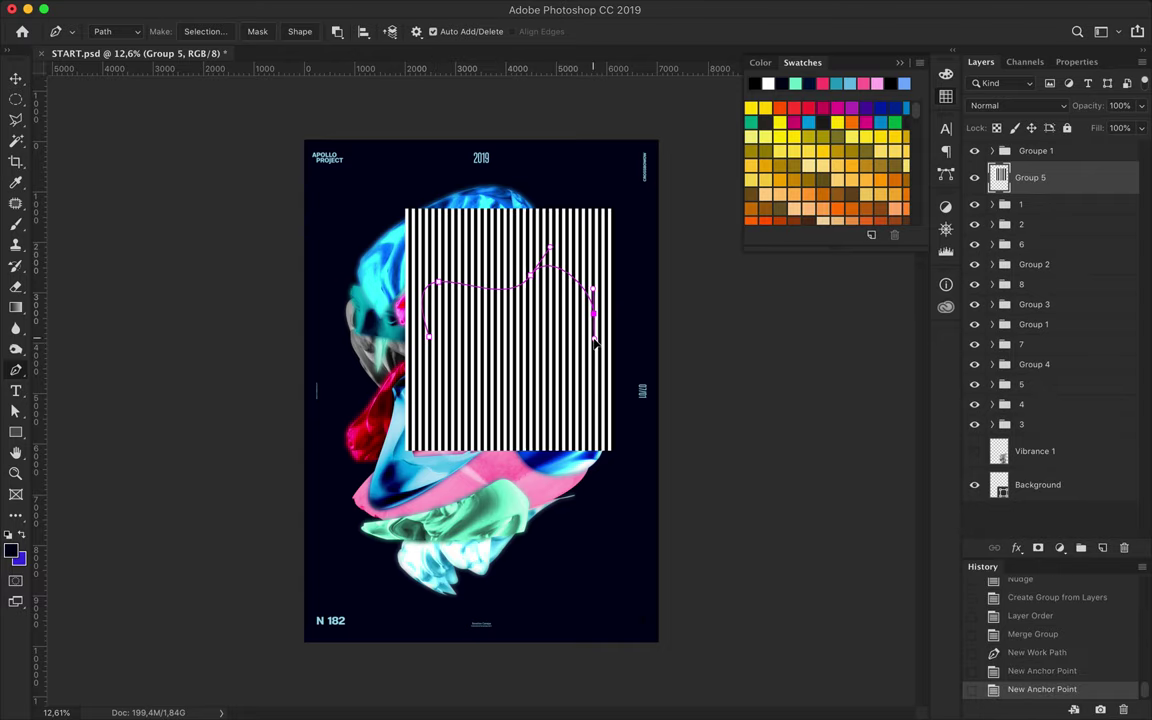
{"action": "left_click", "coordinate": [205, 31]}
{"action": "key", "text": "Return"}
{"action": "key", "text": "ctrl+v"}
- Hide Group 5 and restack the stripe patch between Group 1 and Group 7
{"action": "key", "text": "v"}
{"action": "left_click", "coordinate": [975, 177]}
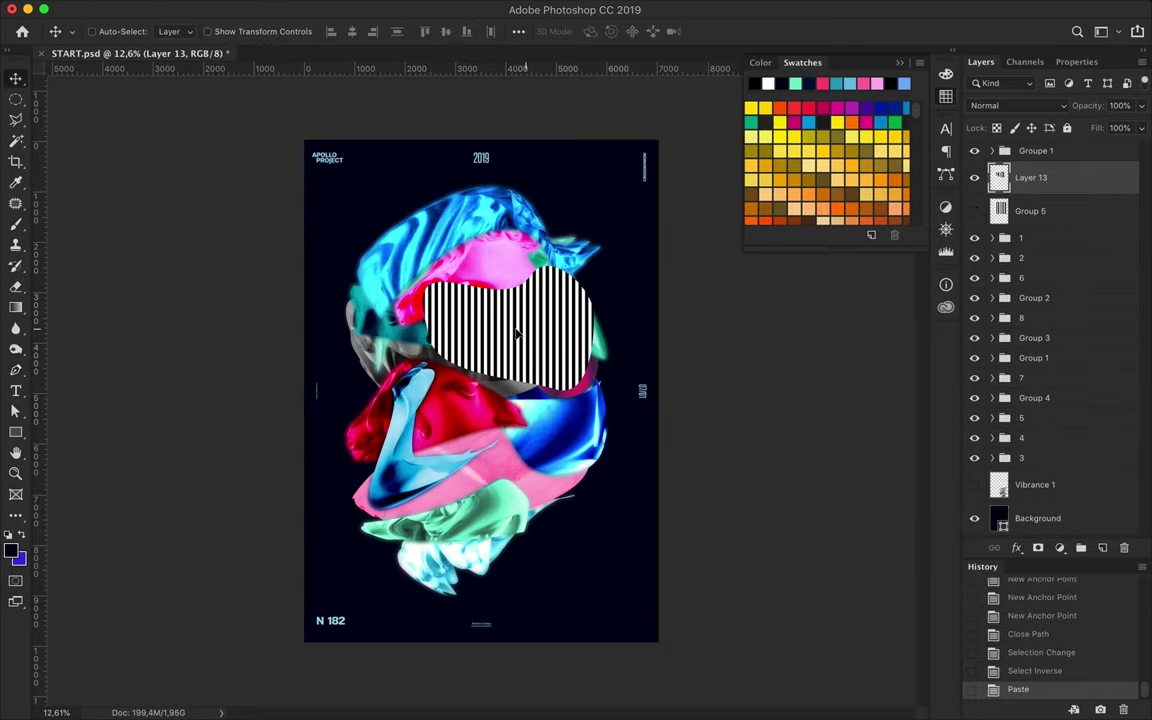
{"action": "left_click_drag", "start_coordinate": [510, 330], "coordinate": [482, 325]}
{"action": "left_click_drag", "start_coordinate": [1030, 170], "coordinate": [1055, 388]}
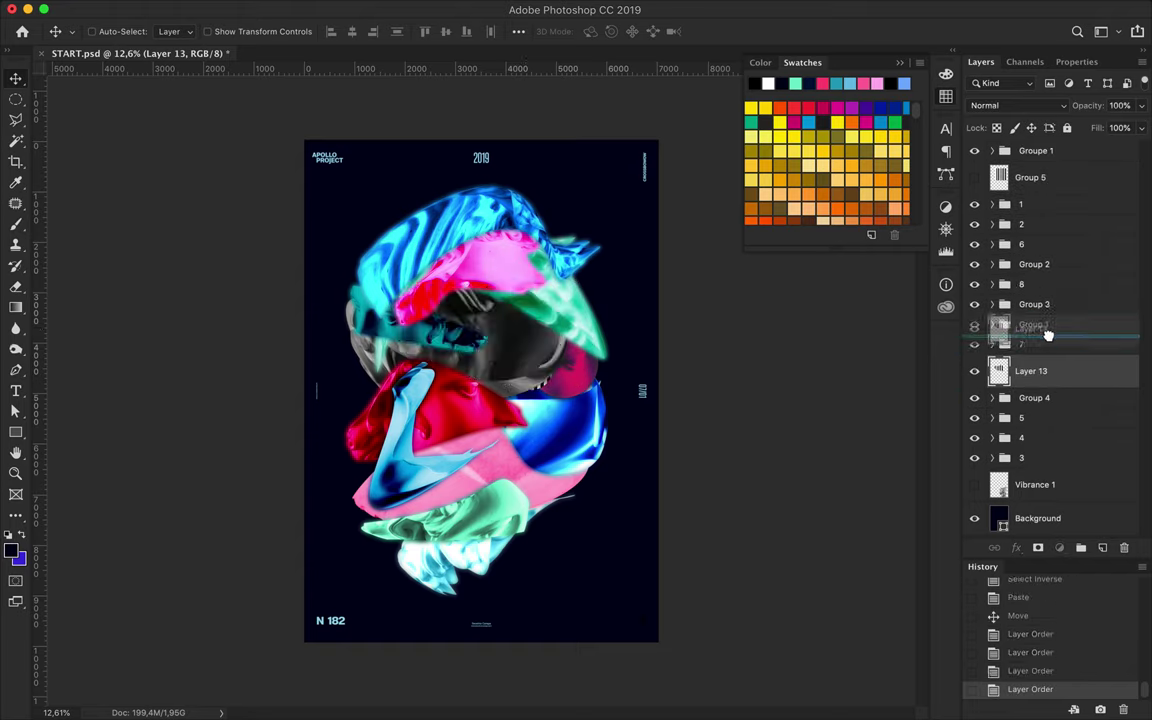
{"action": "left_click_drag", "start_coordinate": [1048, 335], "coordinate": [1048, 337]}
- Warp the stripe patch into a wavy curve, then show the Group 5 stripe panel again
{"action": "key", "text": "ctrl+t"}
{"action": "right_click", "coordinate": [458, 300]}
{"action": "left_click", "coordinate": [480, 388]}
{"action": "left_click_drag", "start_coordinate": [454, 357], "coordinate": [513, 358]}
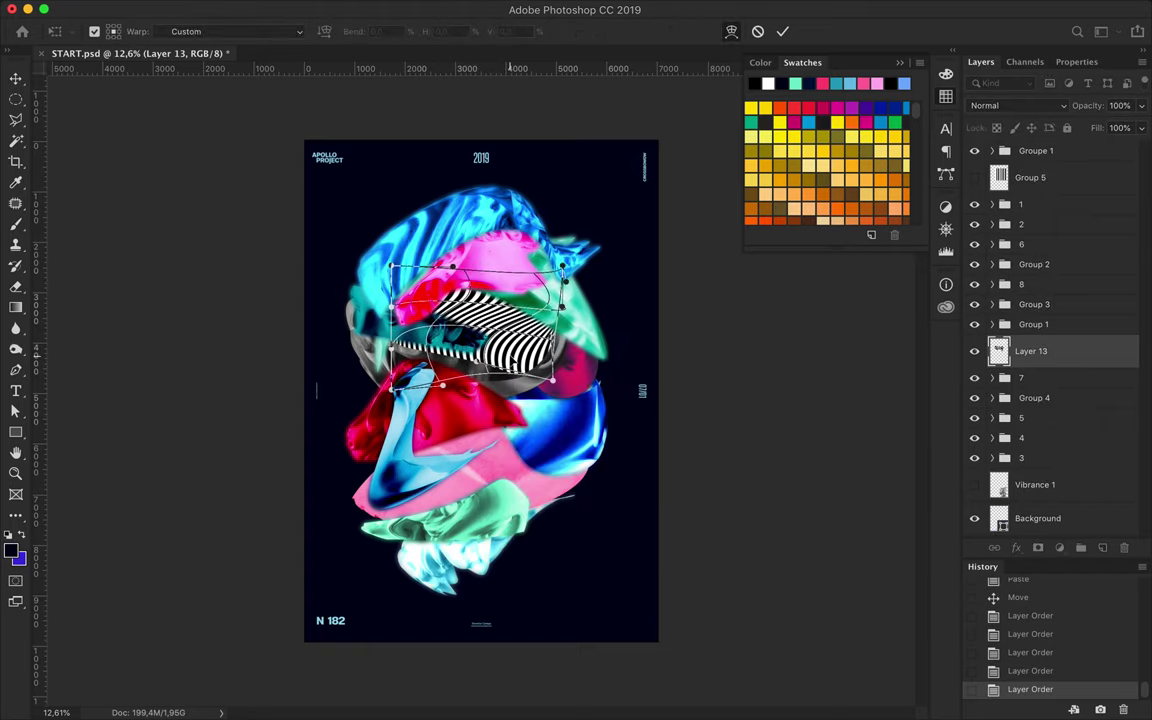
{"action": "mouse_move", "coordinate": [566, 281]}
{"action": "left_mouse_down"}
{"action": "mouse_move", "coordinate": [646, 317]}
{"action": "mouse_move", "coordinate": [600, 329]}
{"action": "left_mouse_up"}
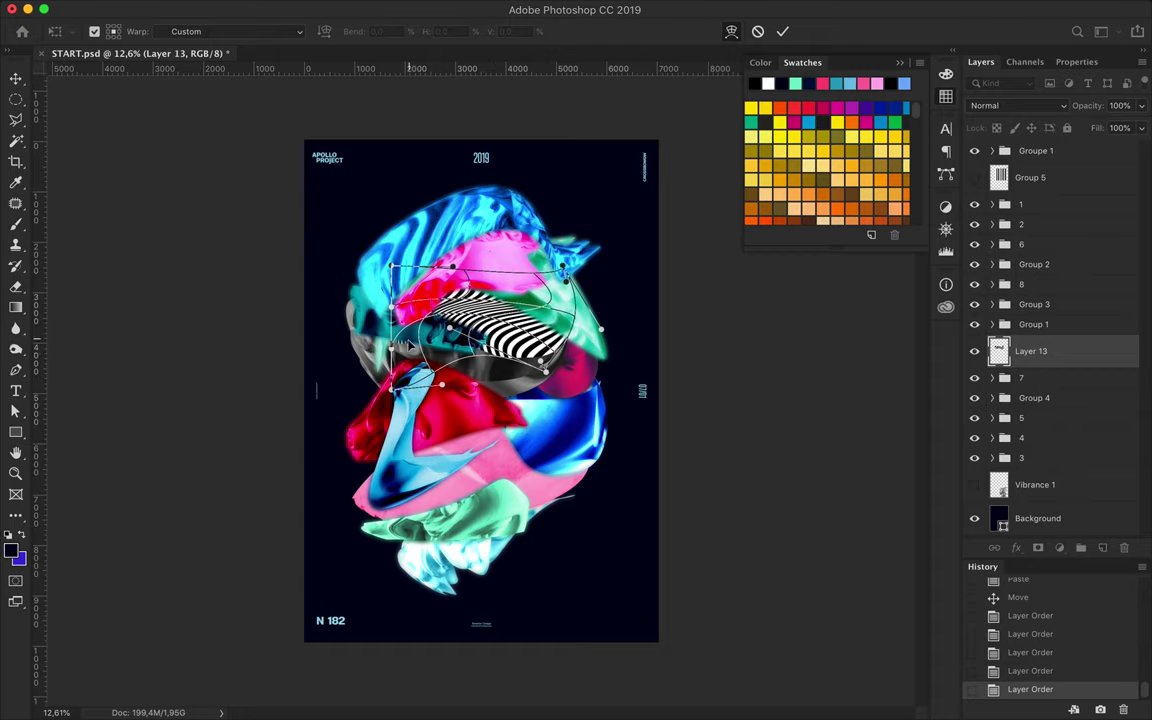
{"action": "left_click_drag", "start_coordinate": [391, 346], "coordinate": [466, 290]}
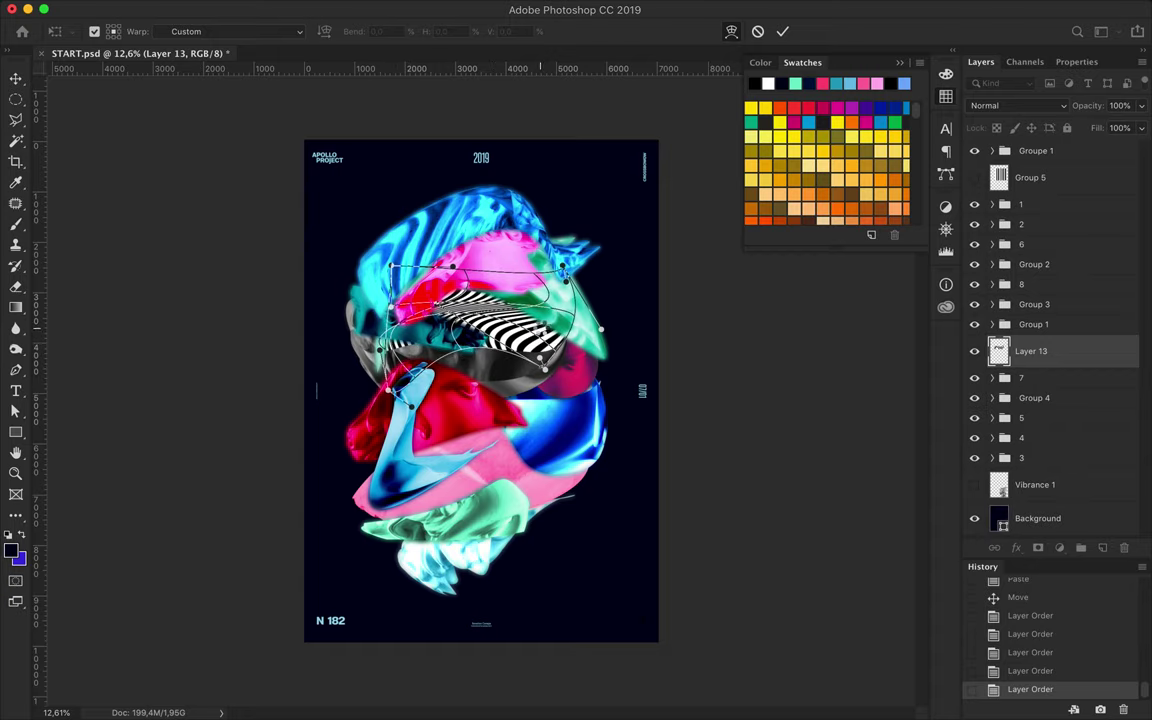
{"action": "key", "text": "Return"}
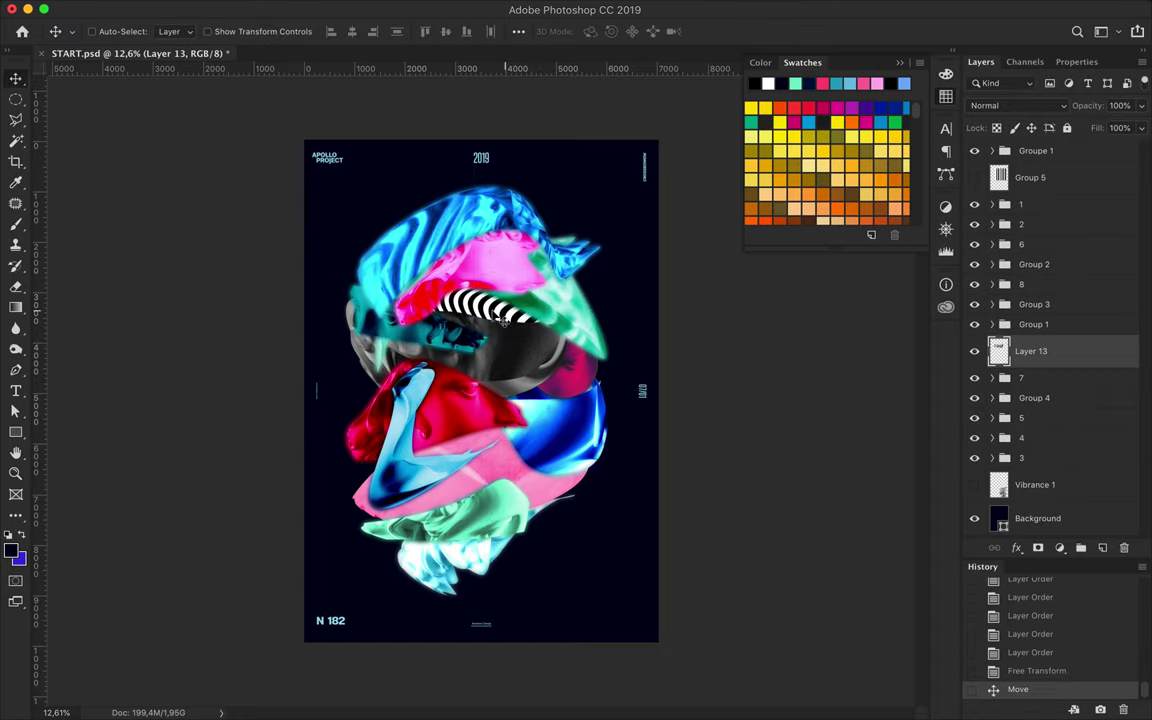
{"action": "left_click", "coordinate": [1030, 177]}
{"action": "left_click", "coordinate": [974, 177]}
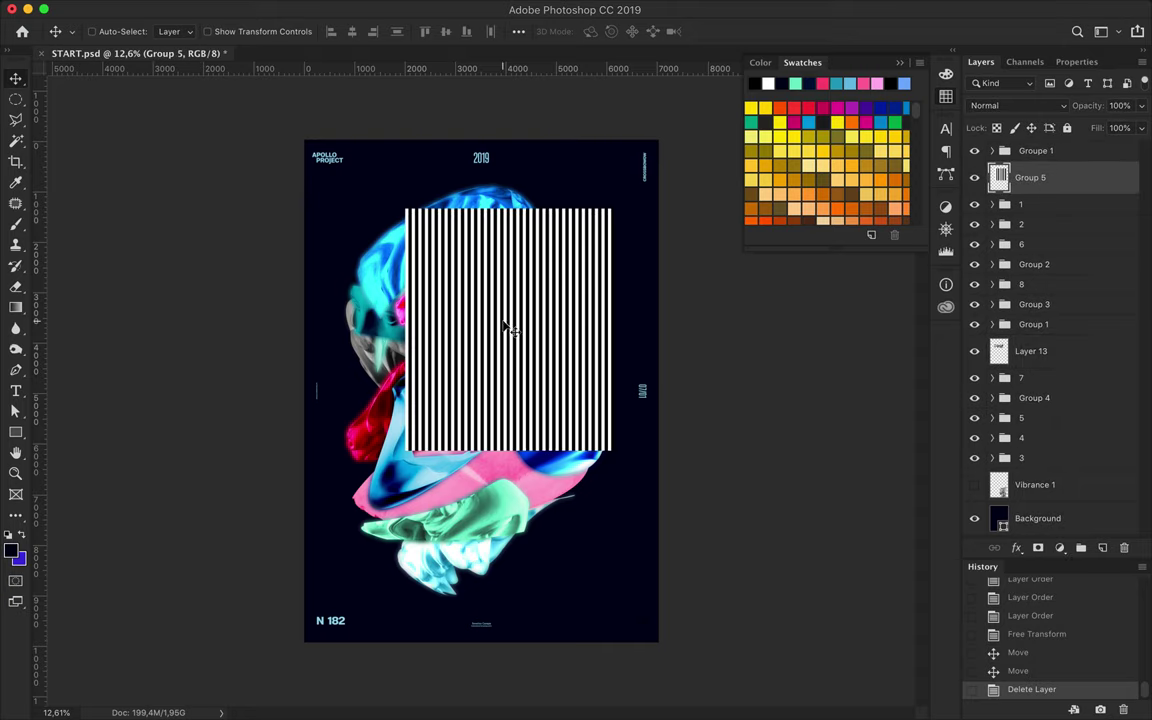
- Draw and refine a second Pen path, then paste its stripe area as Layer 14
{"action": "key", "text": "p"}
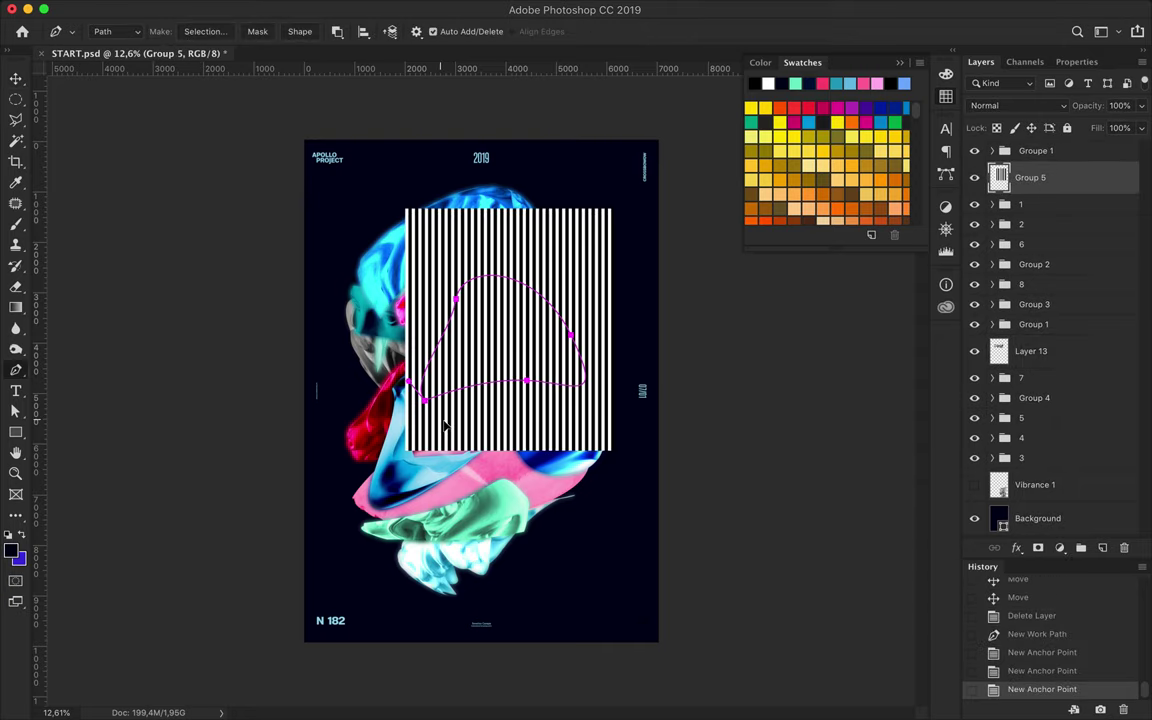
{"action": "right_click", "coordinate": [16, 370]}
{"action": "left_click", "coordinate": [93, 428]}
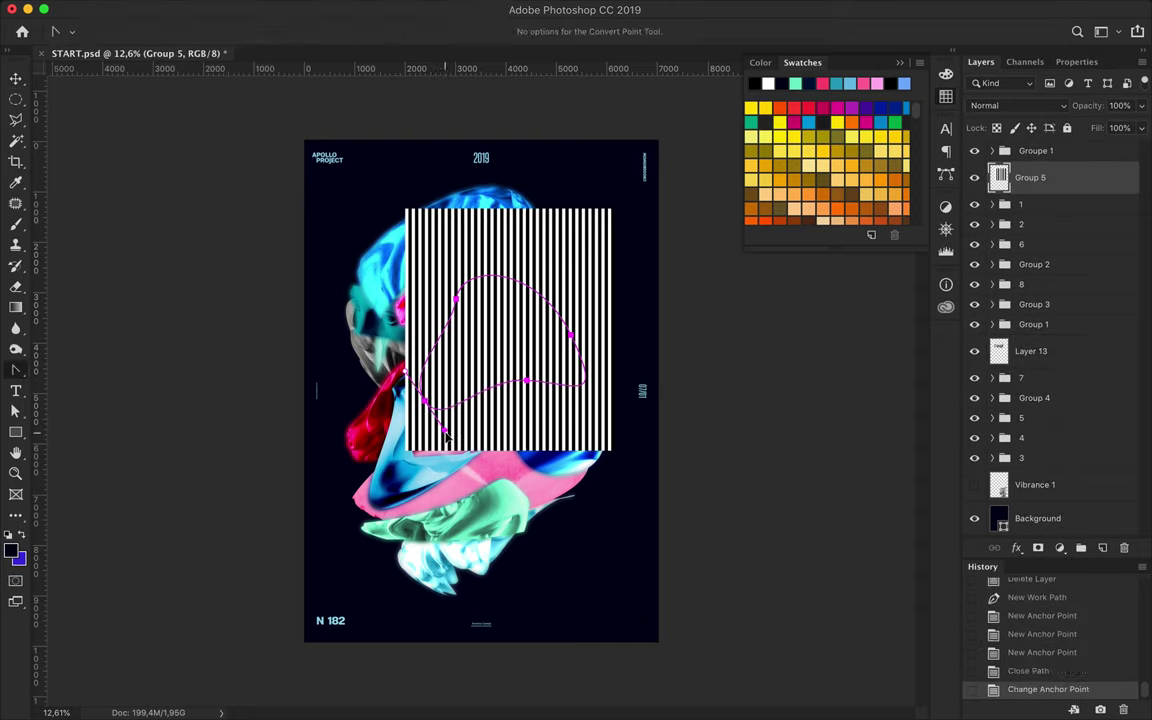
{"action": "key", "text": "p"}
{"action": "left_click", "coordinate": [214, 31]}
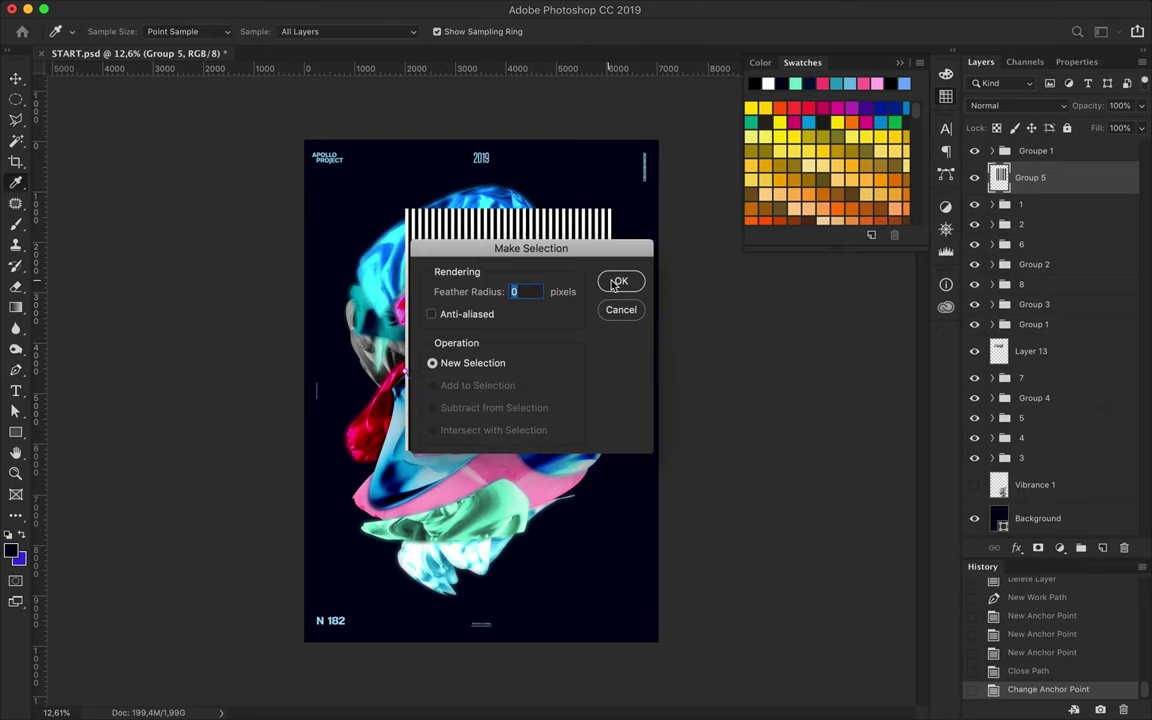
{"action": "left_click", "coordinate": [614, 282]}
{"action": "key", "text": "ctrl+v"}
- Move Layer 14 below Group 5 and lower on the poster
{"action": "left_click_drag", "start_coordinate": [1030, 177], "coordinate": [1030, 444]}
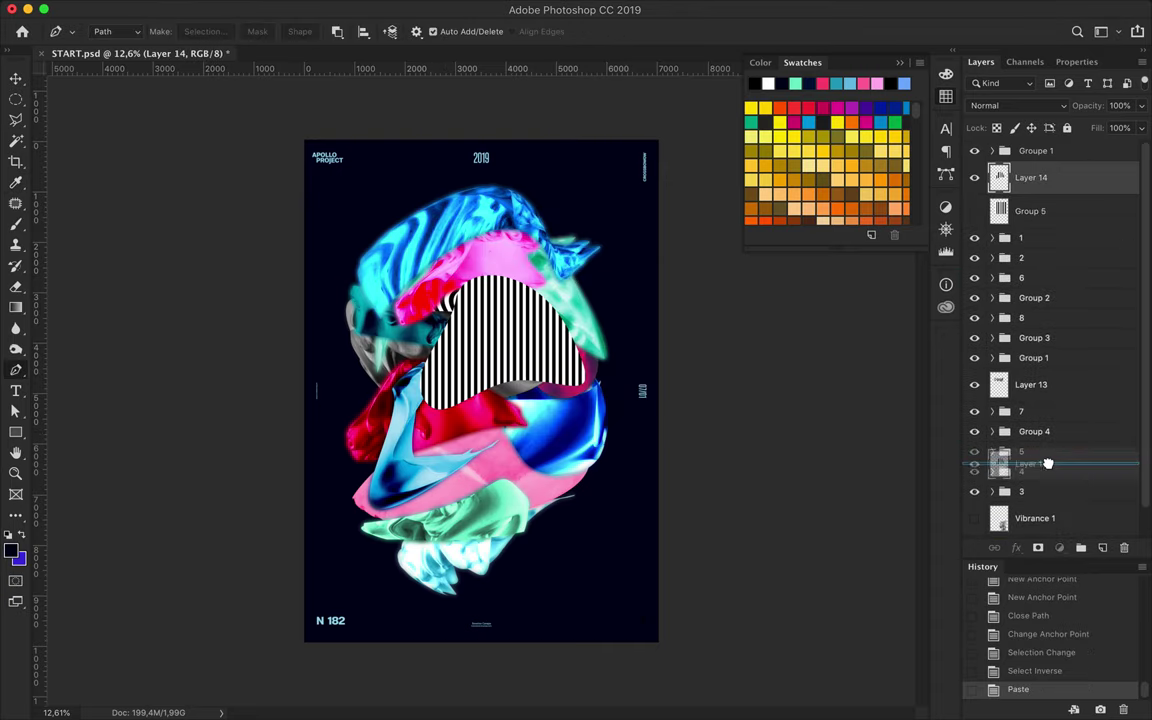
{"action": "key", "text": "v"}
{"action": "mouse_move", "coordinate": [500, 162]}
{"action": "left_mouse_down"}
{"action": "mouse_move", "coordinate": [524, 404]}
{"action": "mouse_move", "coordinate": [518, 385]}
{"action": "left_mouse_up"}
- Bend the second patch into a curve and tuck Layer 14 between layers 5 and 4
{"action": "key", "text": "ctrl+t"}
{"action": "right_click", "coordinate": [452, 385]}
{"action": "key", "text": "Escape"}
{"action": "mouse_move", "coordinate": [487, 427]}
{"action": "left_mouse_down"}
{"action": "mouse_move", "coordinate": [452, 432]}
{"action": "mouse_move", "coordinate": [572, 408]}
{"action": "mouse_move", "coordinate": [518, 447]}
{"action": "left_mouse_up"}
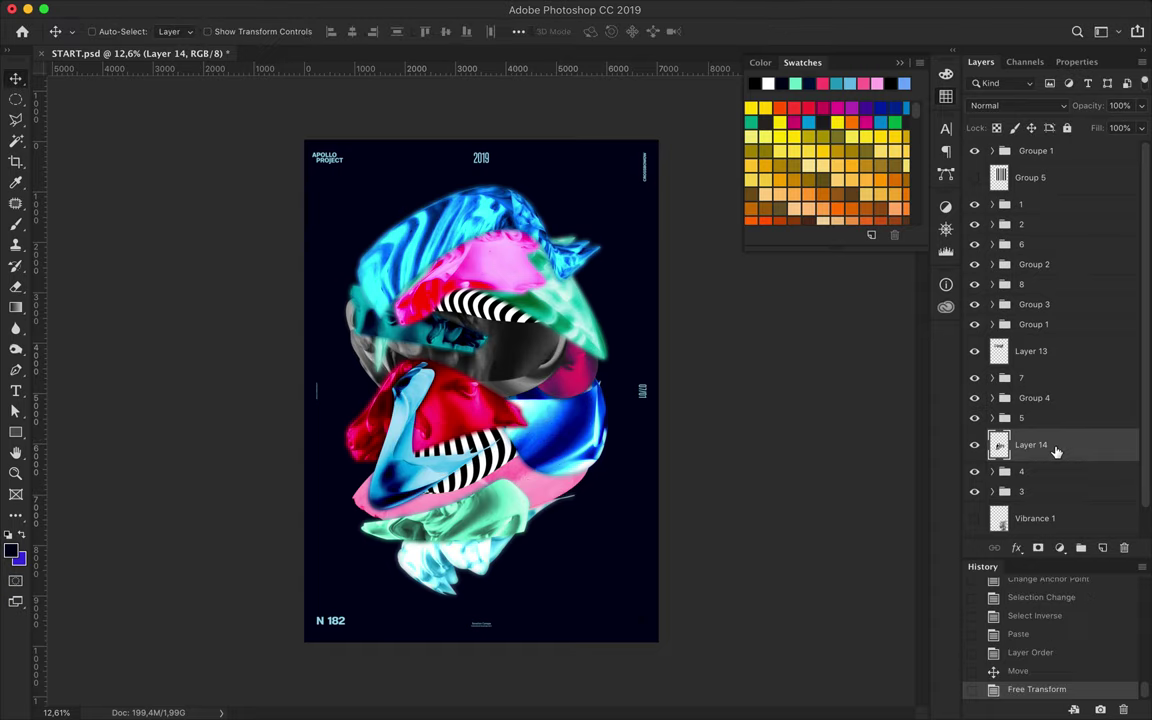
{"action": "left_click_drag", "start_coordinate": [1048, 410], "coordinate": [1039, 462]}
{"action": "left_click", "coordinate": [440, 242]}
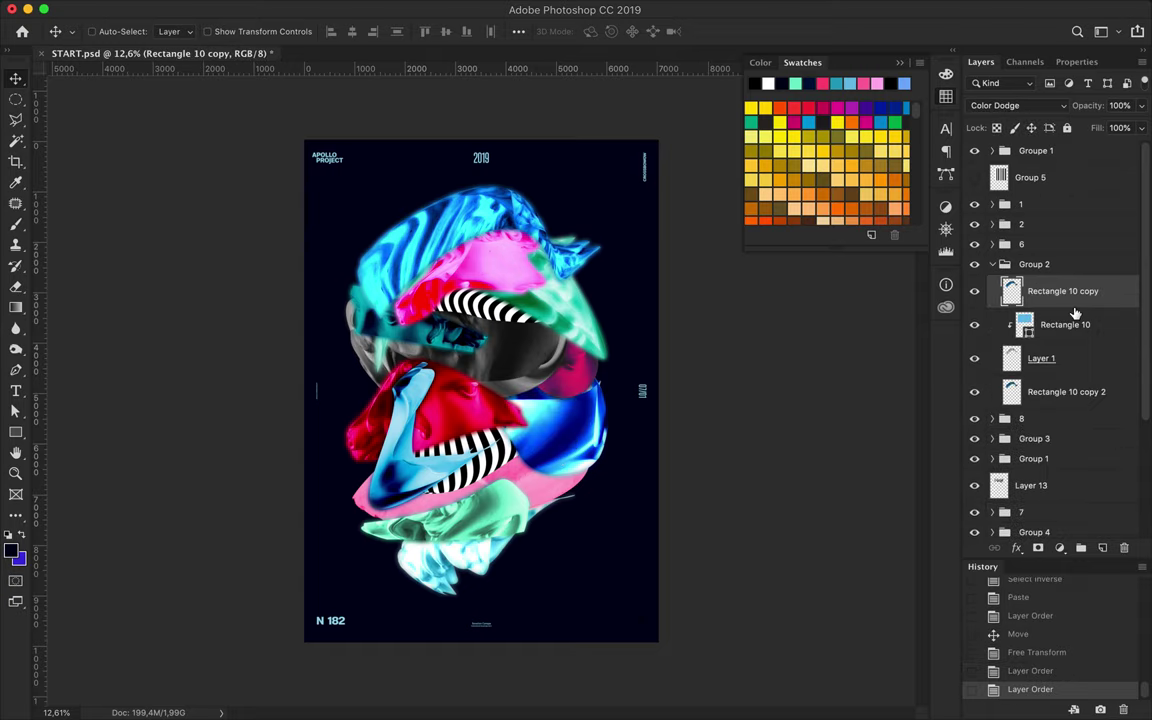
- Duplicate Rectangle 10 with Layer 1, merge the copies, and apply a Mosaic pixelate filter
{"action": "left_click", "coordinate": [1062, 324]}
{"action": "double_click", "coordinate": [1042, 358]}
{"action": "left_click_drag", "start_coordinate": [1058, 362], "coordinate": [1043, 290]}
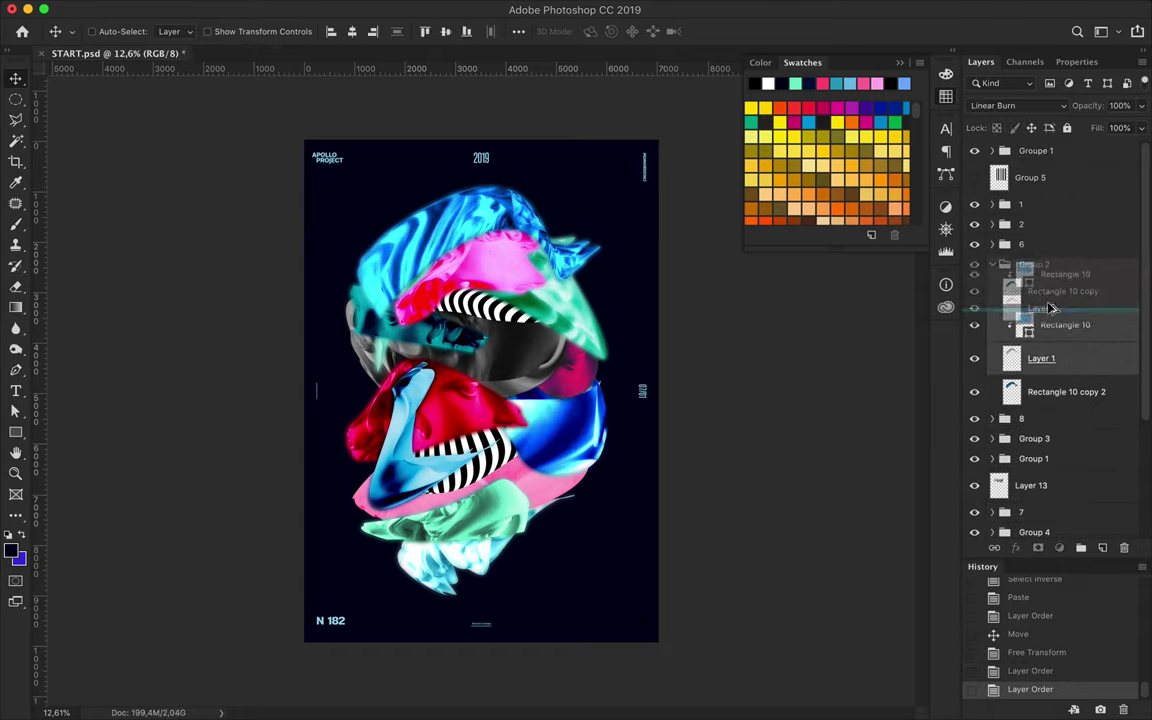
{"action": "key", "text": "super+e"}
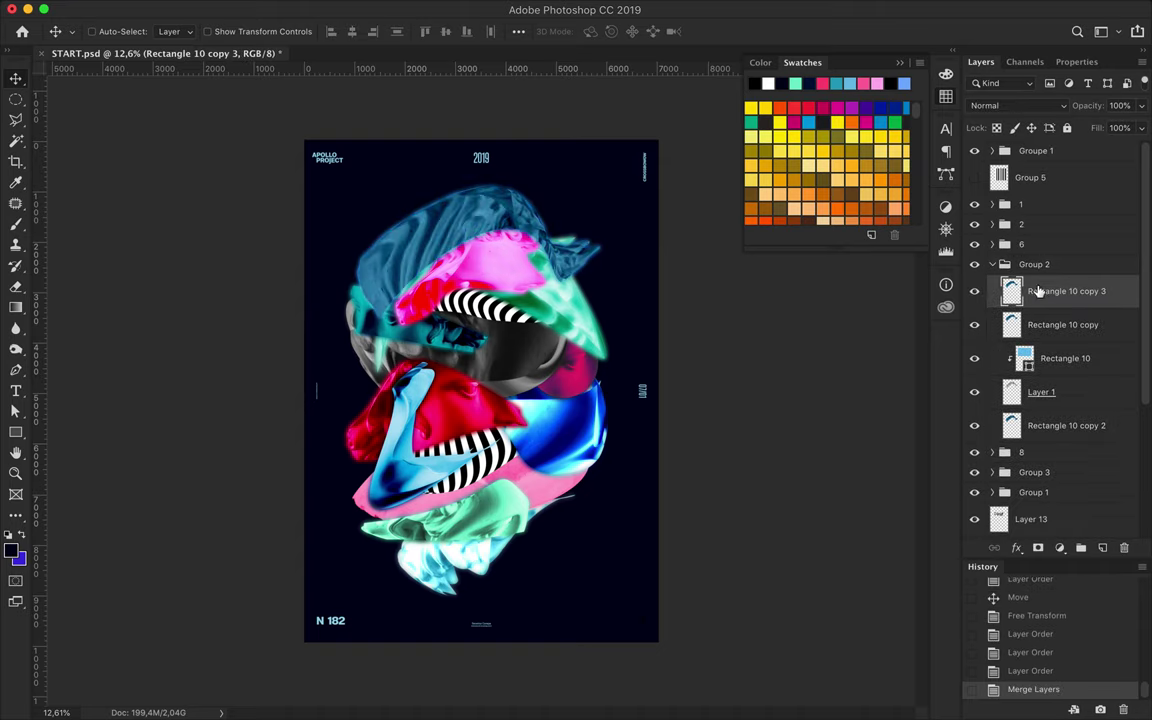
{"action": "left_click", "coordinate": [393, 9]}
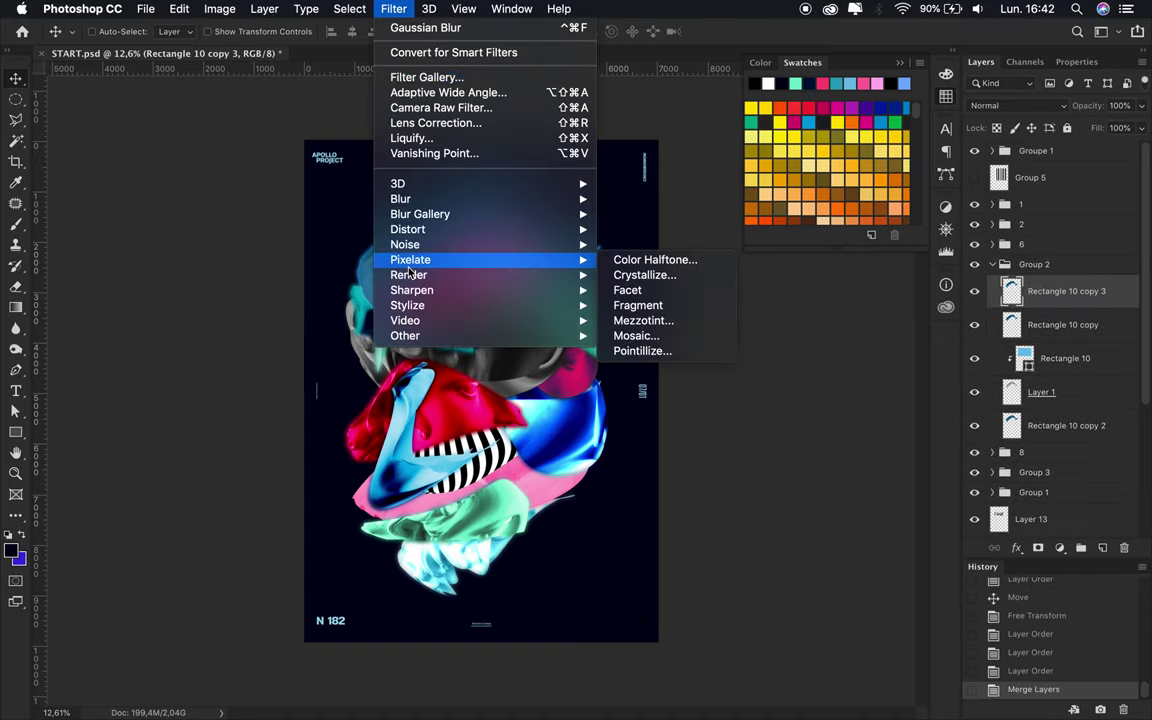
{"action": "left_click", "coordinate": [636, 335]}
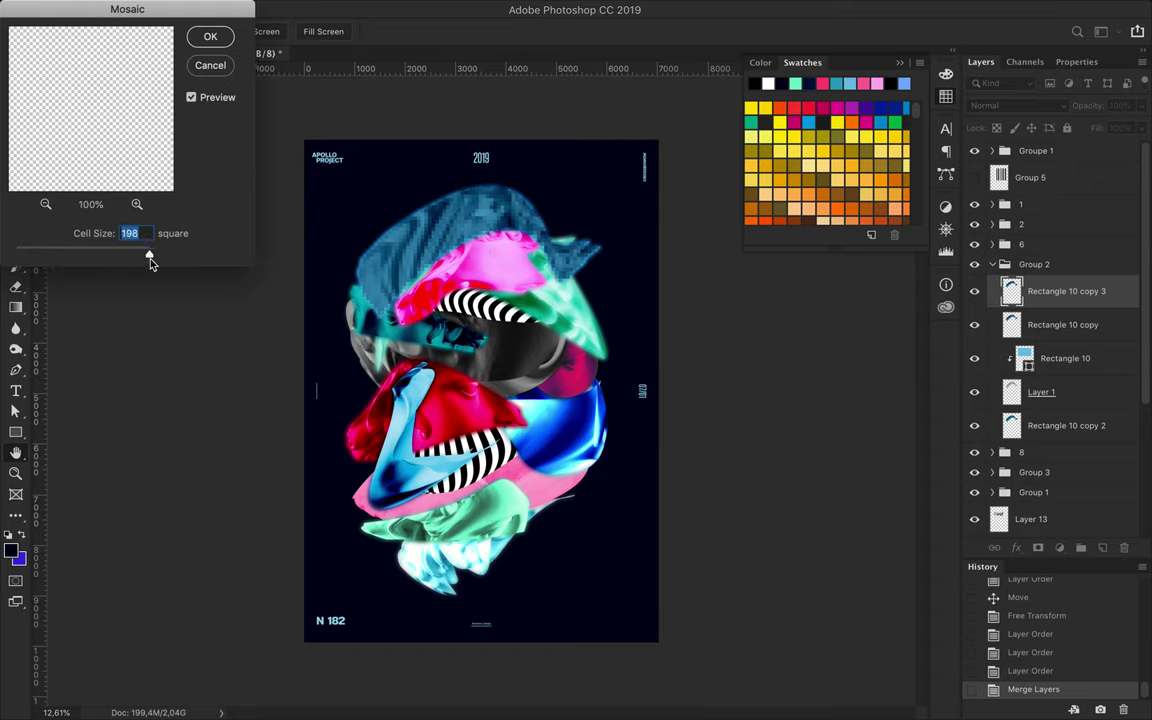
{"action": "key", "text": "Return"}
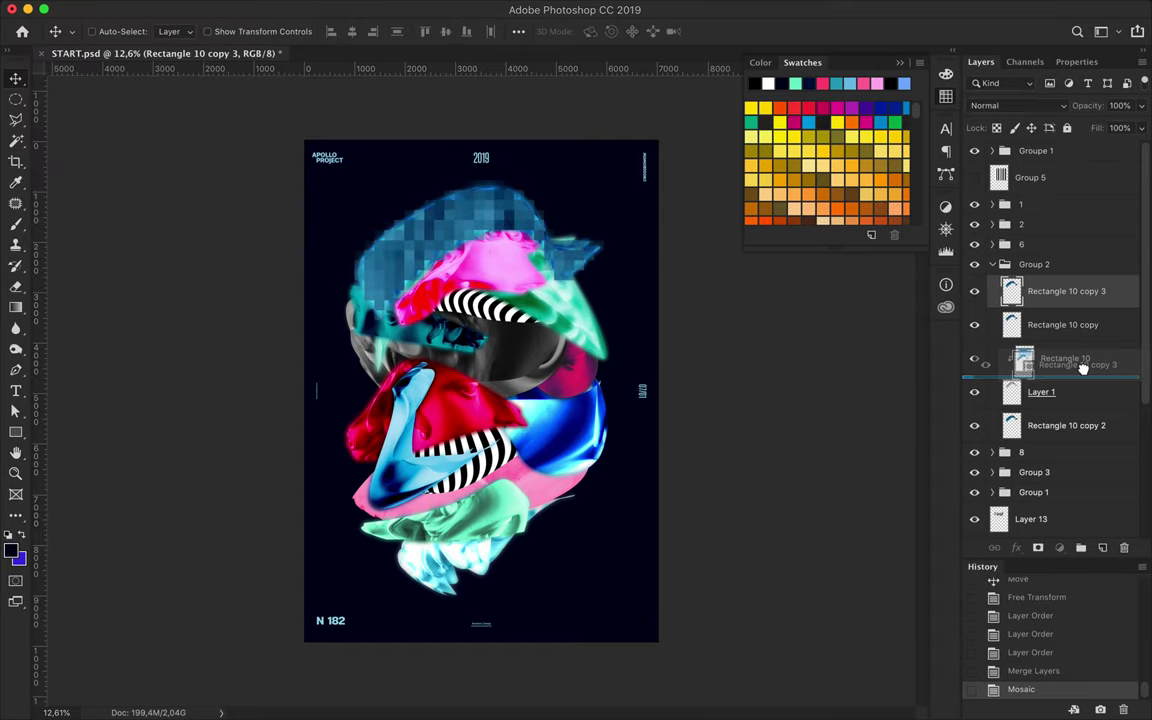
- Place the blue mosaic copy below Rectangle 10 copy 2 and nudge it up-left to show its pixelated top
{"action": "left_click_drag", "start_coordinate": [1077, 298], "coordinate": [1080, 368]}
{"action": "left_click_drag", "start_coordinate": [452, 207], "coordinate": [485, 208]}
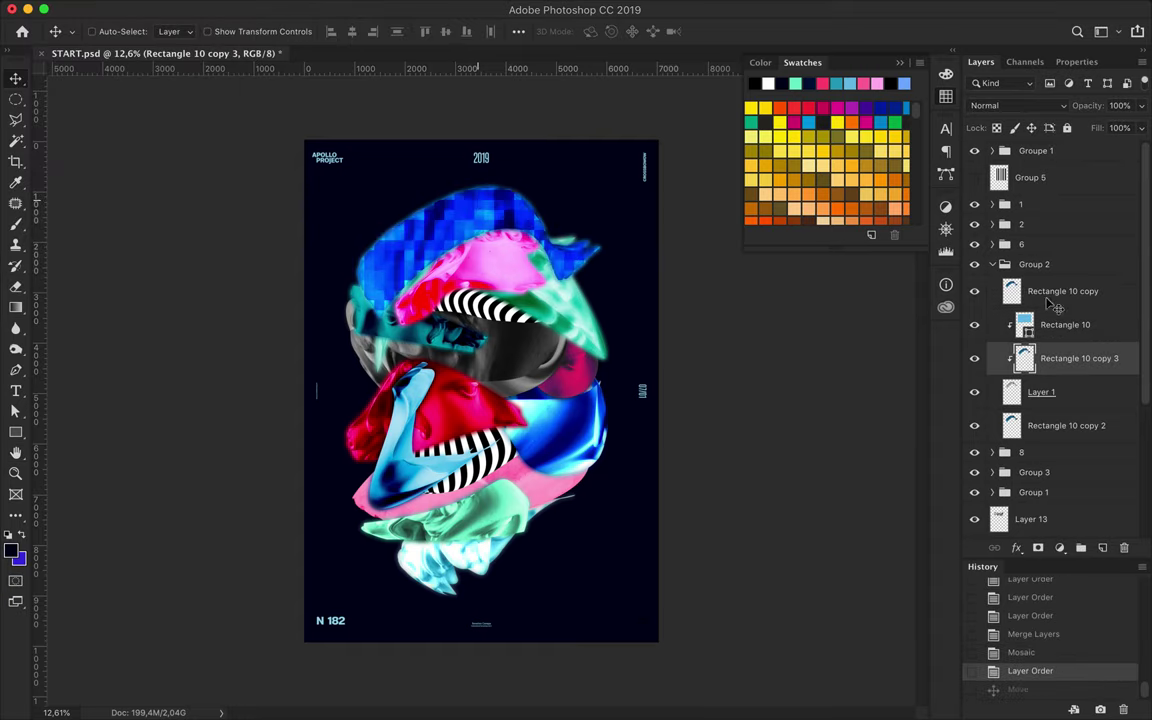
{"action": "key", "text": "super+z"}
{"action": "key", "text": "super+z"}
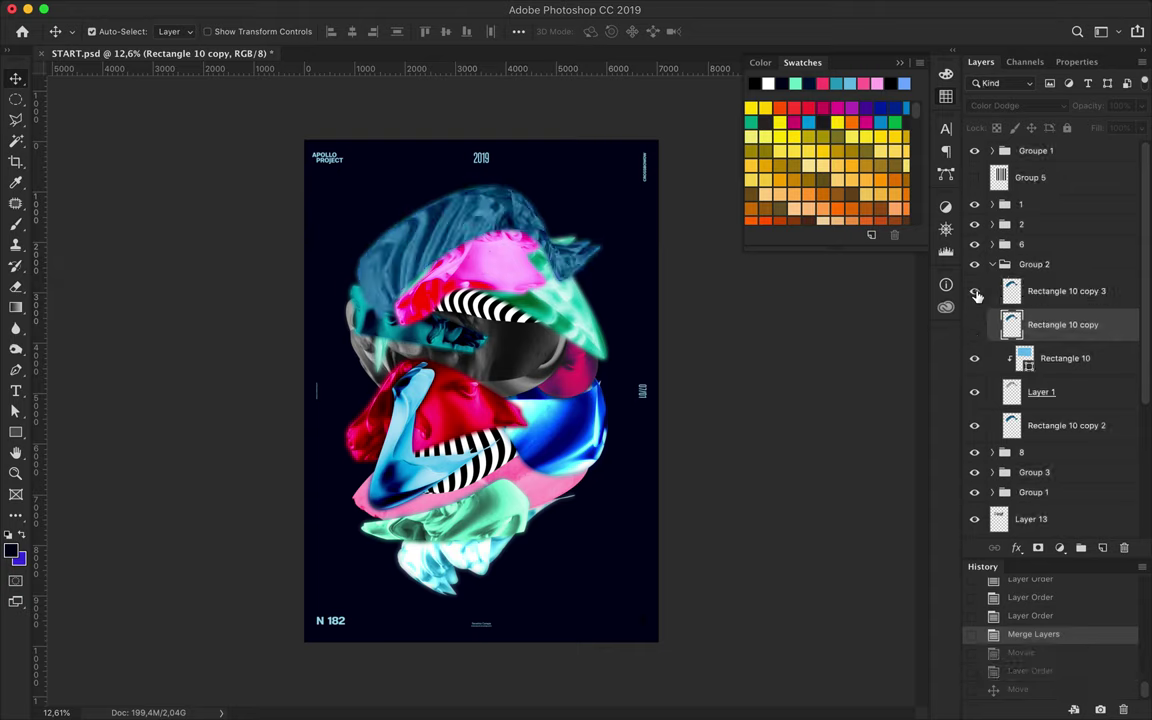
{"action": "left_click_drag", "start_coordinate": [1040, 291], "coordinate": [1060, 420]}
{"action": "left_click_drag", "start_coordinate": [492, 222], "coordinate": [477, 208]}
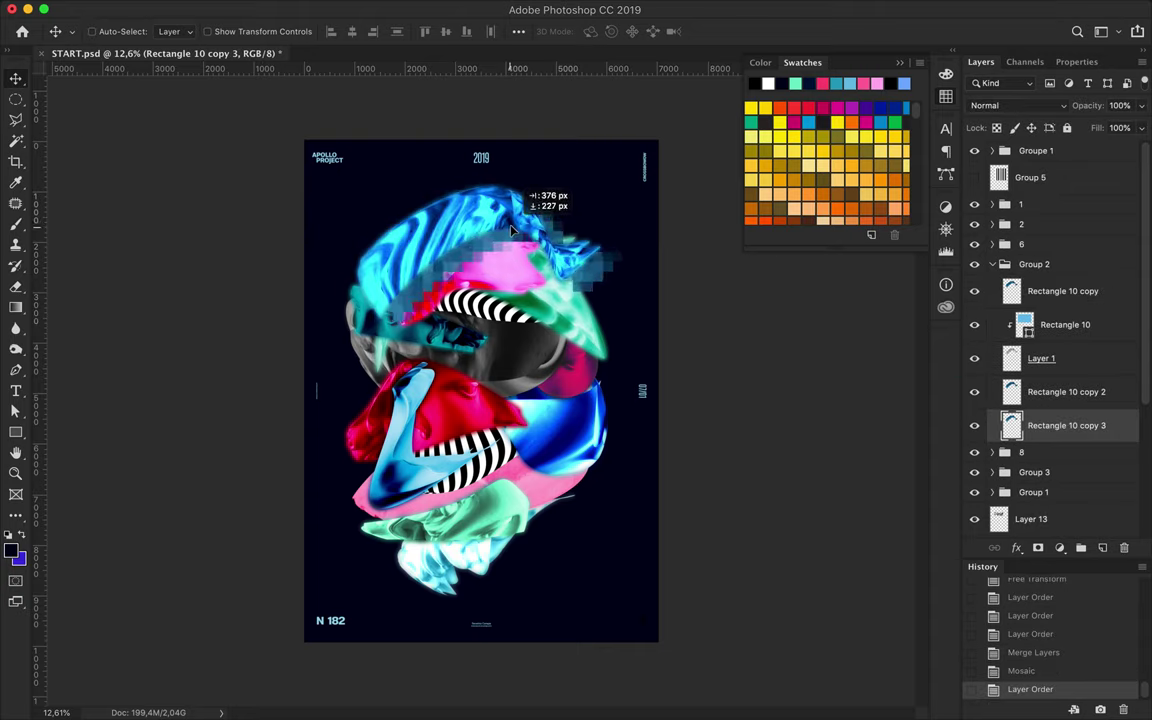
- Merge the pink Rectangle 8 layers in group 8, move the copy below Layer 3, and nudge the patch
{"action": "left_click", "coordinate": [480, 260], "text": "super"}
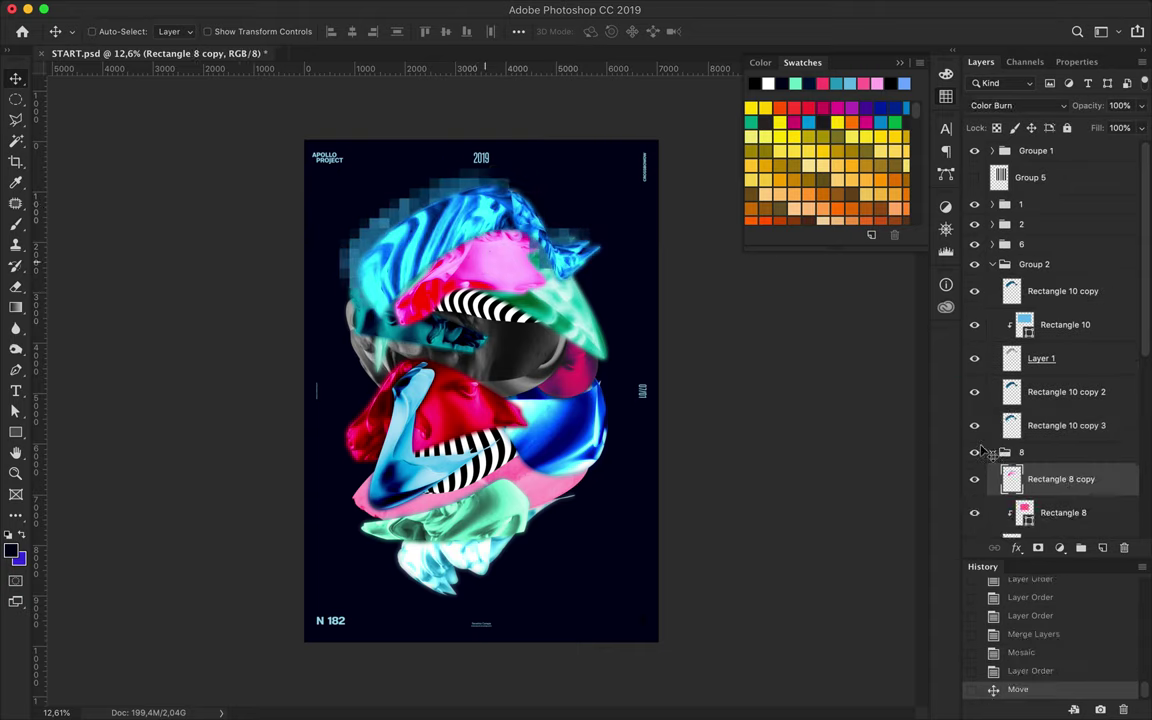
{"action": "left_click_drag", "start_coordinate": [1060, 437], "coordinate": [1050, 422]}
{"action": "key", "text": "super+e"}
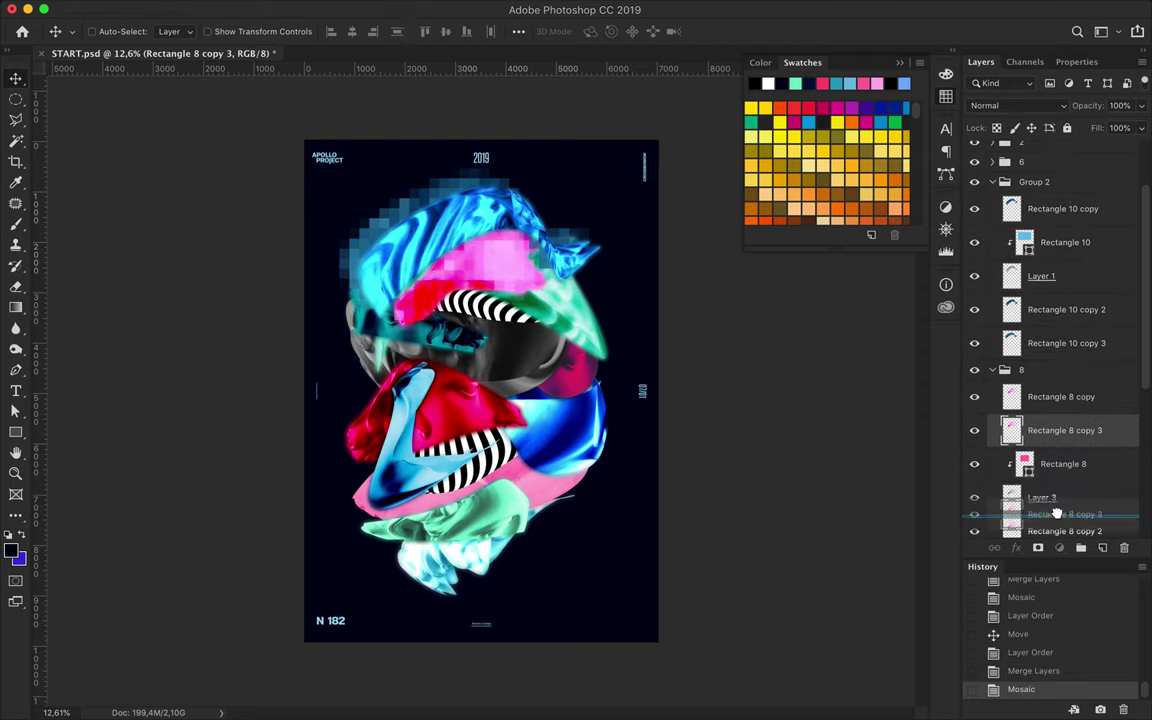
{"action": "left_click_drag", "start_coordinate": [1057, 430], "coordinate": [990, 373]}
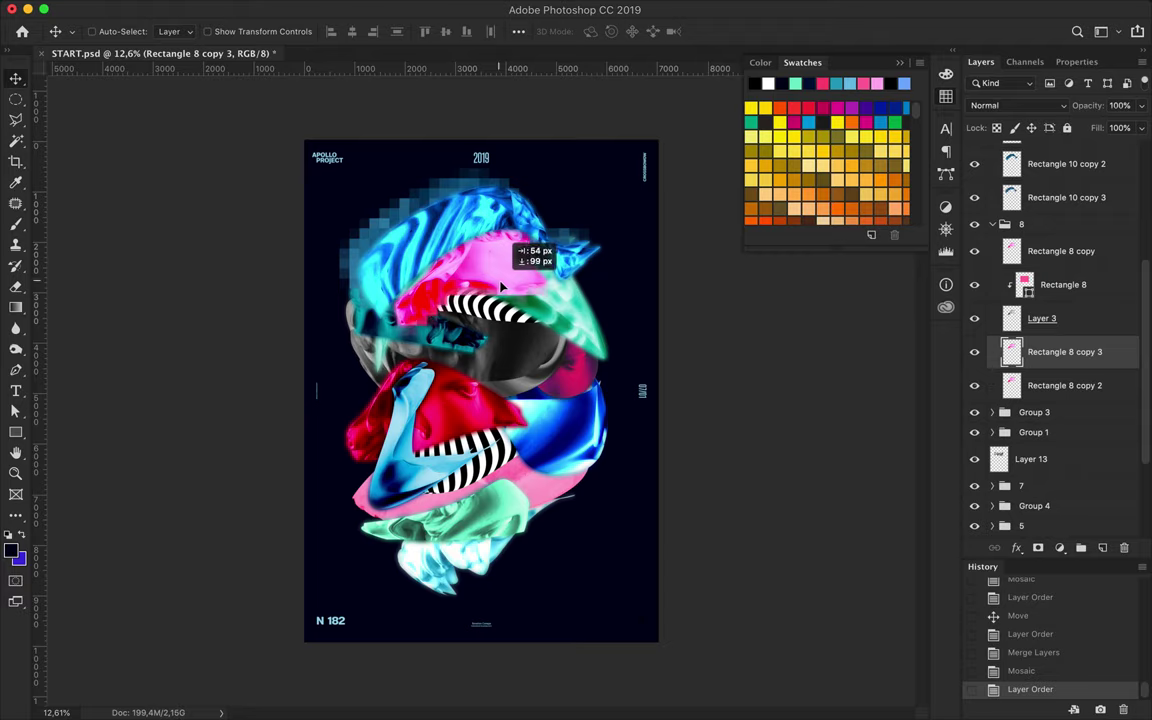
{"action": "left_click_drag", "start_coordinate": [503, 287], "coordinate": [515, 283]}
{"action": "left_click", "coordinate": [450, 457], "text": "super"}
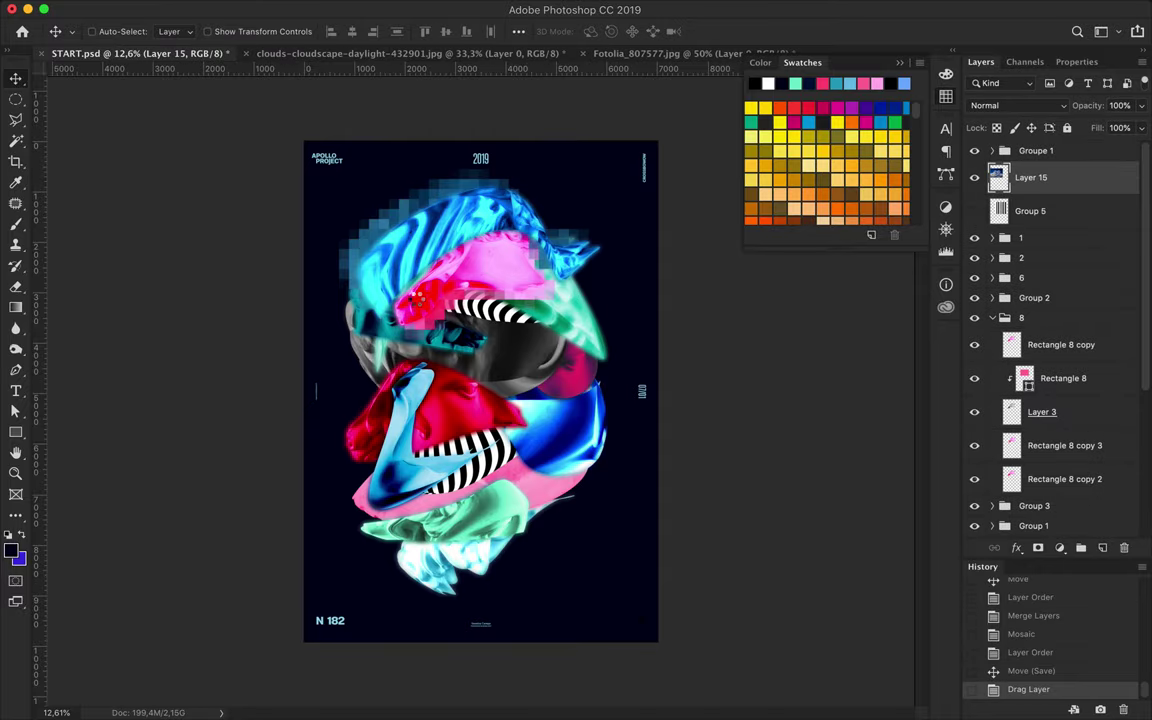
- Bring the clouds photo onto the poster and paste a Pen-traced cloud fragment as a new layer
{"action": "left_click_drag", "start_coordinate": [380, 300], "coordinate": [470, 330]}
{"action": "scroll", "coordinate": [476, 327], "scroll_direction": "up", "scroll_amount": 3}
{"action": "key", "text": "p"}
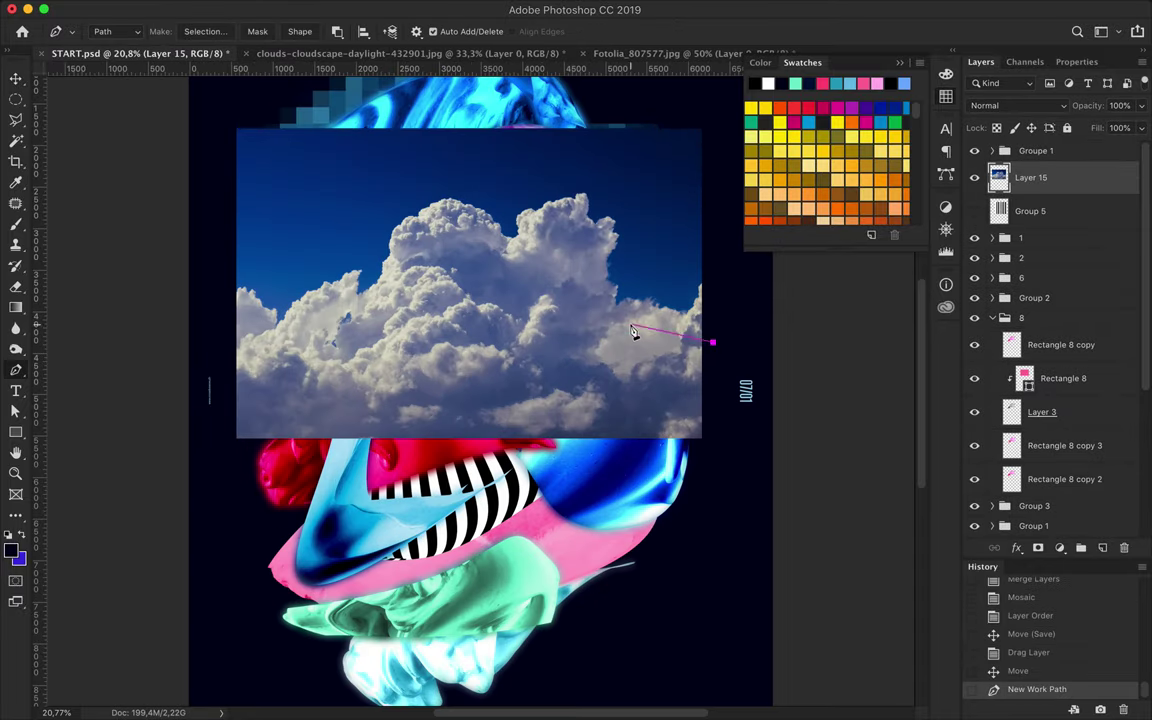
{"action": "left_click", "coordinate": [205, 31]}
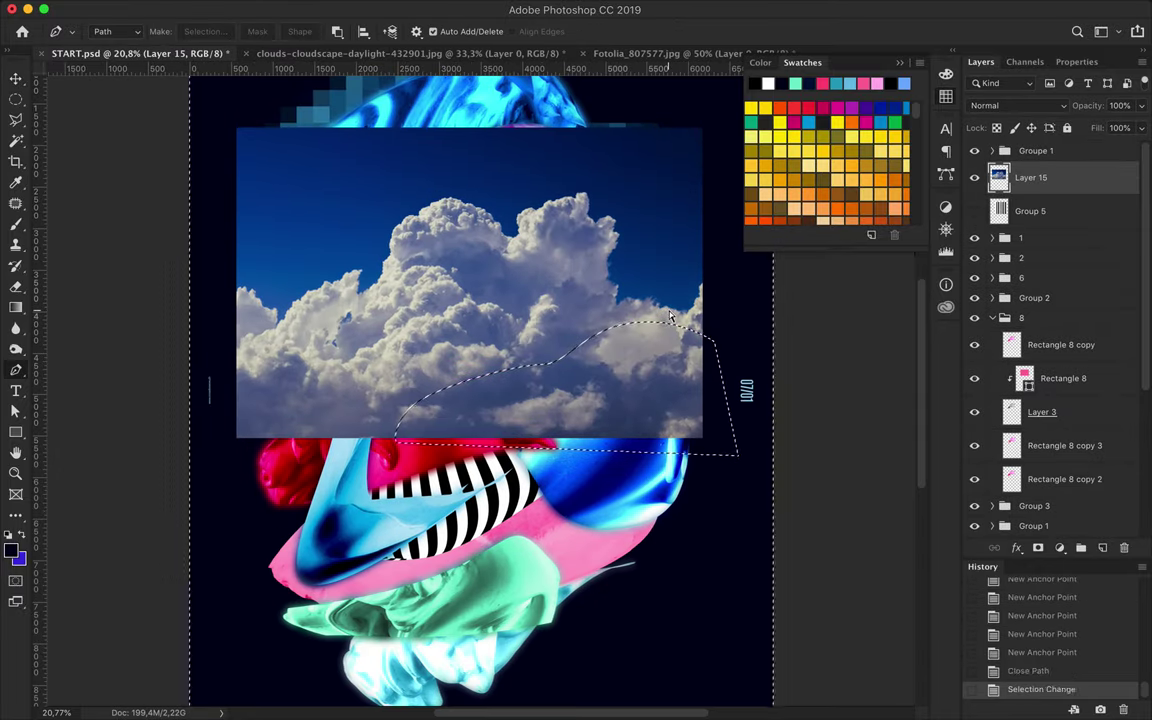
{"action": "key", "text": "super+shift+i"}
{"action": "key", "text": "super+c"}
{"action": "key", "text": "super+v"}
- Move the cloud fragment to the bust's lower right and warp its top-right corner up and right
{"action": "left_click_drag", "start_coordinate": [663, 352], "coordinate": [607, 574]}
{"action": "right_click", "coordinate": [609, 599]}
{"action": "left_click", "coordinate": [580, 520]}
{"action": "left_click_drag", "start_coordinate": [670, 548], "coordinate": [684, 533]}
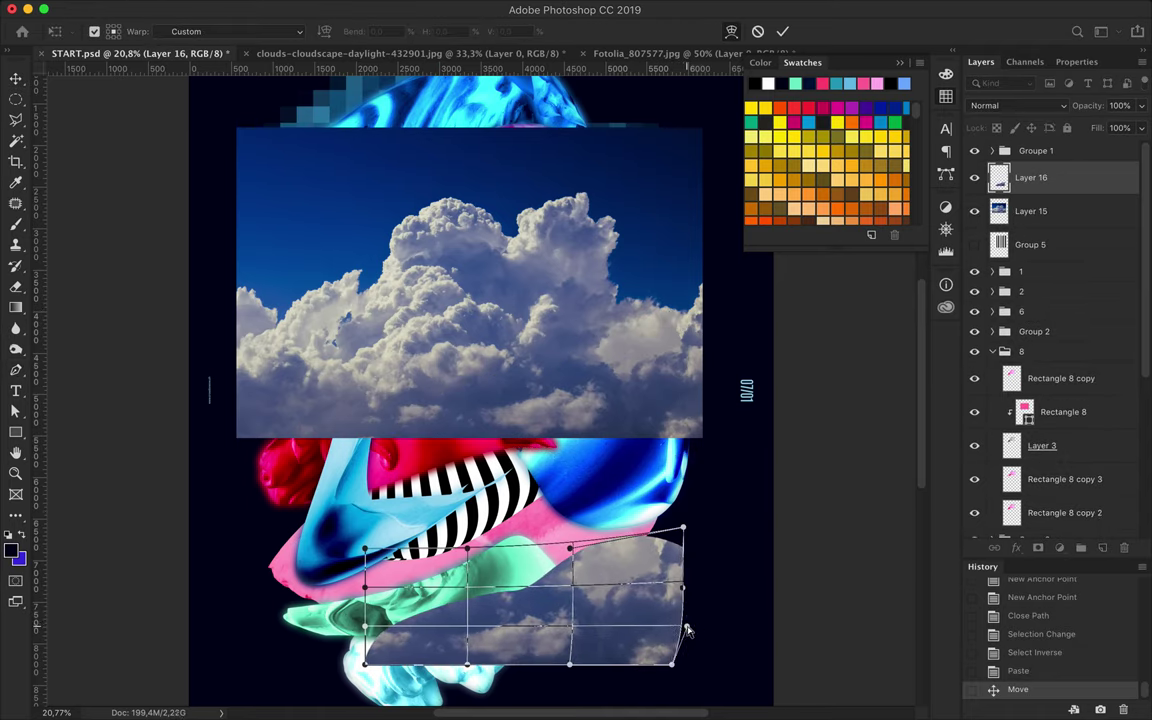
{"action": "key", "text": "Return"}
- Hide the full clouds photo layer and add a Levels adjustment
{"action": "left_click", "coordinate": [975, 211]}
{"action": "left_click", "coordinate": [1059, 548]}
{"action": "left_click", "coordinate": [1050, 627]}
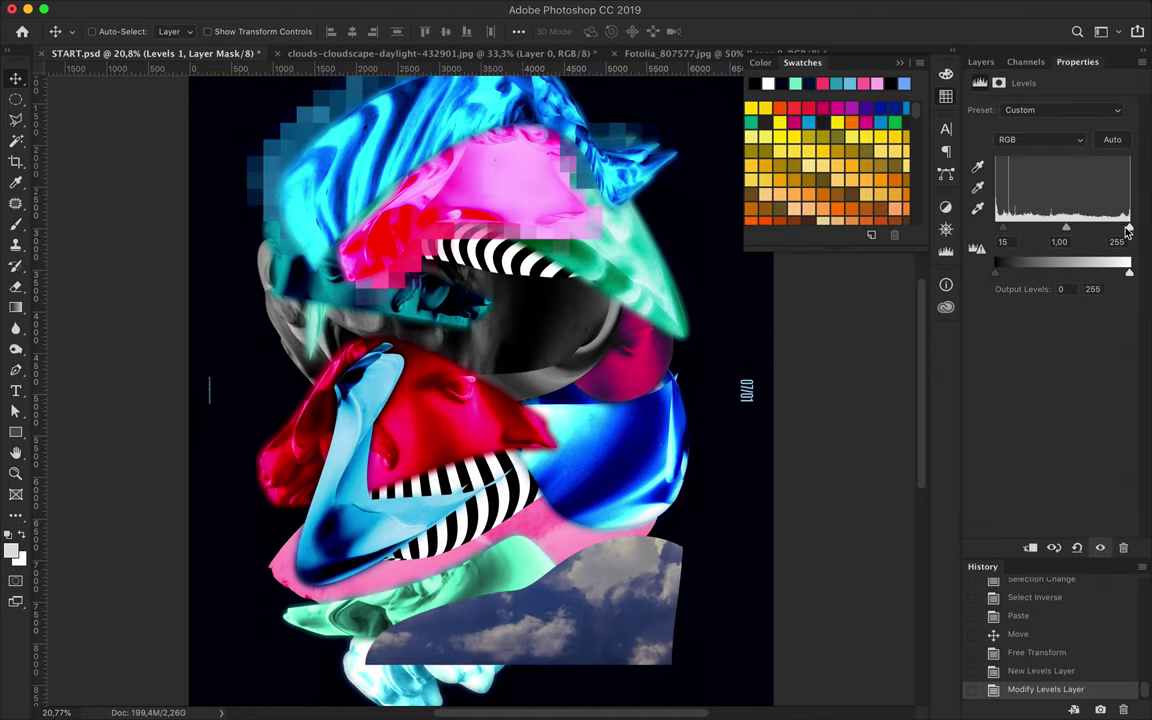
- Clip Levels and a Vibrance +35 / Saturation +52 adjustment to the cloud fragment and merge them
{"action": "left_click", "coordinate": [981, 62]}
{"action": "key", "text": "ctrl+alt+g"}
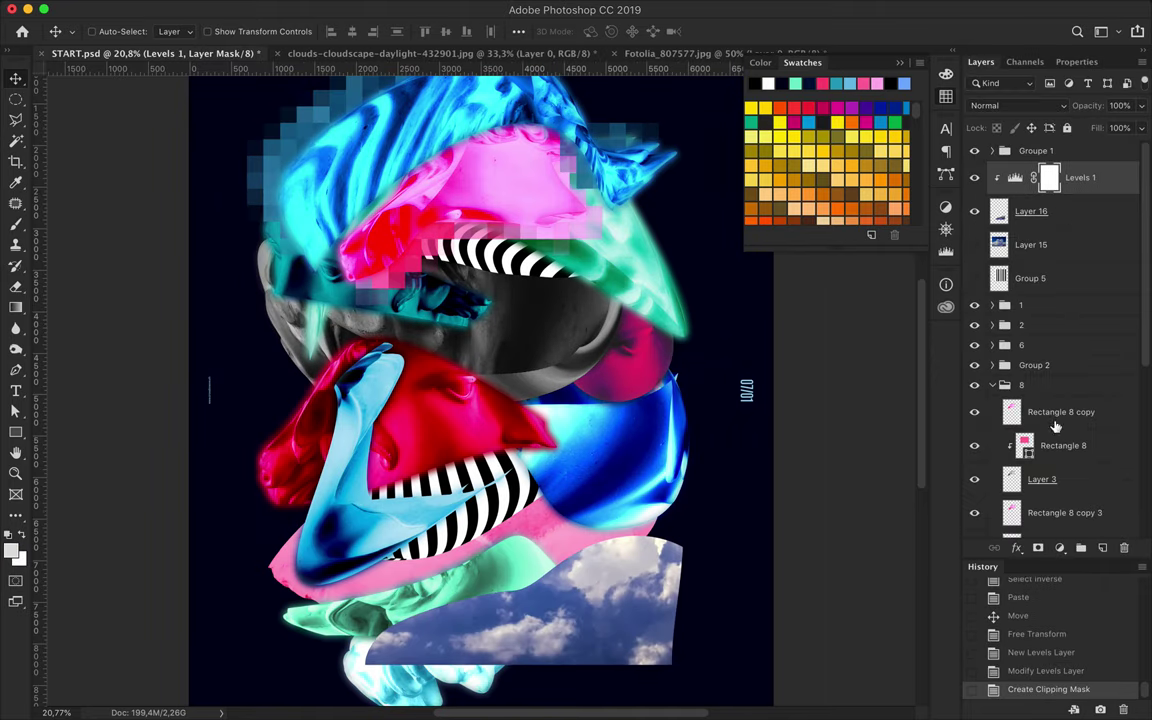
{"action": "left_click", "coordinate": [1059, 548]}
{"action": "left_click", "coordinate": [1052, 686]}
{"action": "mouse_move", "coordinate": [1100, 126]}
{"action": "left_mouse_down"}
{"action": "mouse_move", "coordinate": [993, 126]}
{"action": "mouse_move", "coordinate": [1076, 126]}
{"action": "mouse_move", "coordinate": [1081, 156]}
{"action": "left_mouse_up"}
{"action": "left_click", "coordinate": [981, 62]}
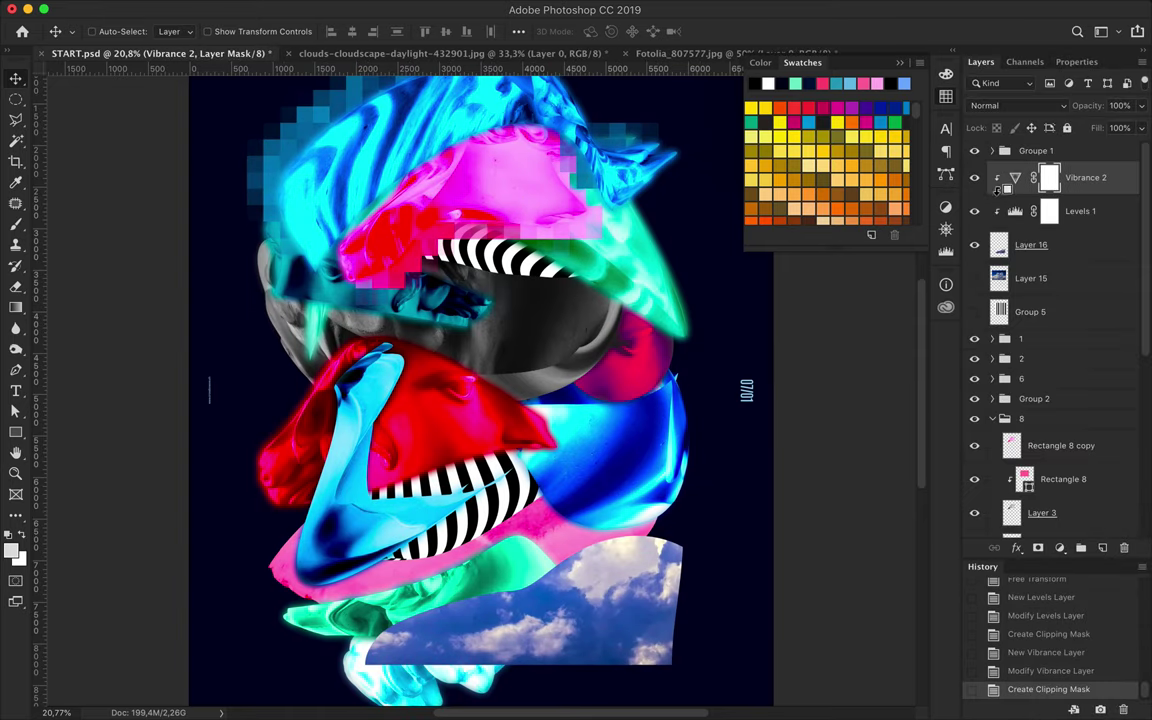
{"action": "key", "text": "ctrl+alt+g"}
{"action": "key", "text": "ctrl+e"}
- Tuck the cloud fragment behind the bust at the lower right
{"action": "left_click_drag", "start_coordinate": [642, 603], "coordinate": [622, 610]}
{"action": "left_click_drag", "start_coordinate": [1035, 177], "coordinate": [1050, 472]}
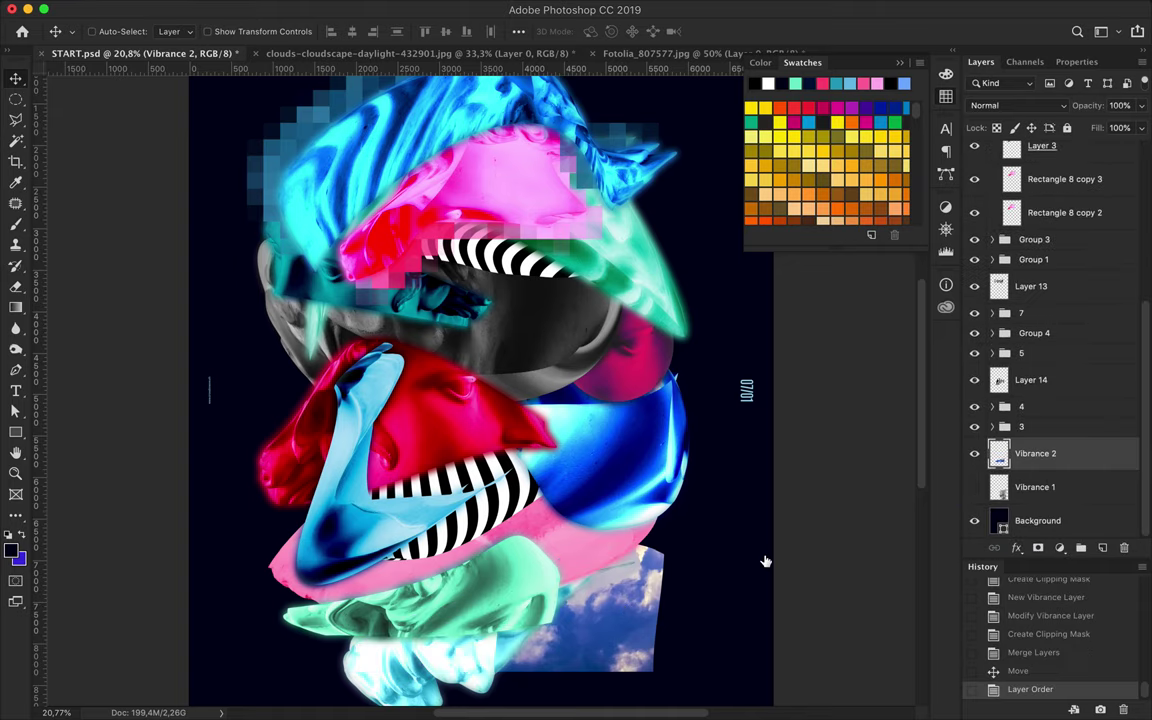
{"action": "left_click_drag", "start_coordinate": [612, 622], "coordinate": [555, 625]}
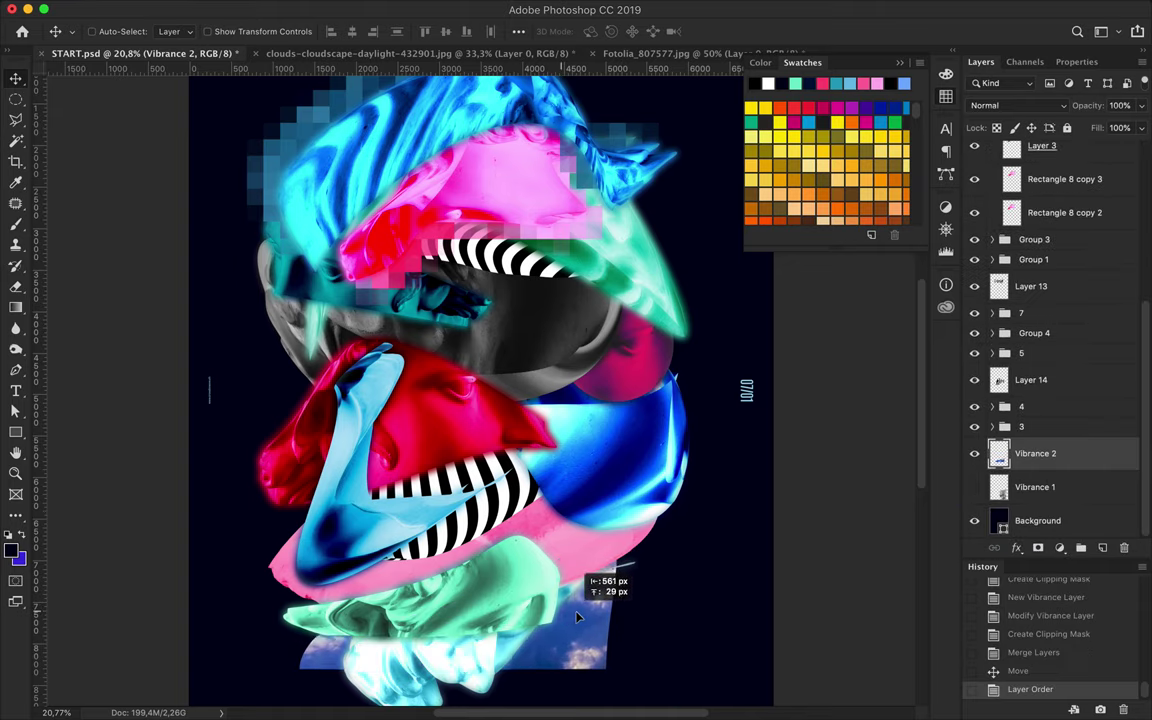
{"action": "left_click_drag", "start_coordinate": [555, 625], "coordinate": [550, 530]}
{"action": "scroll", "coordinate": [630, 652], "scroll_direction": "down", "scroll_amount": 1, "text": "alt"}
{"action": "scroll", "coordinate": [630, 652], "scroll_direction": "down", "scroll_amount": 1, "text": "alt"}
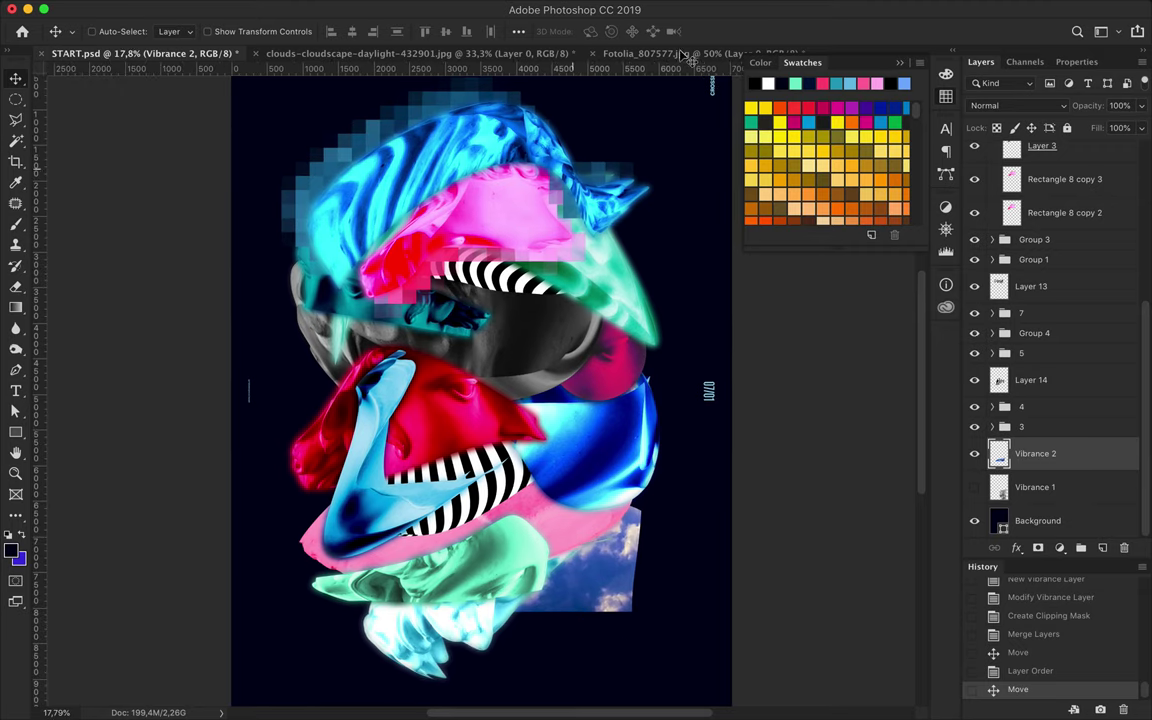
- Bring the water photo into the poster and move Layer 16 just below Layer 15
{"action": "left_click", "coordinate": [690, 53]}
{"action": "left_click_drag", "start_coordinate": [450, 350], "coordinate": [450, 400]}
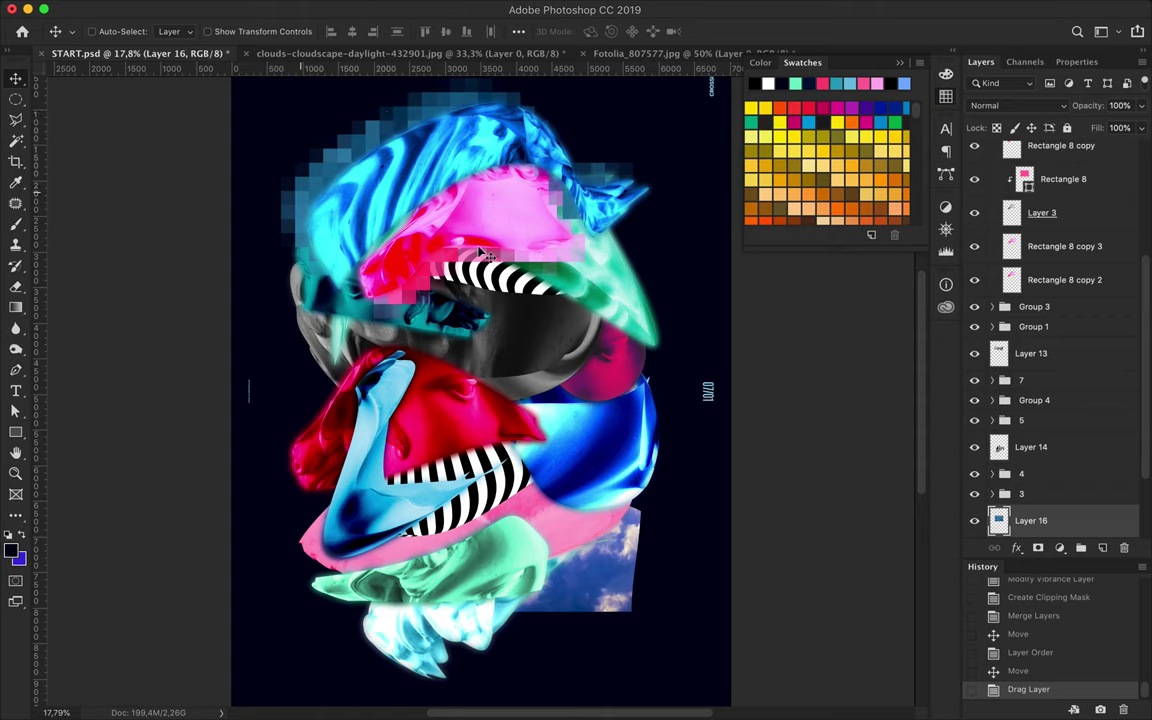
{"action": "left_click_drag", "start_coordinate": [1040, 520], "coordinate": [1018, 188]}
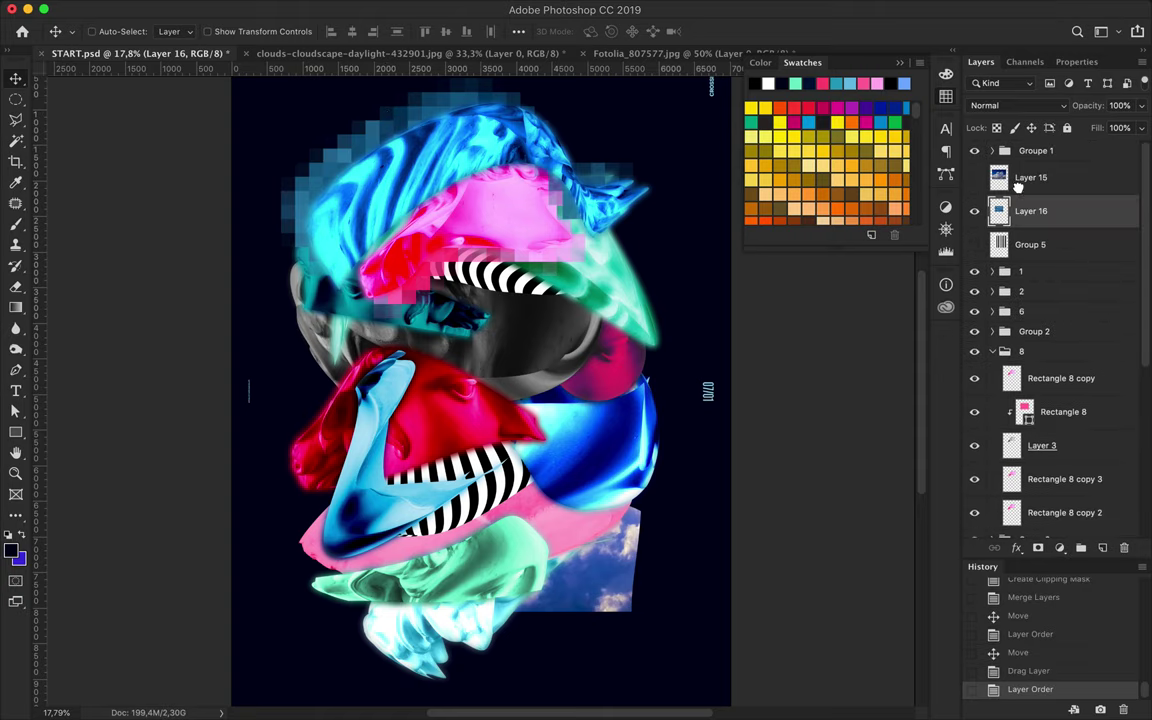
- Pen-trace a curved water fragment and paste it as new Layer 17
{"action": "key", "text": "p"}
{"action": "left_click", "coordinate": [602, 301]}
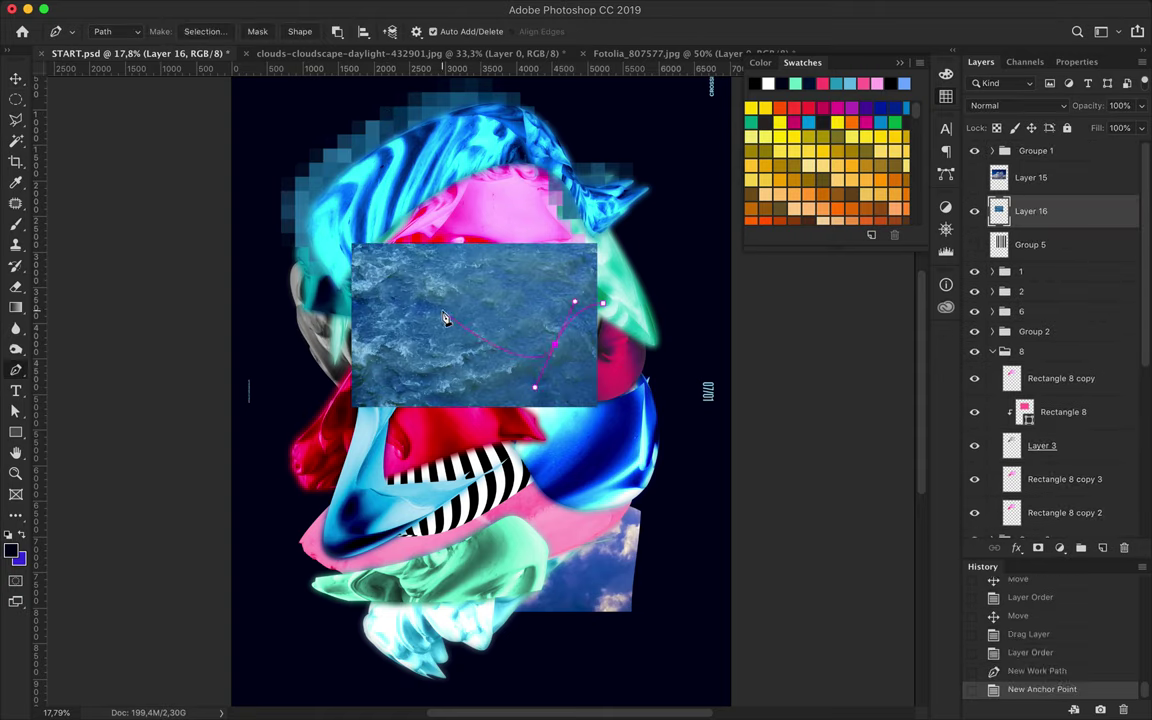
{"action": "left_click", "coordinate": [205, 31]}
{"action": "key", "text": "Return"}
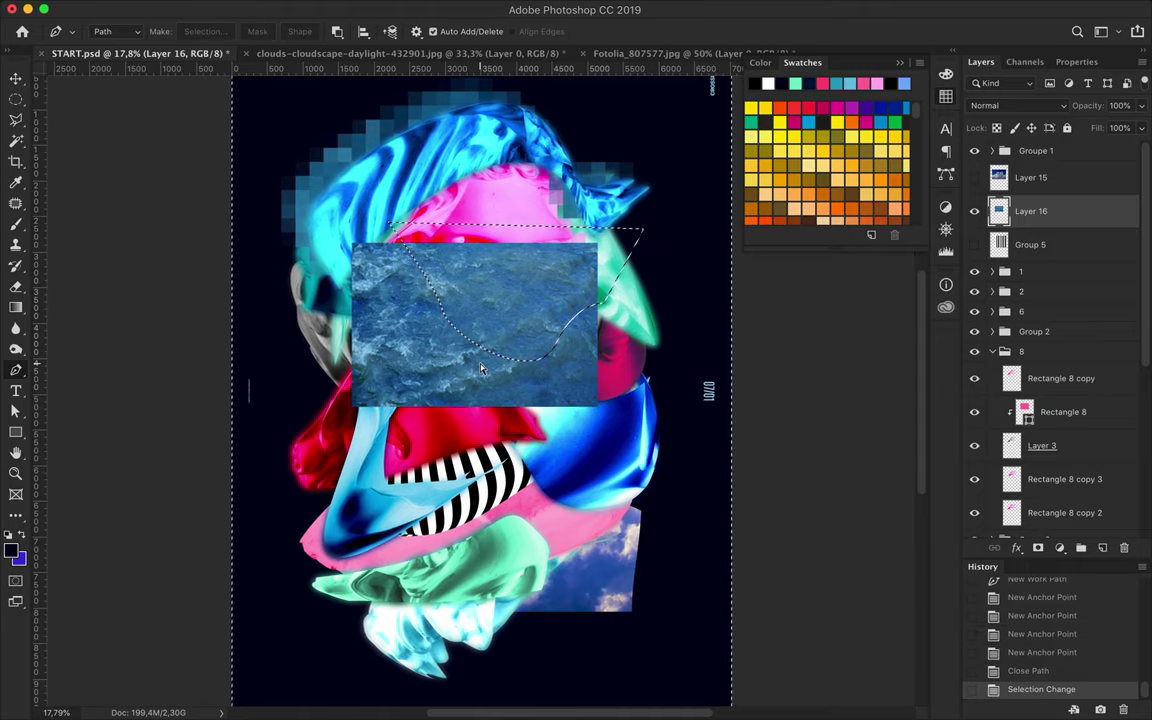
{"action": "key", "text": "ctrl+c"}
{"action": "key", "text": "ctrl+v"}
- Place Layer 17 between Group 3 and Group 1, flip it horizontally, and set it at the bust's top left
{"action": "key", "text": "v"}
{"action": "left_click_drag", "start_coordinate": [536, 247], "coordinate": [555, 116]}
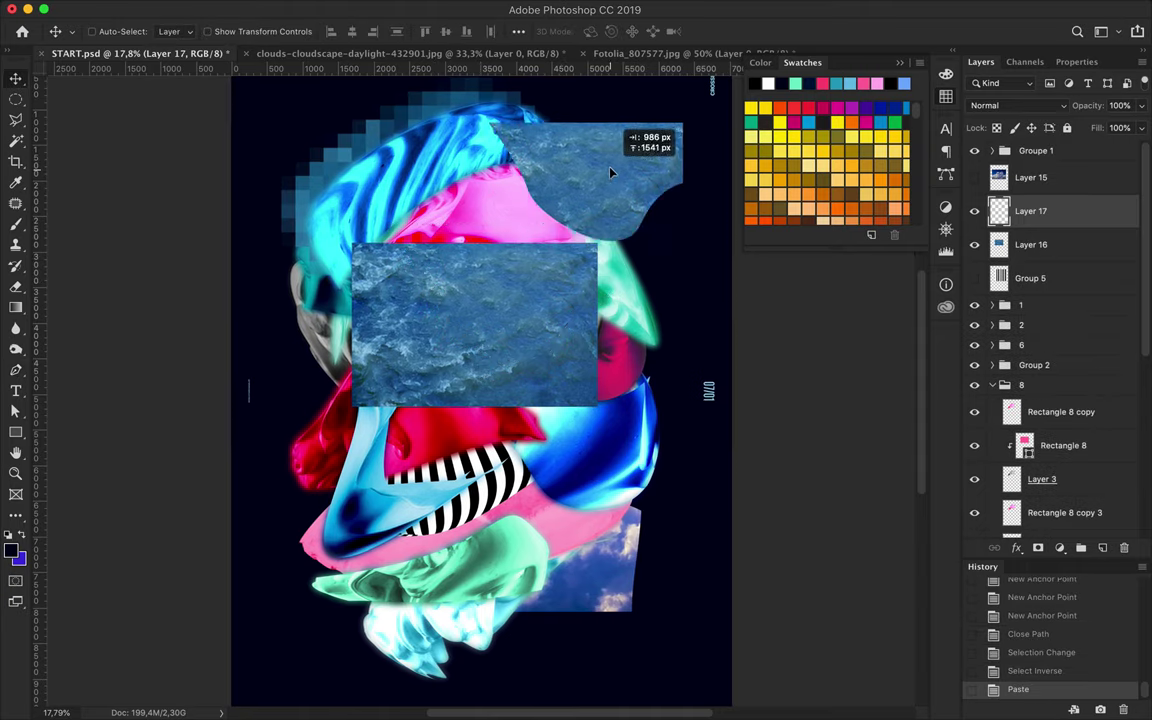
{"action": "mouse_move", "coordinate": [1047, 218]}
{"action": "left_mouse_down"}
{"action": "mouse_move", "coordinate": [1052, 350]}
{"action": "mouse_move", "coordinate": [1037, 460]}
{"action": "left_mouse_up"}
{"action": "mouse_move", "coordinate": [583, 129]}
{"action": "left_mouse_down"}
{"action": "mouse_move", "coordinate": [640, 143]}
{"action": "mouse_move", "coordinate": [430, 140]}
{"action": "left_mouse_up"}
{"action": "left_click", "coordinate": [179, 8]}
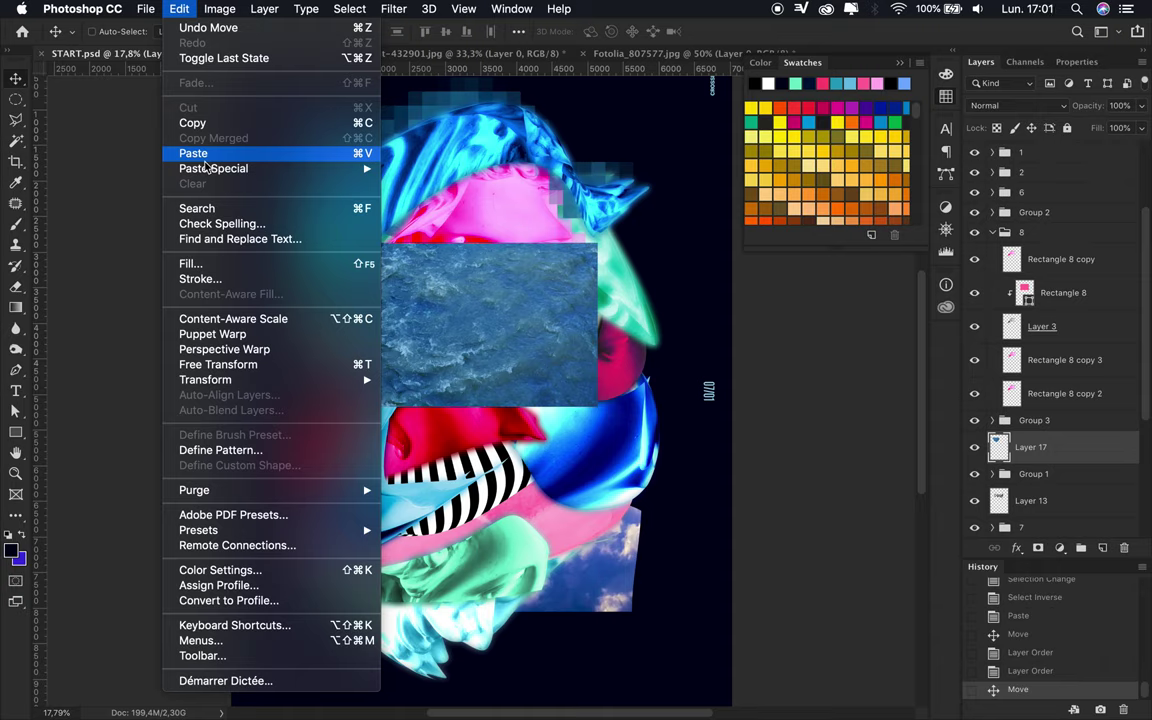
{"action": "mouse_move", "coordinate": [205, 380]}
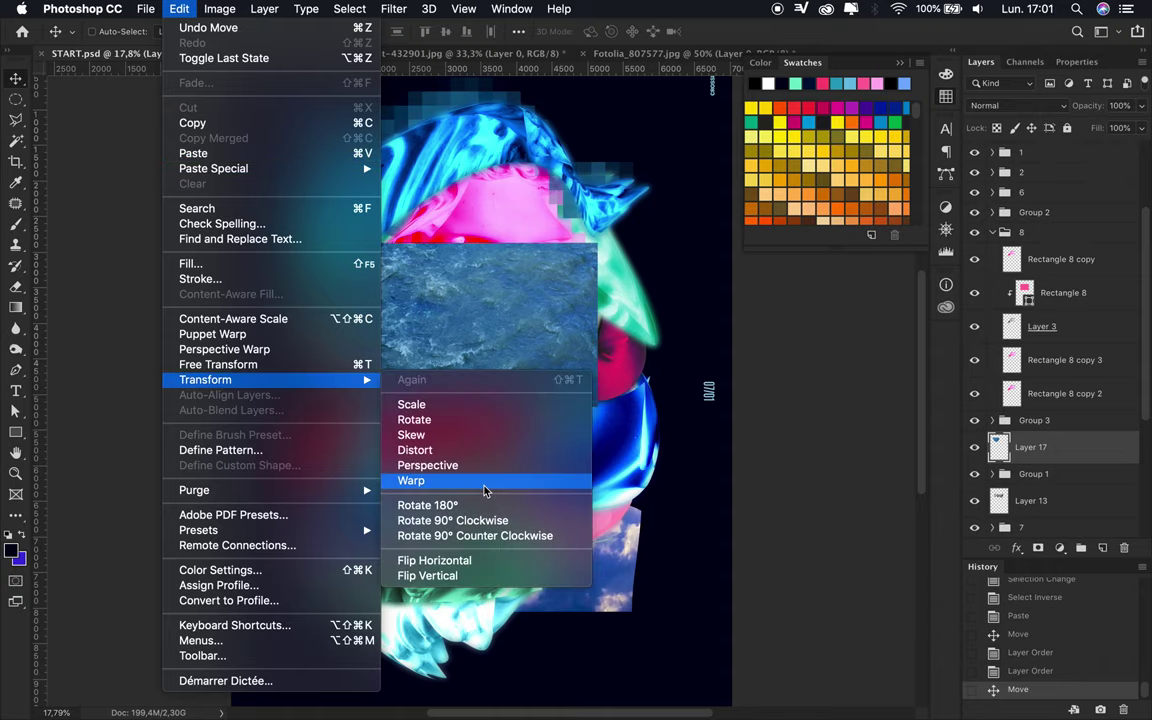
{"action": "left_click", "coordinate": [440, 560]}
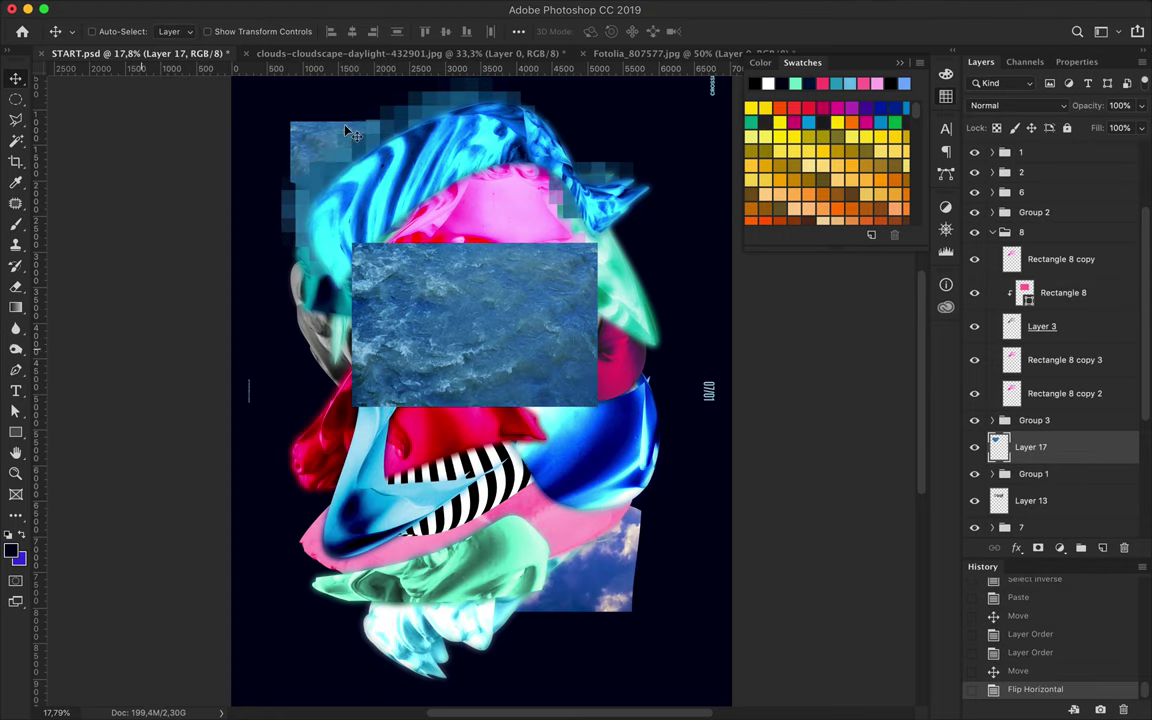
{"action": "left_click_drag", "start_coordinate": [375, 120], "coordinate": [375, 106]}
- Delete the full water photo layer, fit the poster in view, and nudge the grey face piece
{"action": "left_click", "coordinate": [481, 288]}
{"action": "key", "text": "Delete"}
{"action": "key", "text": "XF86MonBrightnessUp"}
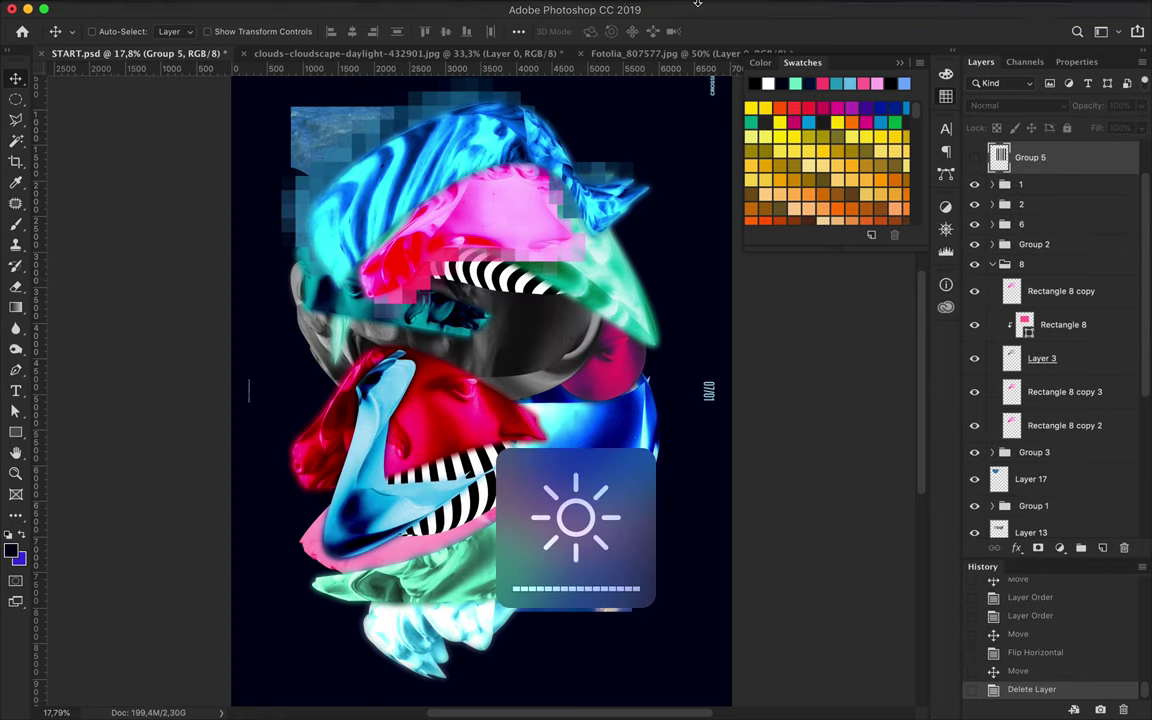
{"action": "key", "text": "ctrl+0"}
{"action": "scroll", "coordinate": [1034, 470], "scroll_direction": "down", "scroll_amount": 5}
{"action": "left_click_drag", "start_coordinate": [535, 368], "coordinate": [520, 355]}
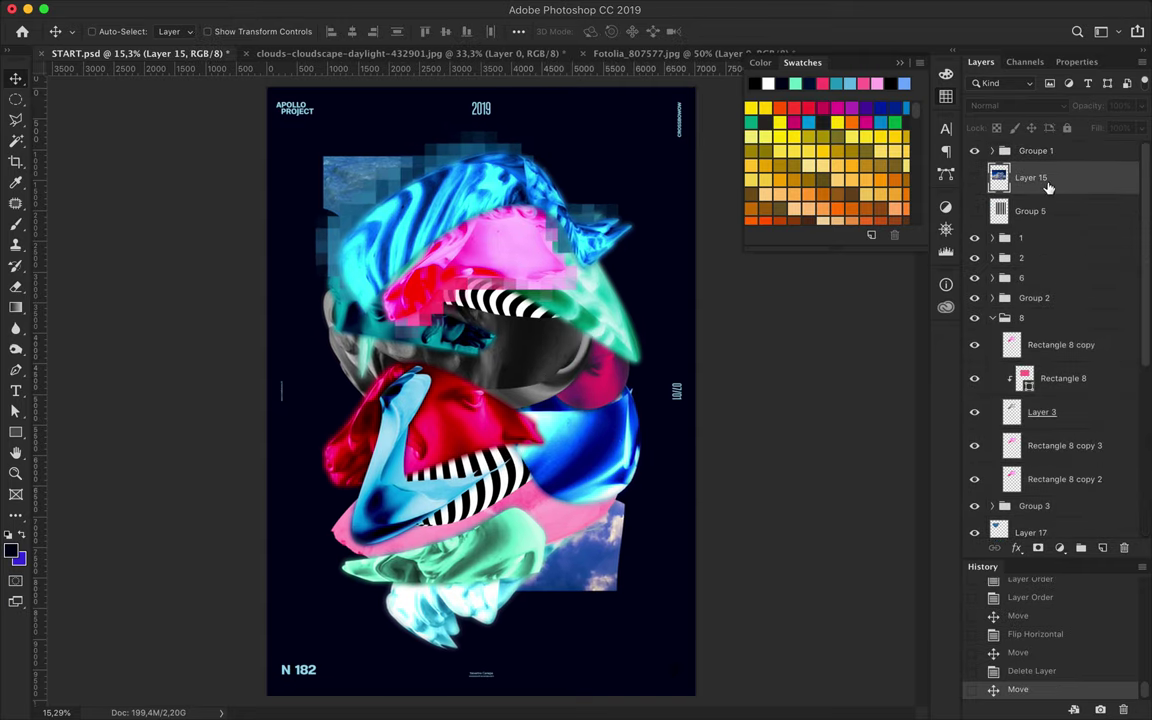
- Bring the water photo in again and paste a Pen-traced piece as Layer 19
{"action": "scroll", "coordinate": [1048, 188], "scroll_direction": "down", "scroll_amount": 5}
{"action": "left_click", "coordinate": [640, 53]}
{"action": "mouse_move", "coordinate": [480, 380]}
{"action": "left_mouse_down"}
{"action": "mouse_move", "coordinate": [245, 68]}
{"action": "mouse_move", "coordinate": [514, 321]}
{"action": "mouse_move", "coordinate": [514, 372]}
{"action": "left_mouse_up"}
{"action": "key", "text": "p"}
{"action": "left_click", "coordinate": [409, 401]}
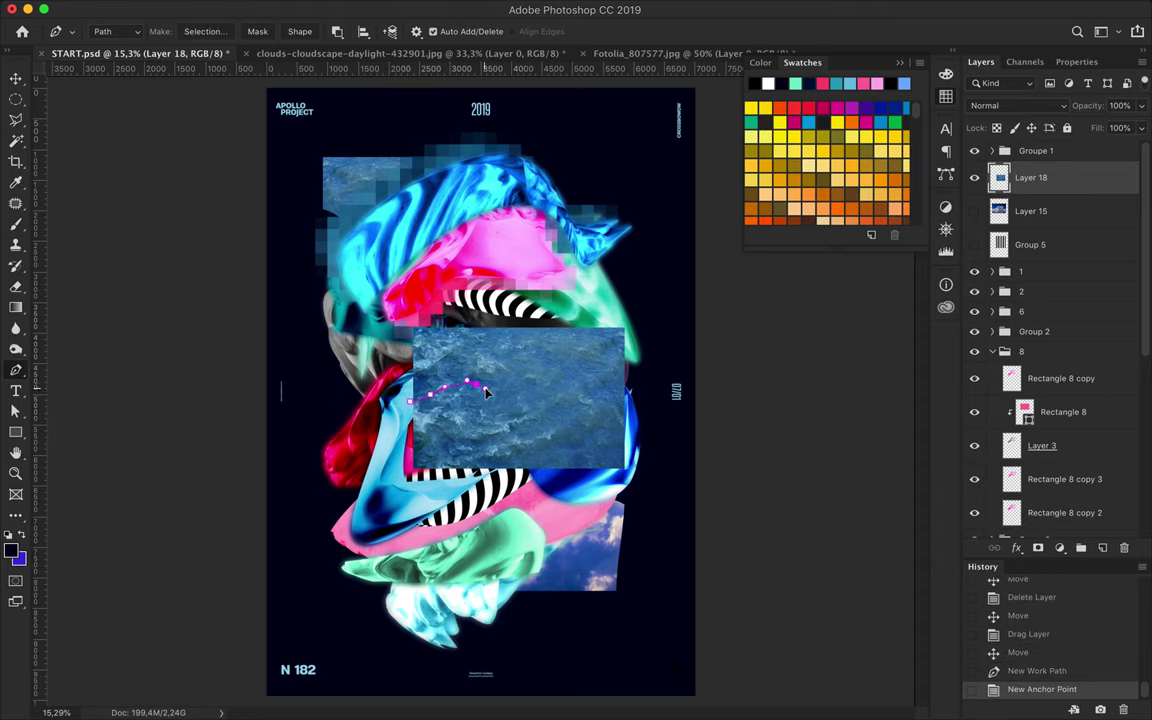
{"action": "left_click", "coordinate": [410, 408]}
{"action": "right_click", "coordinate": [410, 408]}
{"action": "left_click", "coordinate": [617, 279]}
{"action": "key", "text": "ctrl+v"}
- Reorder Layer 19 near Group 2 and move the water piece down-left across the mid-bust
{"action": "left_click_drag", "start_coordinate": [1031, 177], "coordinate": [1031, 350]}
{"action": "key", "text": "v"}
{"action": "key", "text": "Delete"}
{"action": "left_click_drag", "start_coordinate": [386, 381], "coordinate": [506, 386]}
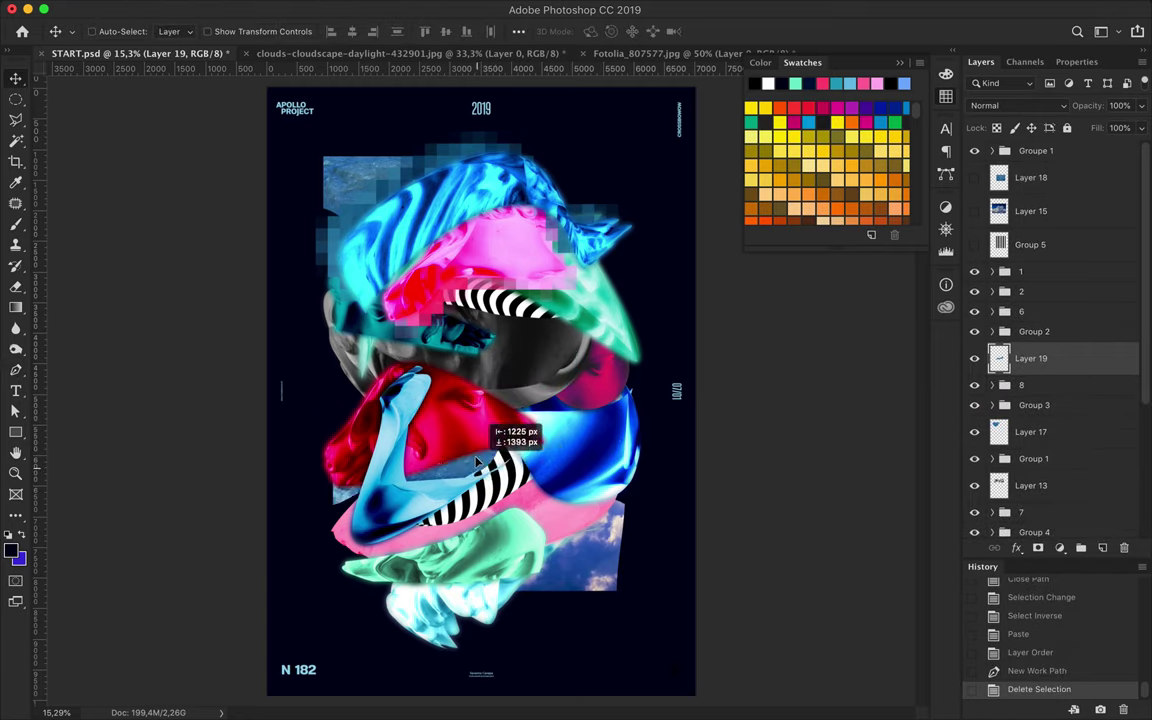
{"action": "left_click_drag", "start_coordinate": [572, 350], "coordinate": [468, 418]}
{"action": "mouse_move", "coordinate": [1031, 358]}
{"action": "left_mouse_down"}
{"action": "mouse_move", "coordinate": [1024, 320]}
{"action": "mouse_move", "coordinate": [1043, 307]}
{"action": "left_mouse_up"}
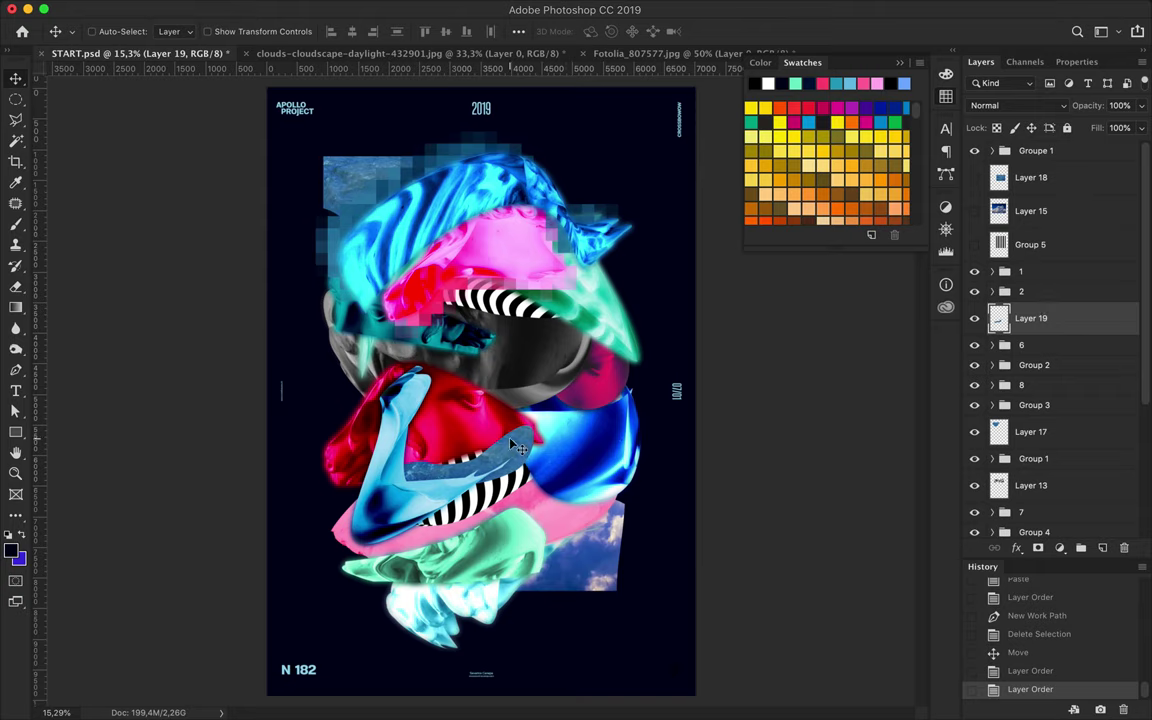
- Rotate the water piece about -9° with Free Transform and commit
{"action": "key", "text": "ctrl+t"}
{"action": "left_click_drag", "start_coordinate": [518, 447], "coordinate": [503, 437]}
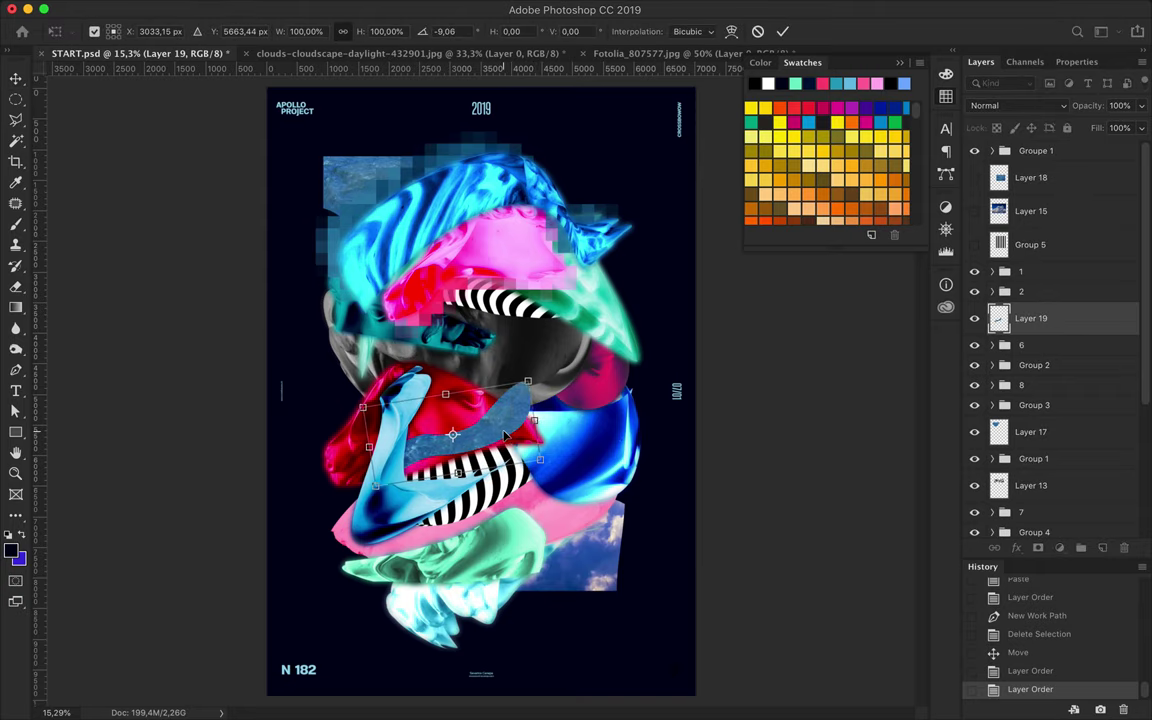
{"action": "key", "text": "Return"}
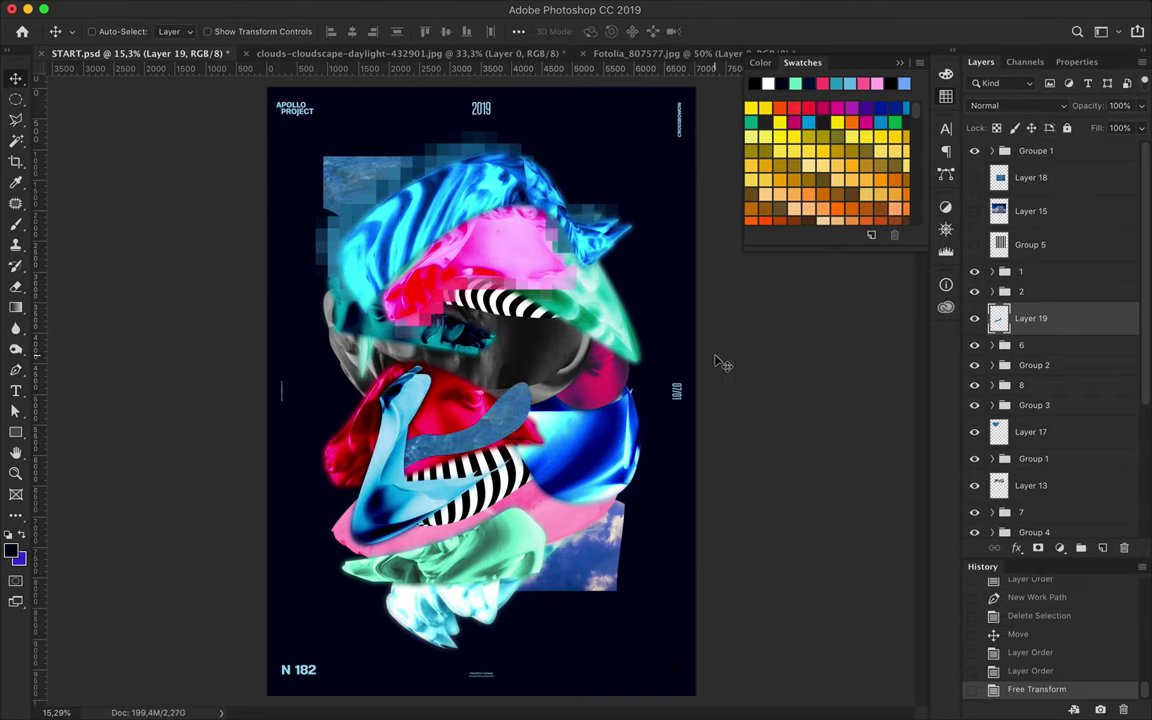
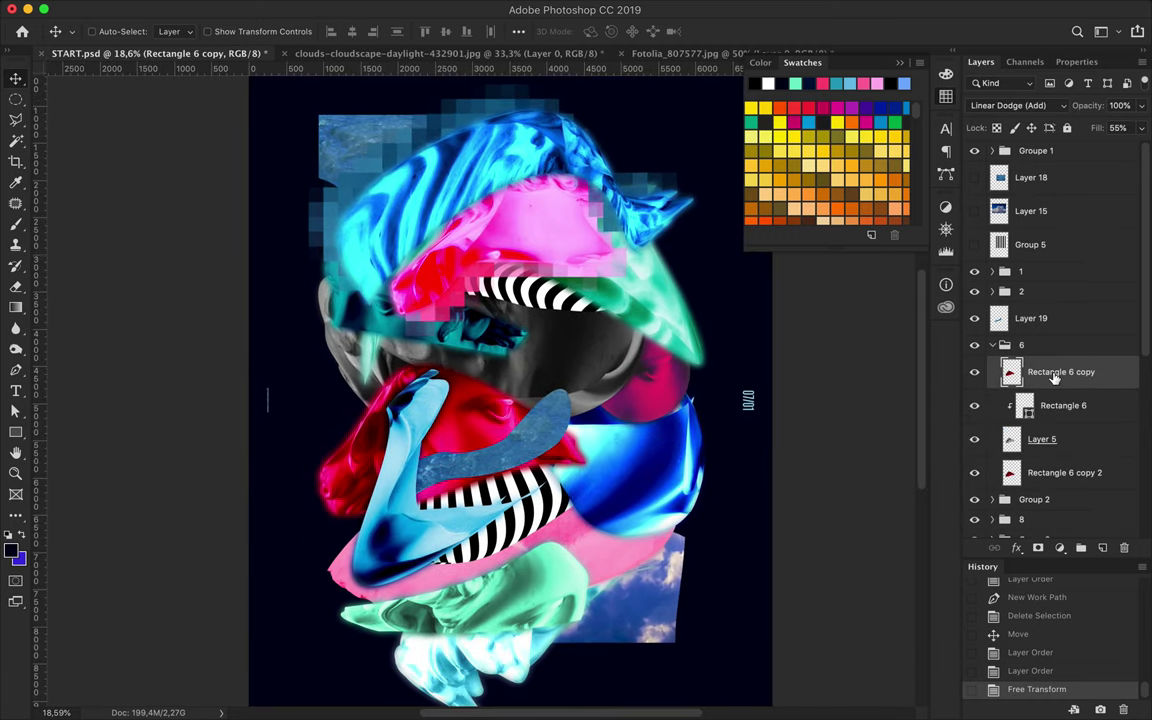
- Duplicate Rectangle 6 copy, apply Mosaic, reset it to Normal blending and move it lower
{"action": "left_click_drag", "start_coordinate": [1053, 387], "coordinate": [988, 372]}
{"action": "left_click", "coordinate": [398, 13]}
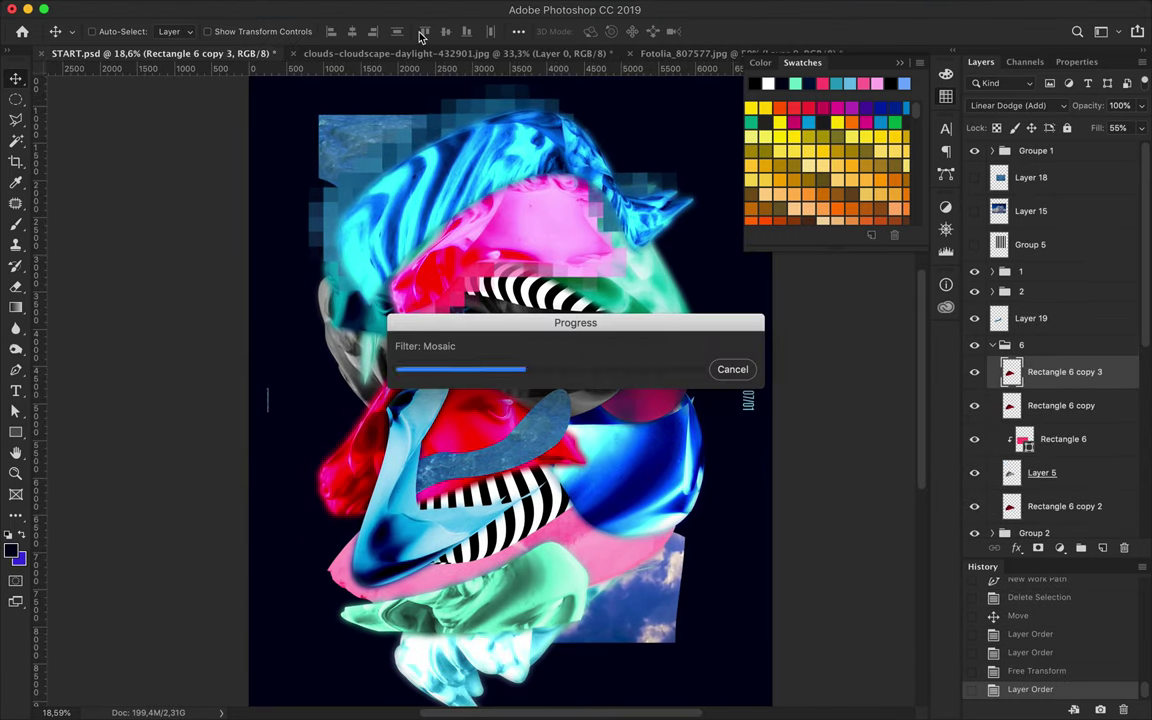
{"action": "key", "text": "shift+Left"}
{"action": "left_click", "coordinate": [1018, 105]}
{"action": "left_click", "coordinate": [990, 12]}
{"action": "left_click_drag", "start_coordinate": [1065, 372], "coordinate": [1058, 480]}
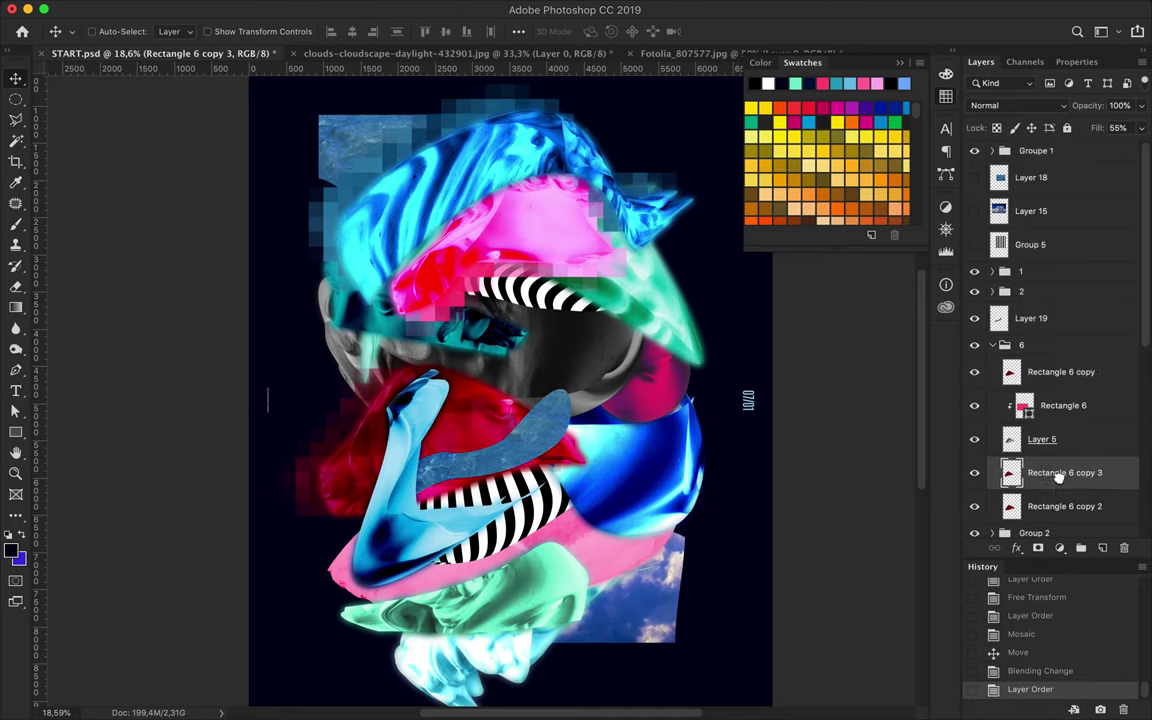
{"action": "left_click_drag", "start_coordinate": [290, 437], "coordinate": [284, 447]}
{"action": "scroll", "coordinate": [284, 447], "scroll_direction": "down", "scroll_amount": 2}
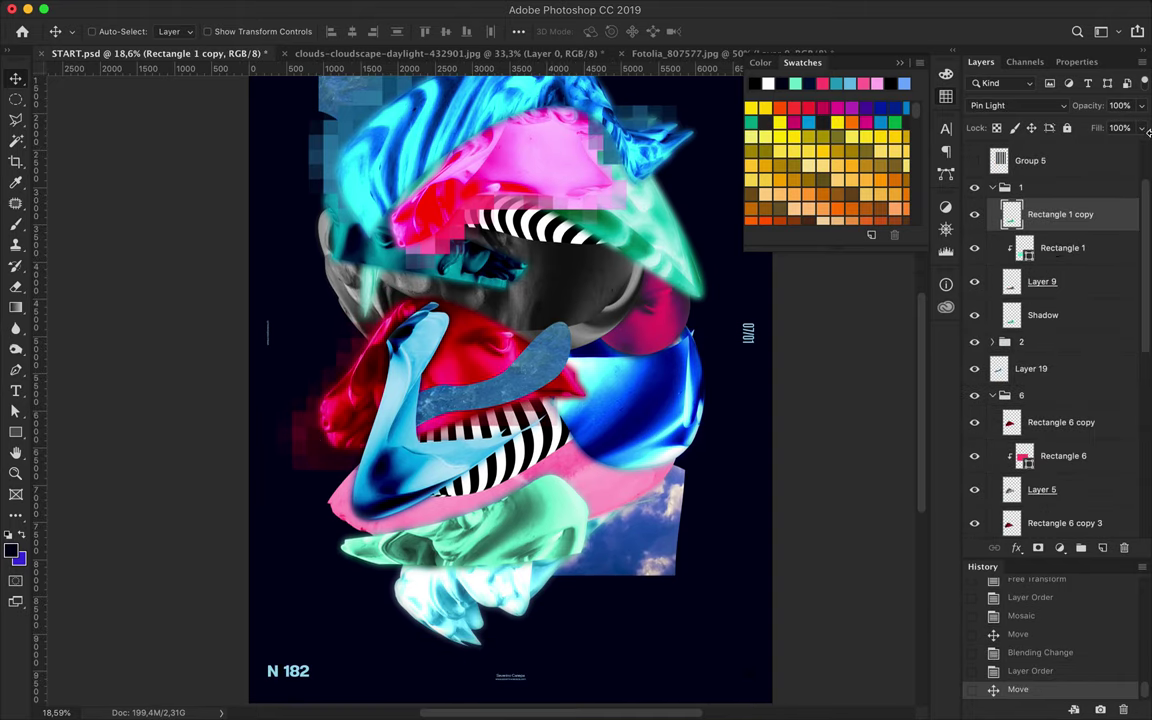
- Merge a rectangle copy below Shadow, pixelate it with Mosaic and shift it across the green piece
{"action": "key", "text": "ctrl+alt+e"}
{"action": "left_click_drag", "start_coordinate": [1060, 248], "coordinate": [1060, 340]}
{"action": "left_click", "coordinate": [393, 9]}
{"action": "left_click", "coordinate": [362, 30]}
{"action": "left_click_drag", "start_coordinate": [437, 480], "coordinate": [453, 545]}
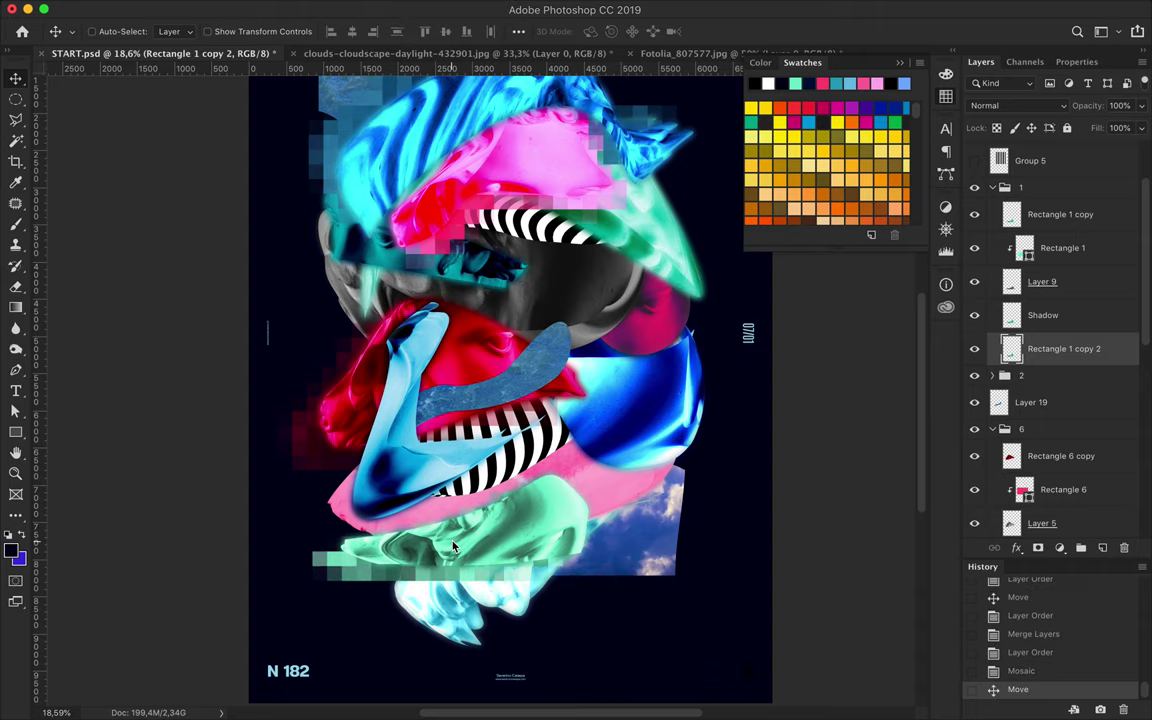
{"action": "left_click_drag", "start_coordinate": [1064, 348], "coordinate": [1062, 470]}
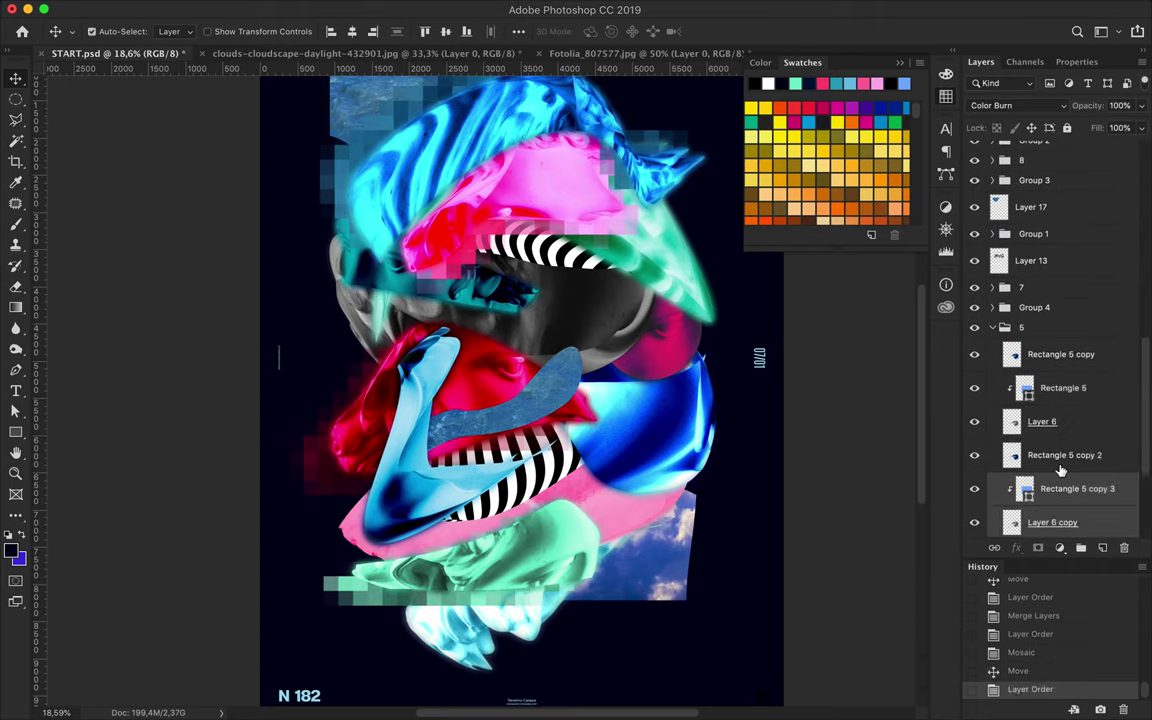
- Merge another rectangle copy, reapply Mosaic and shift the fragment beside the red shape
{"action": "key", "text": "ctrl+alt+e"}
{"action": "key", "text": "ctrl+f"}
{"action": "mouse_move", "coordinate": [848, 398]}
{"action": "left_mouse_down"}
{"action": "mouse_move", "coordinate": [735, 440]}
{"action": "mouse_move", "coordinate": [668, 432]}
{"action": "left_mouse_up"}
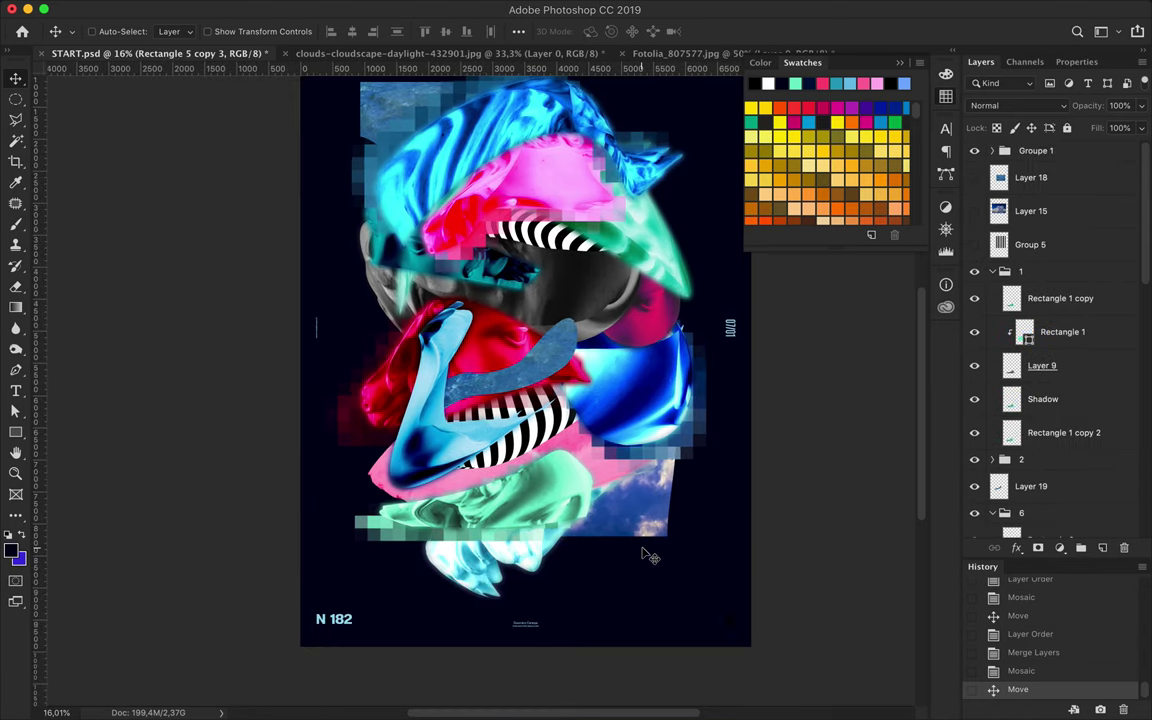
- Paint light-blue marks and a small corner glyph onto the Black Numbers layer
{"action": "left_click", "coordinate": [730, 620]}
{"action": "key", "text": "m"}
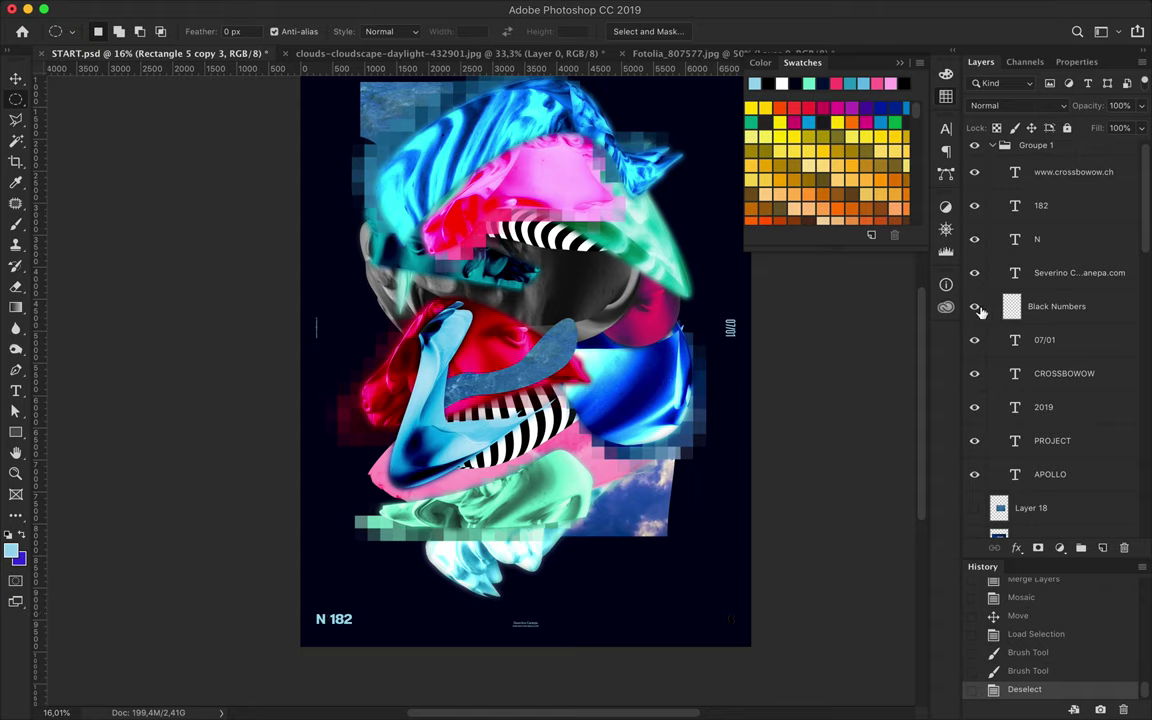
{"action": "left_click", "coordinate": [1036, 634]}
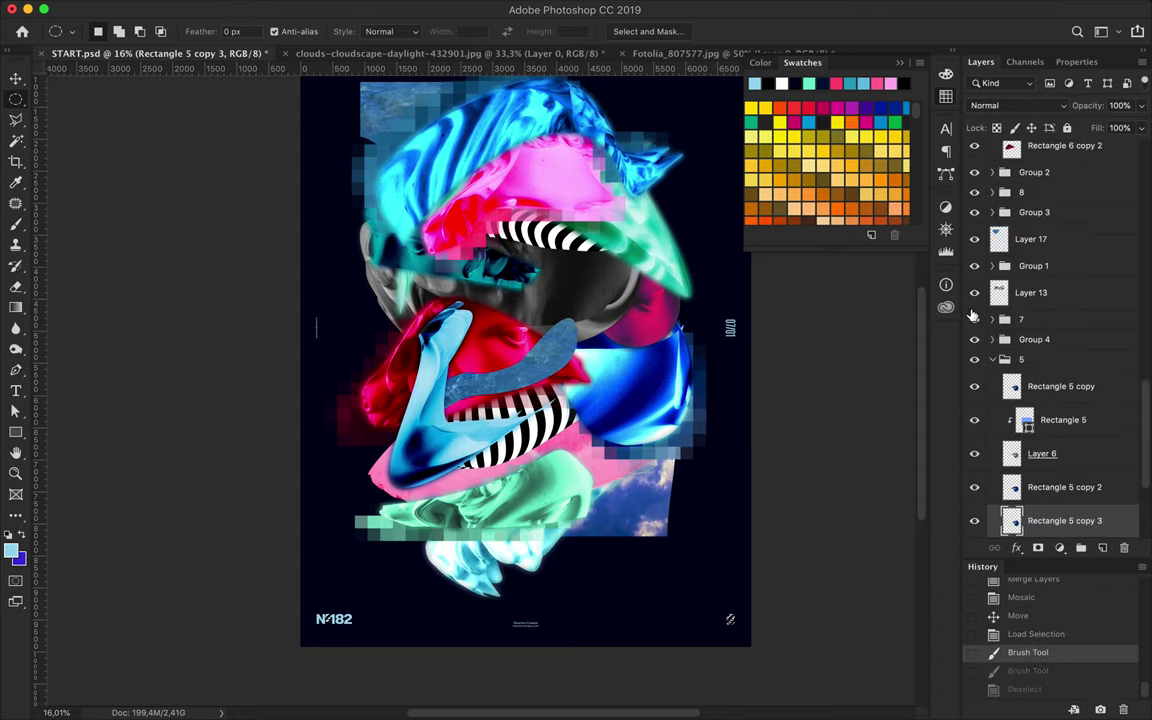
{"action": "left_click", "coordinate": [1056, 310]}
{"action": "key", "text": "b"}
{"action": "left_click", "coordinate": [725, 620]}
- Deselect, switch to the Move tool and collapse the Groupe 1 text group
{"action": "key", "text": "v"}
{"action": "key", "text": "ctrl+d"}
{"action": "left_click", "coordinate": [992, 150]}
{"action": "scroll", "coordinate": [735, 540], "scroll_direction": "up", "scroll_amount": 5}
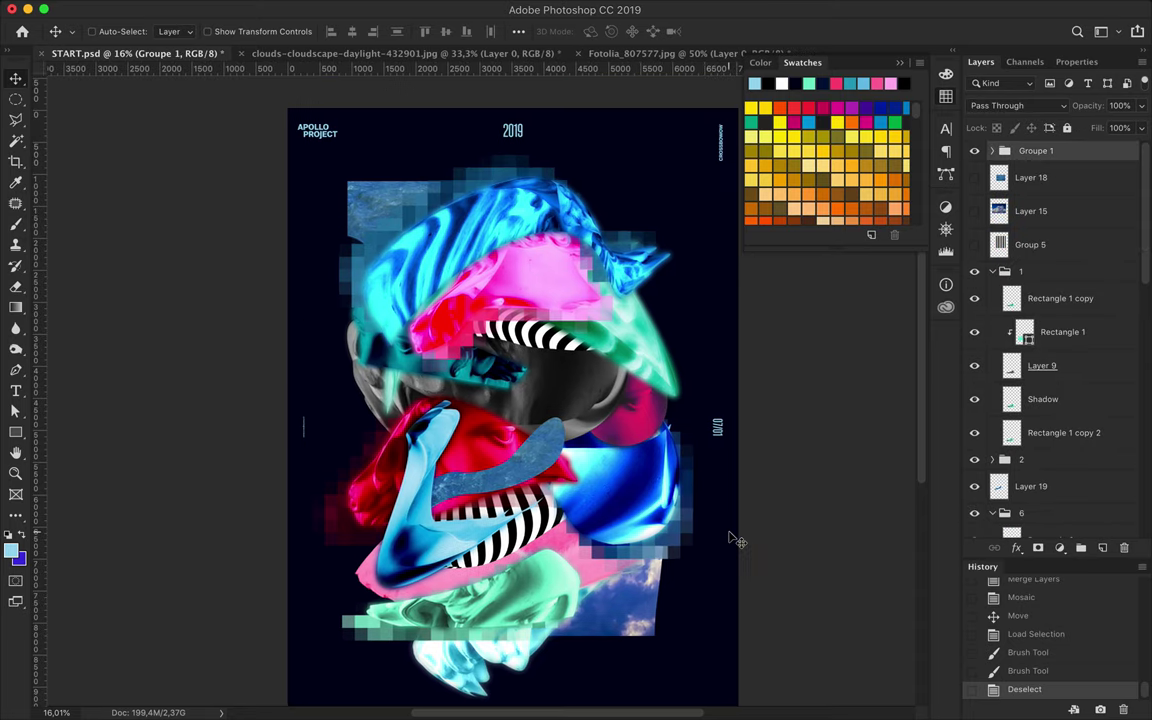
- Duplicate the blue squiggle below Rectangle 6 copy 2 and shrink the copy to about 73%
{"action": "left_click_drag", "start_coordinate": [542, 450], "coordinate": [547, 395]}
{"action": "mouse_move", "coordinate": [1036, 301]}
{"action": "left_mouse_down"}
{"action": "mouse_move", "coordinate": [1040, 489]}
{"action": "mouse_move", "coordinate": [1043, 370]}
{"action": "left_mouse_up"}
{"action": "key", "text": "ctrl+t"}
{"action": "left_click_drag", "start_coordinate": [547, 311], "coordinate": [497, 343]}
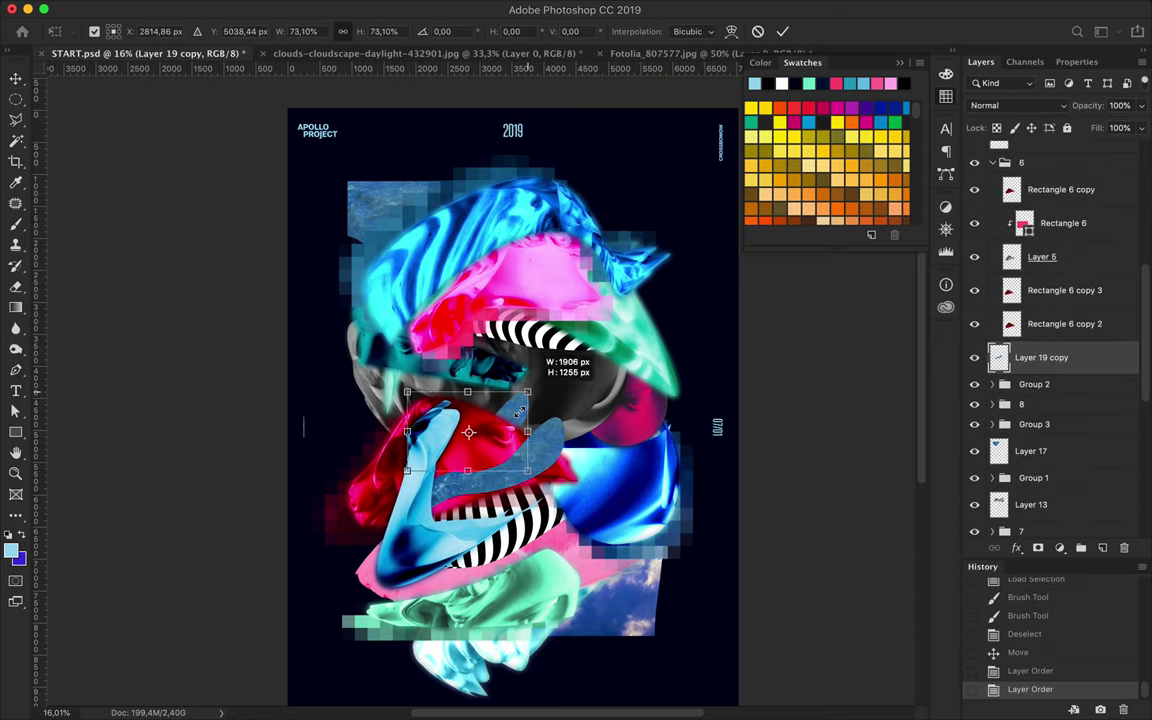
{"action": "key", "text": "Return"}
{"action": "left_click", "coordinate": [146, 9]}
{"action": "mouse_move", "coordinate": [205, 379]}
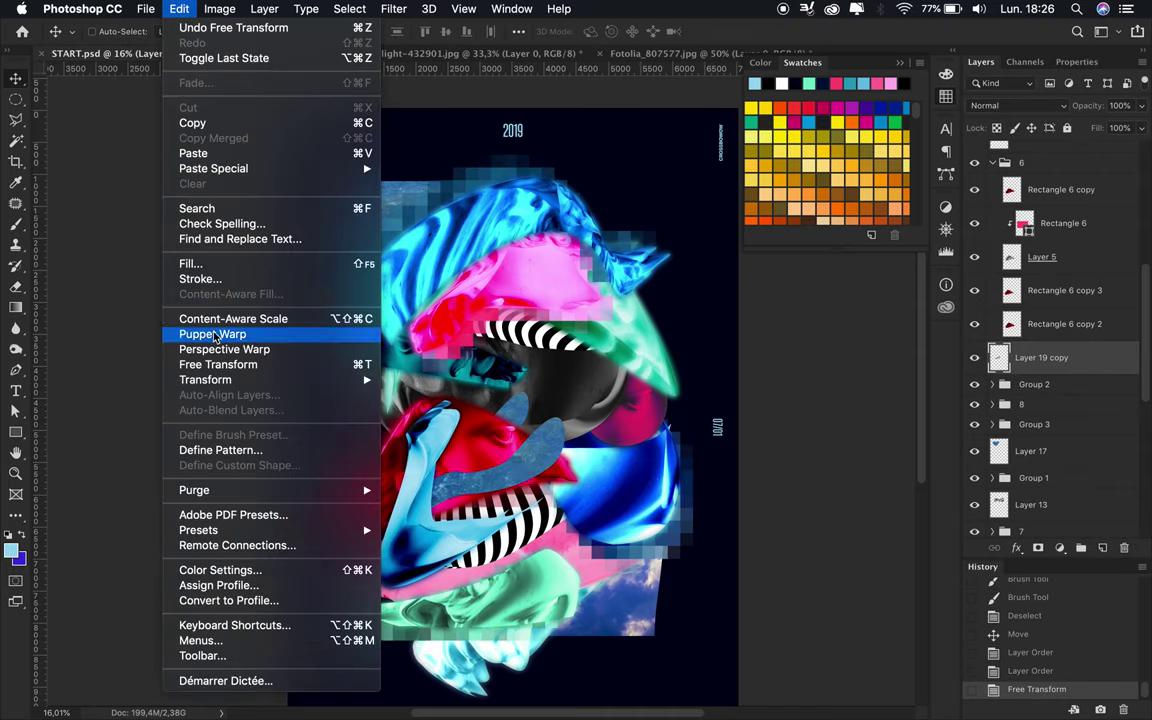
- Flip the squiggle copy horizontally, move it over the head's middle and scale it to ~84%
{"action": "left_click", "coordinate": [411, 480]}
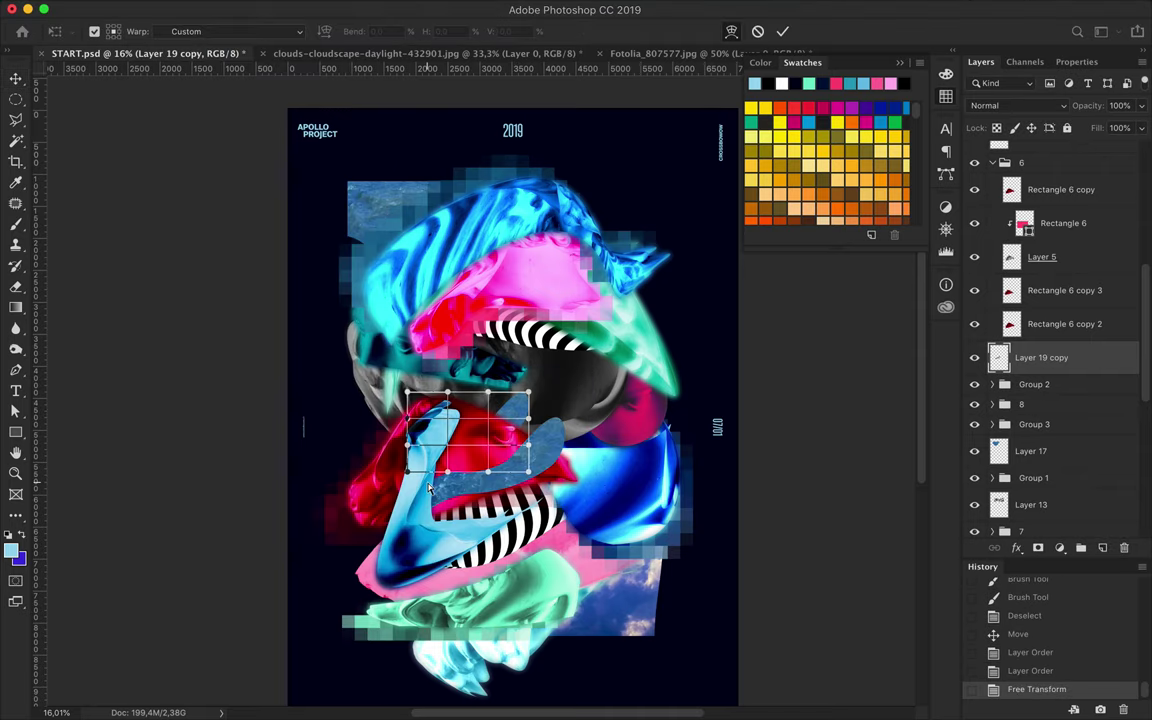
{"action": "key", "text": "Escape"}
{"action": "left_click", "coordinate": [179, 9]}
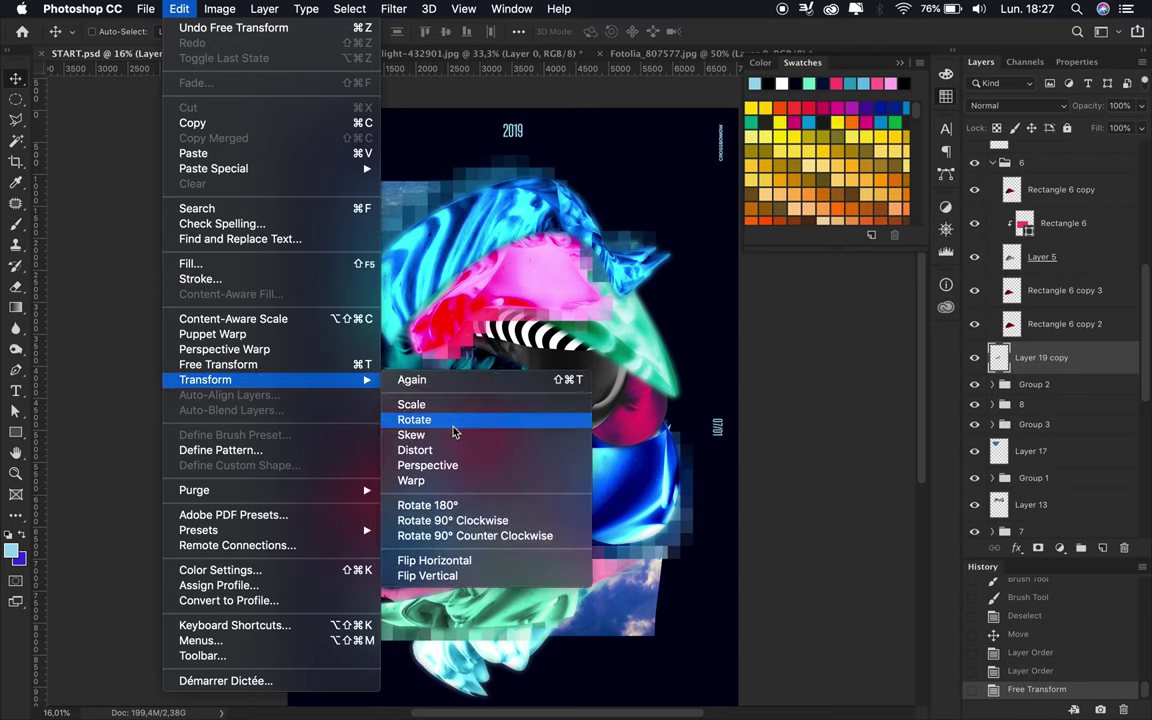
{"action": "left_click", "coordinate": [457, 563]}
{"action": "left_click_drag", "start_coordinate": [440, 372], "coordinate": [493, 409]}
{"action": "key", "text": "ctrl+t"}
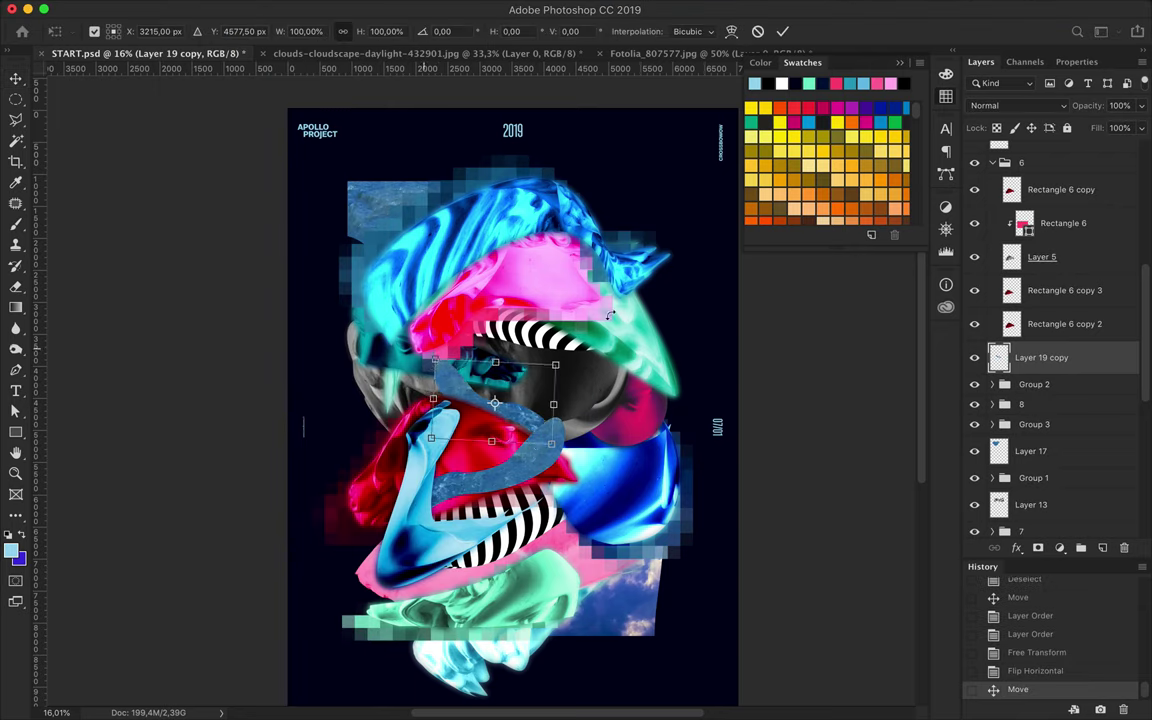
{"action": "mouse_move", "coordinate": [493, 360]}
{"action": "left_mouse_down"}
{"action": "mouse_move", "coordinate": [493, 384]}
{"action": "mouse_move", "coordinate": [488, 365]}
{"action": "left_mouse_up"}
{"action": "key", "text": "Return"}
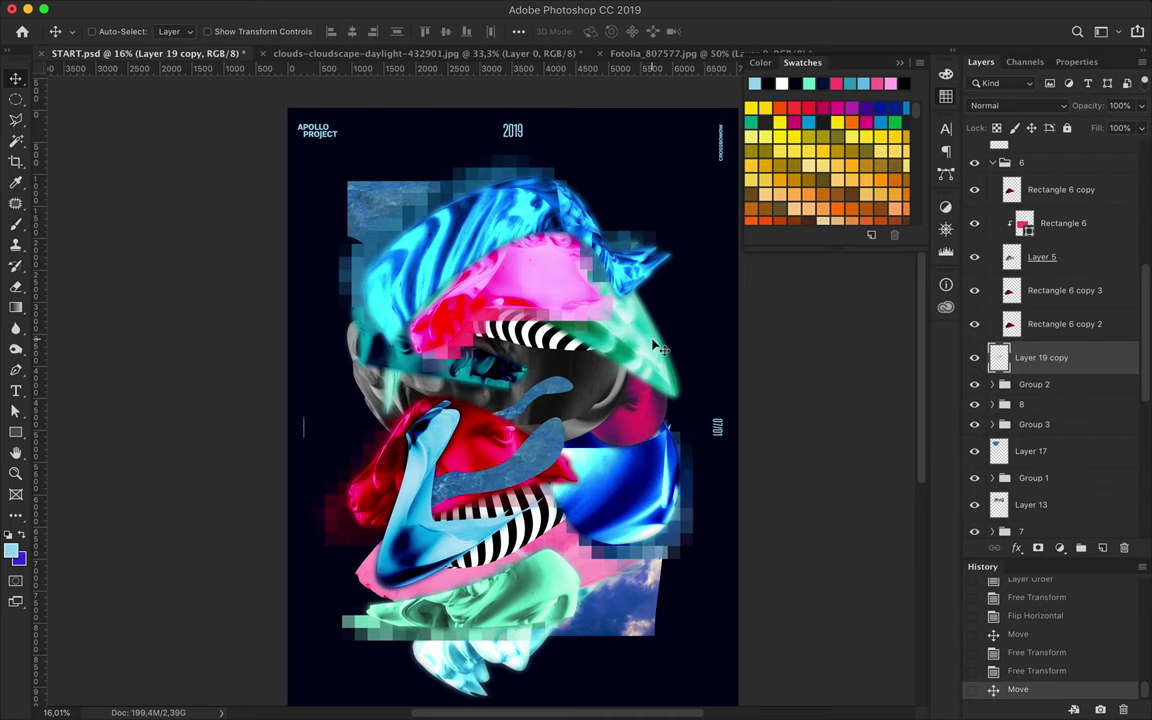
{"action": "left_click", "coordinate": [549, 450], "text": "ctrl"}
- Trim part of the original blue squiggle using a Polygonal Lasso selection
{"action": "left_click_drag", "start_coordinate": [537, 441], "coordinate": [533, 437]}
{"action": "key", "text": "l"}
{"action": "double_click", "coordinate": [556, 487]}
{"action": "key", "text": "v"}
- Duplicate the squiggle below Layer 19 and apply a Gaussian Blur to the copy
{"action": "key", "text": "ctrl+j"}
{"action": "key", "text": "ctrl+bracketleft"}
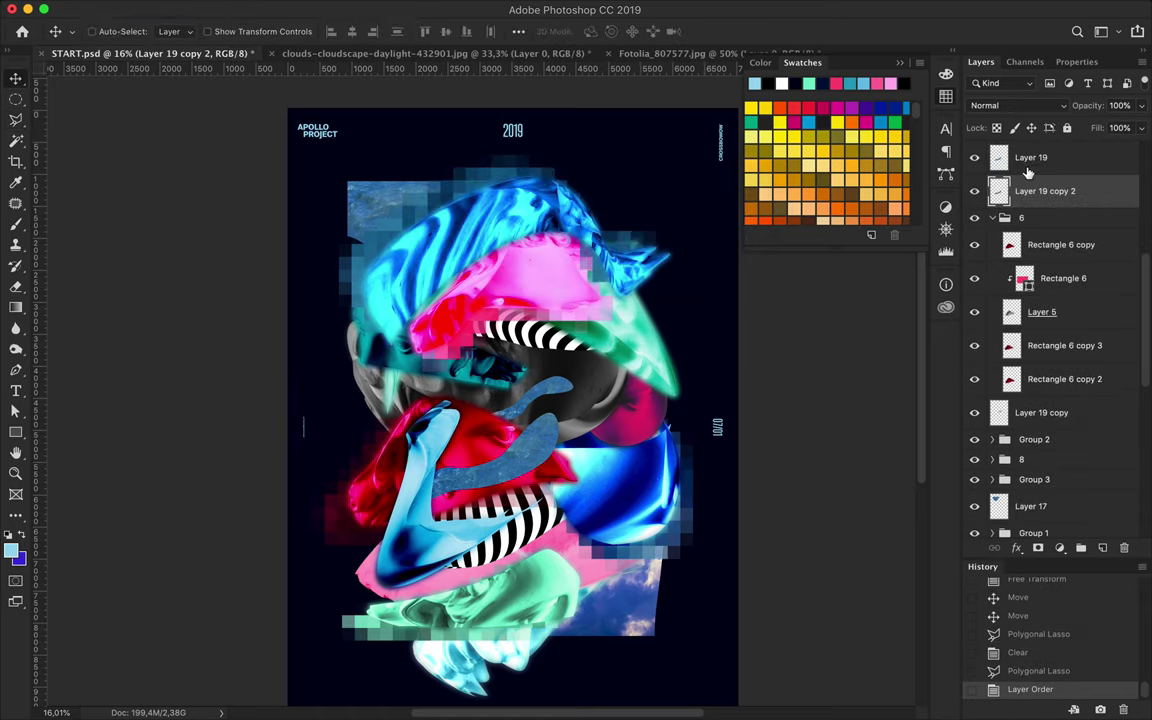
{"action": "left_click", "coordinate": [393, 9]}
{"action": "left_click", "coordinate": [650, 259]}
{"action": "left_click", "coordinate": [917, 162]}
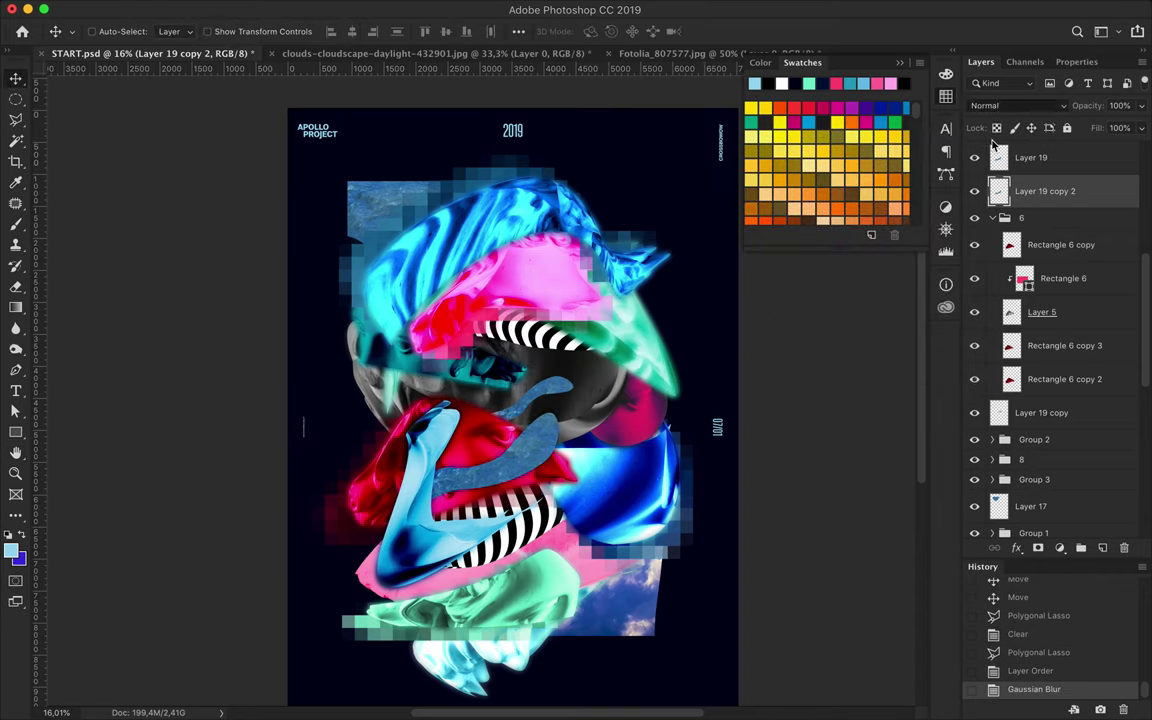
- Place another squiggle copy below Layer 19 copy, blur it and set it to Darken
{"action": "left_click_drag", "start_coordinate": [1045, 191], "coordinate": [1040, 430]}
{"action": "key", "text": "ctrl+f"}
{"action": "left_click", "coordinate": [1015, 105]}
{"action": "left_click", "coordinate": [1041, 138]}
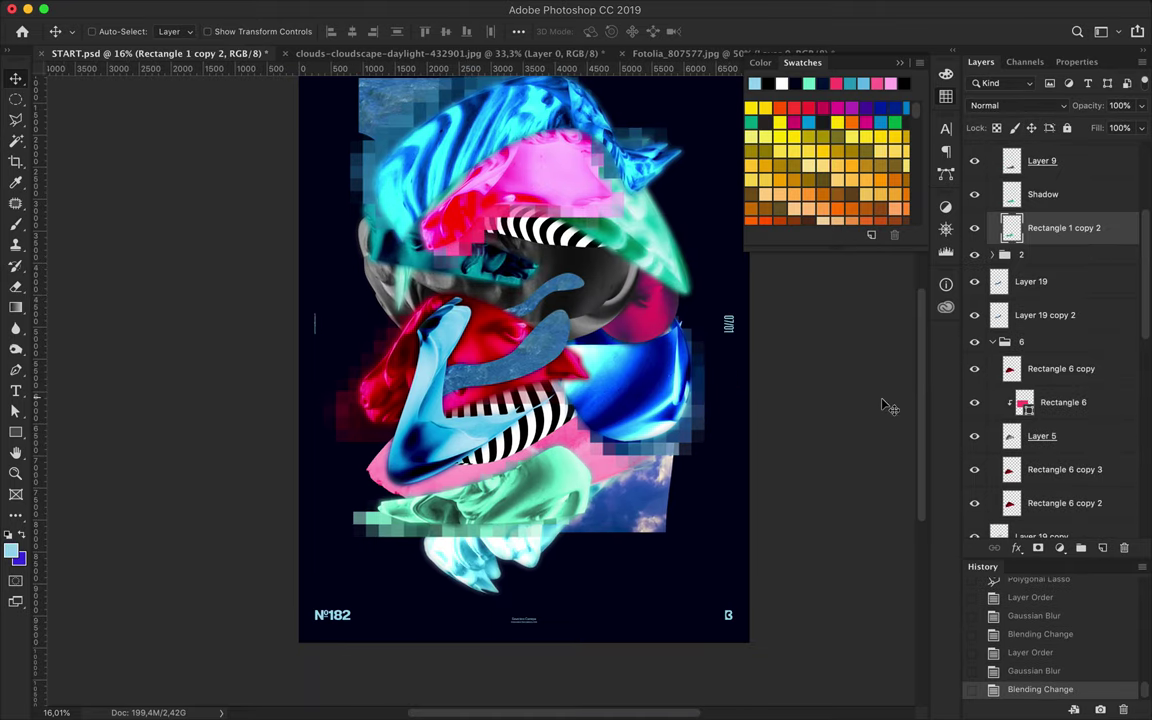
{"action": "scroll", "coordinate": [884, 405], "scroll_direction": "down", "scroll_amount": 2}
{"action": "scroll", "coordinate": [823, 486], "scroll_direction": "down", "scroll_amount": 1}
{"action": "left_click", "coordinate": [1090, 254]}
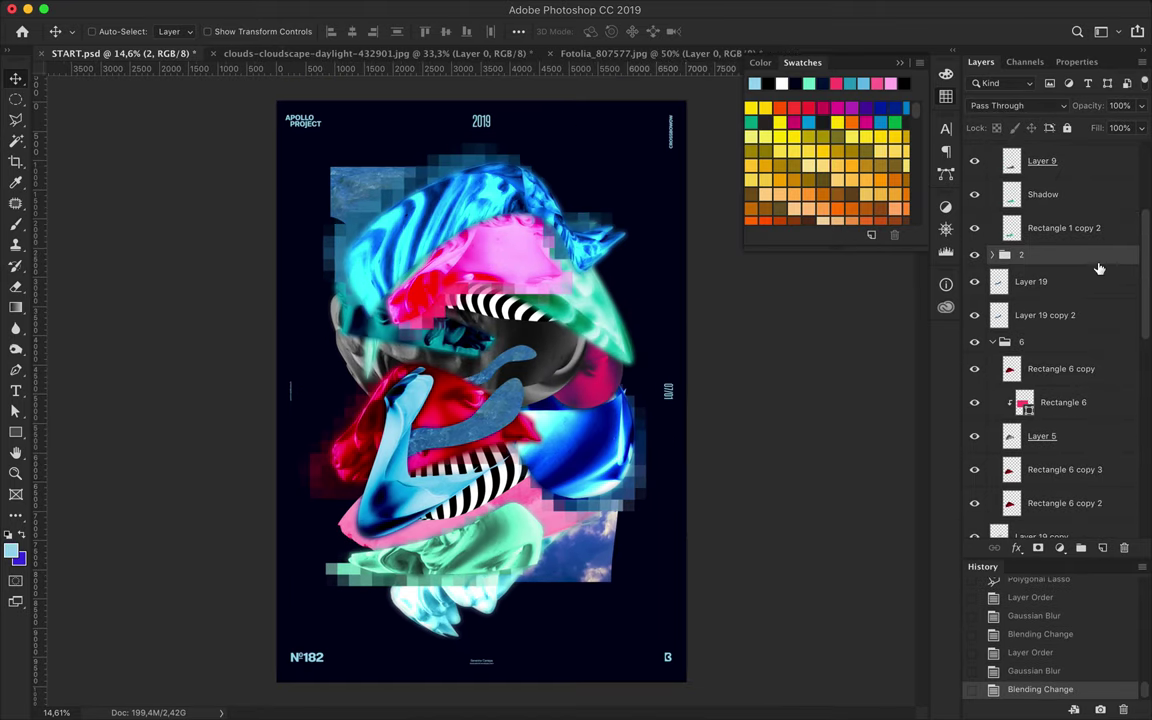
- Draw a Pen-tool shape line with no fill and a light-blue 4.12 pt stroke
{"action": "key", "text": "p"}
{"action": "left_click", "coordinate": [498, 263]}
{"action": "left_click", "coordinate": [177, 31]}
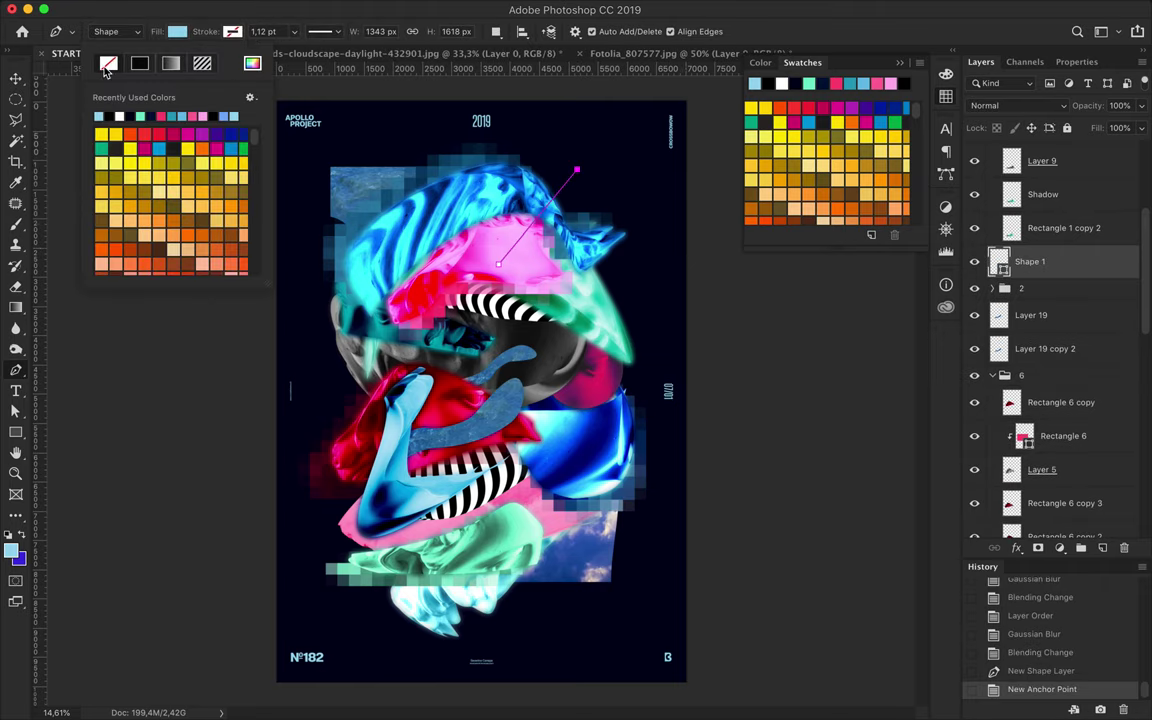
{"action": "left_click", "coordinate": [100, 100]}
{"action": "left_click", "coordinate": [232, 31]}
{"action": "left_click", "coordinate": [145, 118]}
{"action": "key", "text": "a"}
{"action": "left_click_drag", "start_coordinate": [318, 31], "coordinate": [335, 31]}
{"action": "key", "text": "Return"}
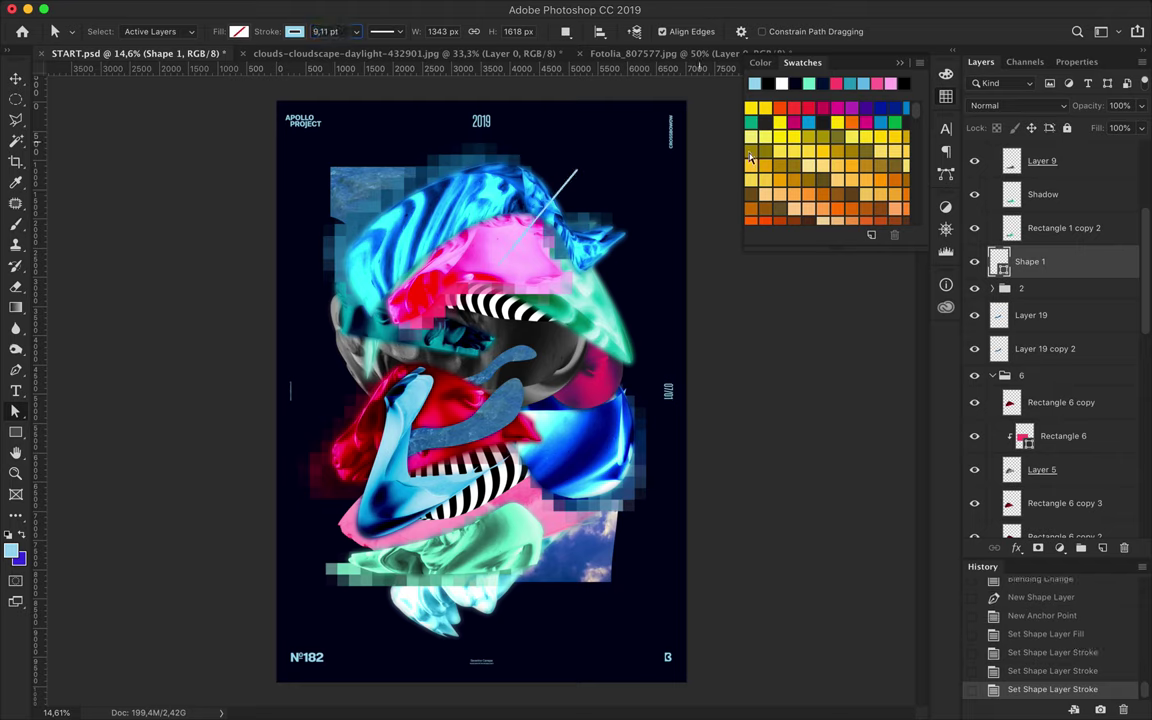
- Move Shape 1 down the layer stack to sit below Group 2
{"action": "key", "text": "v"}
{"action": "left_click_drag", "start_coordinate": [1030, 261], "coordinate": [1043, 351]}
{"action": "scroll", "coordinate": [1043, 351], "scroll_direction": "down", "scroll_amount": 3}
{"action": "left_click", "coordinate": [992, 202]}
{"action": "mouse_move", "coordinate": [1030, 175]}
{"action": "left_mouse_down"}
{"action": "mouse_move", "coordinate": [1046, 321]}
{"action": "mouse_move", "coordinate": [1043, 268]}
{"action": "left_mouse_up"}
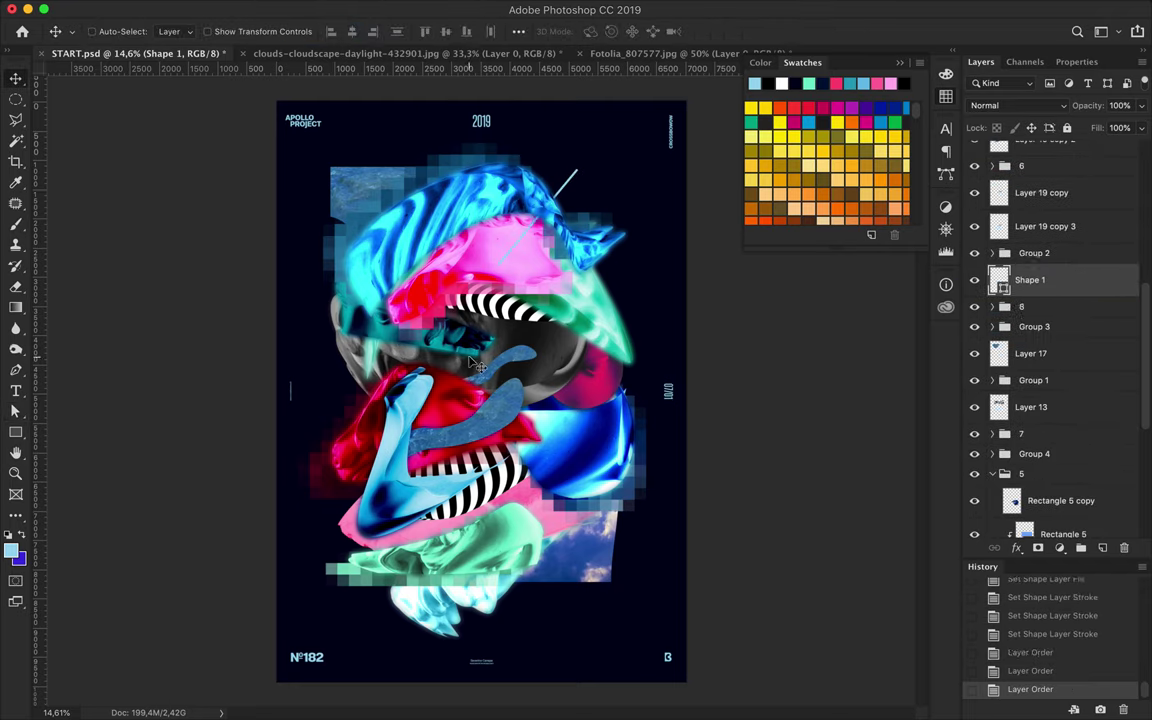
- Draw a second line over the stripes with a pink 15.11 pt stroke and raise Shape 2
{"action": "key", "text": "p"}
{"action": "left_click", "coordinate": [426, 408]}
{"action": "left_click", "coordinate": [464, 482]}
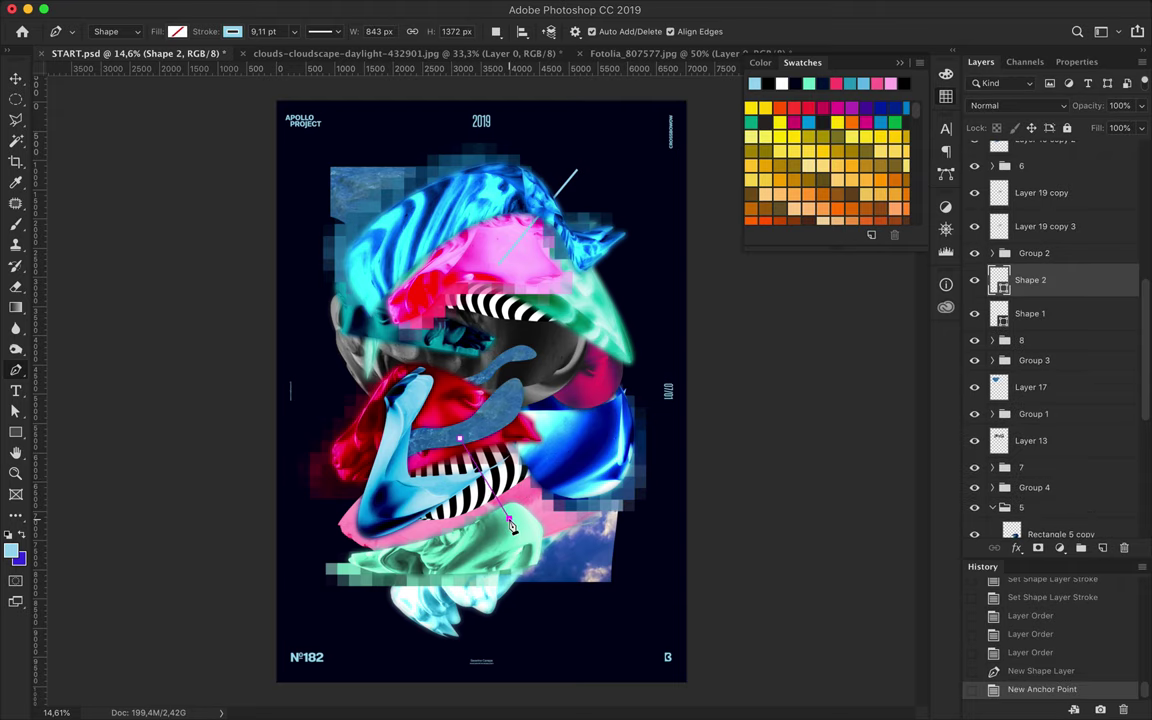
{"action": "key", "text": "a"}
{"action": "left_click", "coordinate": [294, 31]}
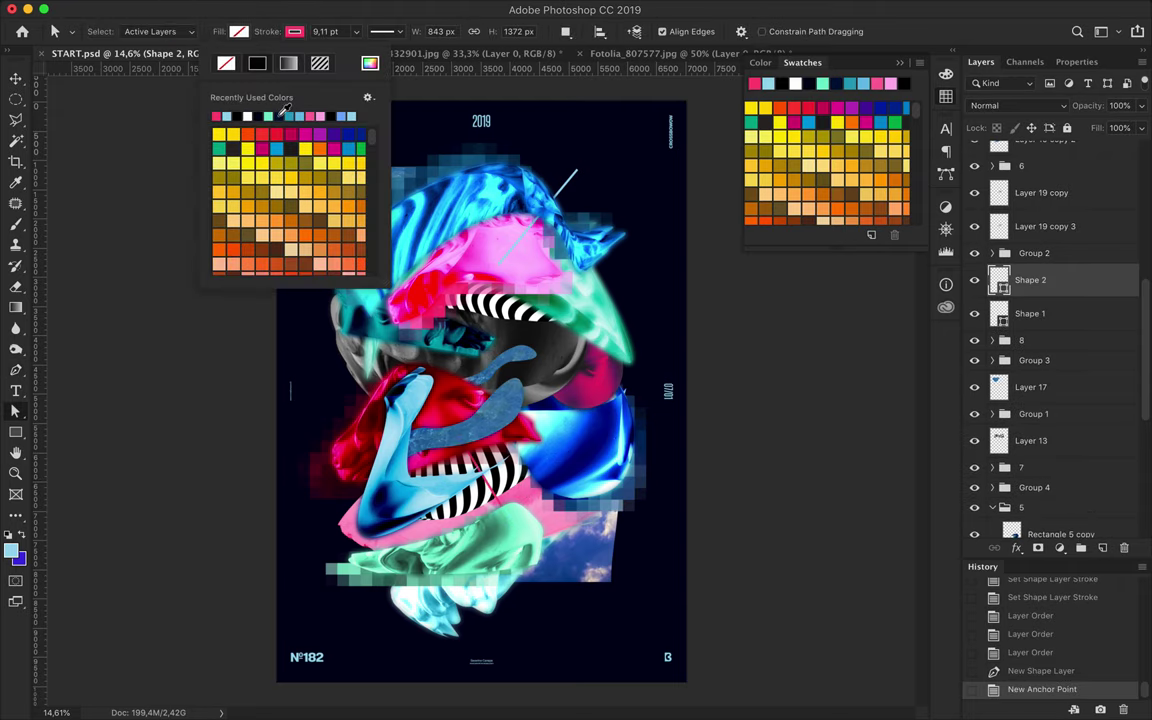
{"action": "left_click", "coordinate": [336, 31]}
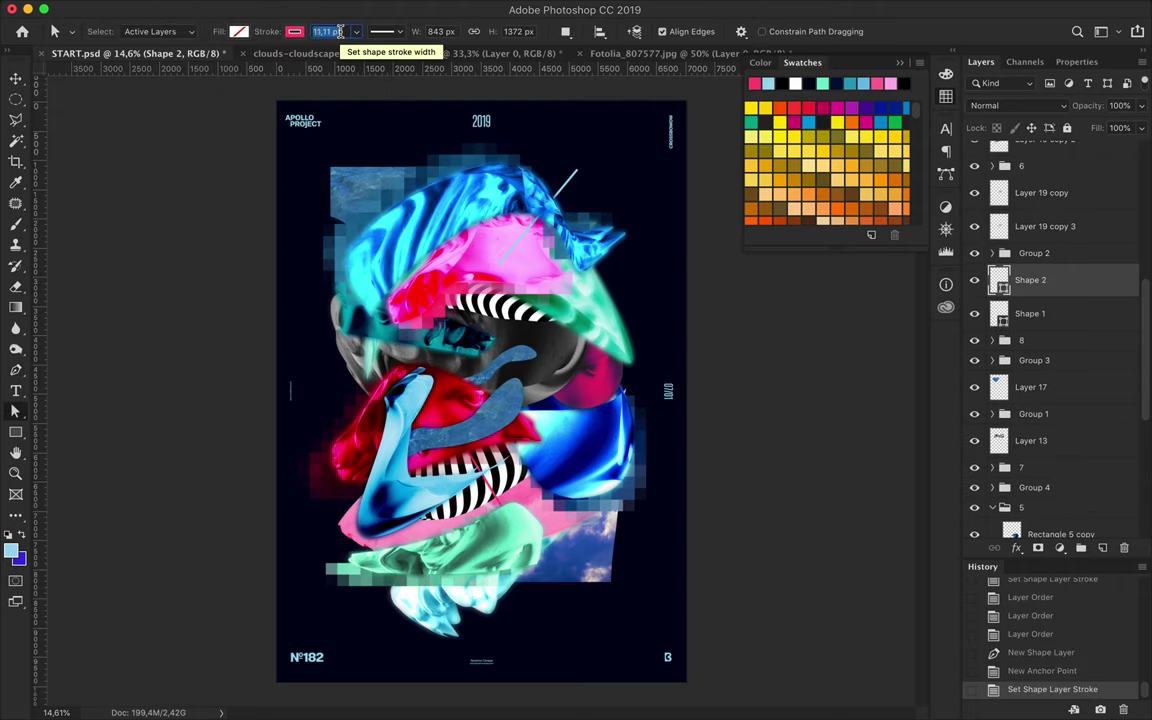
{"action": "key", "text": "Up"}
{"action": "key", "text": "Up"}
{"action": "key", "text": "Up"}
{"action": "mouse_move", "coordinate": [1030, 280]}
{"action": "left_mouse_down"}
{"action": "mouse_move", "coordinate": [1035, 198]}
{"action": "mouse_move", "coordinate": [1042, 228]}
{"action": "left_mouse_up"}
- Draw a teal 21.11 pt line at the head's left, place Shape 3 below Group 3
{"action": "key", "text": "v"}
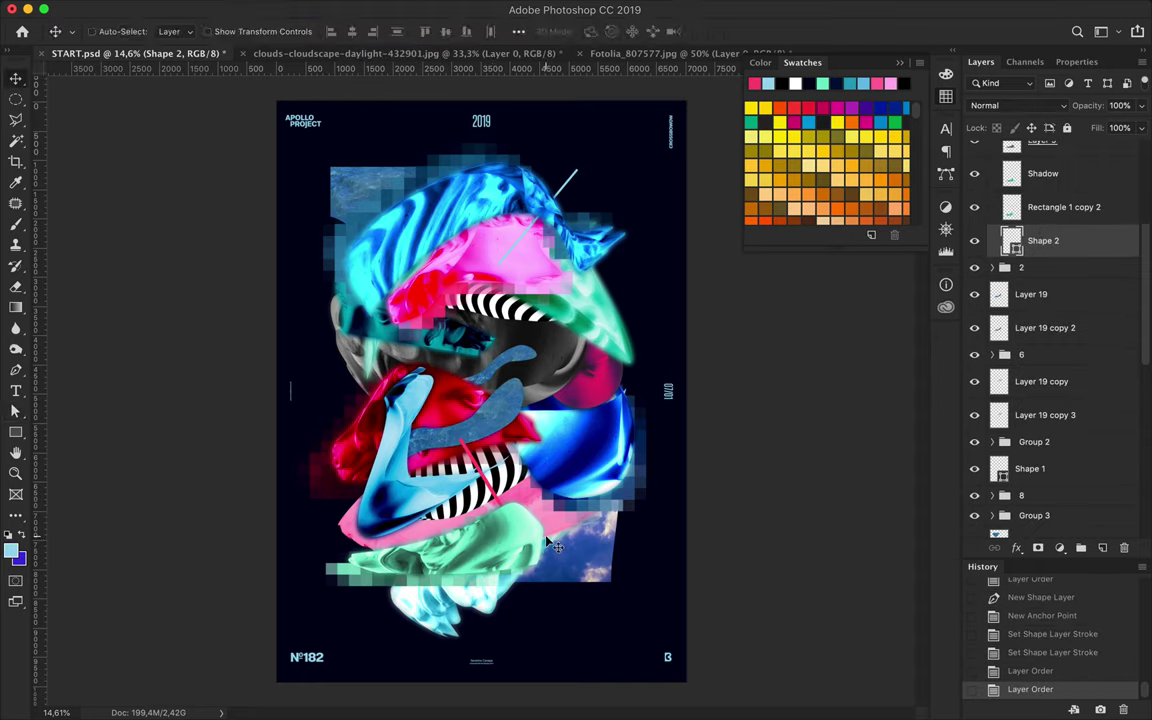
{"action": "key", "text": "a"}
{"action": "left_click_drag", "start_coordinate": [539, 566], "coordinate": [548, 595]}
{"action": "key", "text": "p"}
{"action": "left_click", "coordinate": [385, 318]}
{"action": "left_click", "coordinate": [327, 393]}
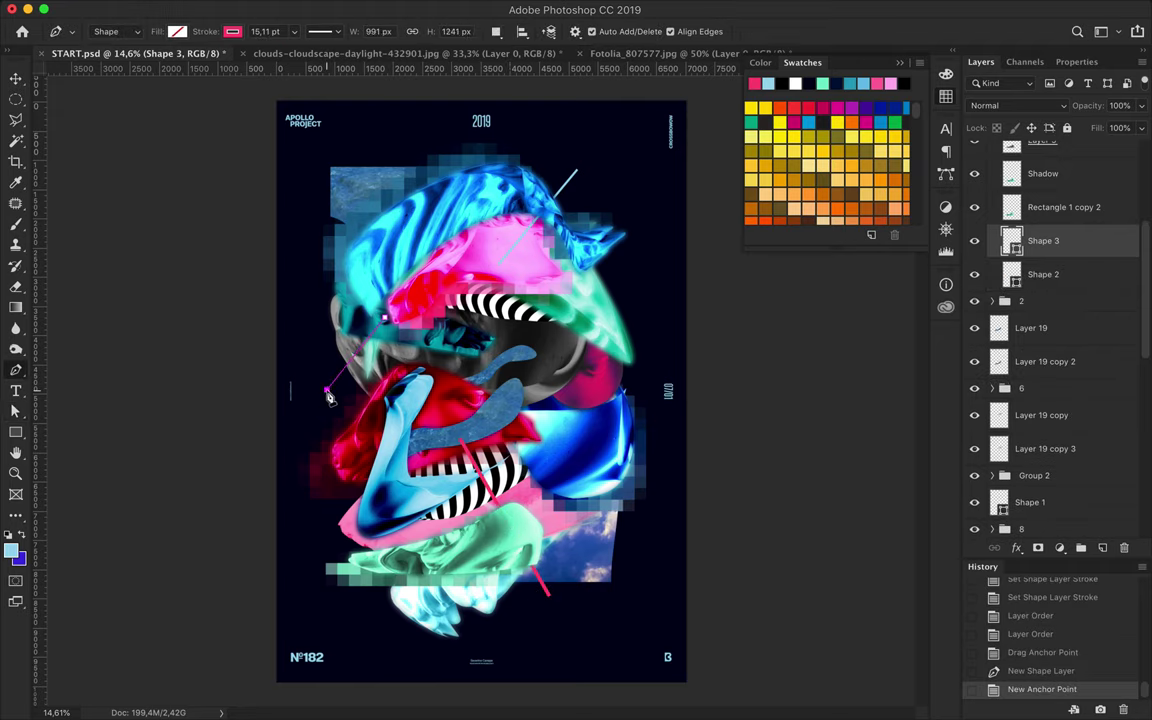
{"action": "key", "text": "a"}
{"action": "left_click", "coordinate": [294, 31]}
{"action": "left_click", "coordinate": [232, 100]}
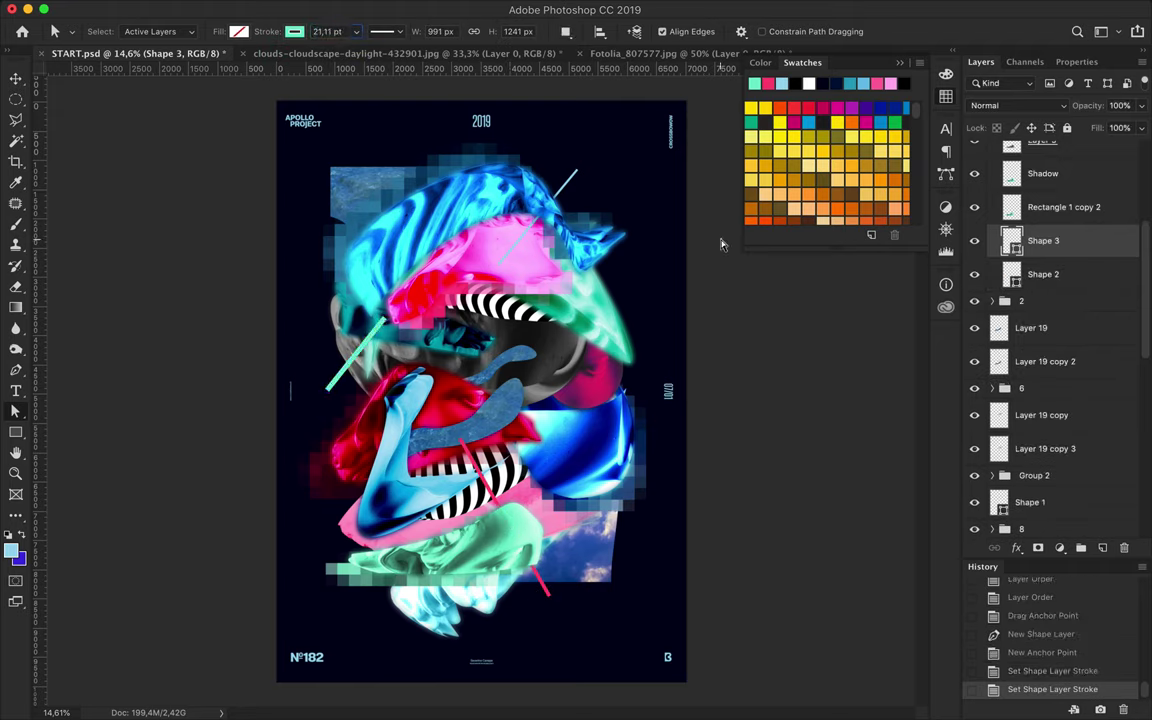
{"action": "mouse_move", "coordinate": [1043, 240]}
{"action": "left_mouse_down"}
{"action": "mouse_move", "coordinate": [1050, 400]}
{"action": "mouse_move", "coordinate": [1040, 442]}
{"action": "mouse_move", "coordinate": [1042, 411]}
{"action": "left_mouse_up"}
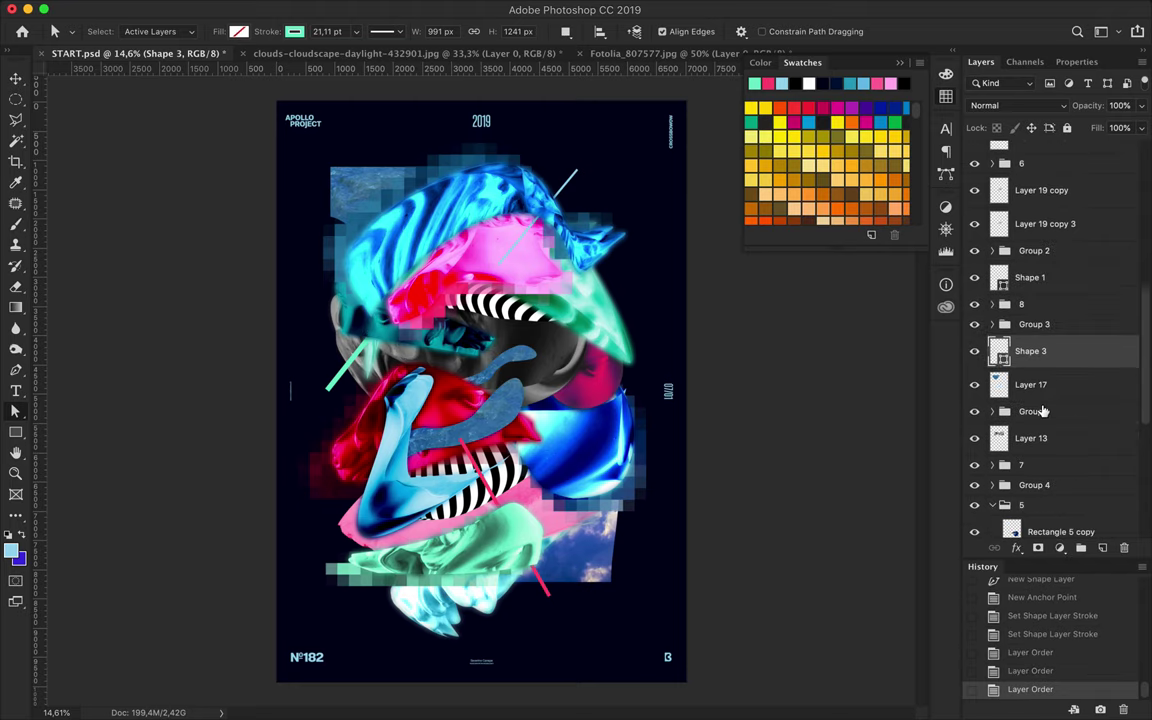
{"action": "left_click_drag", "start_coordinate": [327, 392], "coordinate": [316, 366]}
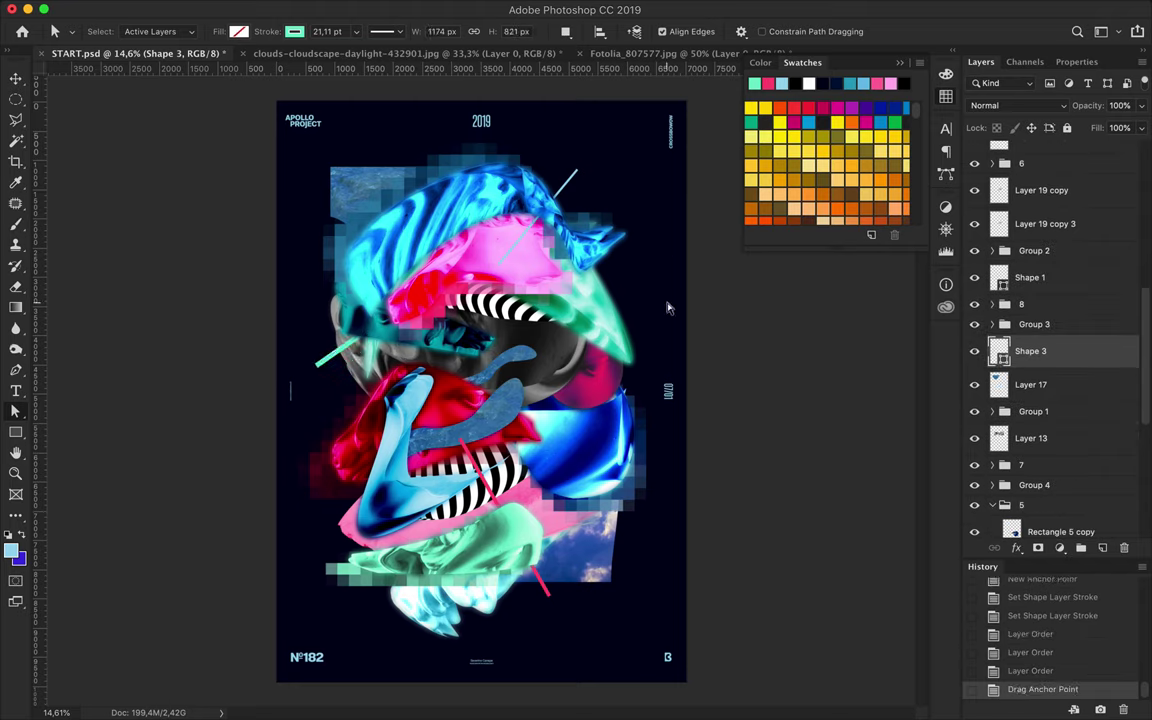
- Draw a short slanting line near the top of the poster as Shape 4
{"action": "key", "text": "p"}
{"action": "left_click", "coordinate": [405, 165]}
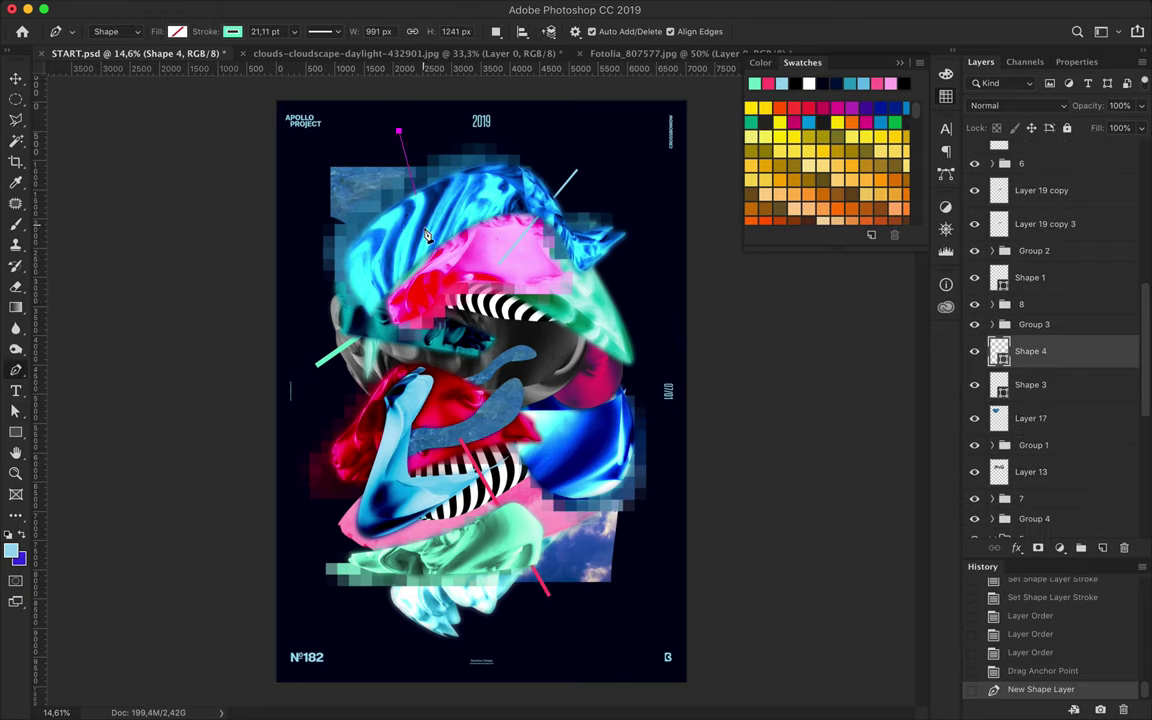
{"action": "left_click", "coordinate": [399, 131]}
{"action": "left_click", "coordinate": [294, 31]}
{"action": "key", "text": "v"}
- Move Shape 4 into Group 2 and thin its teal stroke to 9.11 pt
{"action": "mouse_move", "coordinate": [1030, 351]}
{"action": "left_mouse_down"}
{"action": "mouse_move", "coordinate": [1030, 470]}
{"action": "mouse_move", "coordinate": [1035, 193]}
{"action": "left_mouse_up"}
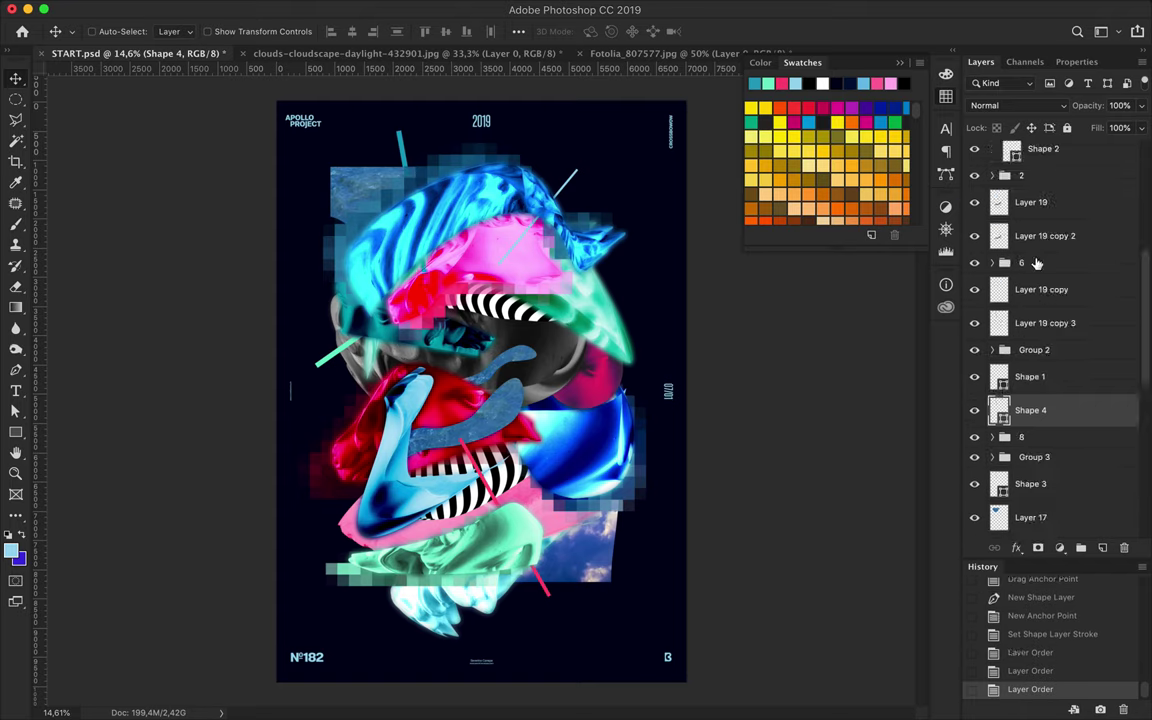
{"action": "left_click_drag", "start_coordinate": [1030, 404], "coordinate": [1030, 160]}
{"action": "mouse_move", "coordinate": [1030, 260]}
{"action": "left_mouse_down"}
{"action": "mouse_move", "coordinate": [1048, 478]}
{"action": "mouse_move", "coordinate": [1048, 390]}
{"action": "left_mouse_up"}
{"action": "left_click", "coordinate": [993, 430]}
{"action": "key", "text": "a"}
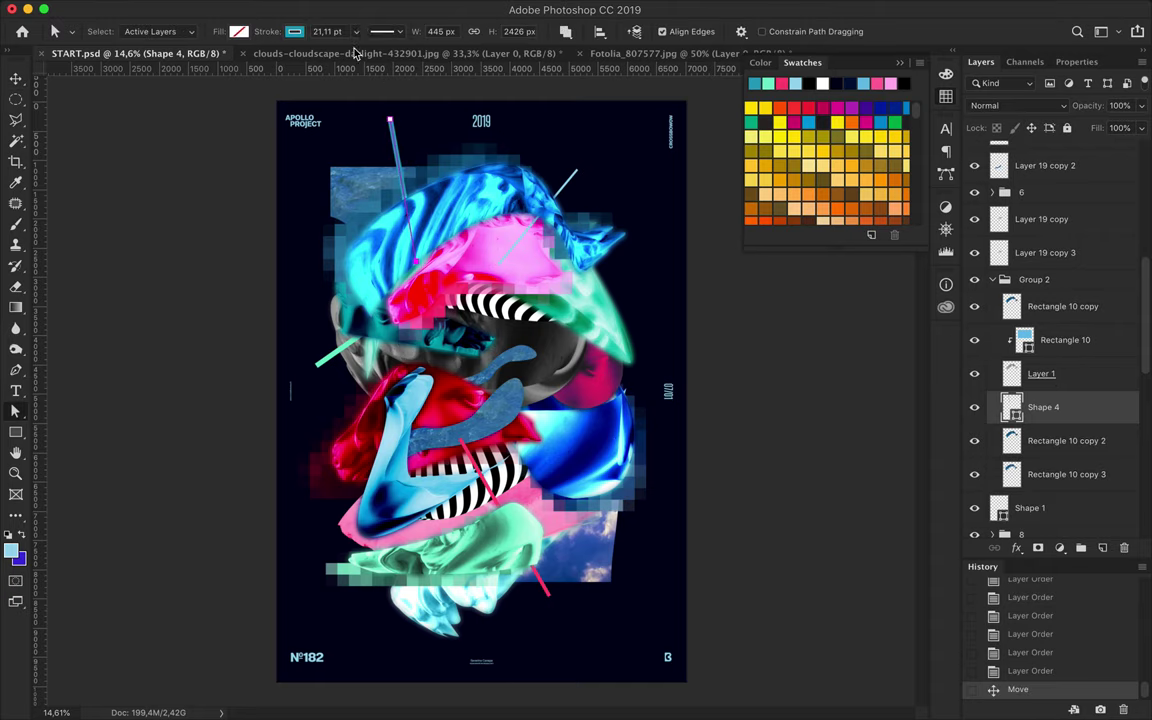
{"action": "left_click_drag", "start_coordinate": [356, 31], "coordinate": [335, 45]}
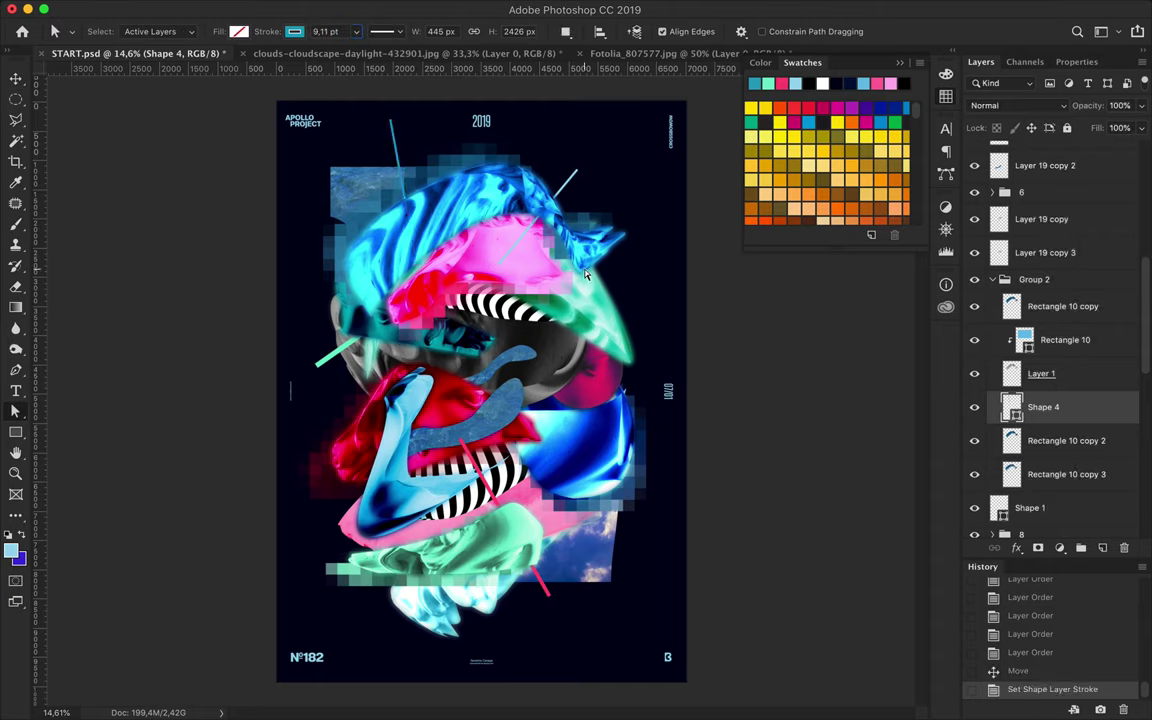
- Draw a 21.11 pt teal line on the head's right side and lower Shape 5
{"action": "key", "text": "p"}
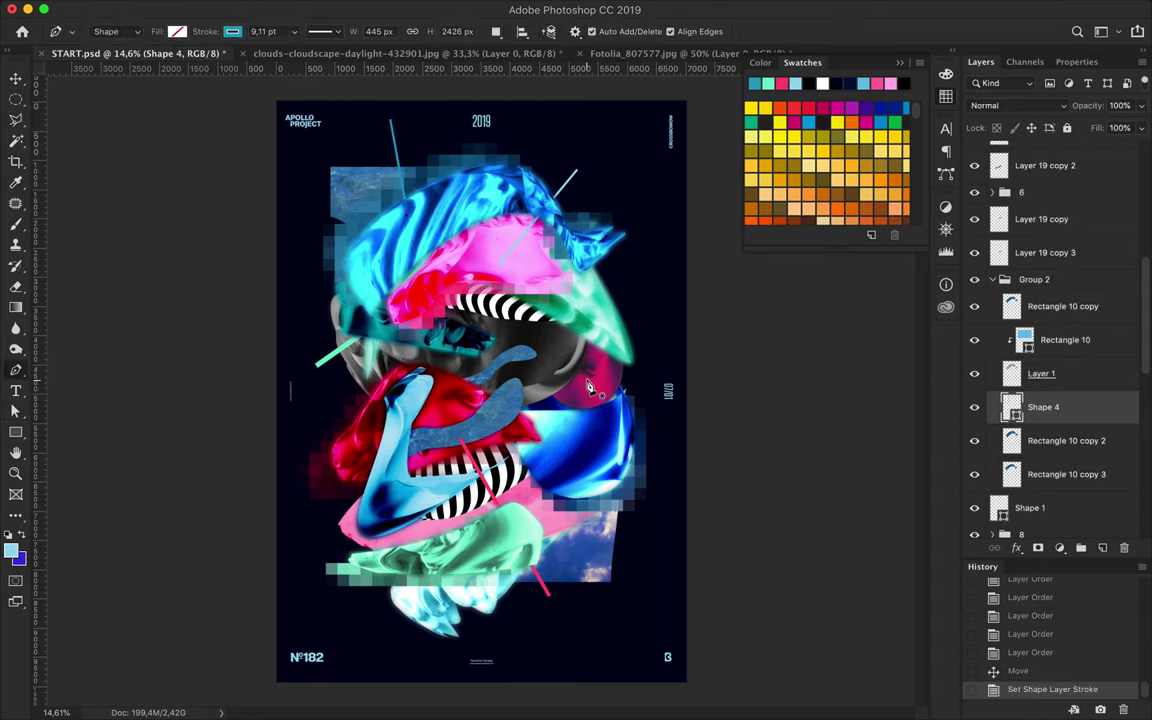
{"action": "left_click", "coordinate": [578, 390]}
{"action": "left_click", "coordinate": [616, 260]}
{"action": "key", "text": "a"}
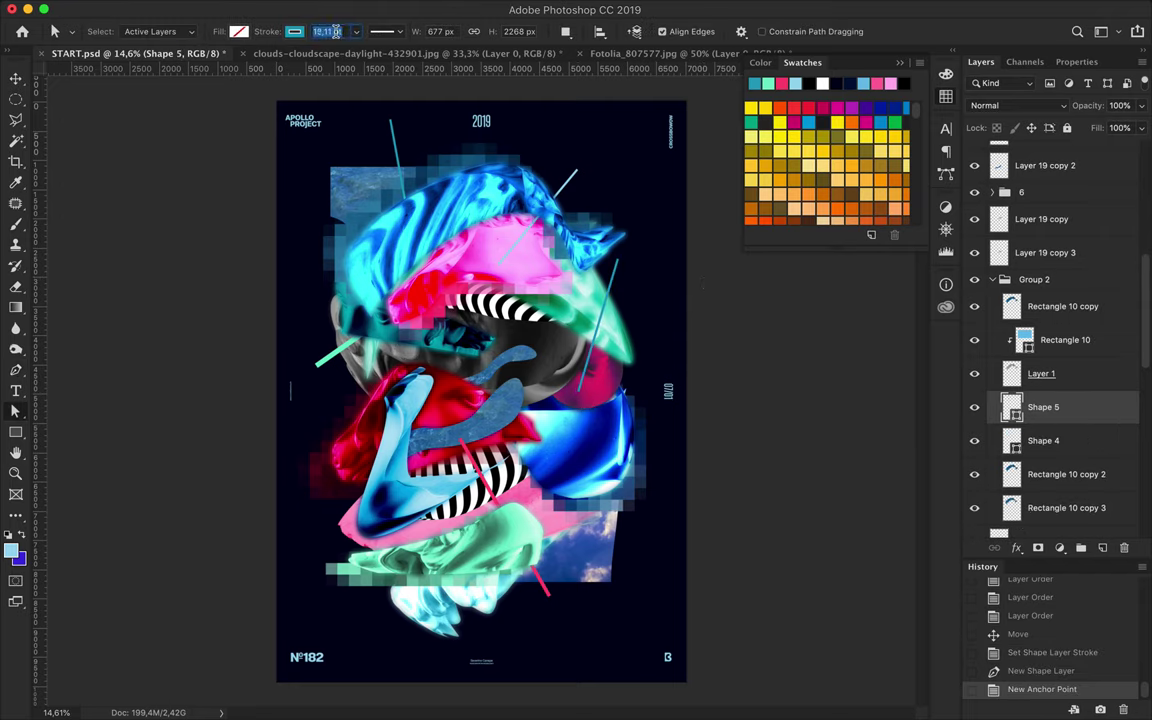
{"action": "left_click_drag", "start_coordinate": [356, 31], "coordinate": [378, 45]}
{"action": "mouse_move", "coordinate": [1075, 406]}
{"action": "left_mouse_down"}
{"action": "mouse_move", "coordinate": [1070, 562]}
{"action": "mouse_move", "coordinate": [1048, 403]}
{"action": "left_mouse_up"}
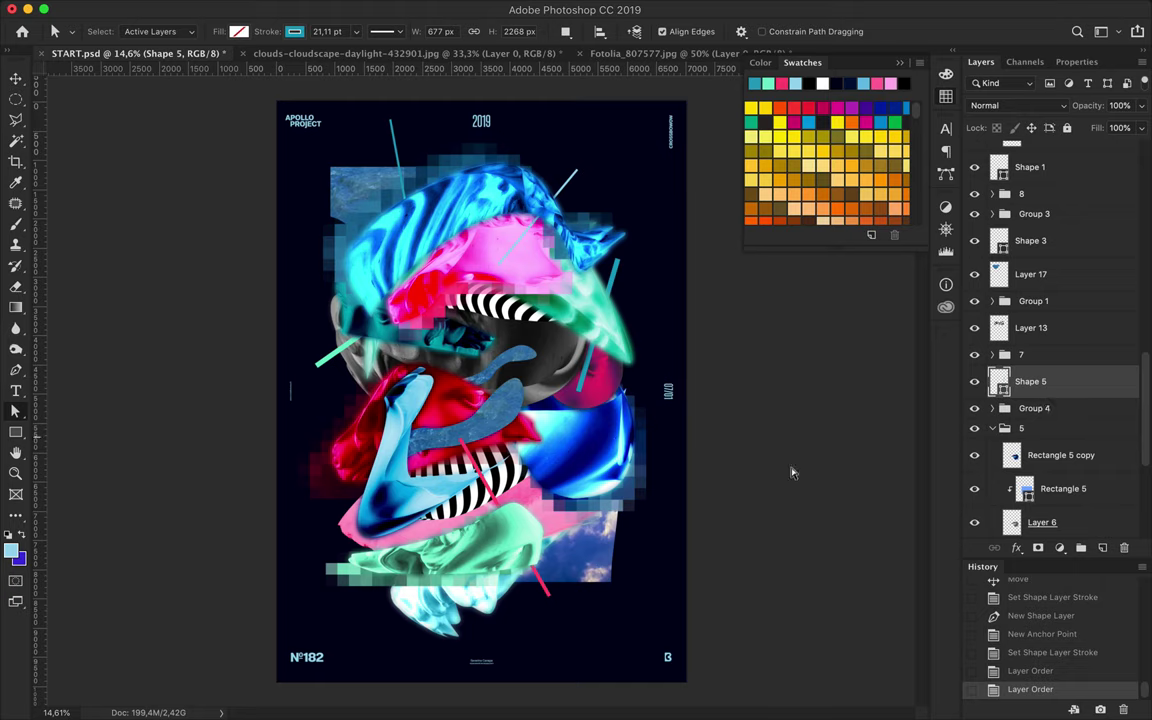
- Draw a thin 10.11 pt line across the bottom area
{"action": "key", "text": "p"}
{"action": "left_click", "coordinate": [395, 563]}
{"action": "left_click", "coordinate": [555, 641]}
{"action": "key", "text": "a"}
{"action": "left_click", "coordinate": [337, 31]}
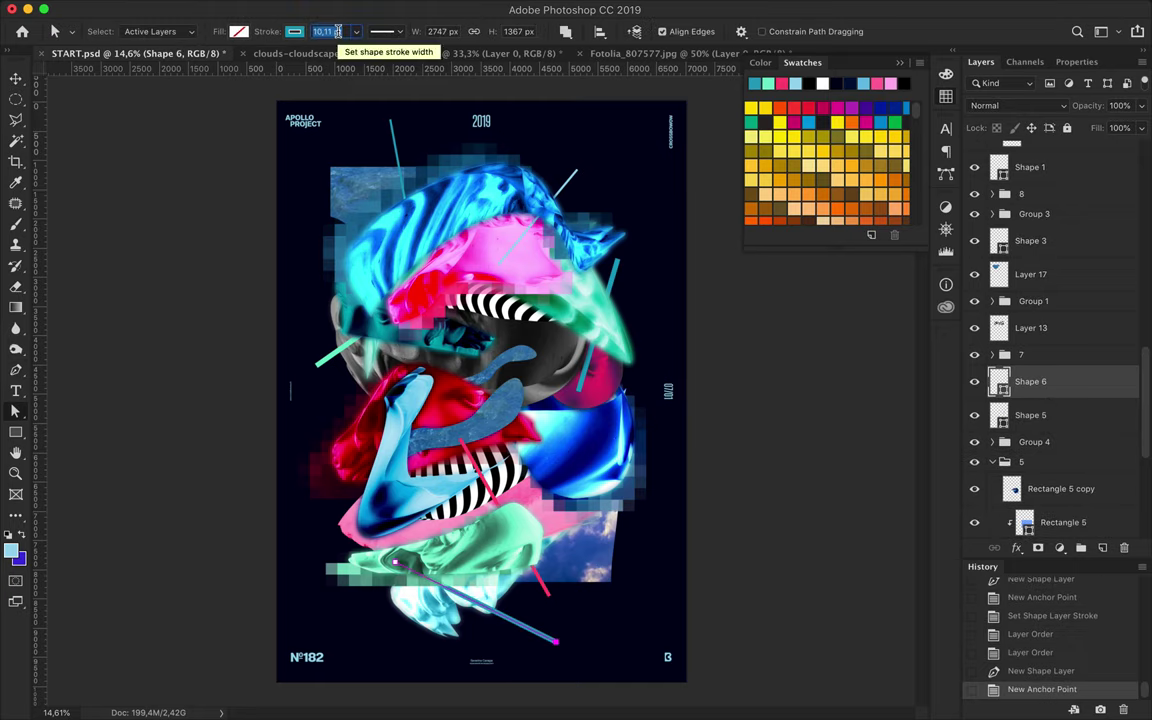
{"action": "key", "text": "Return"}
- Draw a pink line crossing the upper left of the poster
{"action": "left_click", "coordinate": [505, 515], "text": "ctrl"}
{"action": "key", "text": "p"}
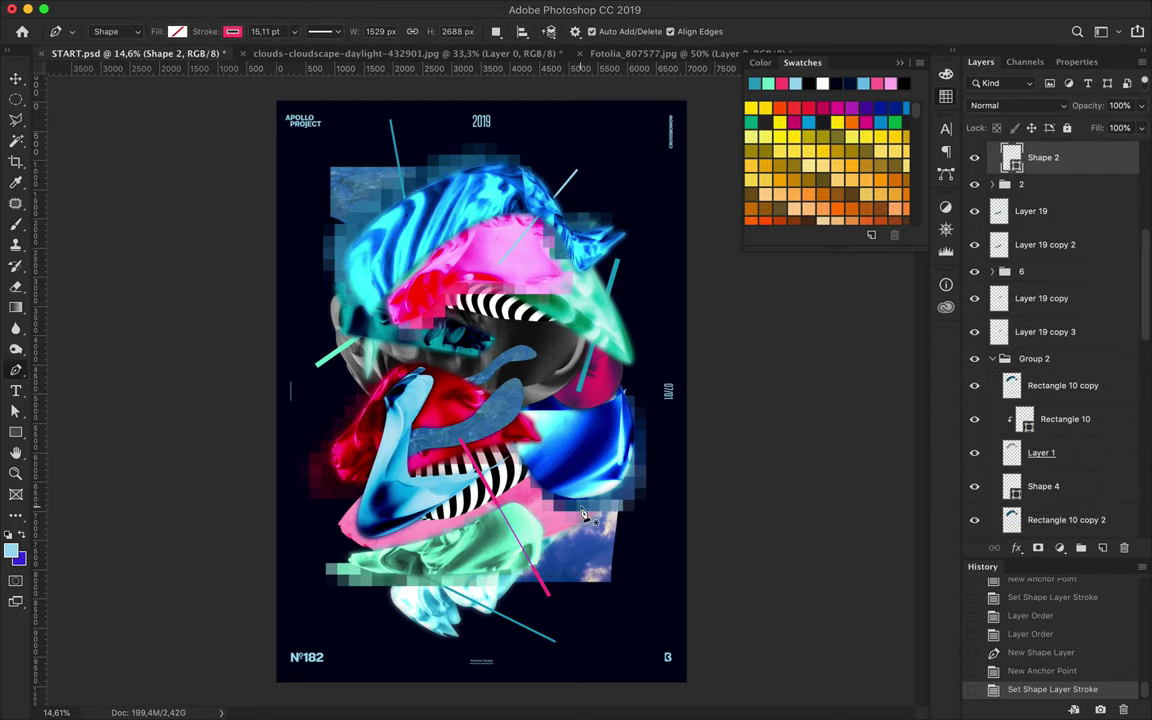
{"action": "left_click", "coordinate": [430, 259]}
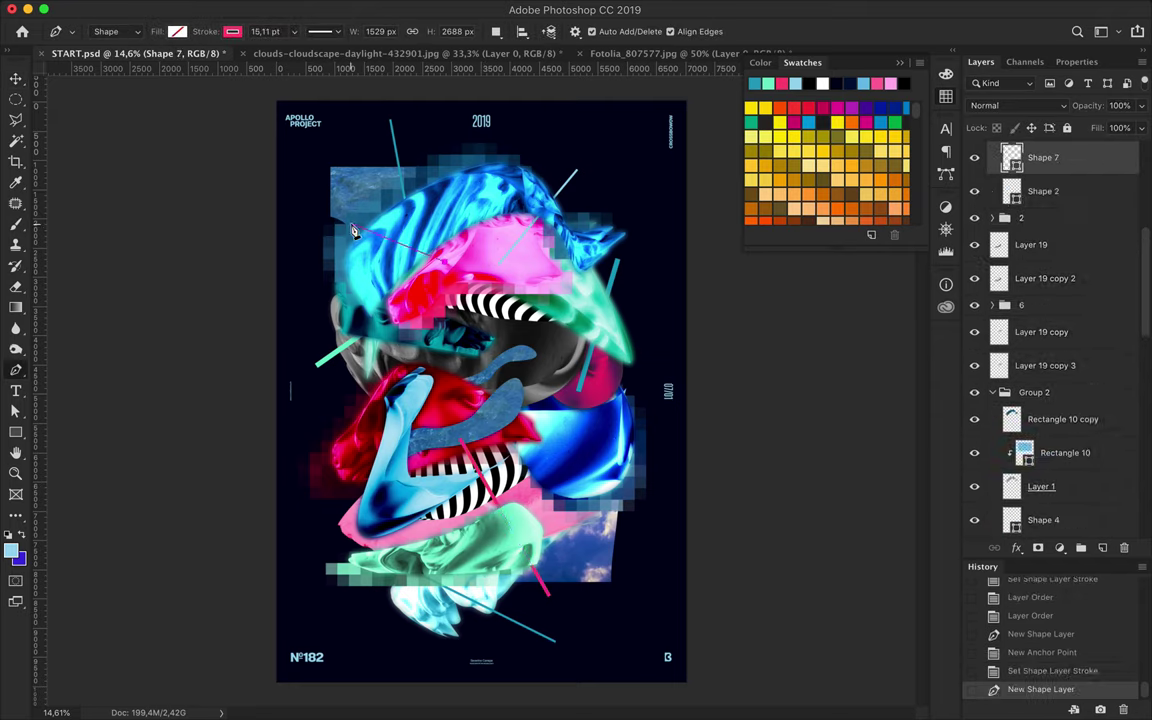
{"action": "left_click", "coordinate": [295, 207]}
{"action": "key", "text": "a"}
- Start another pen line running through the centre of the head
{"action": "key", "text": "p"}
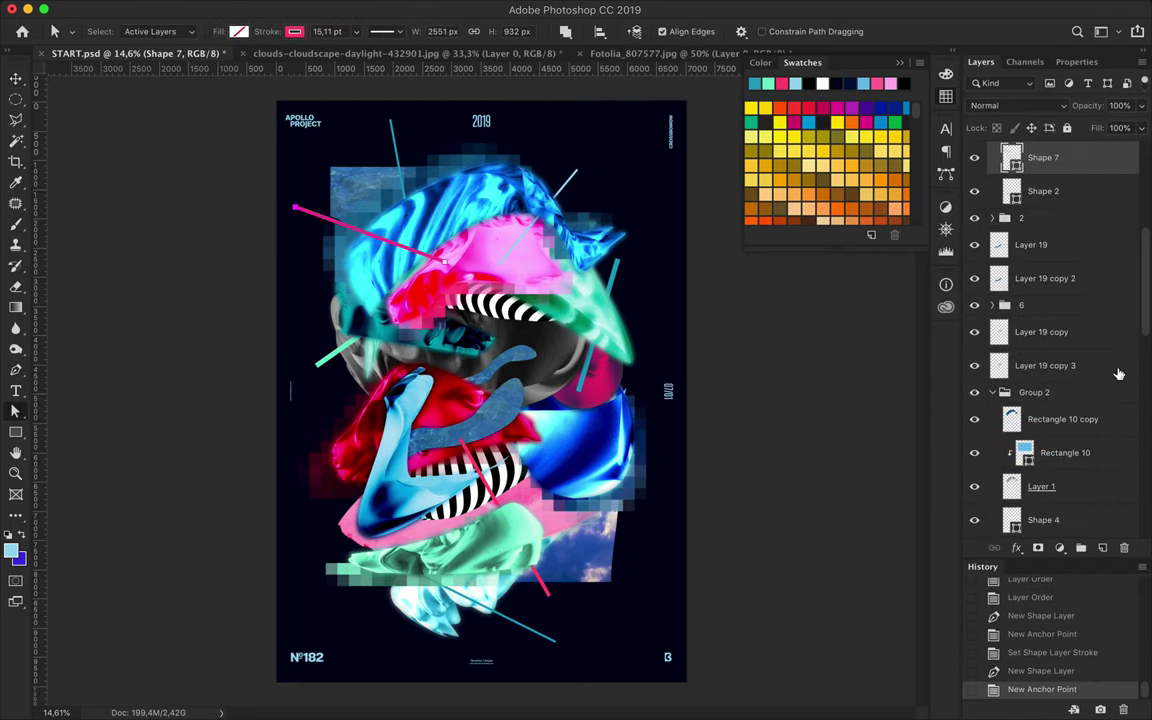
{"action": "left_click", "coordinate": [480, 328], "text": "ctrl"}
{"action": "left_click", "coordinate": [490, 395]}
{"action": "left_click", "coordinate": [488, 266]}
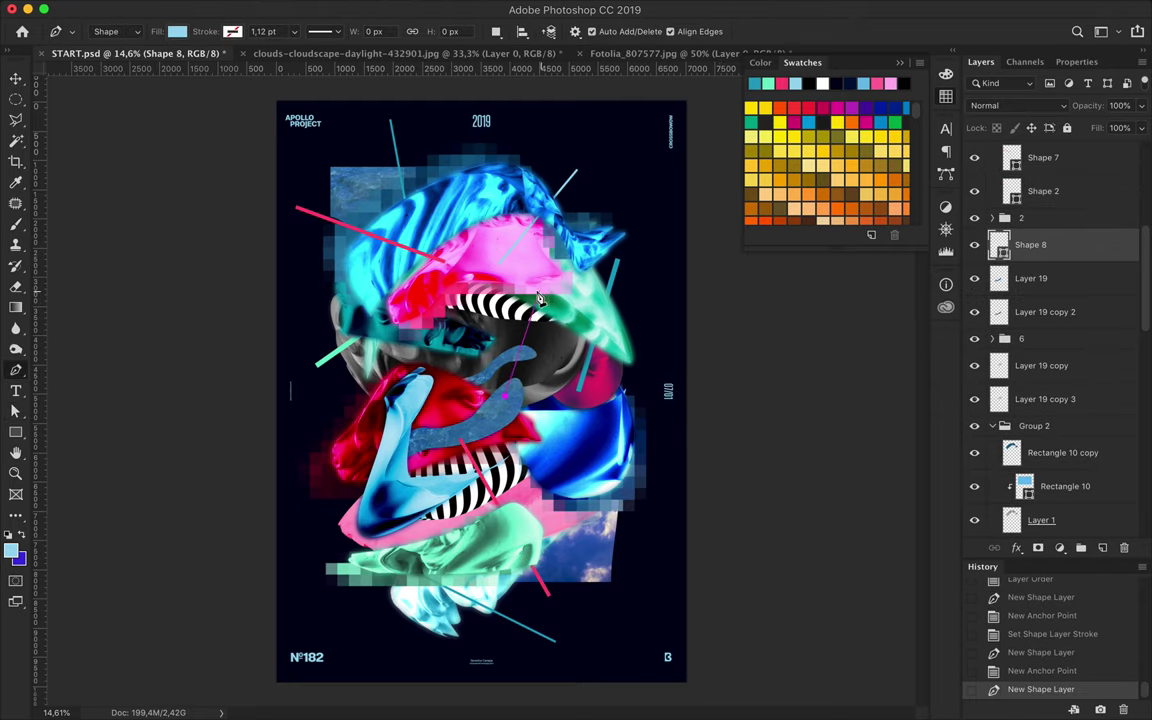
- Reshape the central line and give it no fill and an 11.11 pt pink stroke
{"action": "key", "text": "a"}
{"action": "left_click_drag", "start_coordinate": [488, 266], "coordinate": [553, 290]}
{"action": "left_click", "coordinate": [238, 31]}
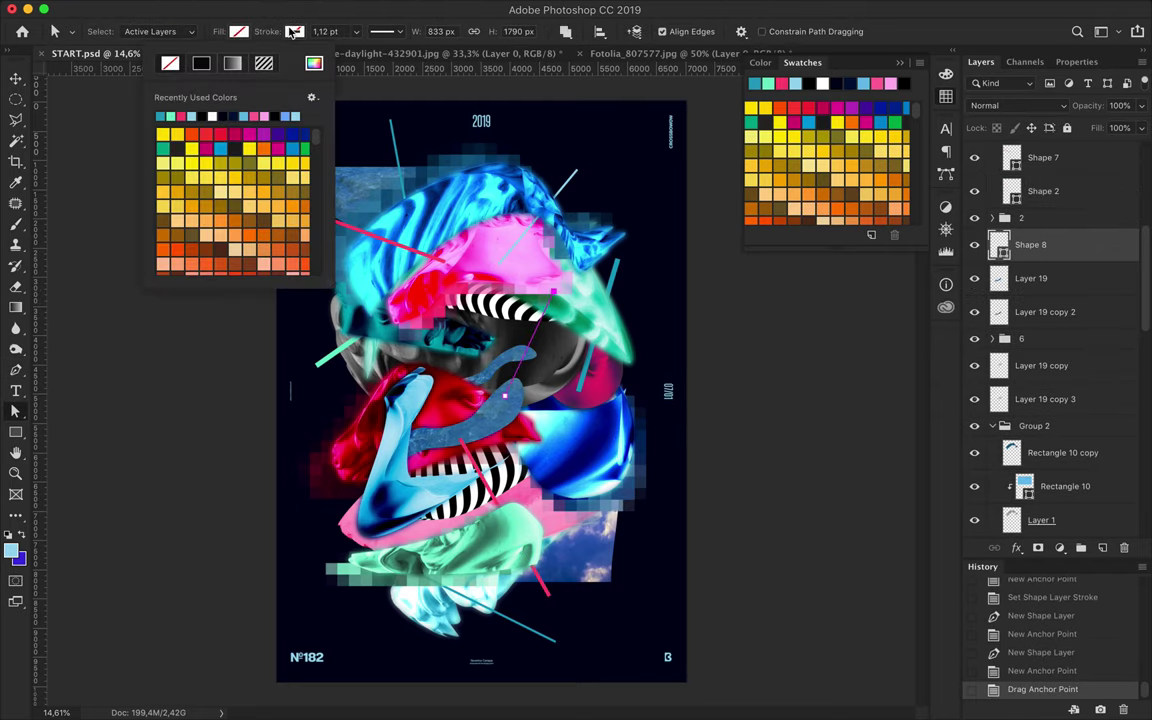
{"action": "left_click", "coordinate": [160, 100]}
{"action": "left_click", "coordinate": [294, 31]}
{"action": "left_click", "coordinate": [230, 105]}
{"action": "left_click", "coordinate": [327, 31]}
{"action": "key", "text": "Up"}
{"action": "key", "text": "Up"}
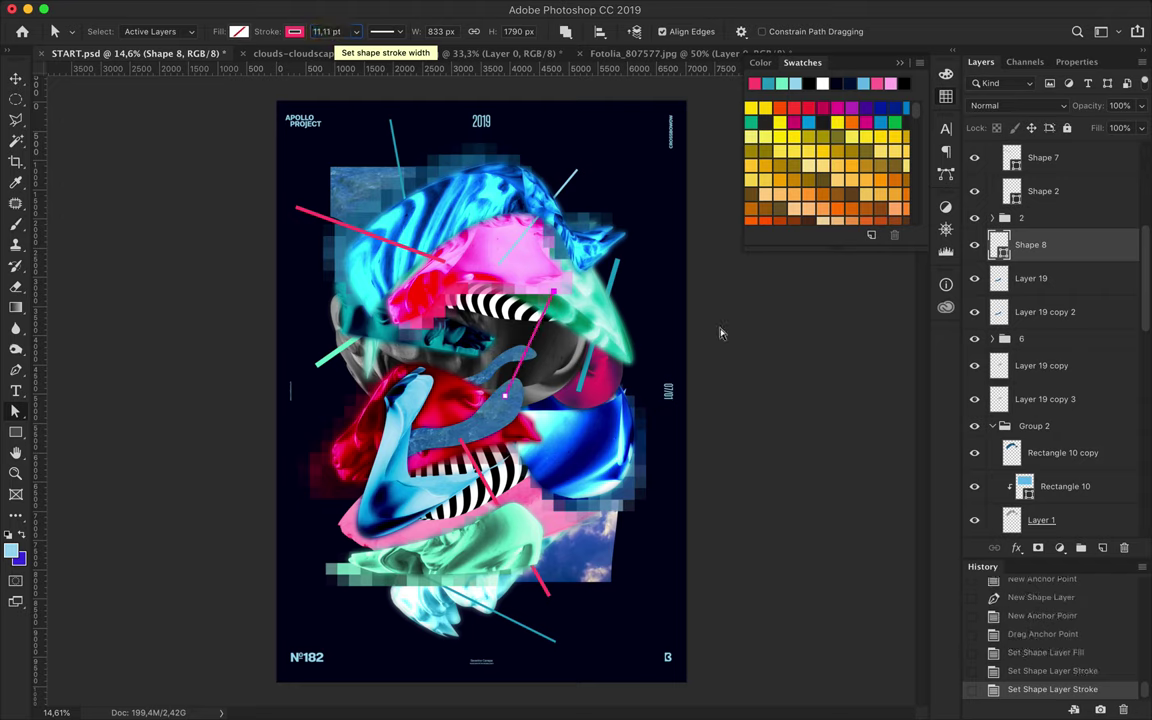
- Move Shape 8 into Group 2 just above Shape 1, and nudge it into place
{"action": "mouse_move", "coordinate": [1030, 244]}
{"action": "left_mouse_down"}
{"action": "mouse_move", "coordinate": [1050, 336]}
{"action": "mouse_move", "coordinate": [1040, 472]}
{"action": "left_mouse_up"}
{"action": "left_click", "coordinate": [992, 298]}
{"action": "left_click", "coordinate": [985, 326]}
{"action": "left_click", "coordinate": [992, 298]}
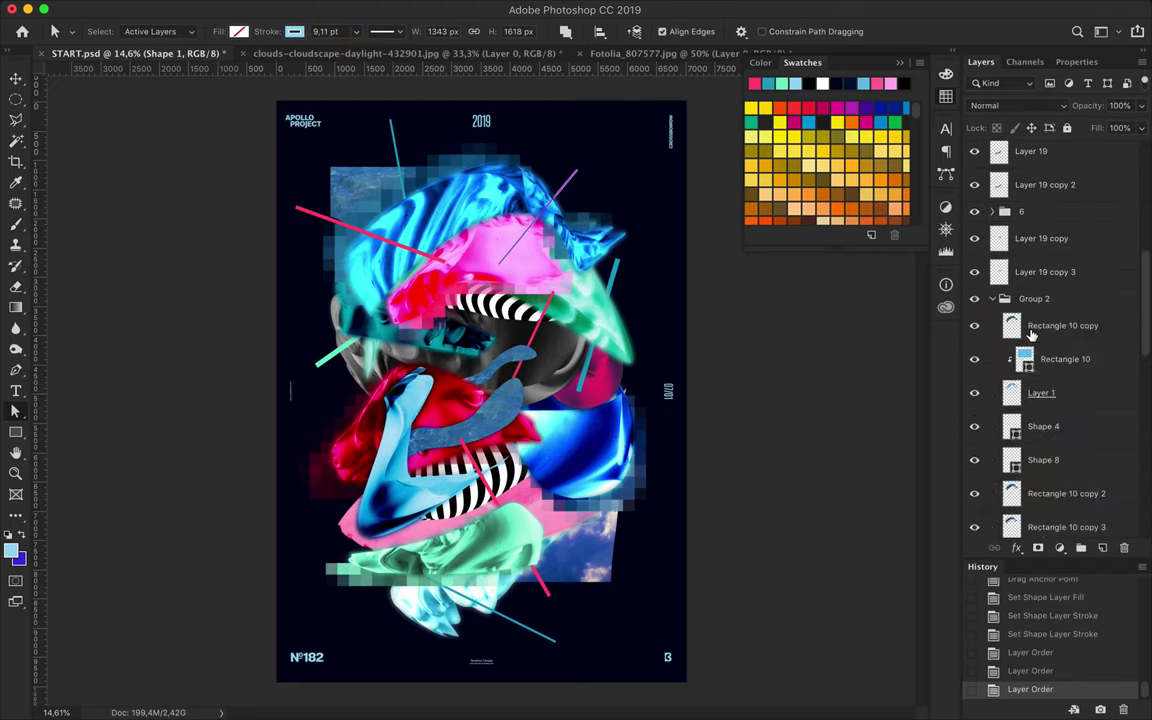
{"action": "scroll", "coordinate": [1045, 390], "scroll_direction": "down", "scroll_amount": 1}
{"action": "left_click_drag", "start_coordinate": [1040, 381], "coordinate": [1069, 480]}
{"action": "left_click", "coordinate": [992, 222]}
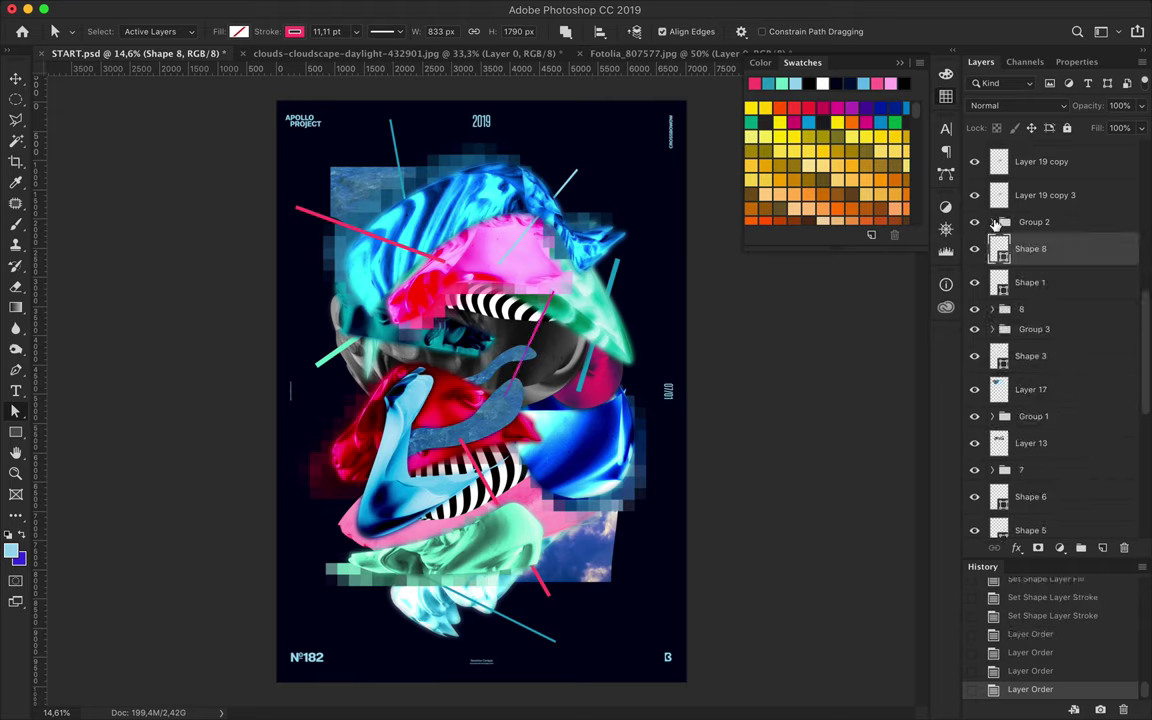
{"action": "key", "text": "v"}
{"action": "left_click_drag", "start_coordinate": [498, 288], "coordinate": [535, 325]}
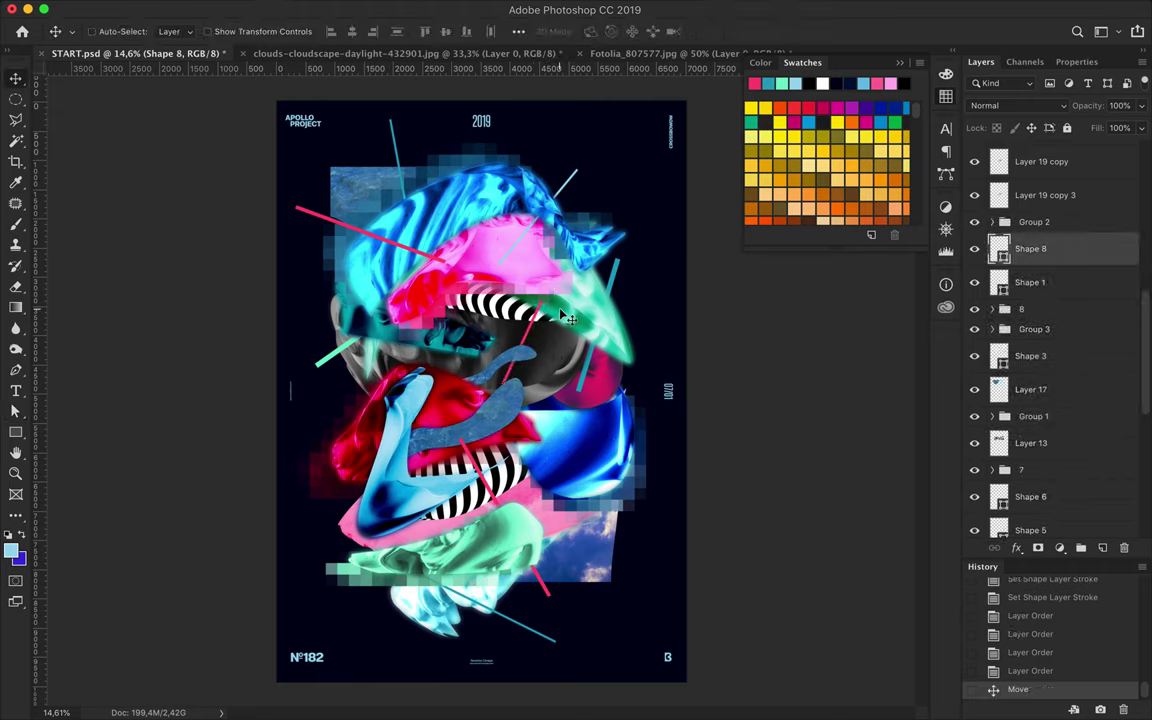
- Draw a mint-stroked Shape 9 line at the lower right and save the poster
{"action": "key", "text": "p"}
{"action": "left_click", "coordinate": [562, 436]}
{"action": "left_click", "coordinate": [646, 502]}
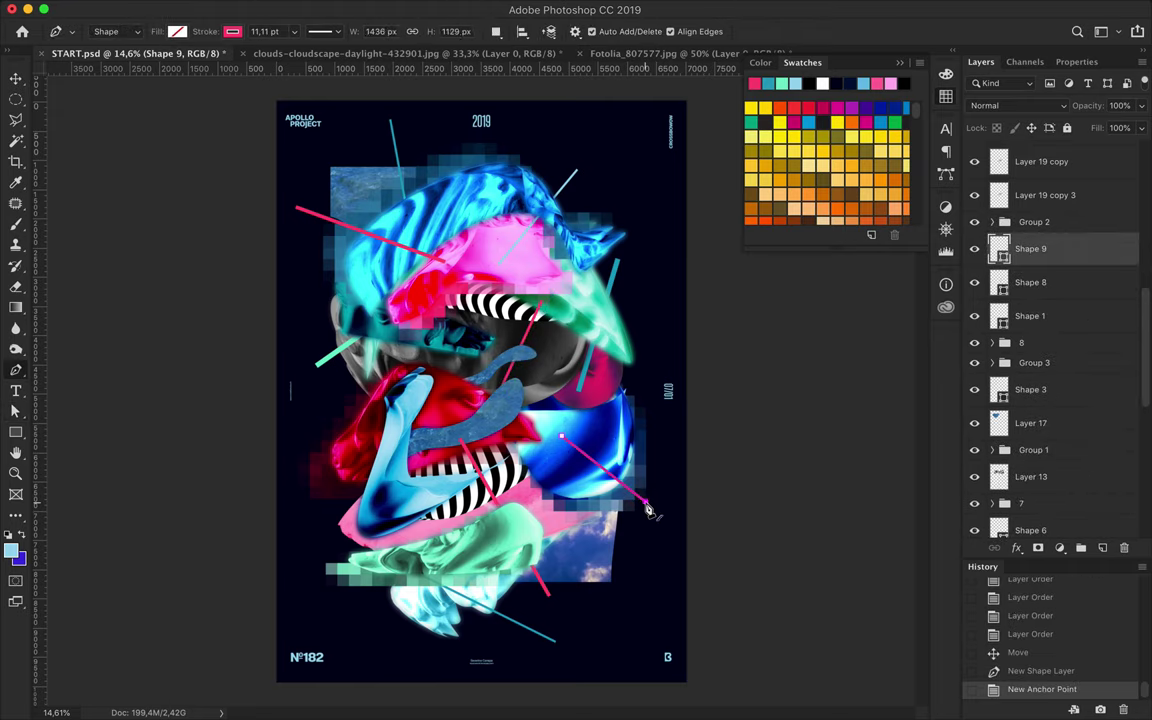
{"action": "key", "text": "a"}
{"action": "left_click", "coordinate": [294, 31]}
{"action": "left_click", "coordinate": [216, 108]}
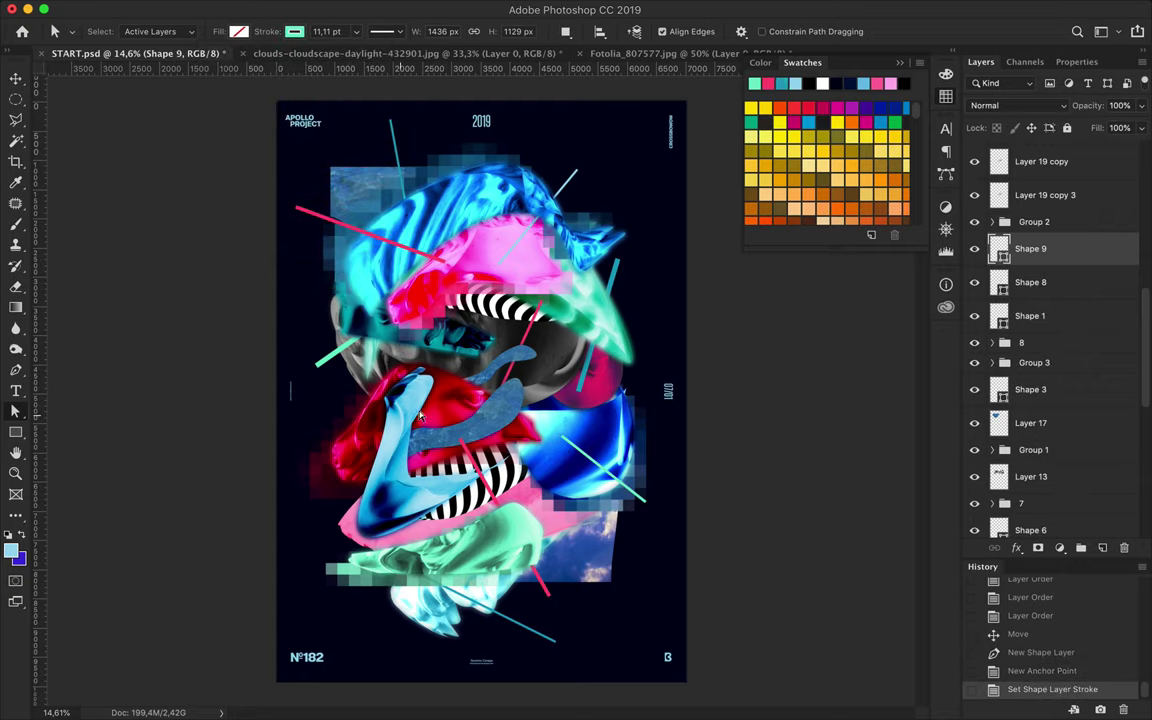
{"action": "key", "text": "ctrl+s"}
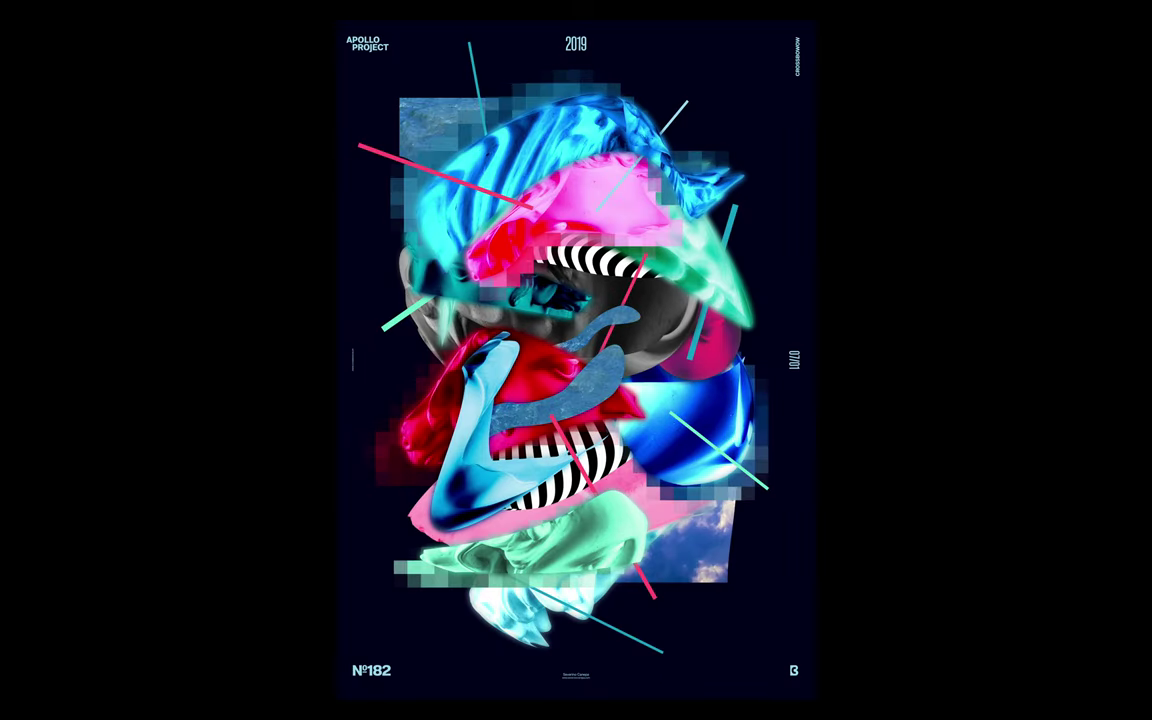